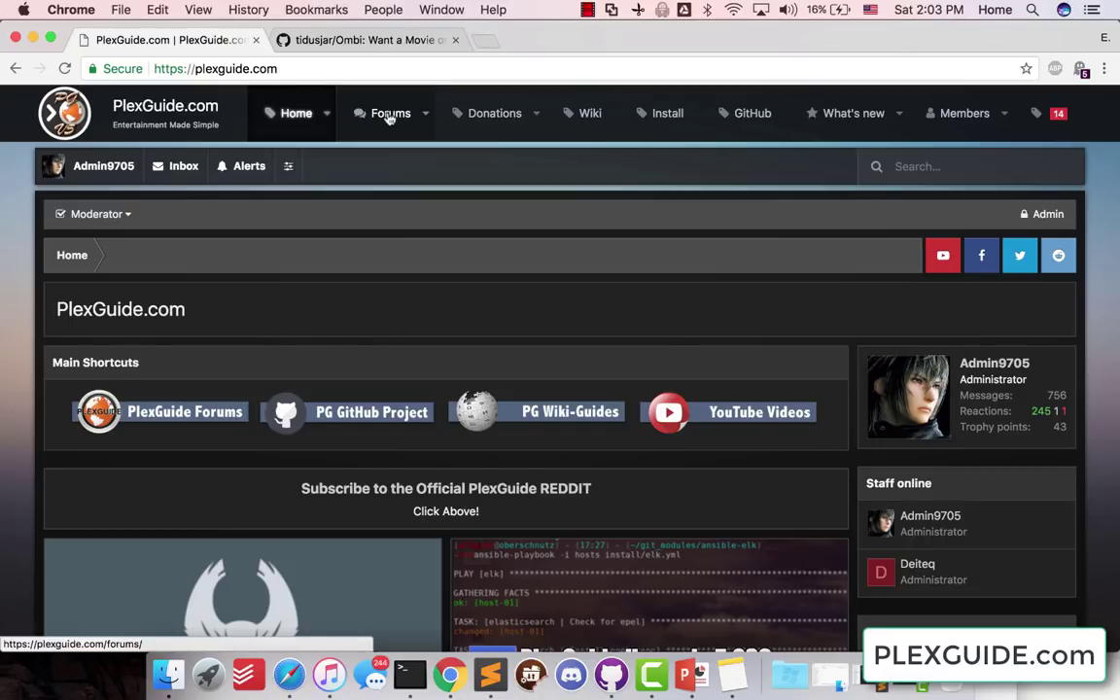
pyautogui.scroll(-1, 390, 114)
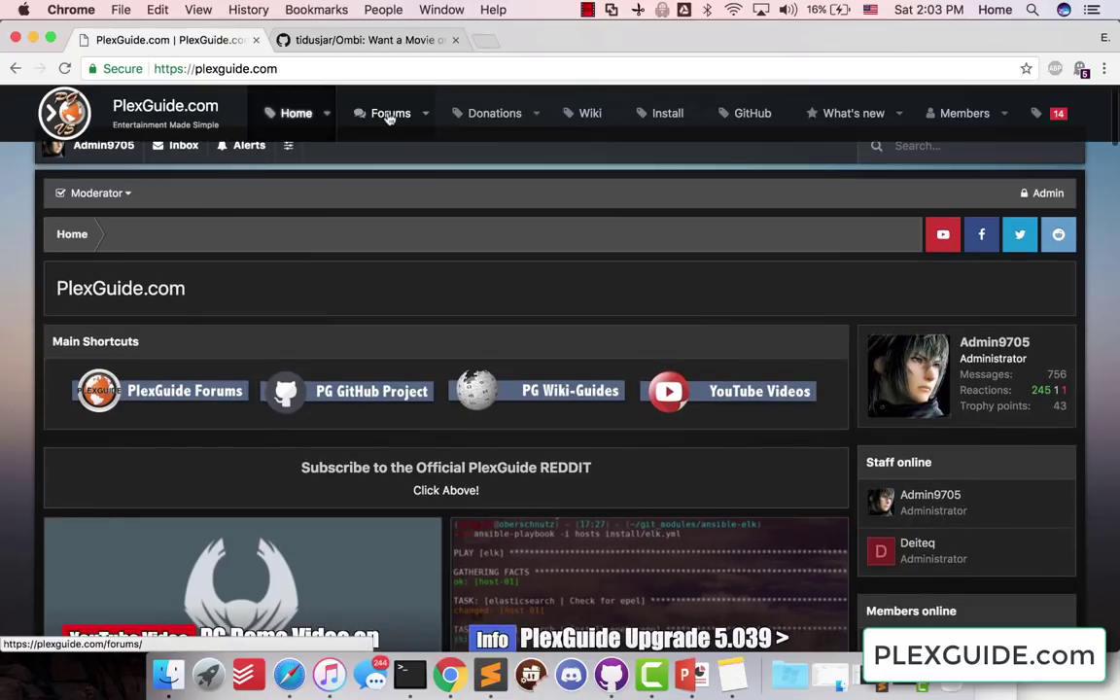
pyautogui.click(330, 39)
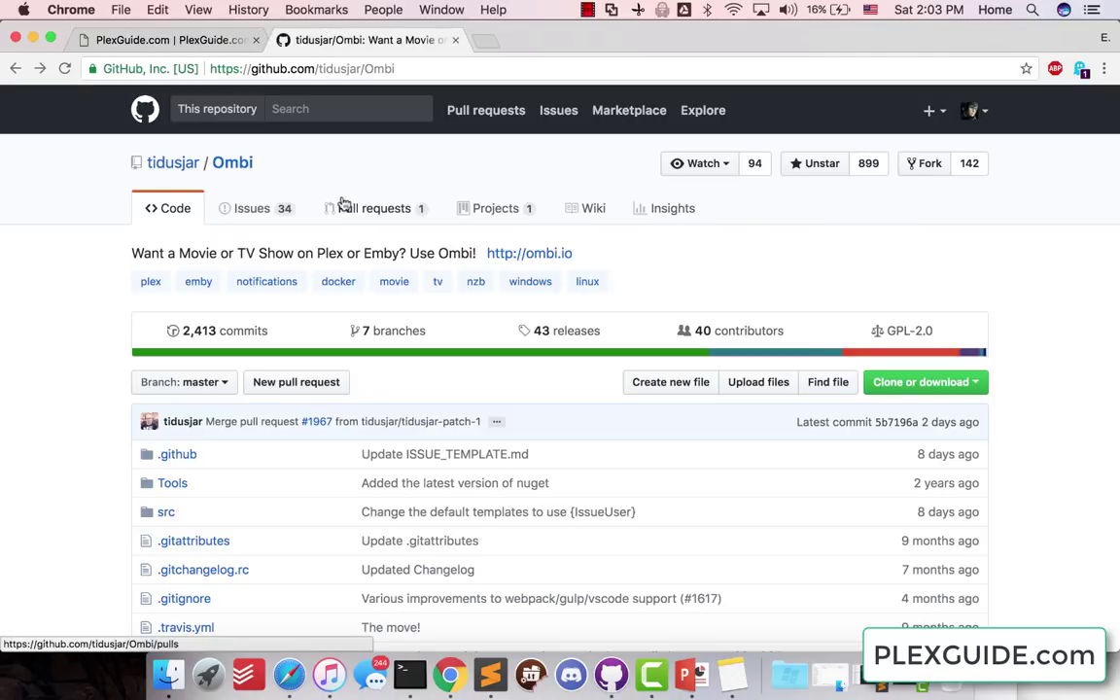
pyautogui.rightClick(512, 255)
pyautogui.click(574, 263)
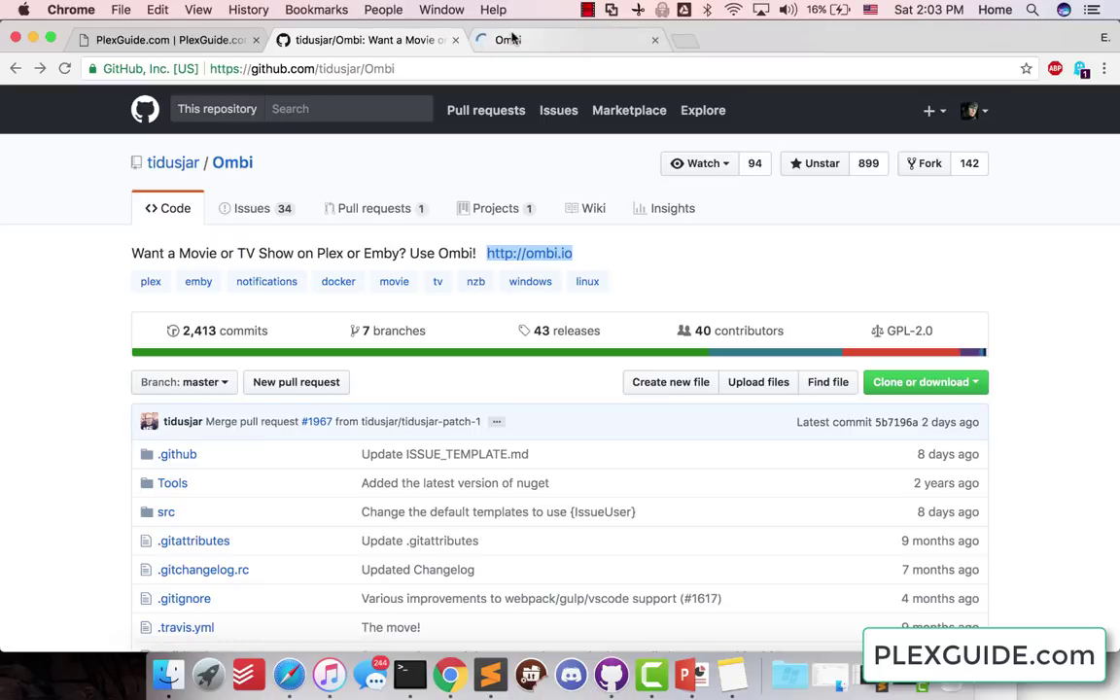
pyautogui.click(511, 40)
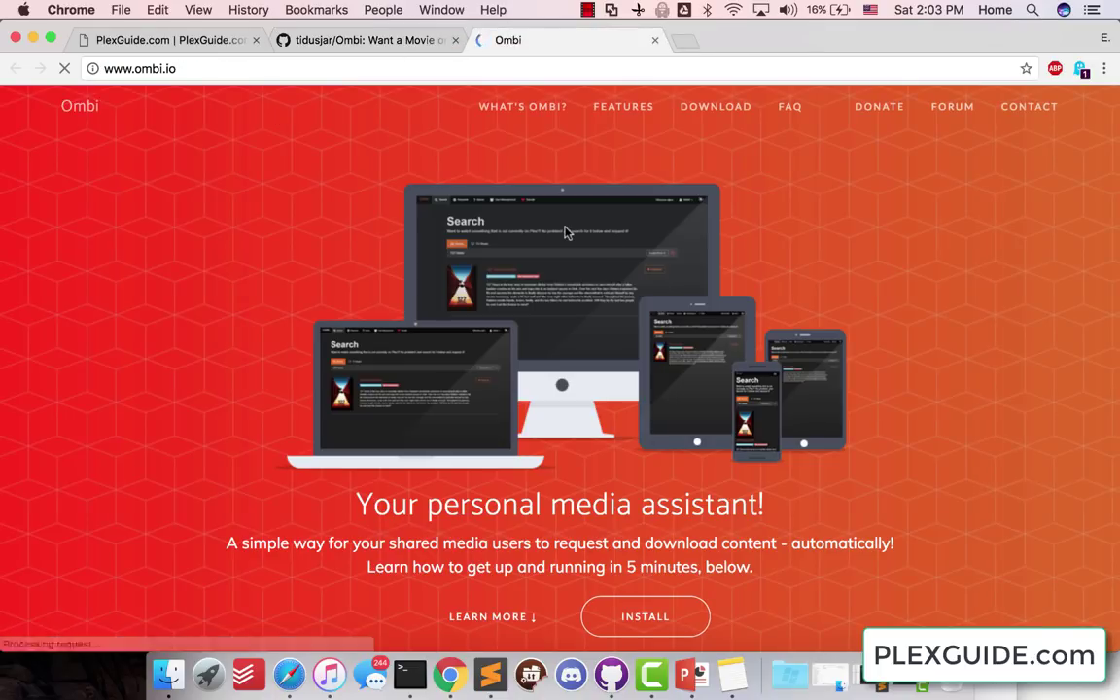
# - Look over the Ombi website, including its introduction and the PayPal and Patreon donation options
pyautogui.click(840, 122)
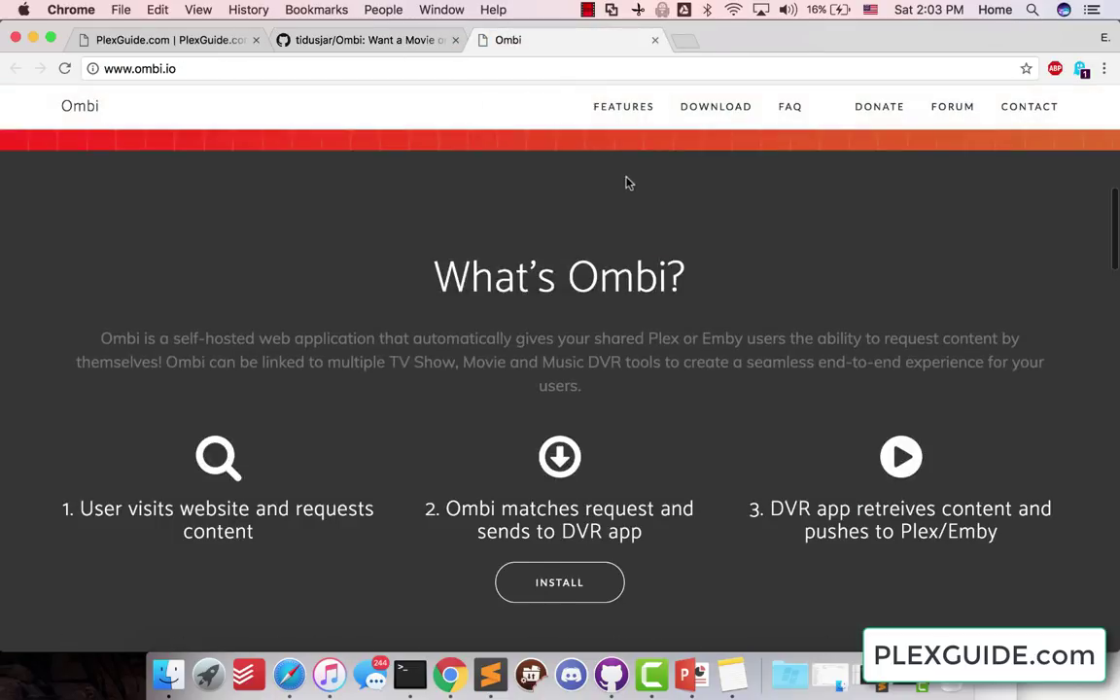
pyautogui.scroll(15, 486, 438)
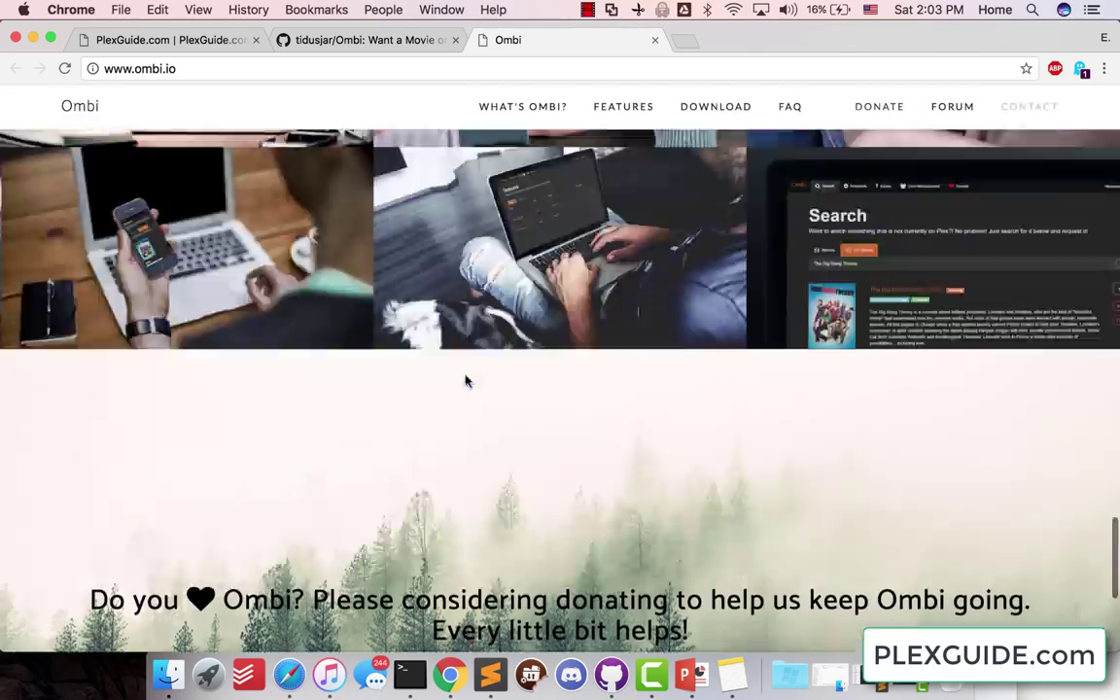
pyautogui.scroll(-15, 515, 493)
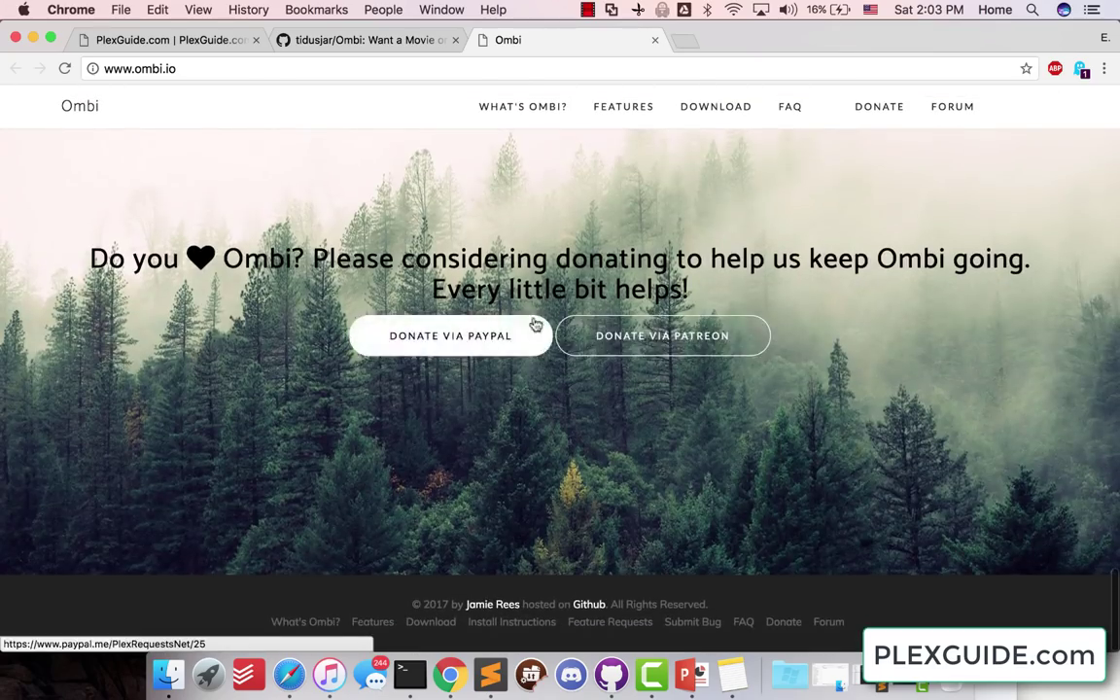
pyautogui.scroll(10, 739, 301)
pyautogui.scroll(15, 797, 248)
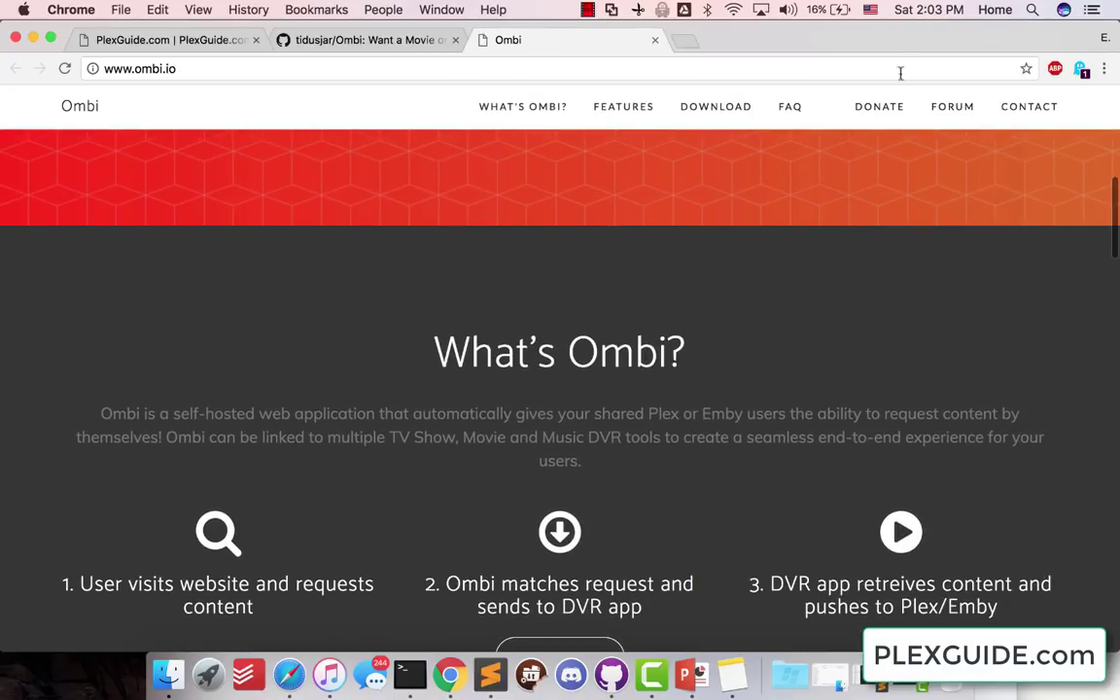
pyautogui.click(881, 107)
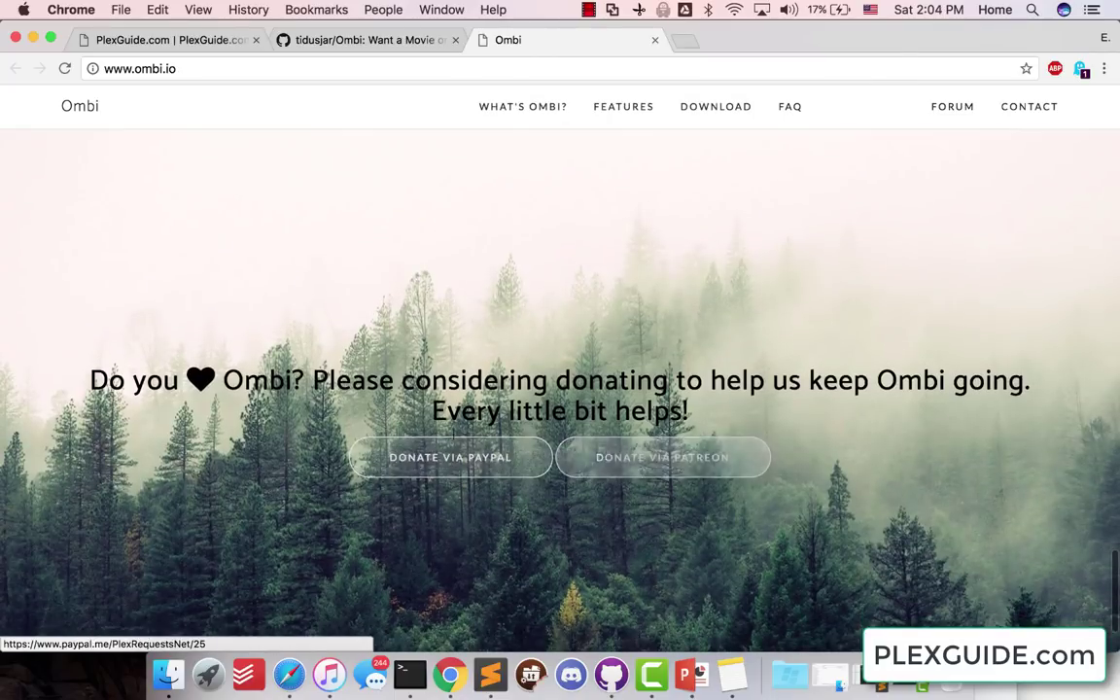
pyautogui.scroll(2, 452, 165)
# - Return to the Ombi GitHub repository and read its README through the download table and the Features list
pyautogui.click(386, 43)
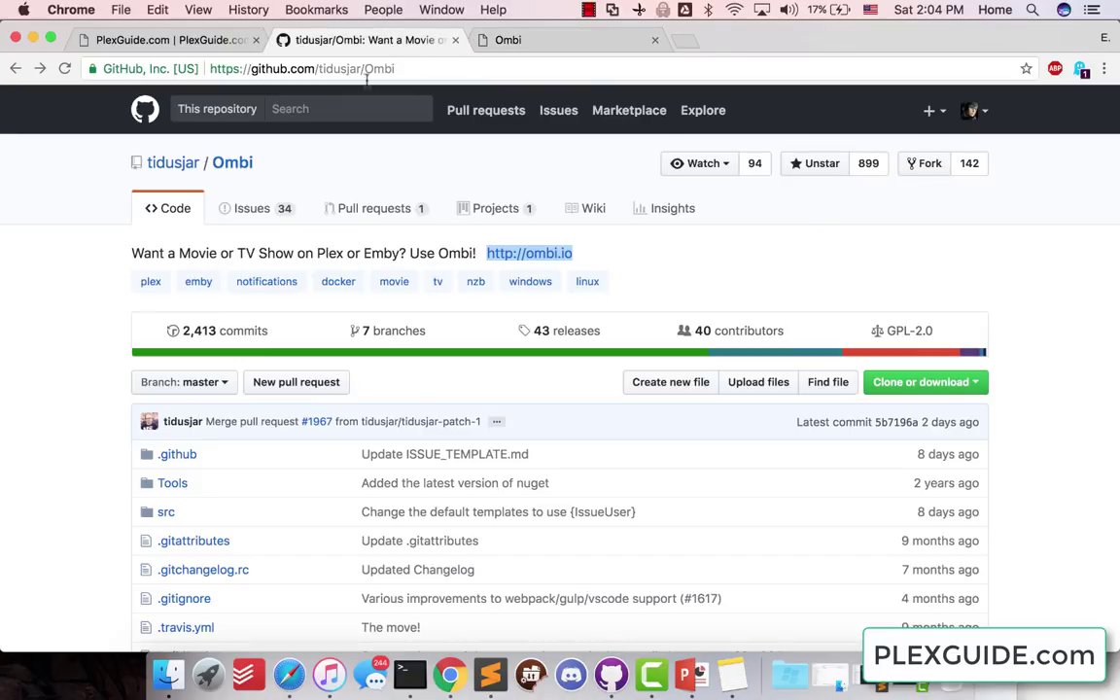
pyautogui.scroll(-5, 323, 284)
pyautogui.scroll(4, 233, 452)
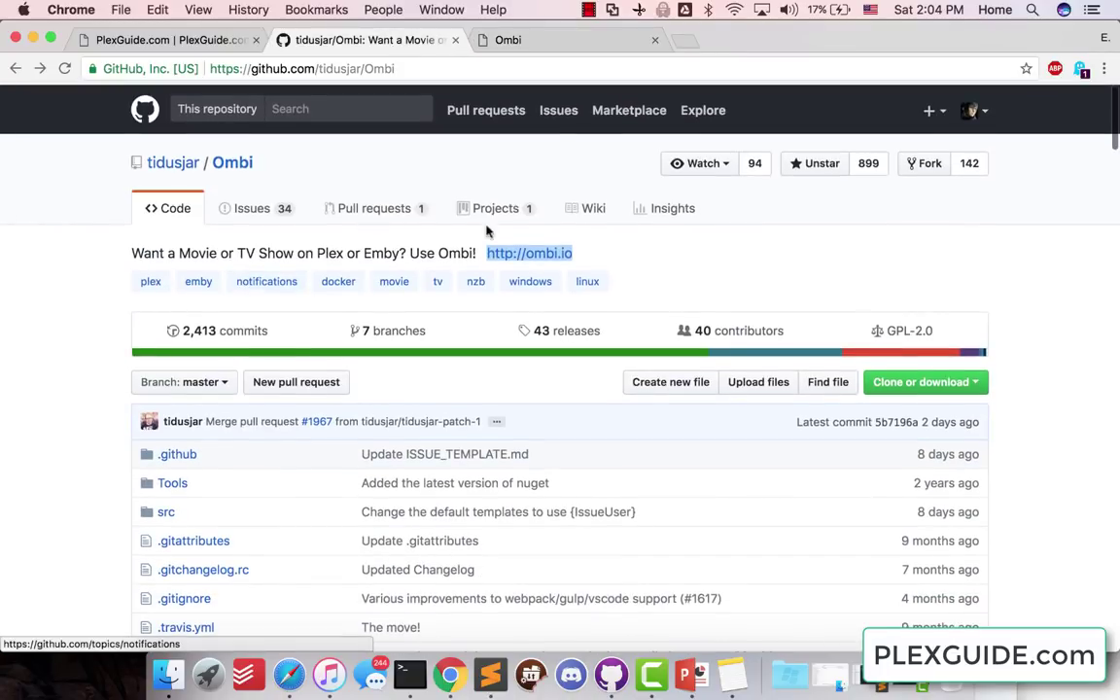
pyautogui.scroll(-15, 432, 242)
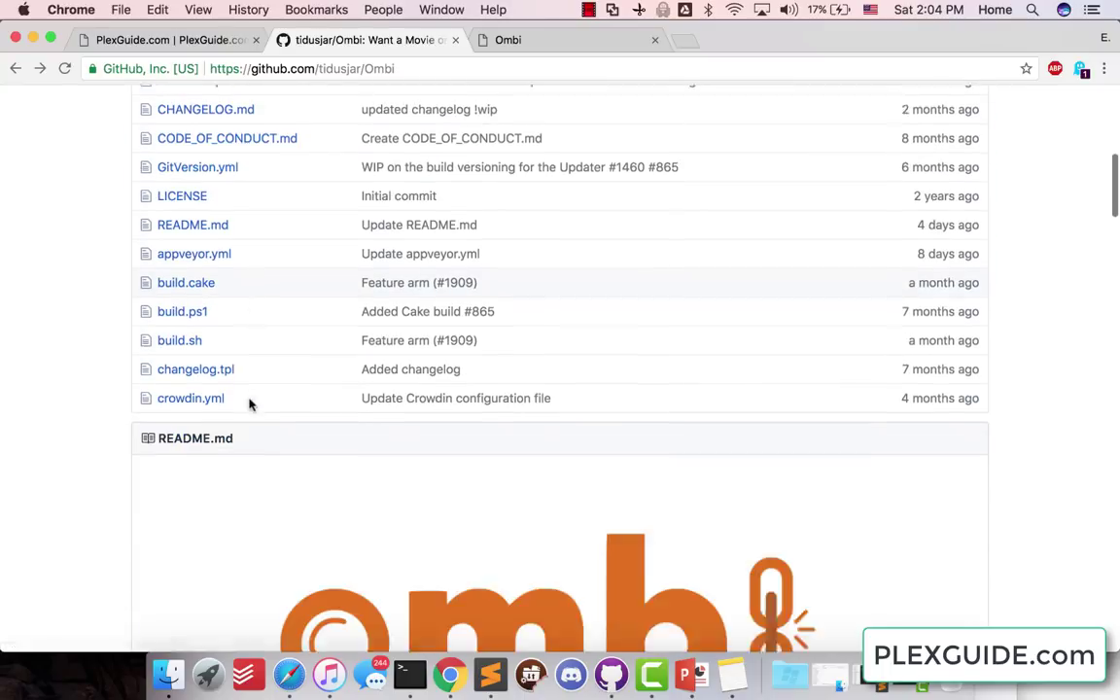
pyautogui.scroll(-2, 320, 253)
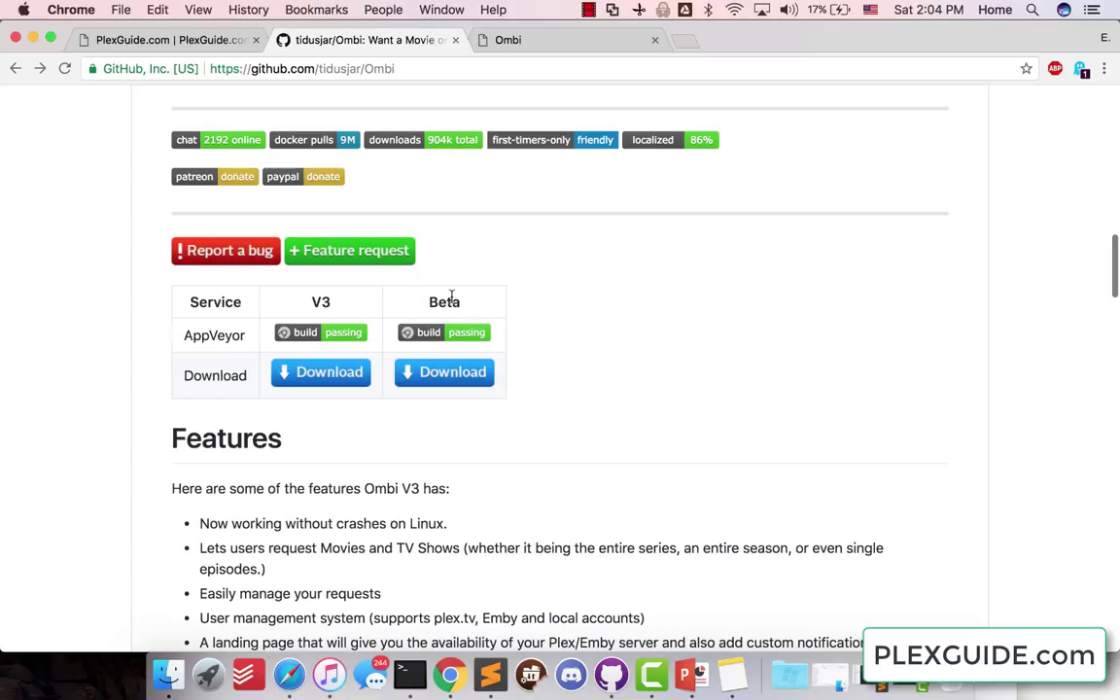
pyautogui.scroll(-1, 451, 296)
pyautogui.scroll(-2, 442, 296)
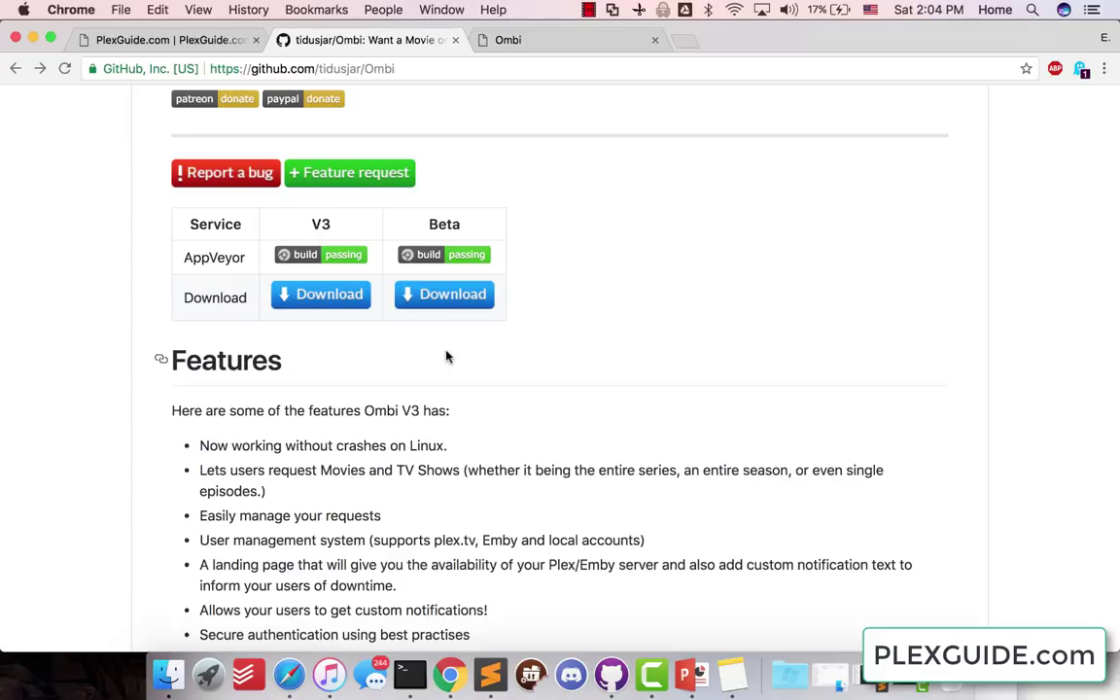
pyautogui.scroll(-1, 446, 357)
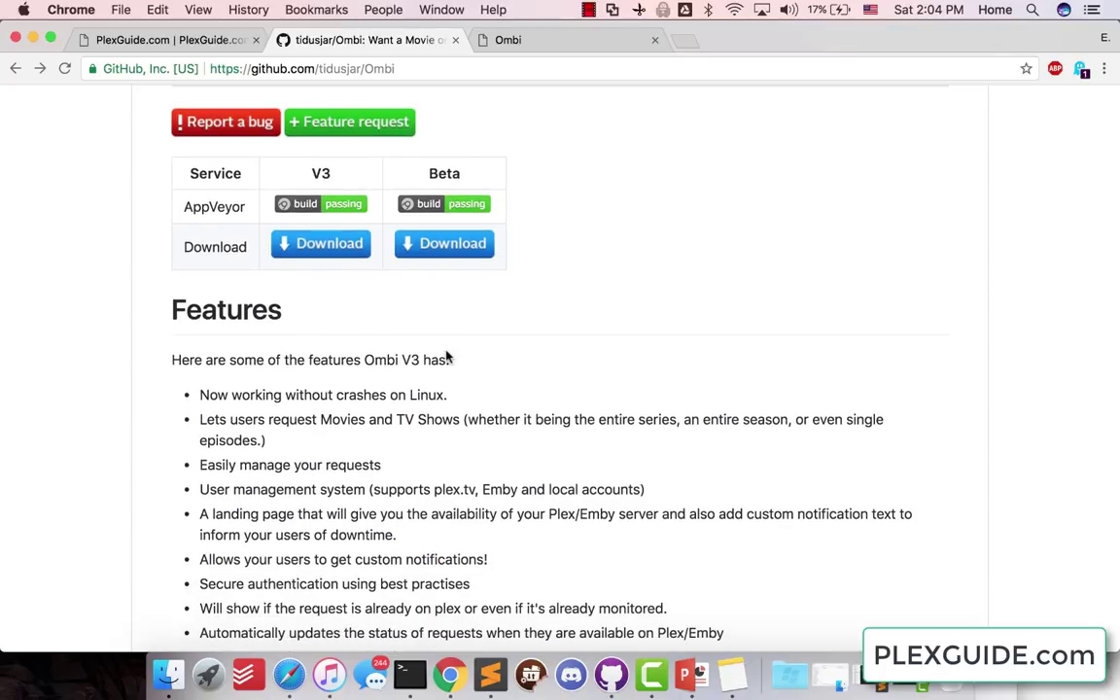
pyautogui.scroll(-2, 264, 345)
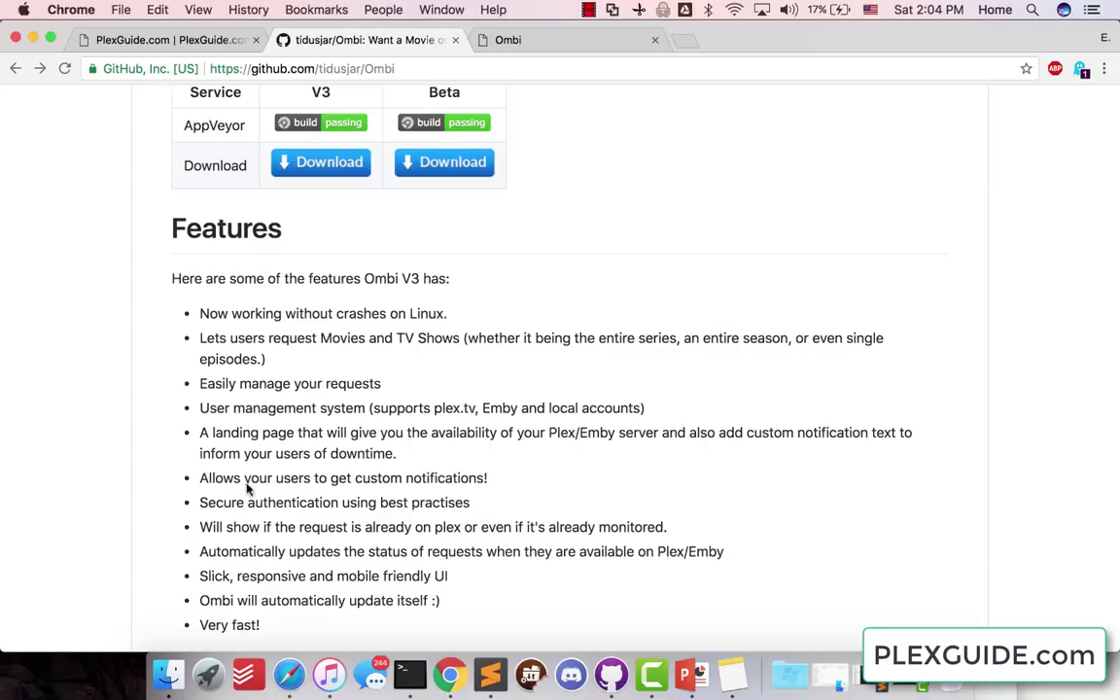
# - Highlight the "Now working without crashes on Linux." feature, then skim the rest of the README and return to its start
pyautogui.moveTo(447, 313); pyautogui.dragTo(193, 326)
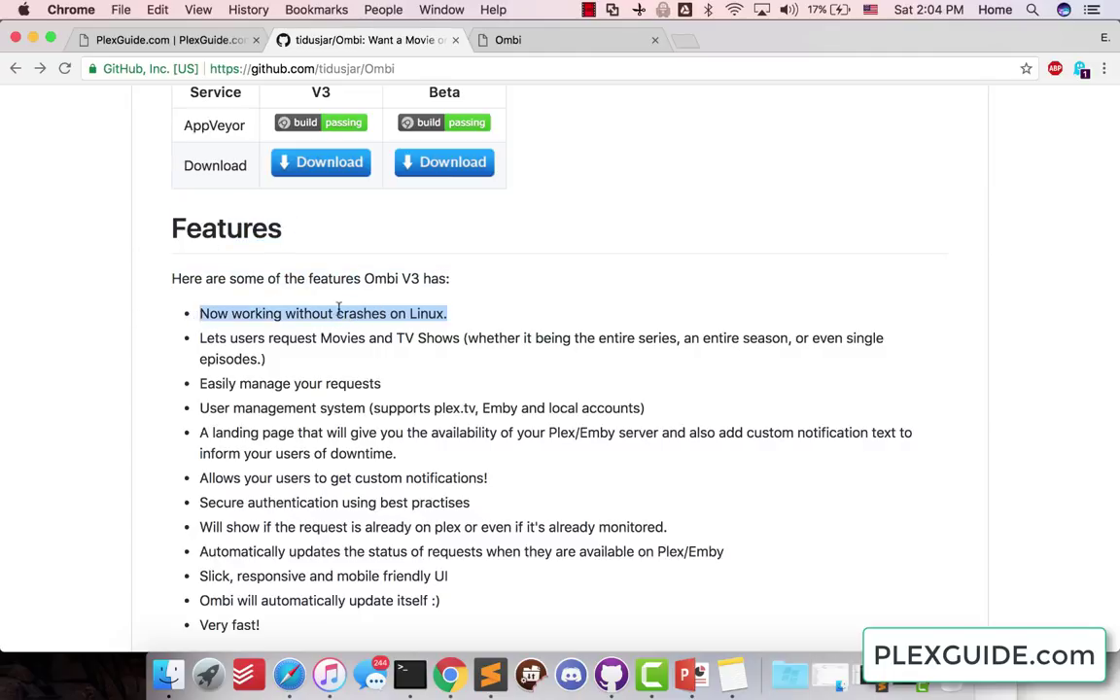
pyautogui.click(301, 316)
pyautogui.scroll(-3, 461, 309)
pyautogui.scroll(-9, 461, 309)
pyautogui.scroll(-12, 240, 378)
pyautogui.scroll(6, 292, 486)
pyautogui.scroll(16, 375, 437)
pyautogui.scroll(15, 381, 307)
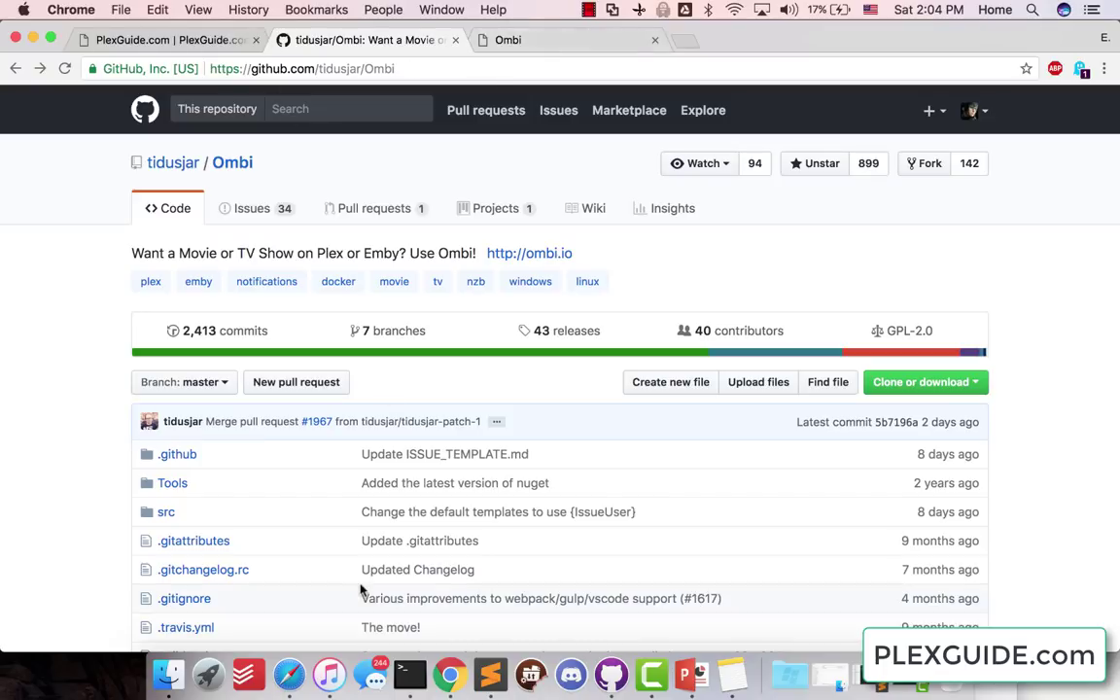
# - Switch to Terminal, run sudo plexguide, enter the sudo password and dismiss the startup message
pyautogui.click(410, 674)
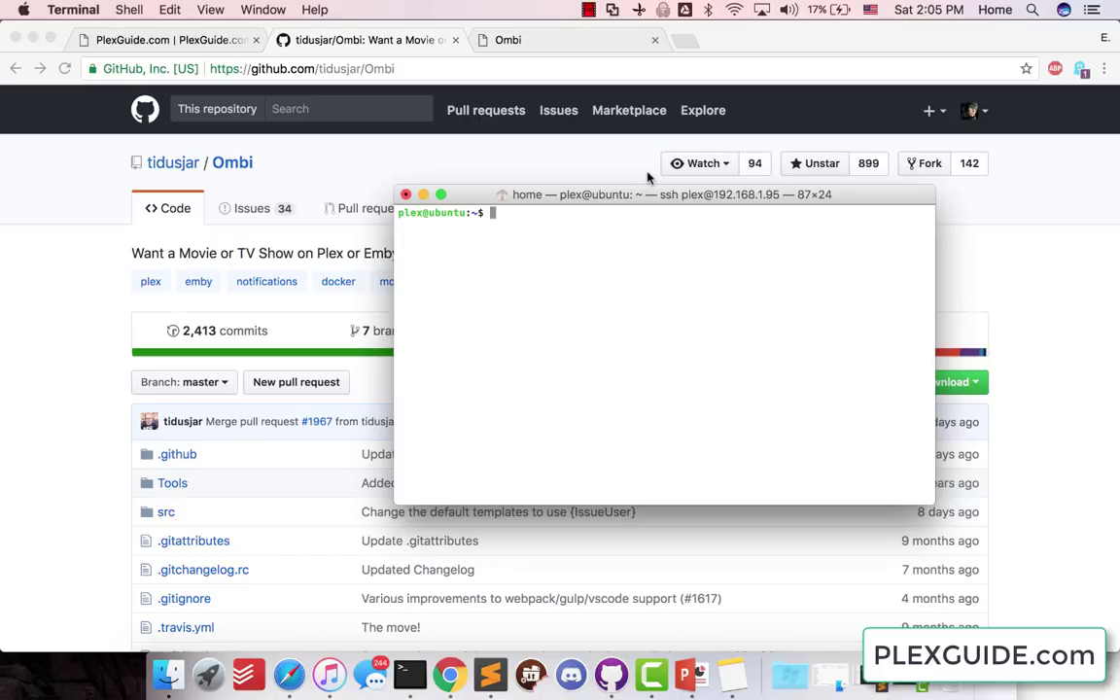
pyautogui.write('sudo plexguide')
pyautogui.press('Return')
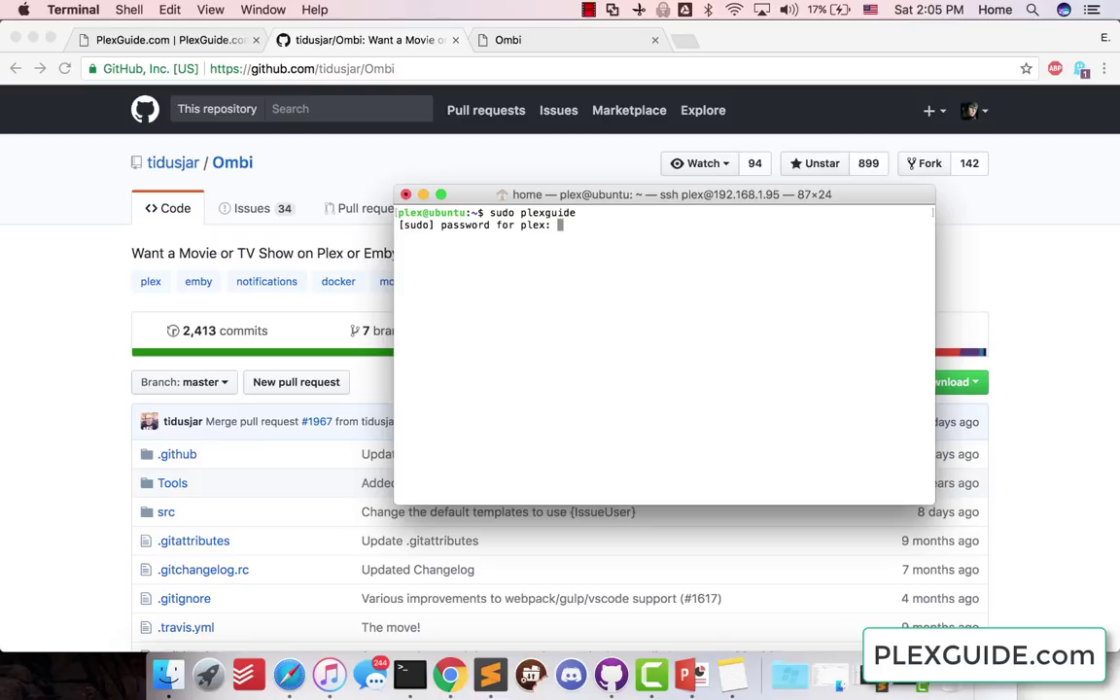
pyautogui.press('Return')
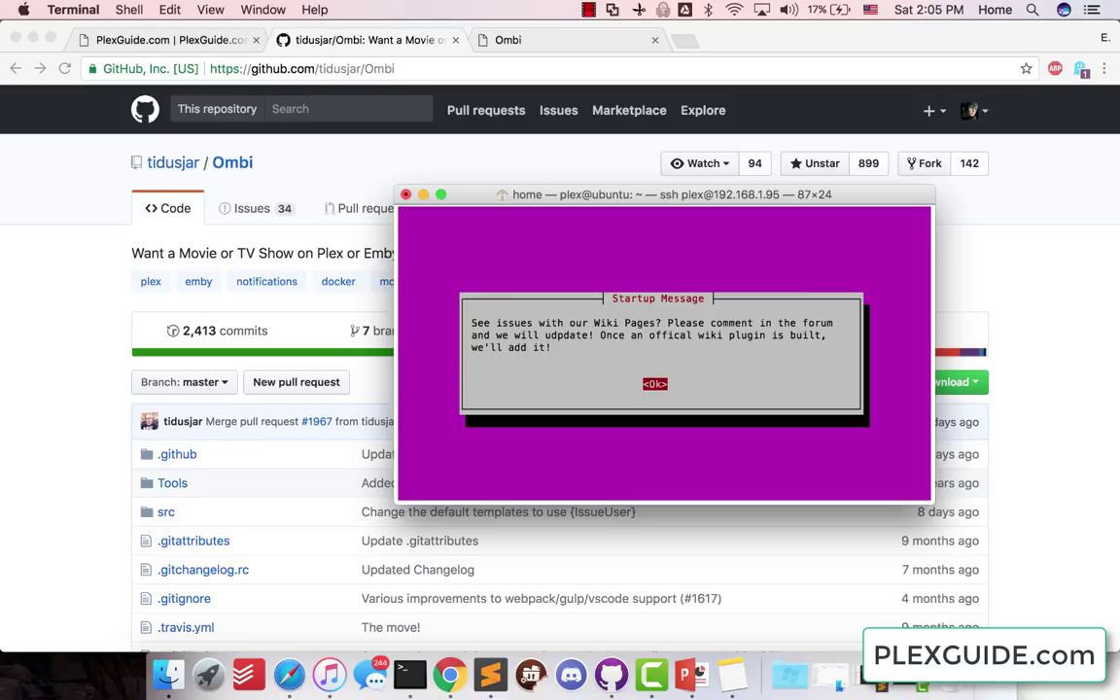
pyautogui.press('Return')
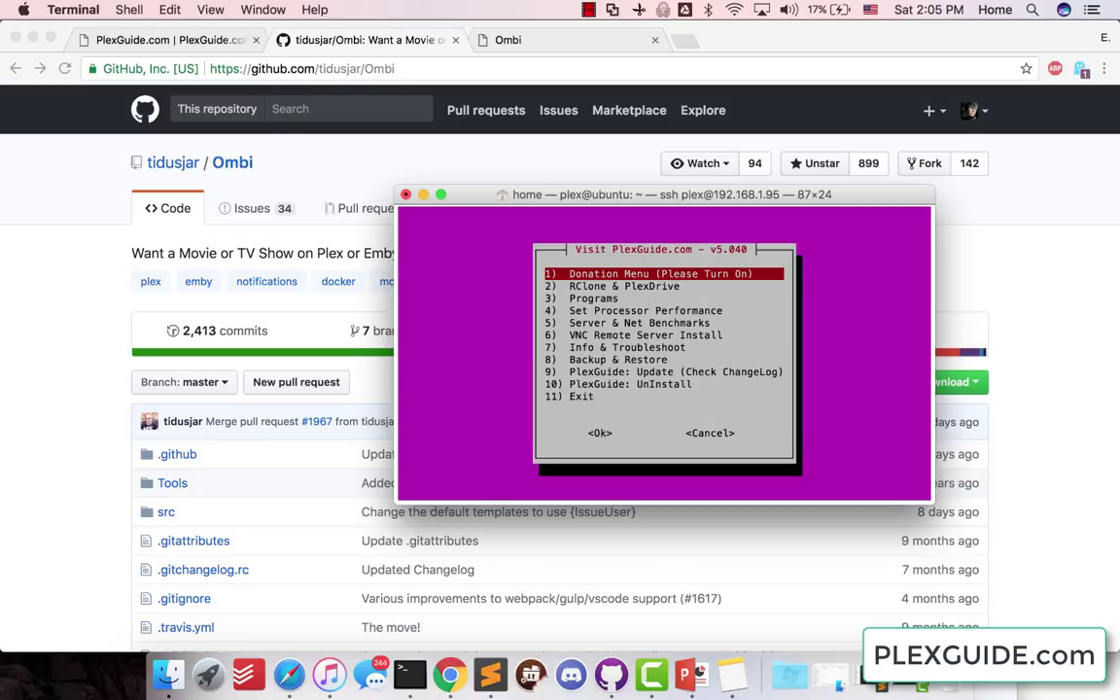
# - Look through PlexGuide's main options and open Programs
pyautogui.press('Down')
pyautogui.press('Down')
pyautogui.press('Down')
pyautogui.press('Up')
pyautogui.press('Up')
pyautogui.press('Up')
pyautogui.press('Down')
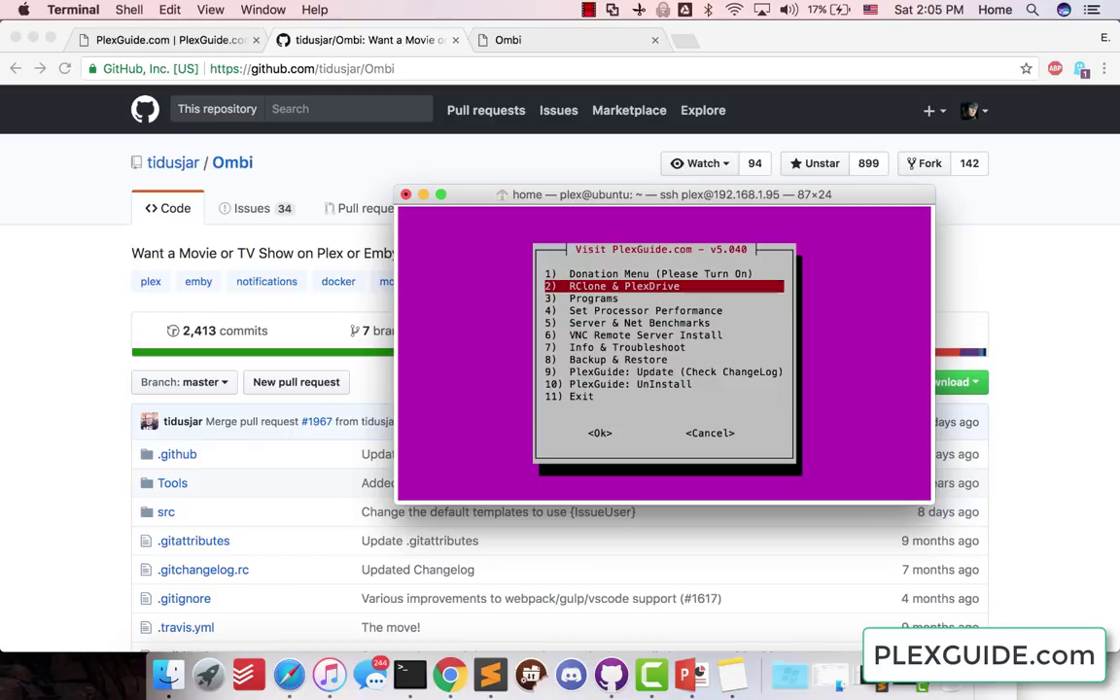
pyautogui.press('Down')
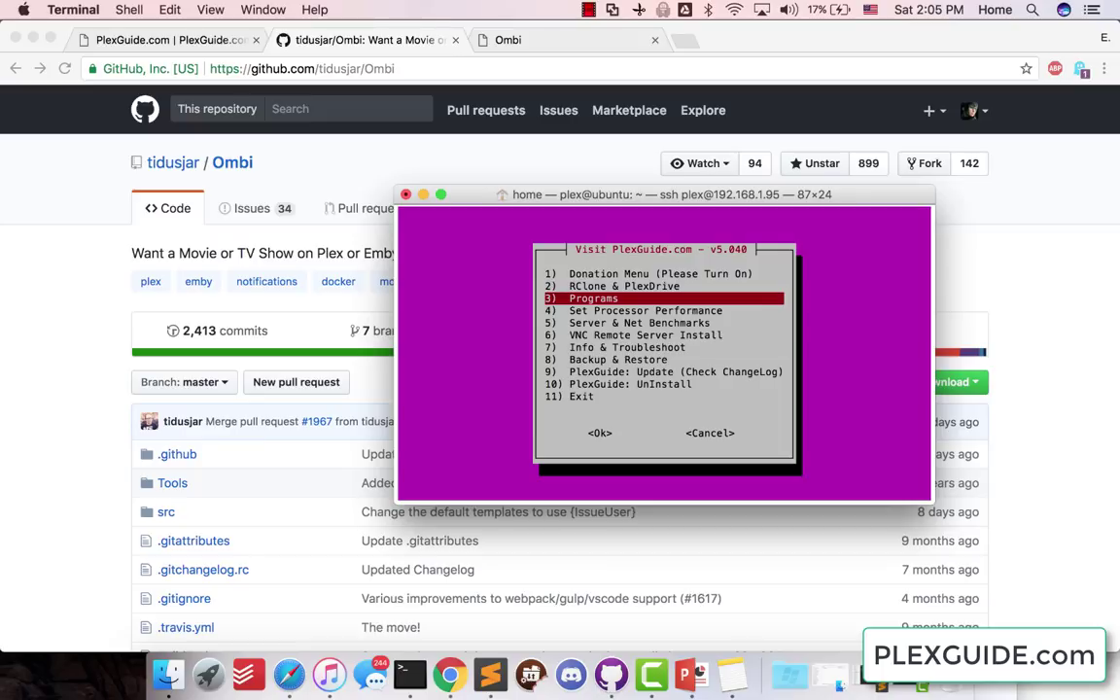
pyautogui.press('Down')
pyautogui.press('Up')
pyautogui.press('Return')
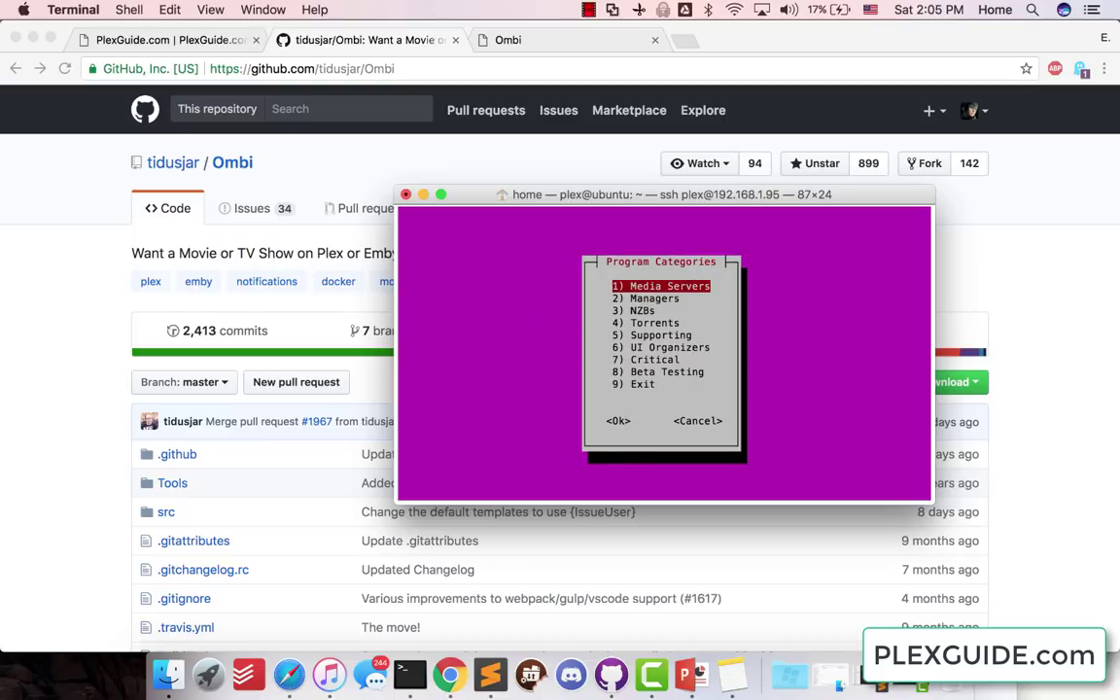
# - Open the Supporting program category and deploy OMBIv3
pyautogui.press('Down')
pyautogui.press('Down')
pyautogui.press('Down')
pyautogui.press('Down')
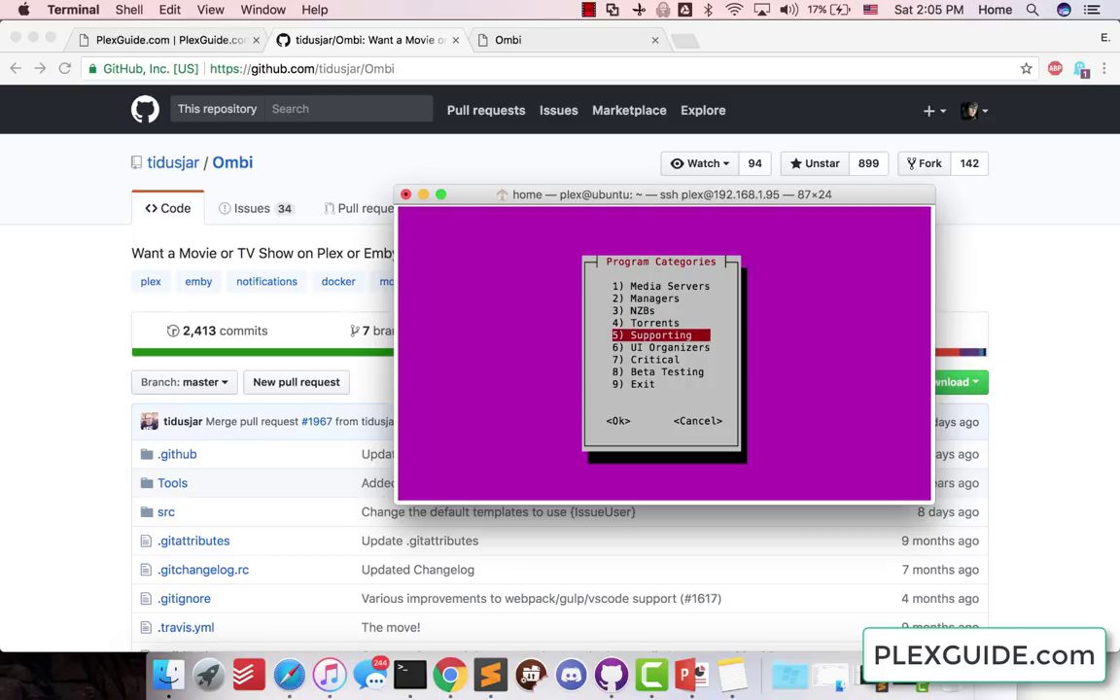
pyautogui.press('Up')
pyautogui.press('Down')
pyautogui.press('Down')
pyautogui.press('Up')
pyautogui.press('Return')
pyautogui.press('Down')
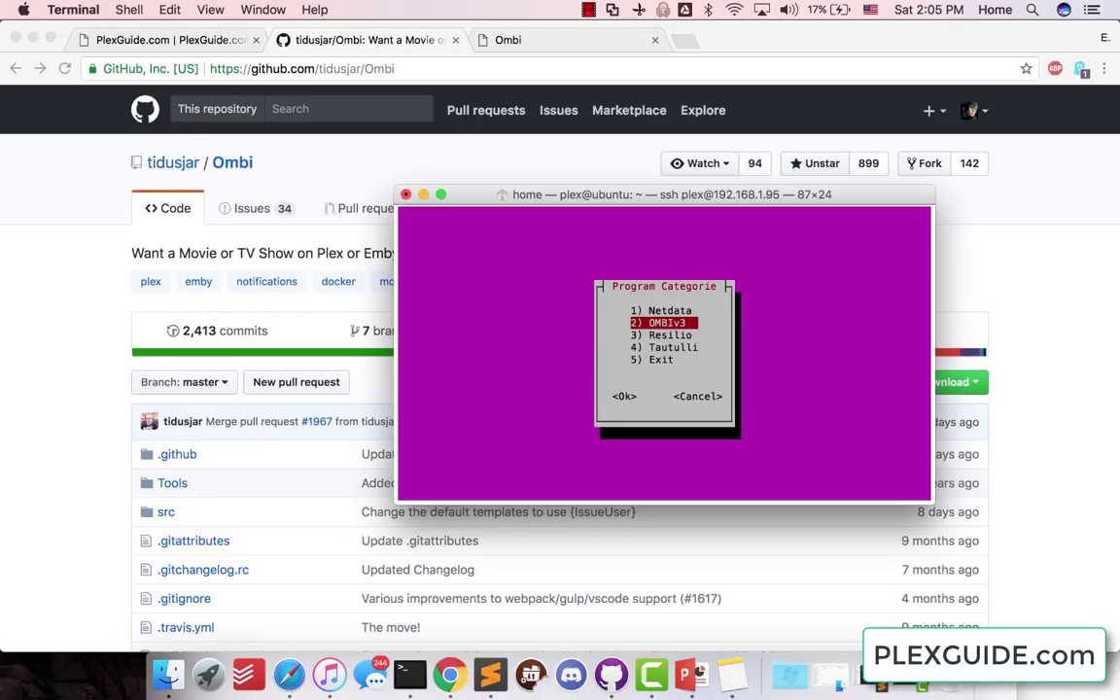
pyautogui.press('Return')
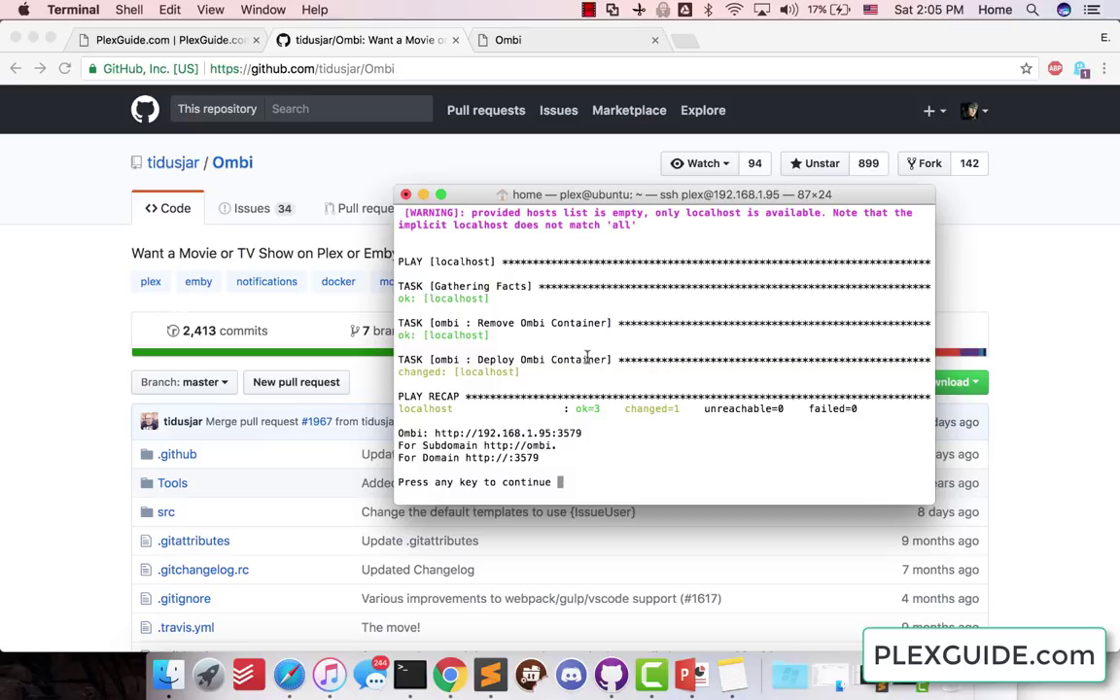
pyautogui.moveTo(436, 433); pyautogui.dragTo(581, 434)
pyautogui.rightClick(541, 444)
pyautogui.click(564, 513)
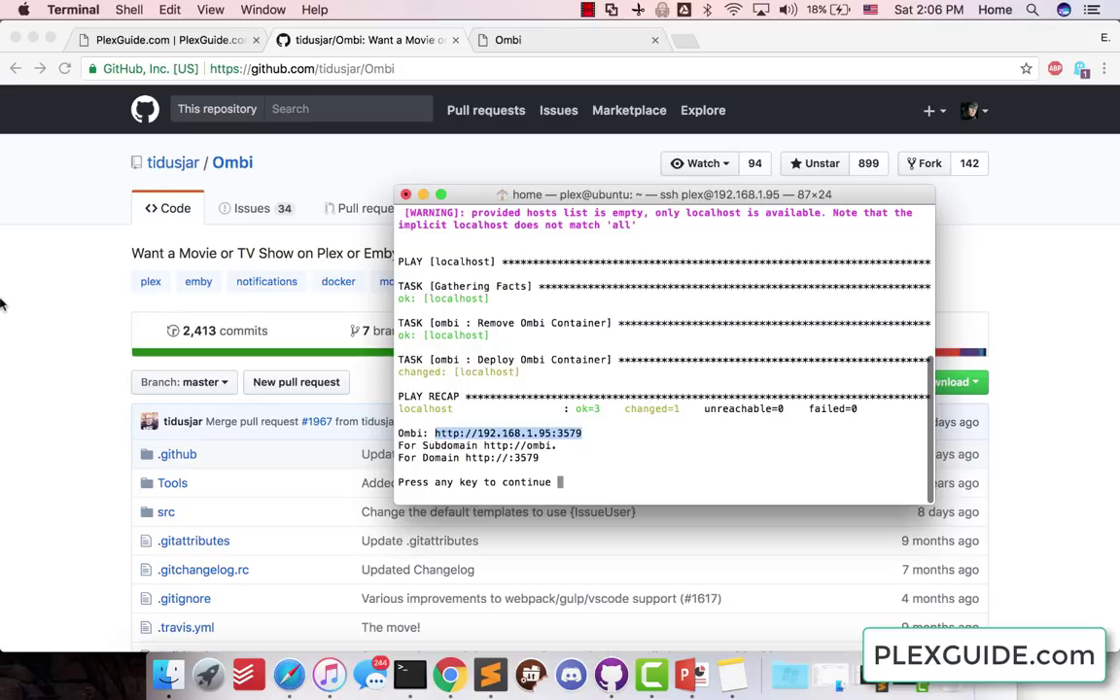
pyautogui.click(54, 307)
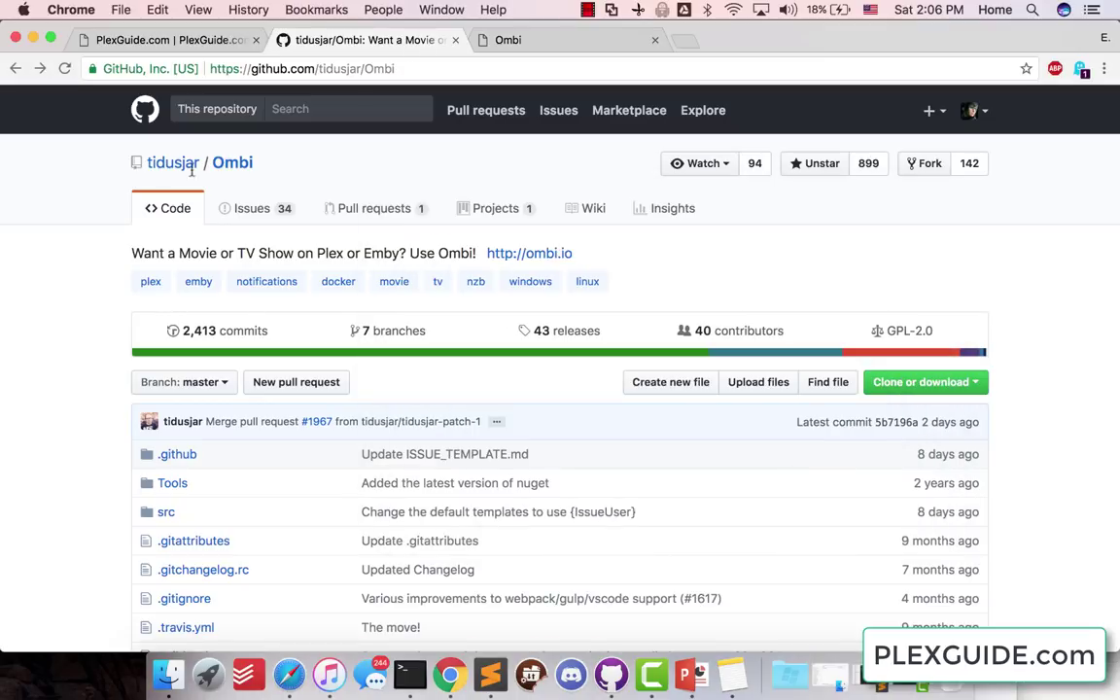
pyautogui.click(683, 44)
pyautogui.rightClick(598, 70)
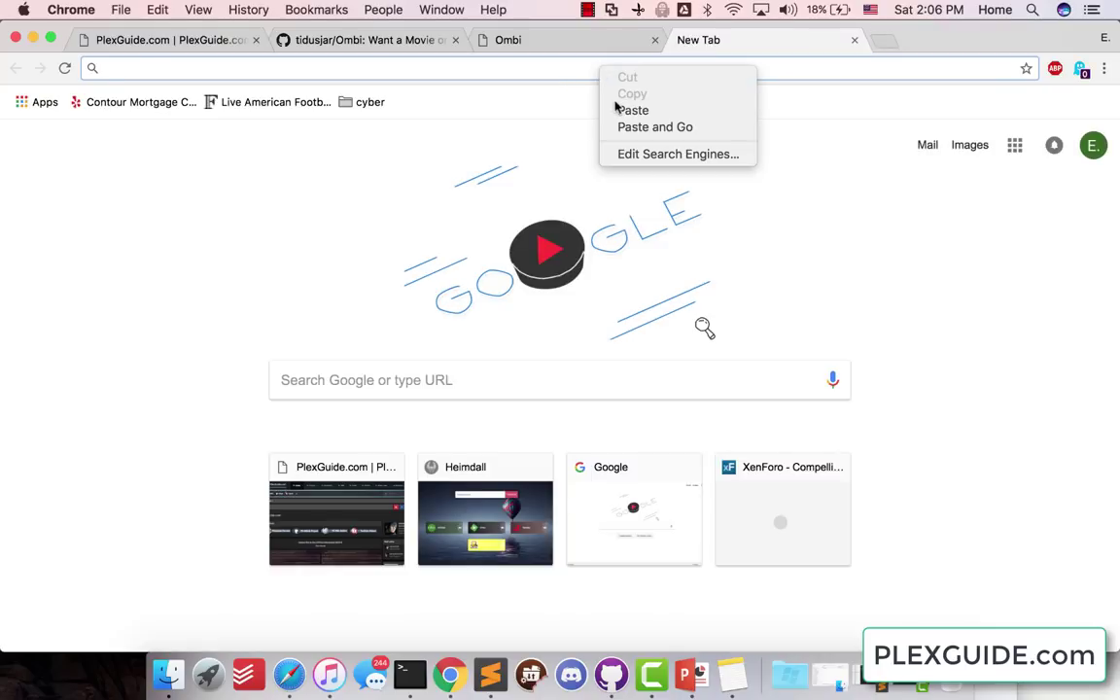
pyautogui.click(622, 110)
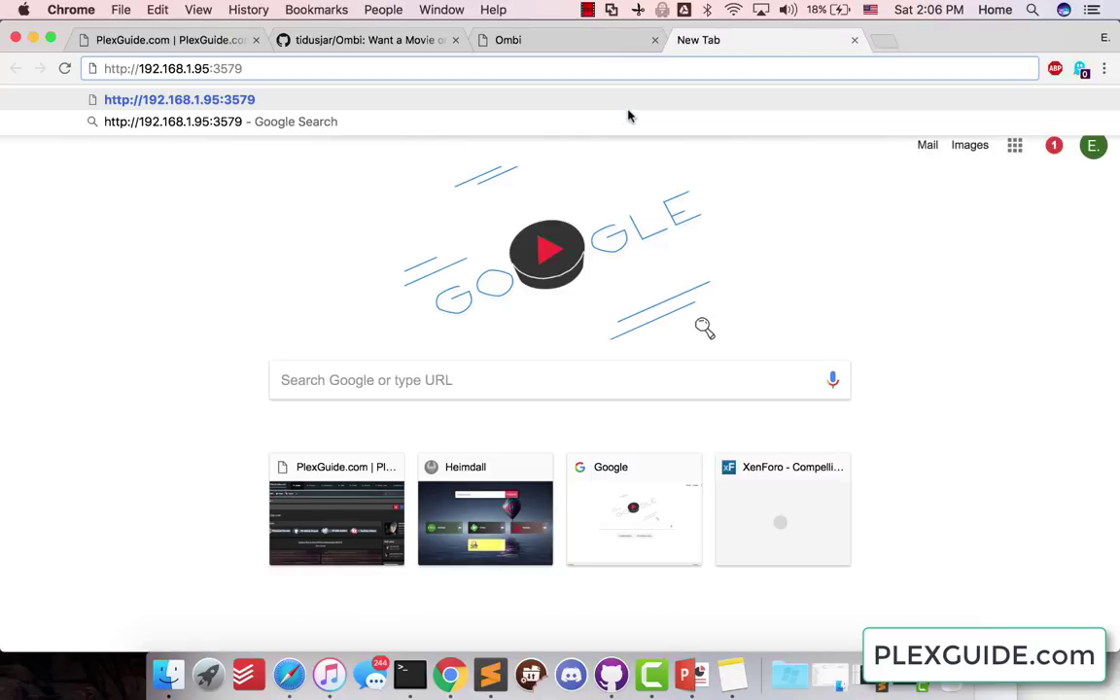
pyautogui.press('Return')
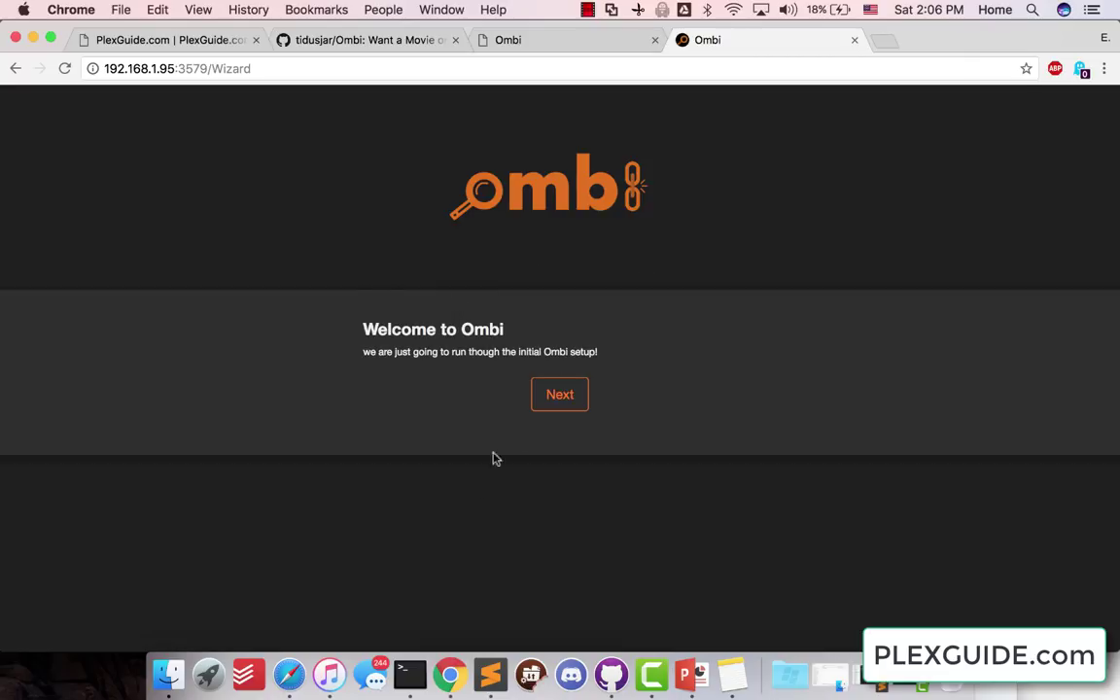
# - Start the Ombi setup wizard and choose Plex as the media server
pyautogui.click(559, 409)
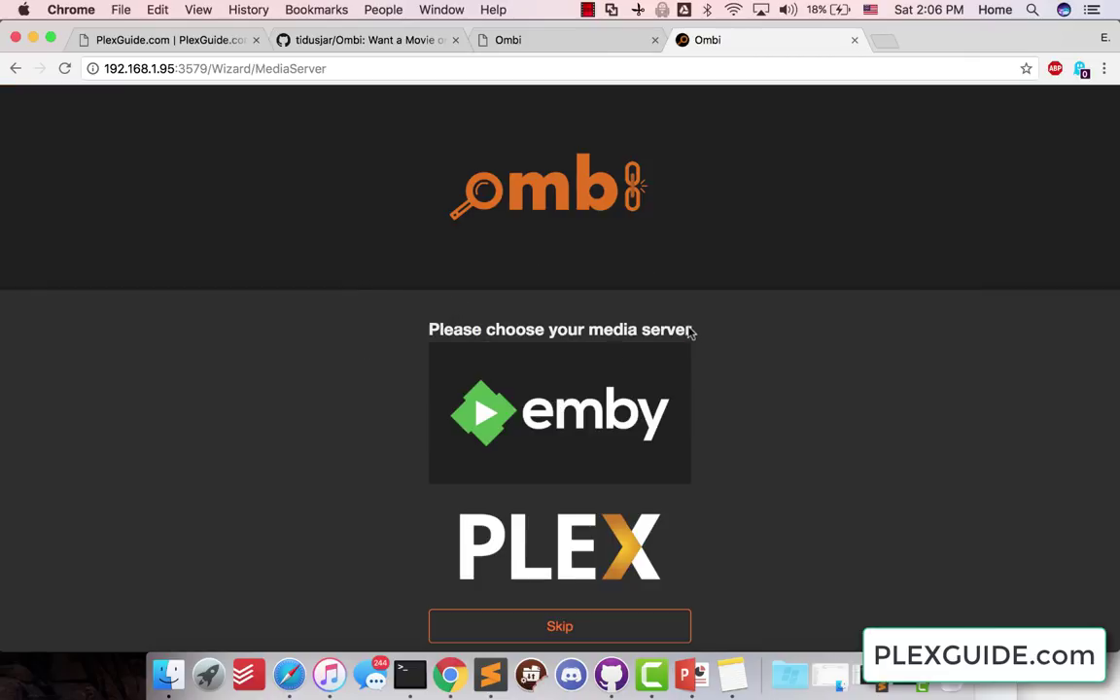
pyautogui.scroll(-2, 671, 340)
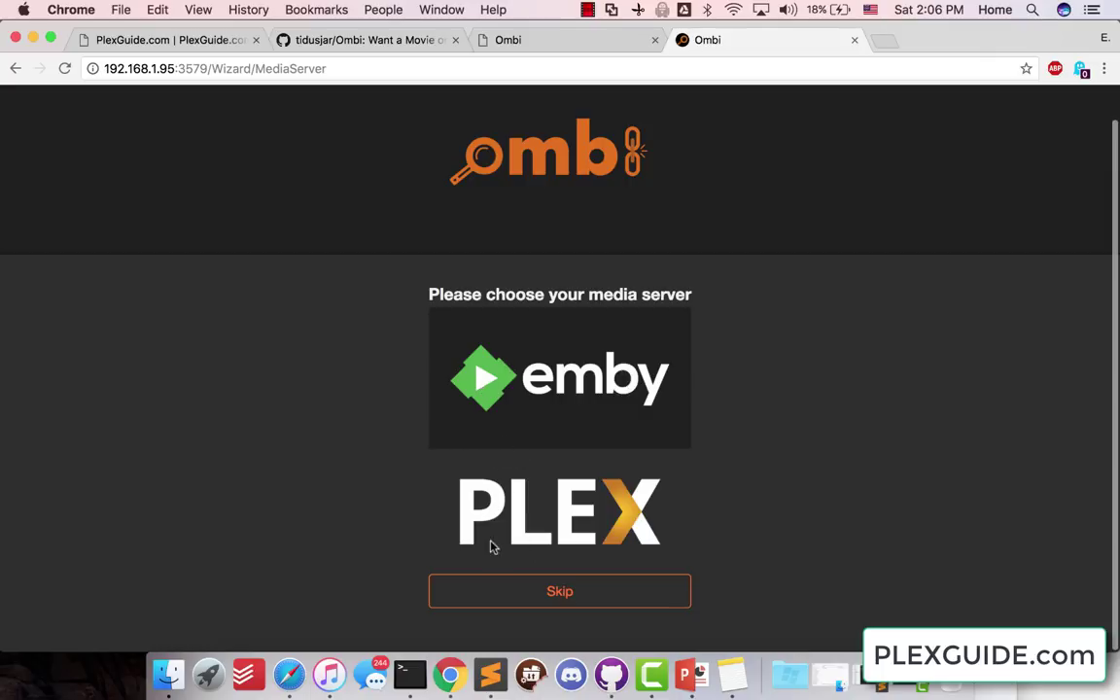
pyautogui.click(506, 488)
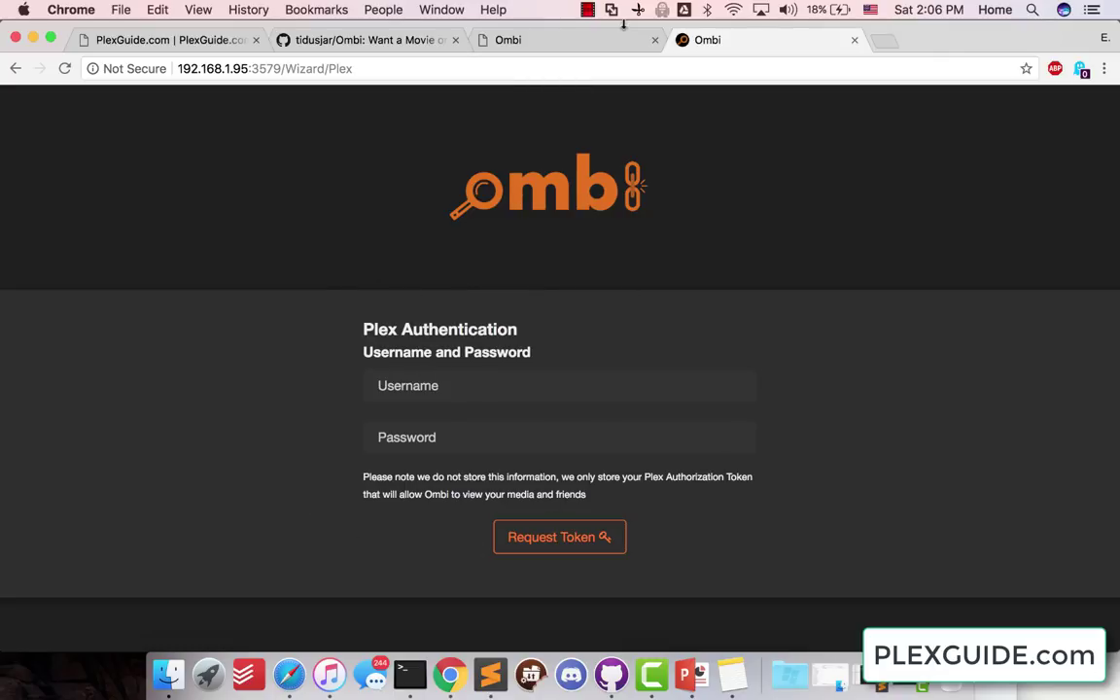
pyautogui.click(588, 12)
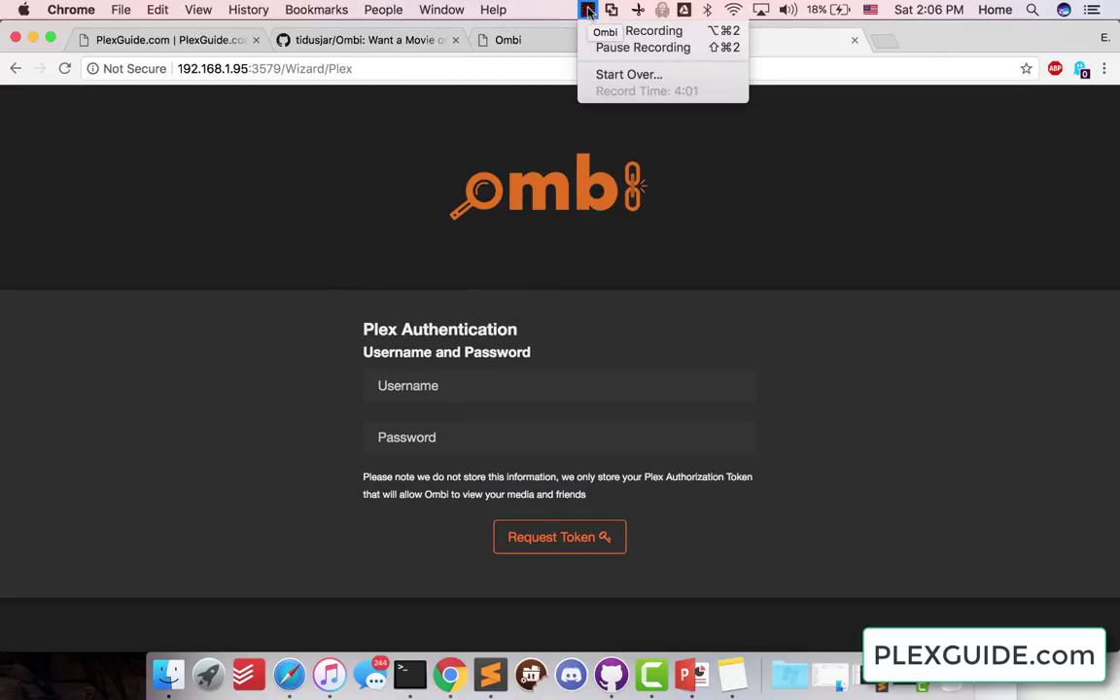
pyautogui.click(602, 42)
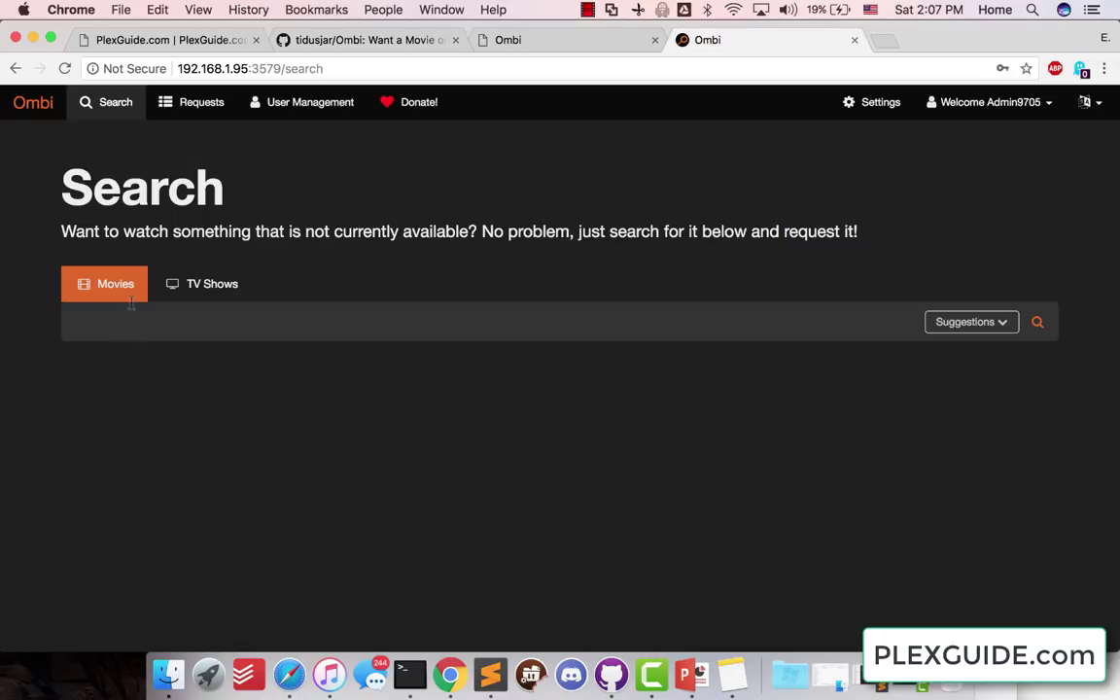
# - Search Ombi's movies for "home alone" and look through the matching titles
pyautogui.click(117, 323)
pyautogui.write('home alone')
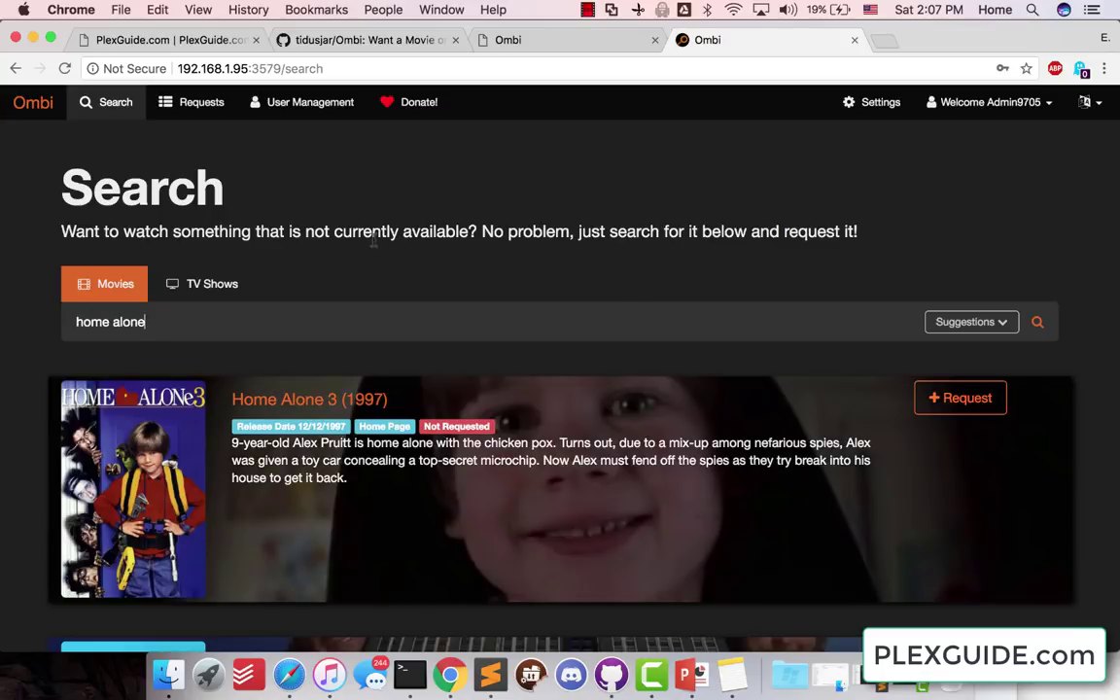
pyautogui.scroll(-3, 368, 293)
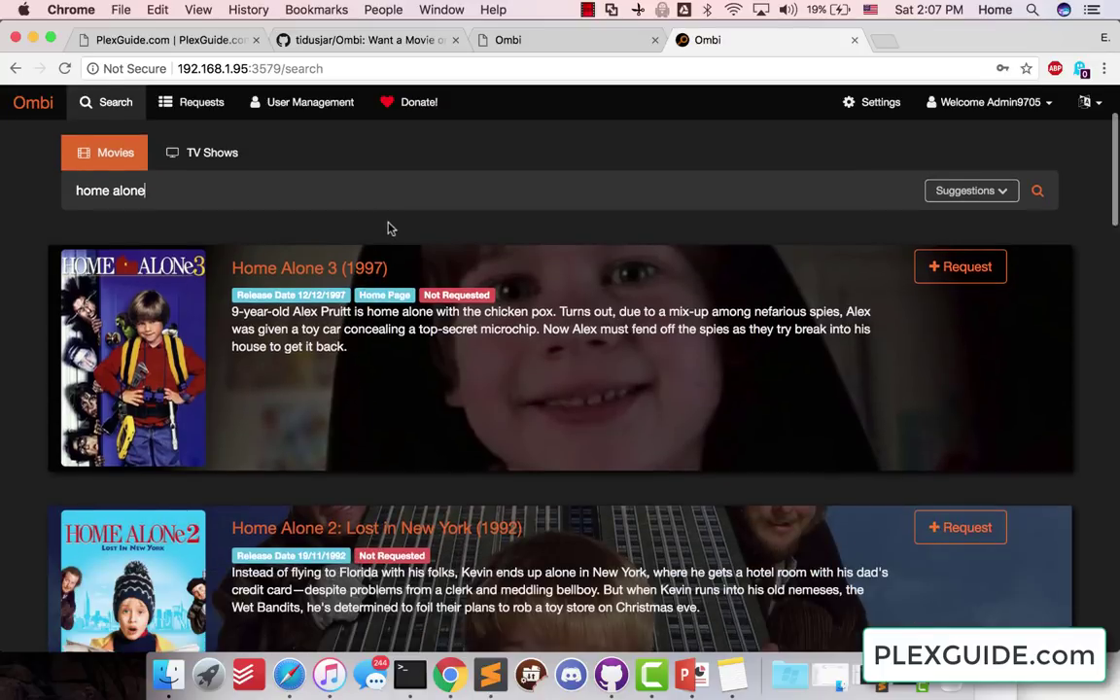
pyautogui.scroll(3, 231, 425)
pyautogui.scroll(-5, 430, 272)
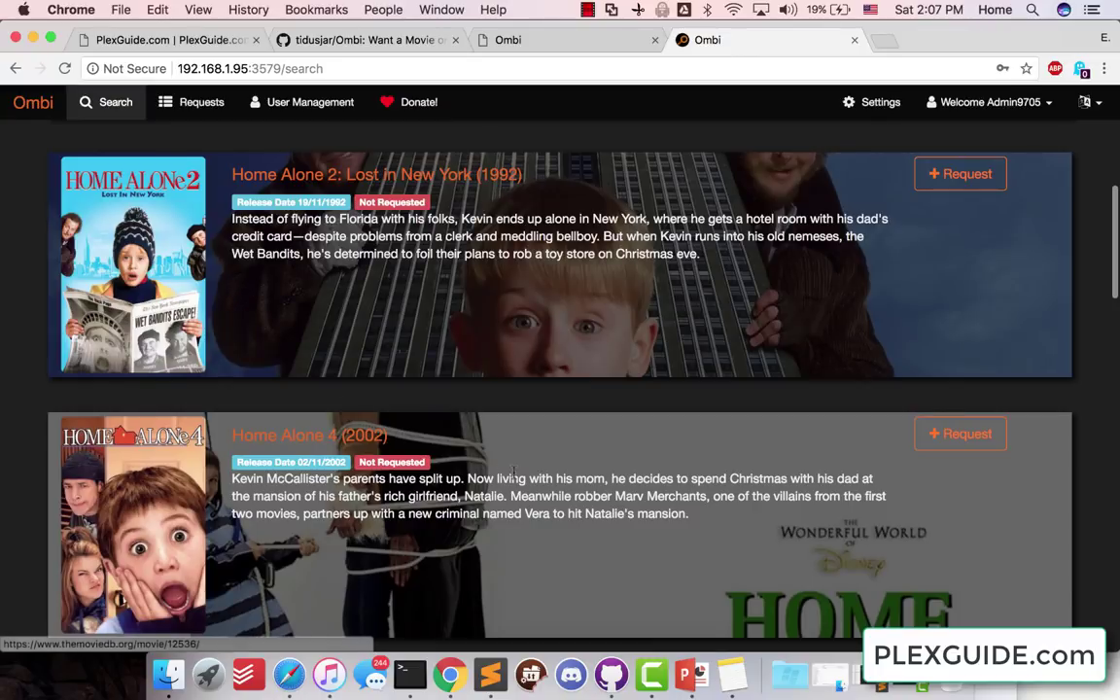
pyautogui.scroll(3, 476, 369)
pyautogui.scroll(3, 875, 369)
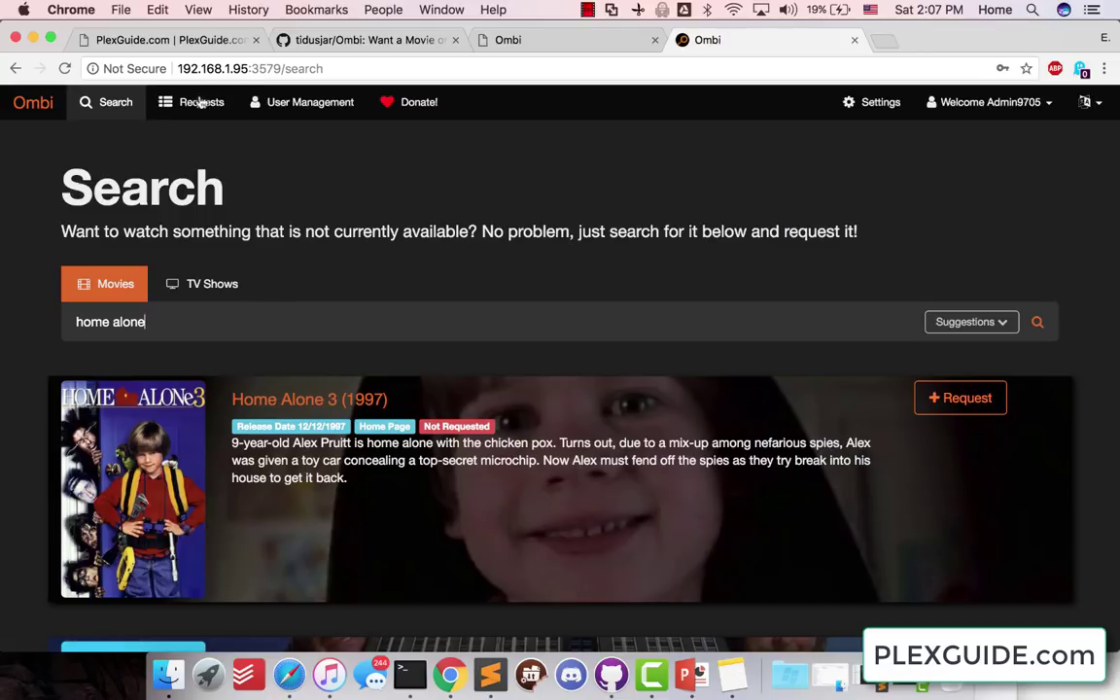
# - Open the Customization page of Ombi's Configuration settings and look over the application name, URL and logo fields
pyautogui.click(874, 116)
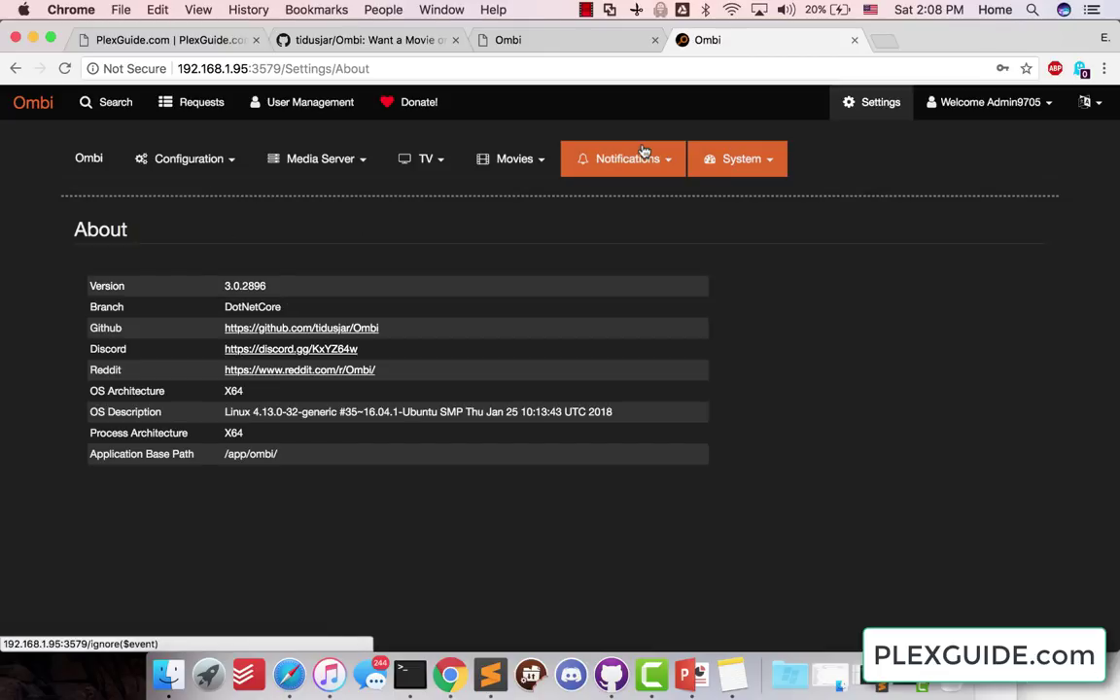
pyautogui.click(745, 160)
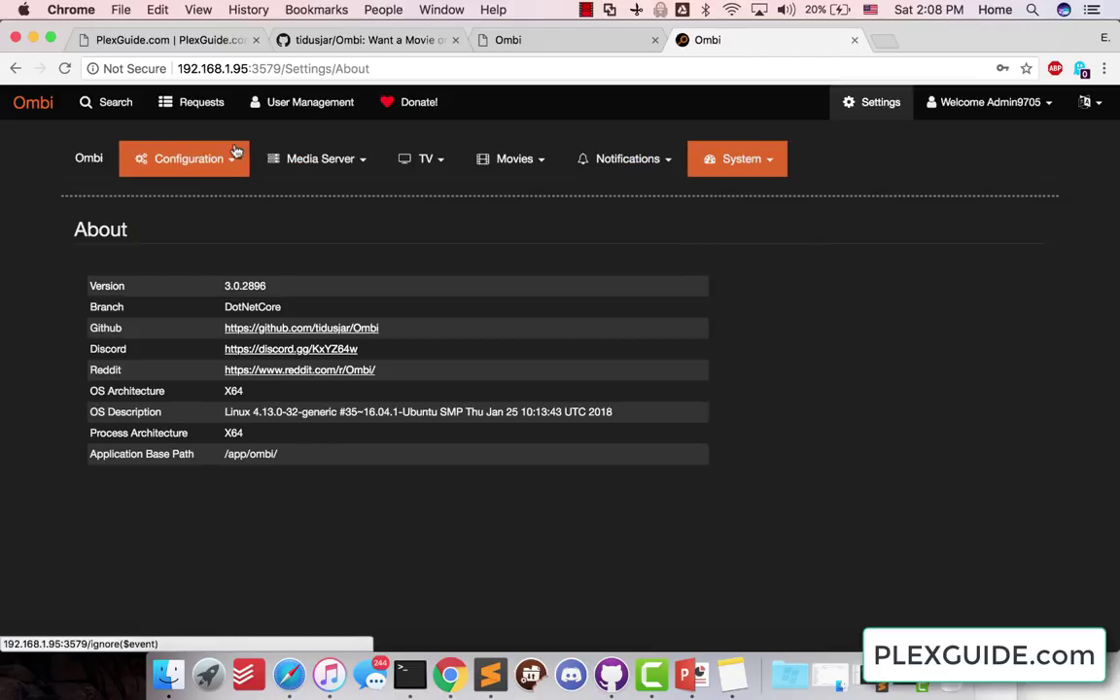
pyautogui.click(195, 160)
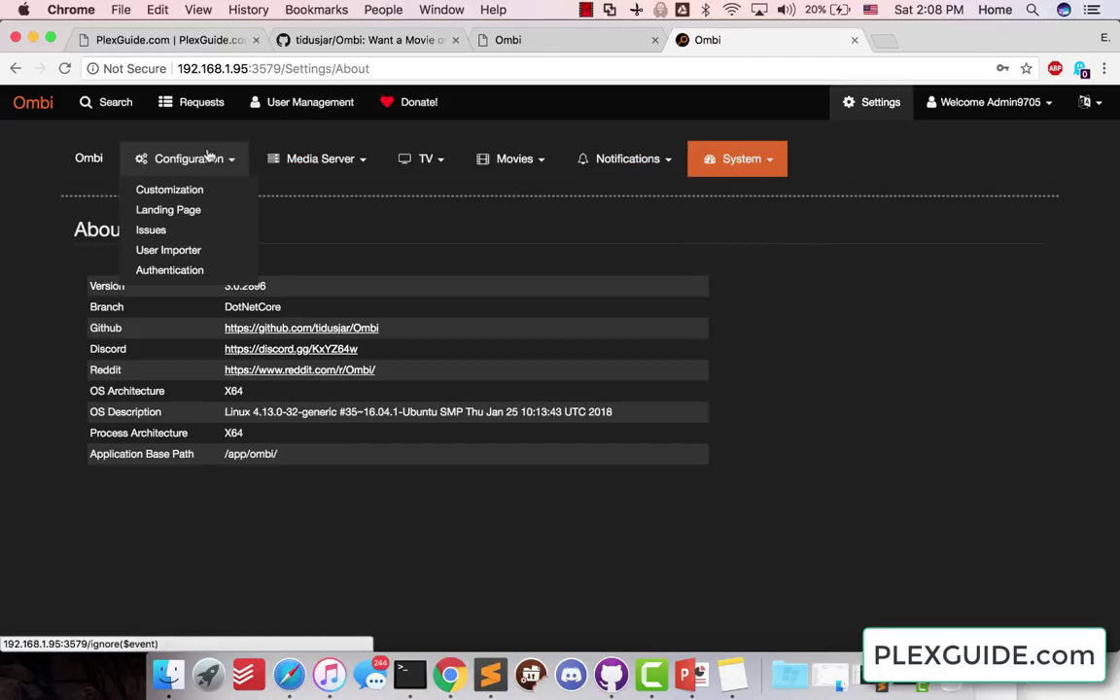
pyautogui.click(147, 192)
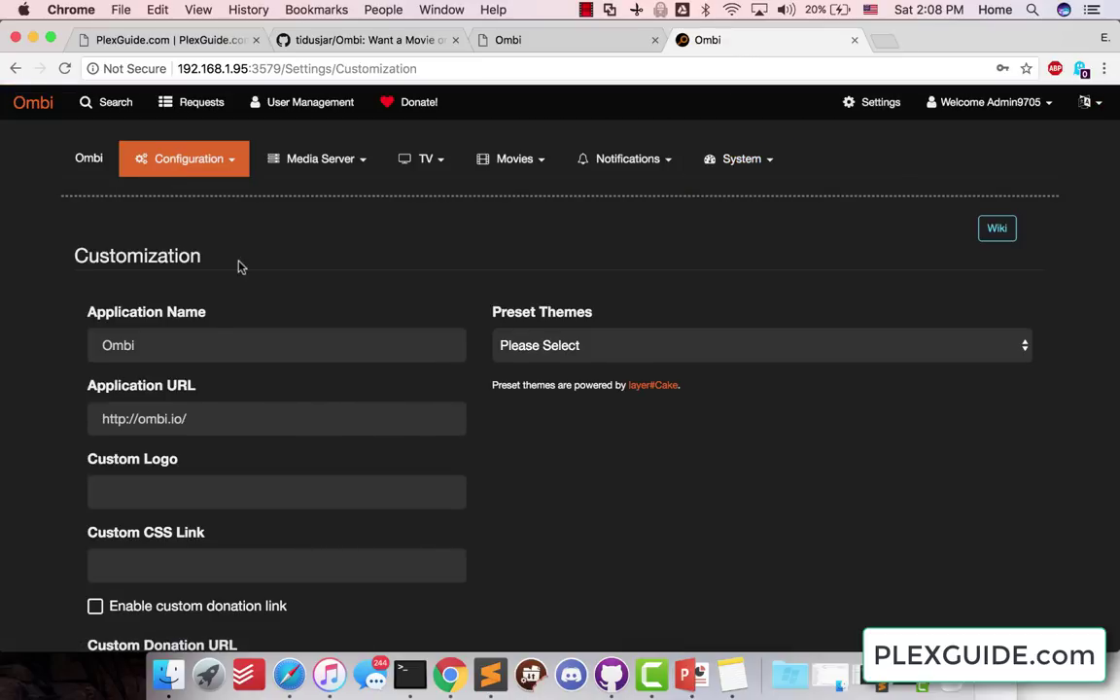
pyautogui.scroll(-2, 213, 325)
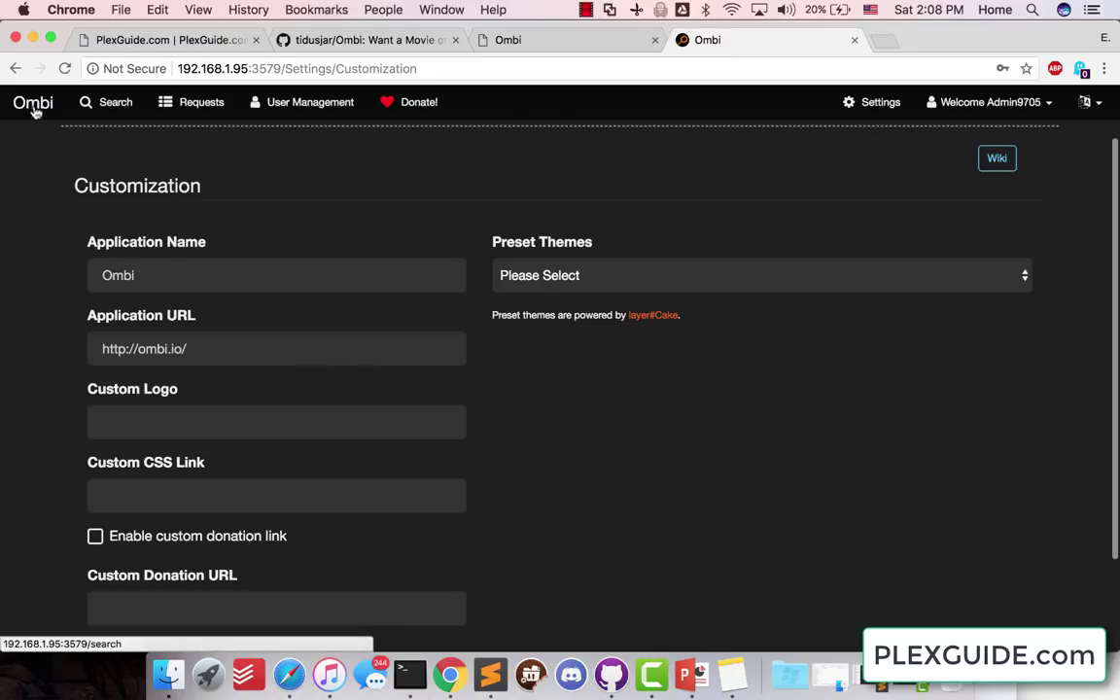
pyautogui.click(122, 267)
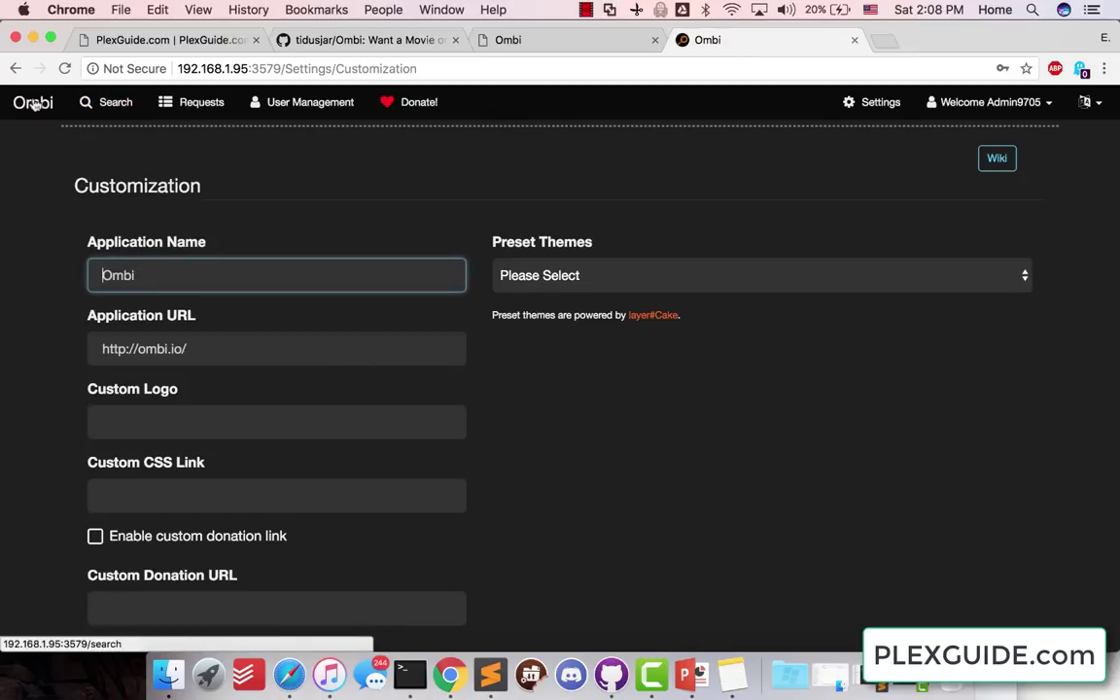
pyautogui.click(162, 424)
pyautogui.click(204, 344)
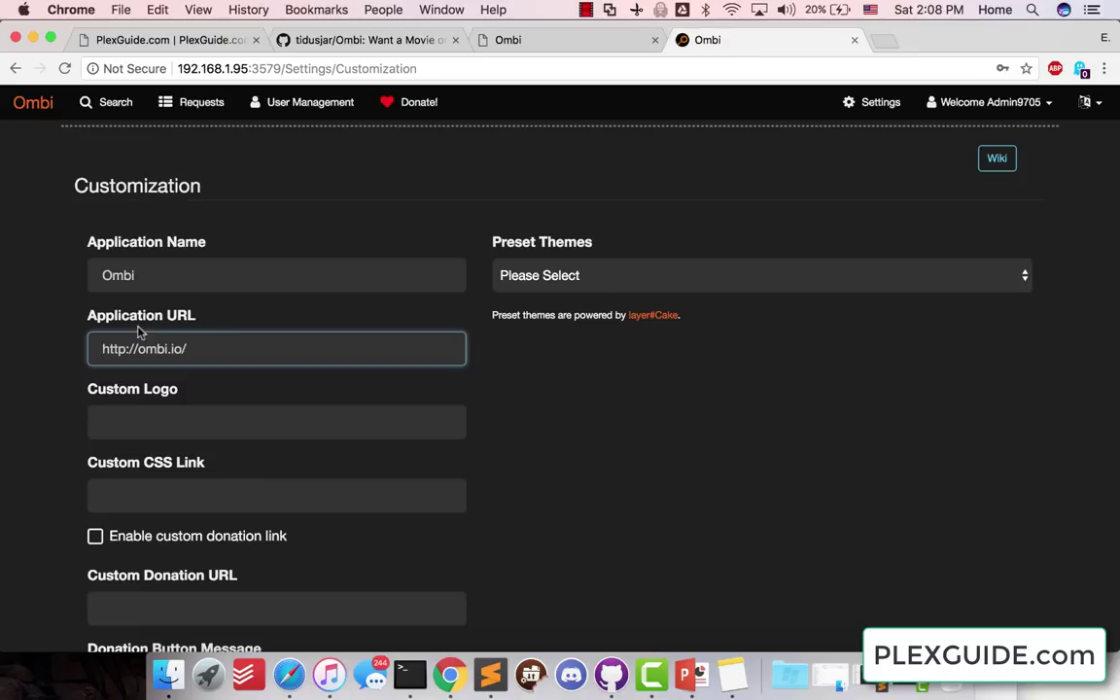
pyautogui.click(144, 274)
pyautogui.press('super+a')
pyautogui.write('P')
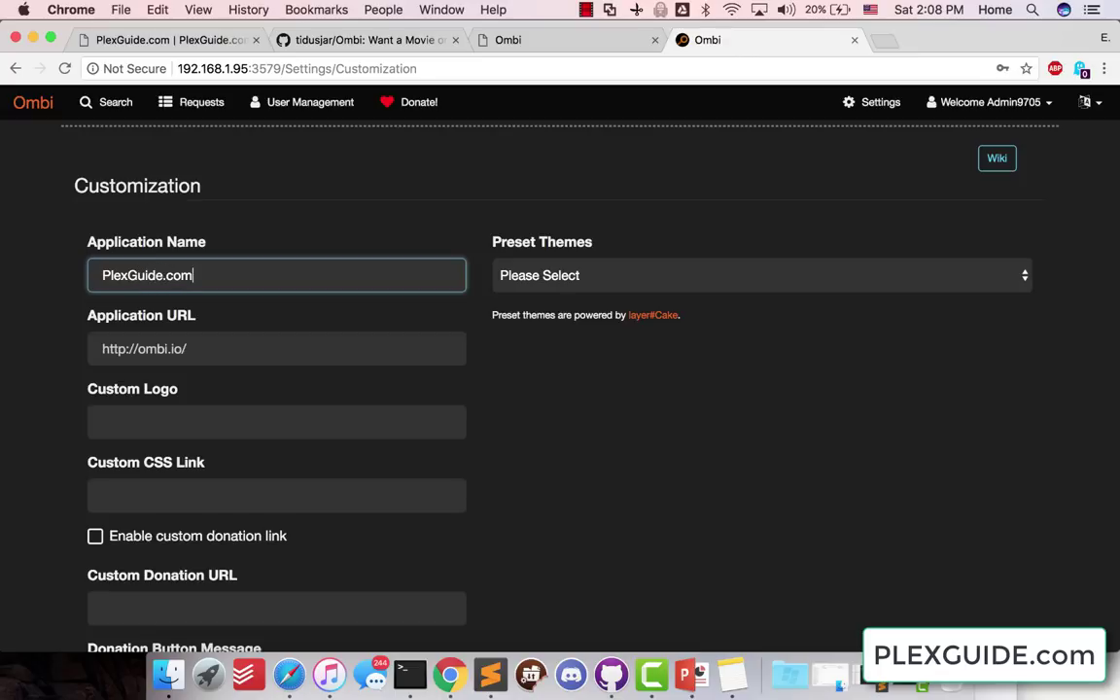
pyautogui.press('Tab')
pyautogui.write('http')
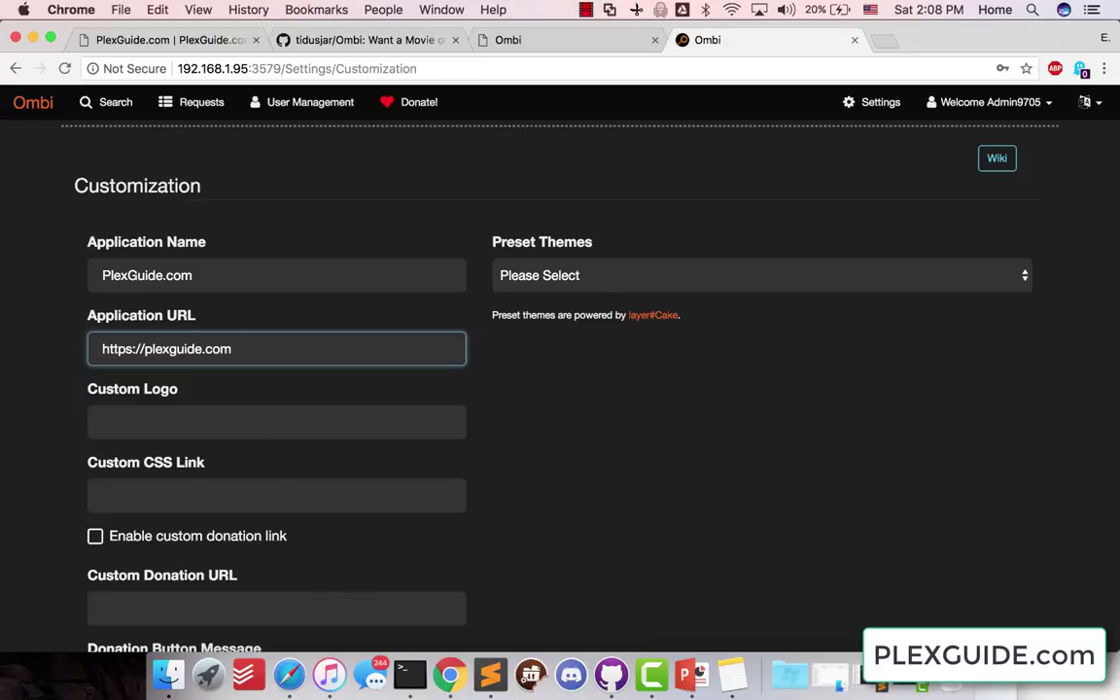
pyautogui.press('Tab')
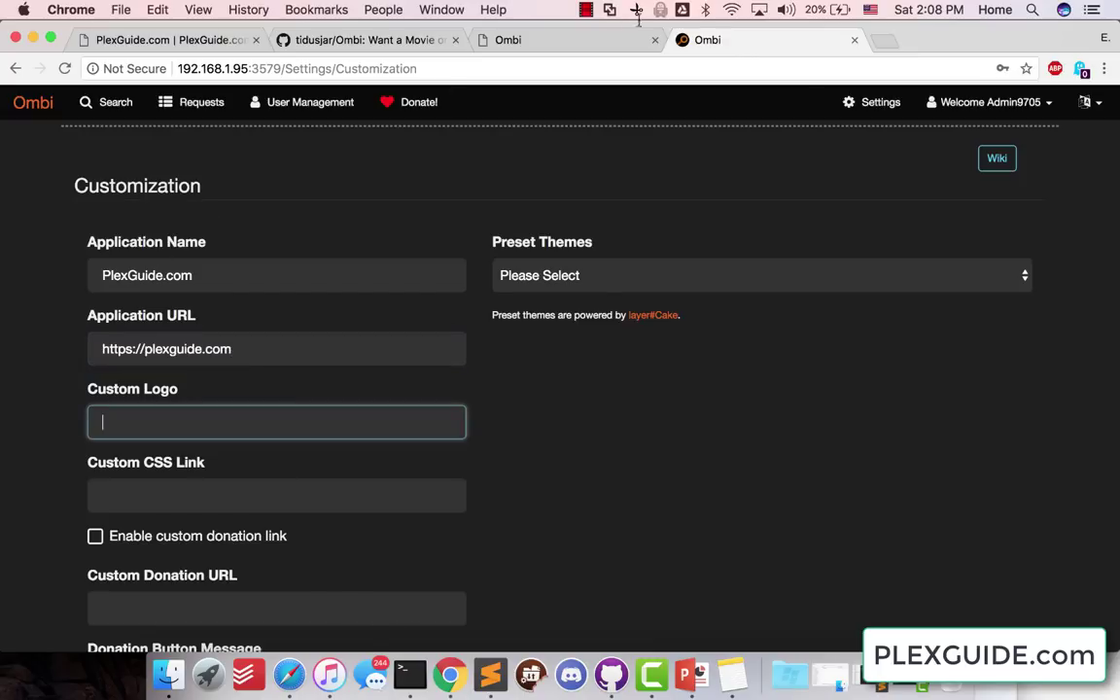
# - Try to load the logo image at plexguide.com/plexguide.png in a new browser tab
pyautogui.click(878, 40)
pyautogui.write('ple')
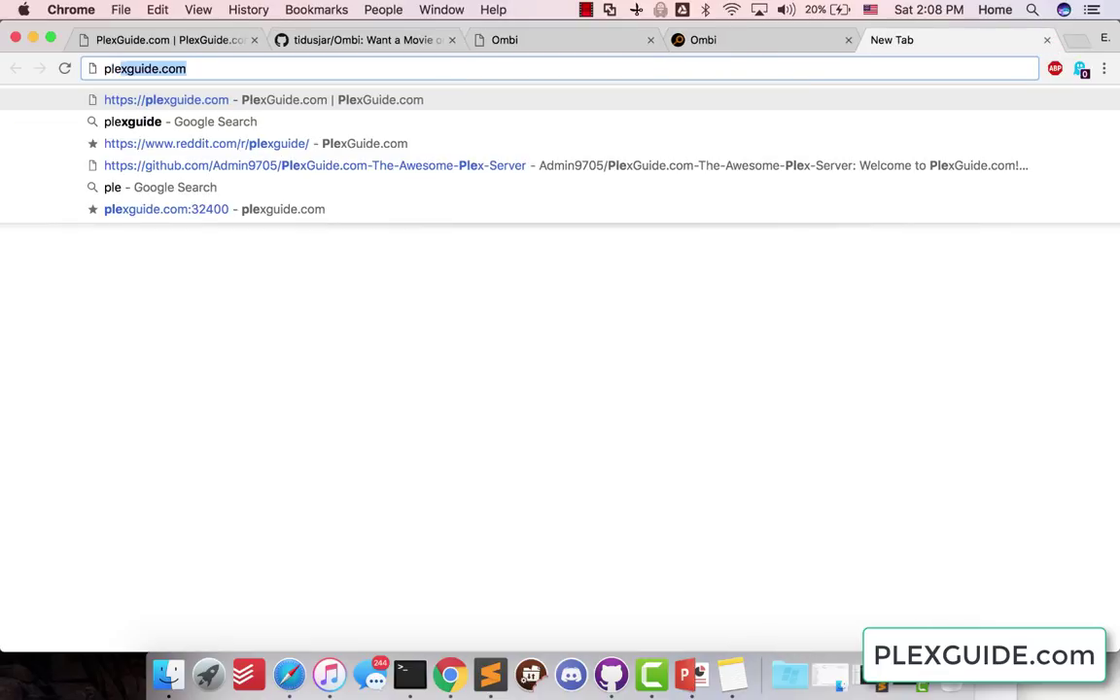
pyautogui.write('xguide.com/')
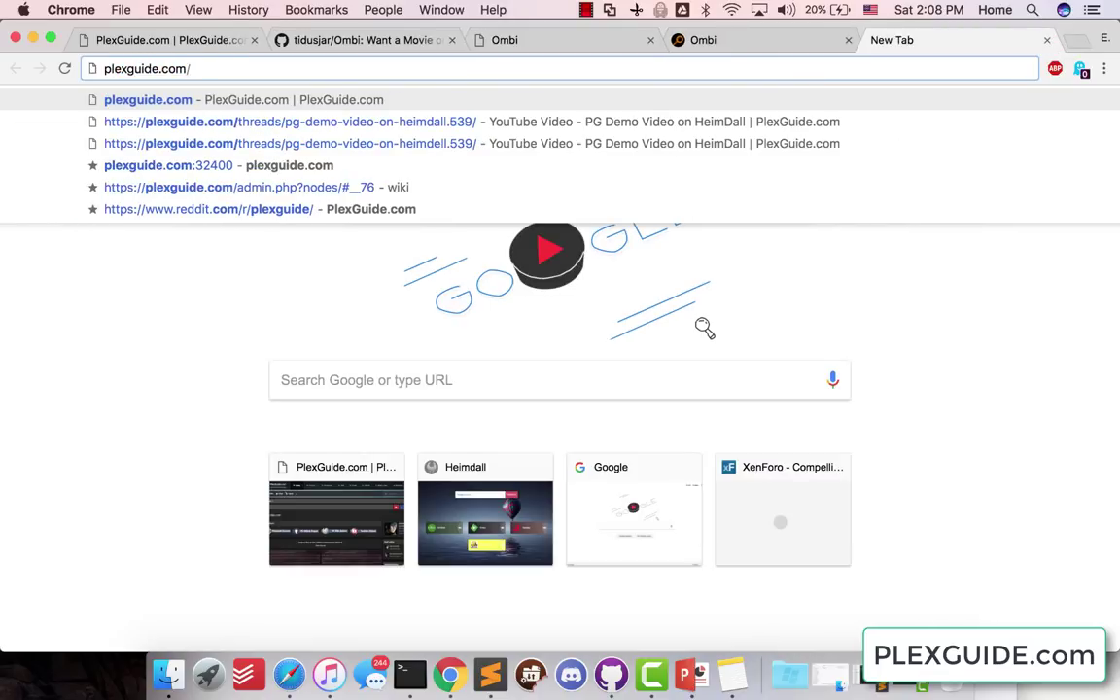
pyautogui.write('plexguide.')
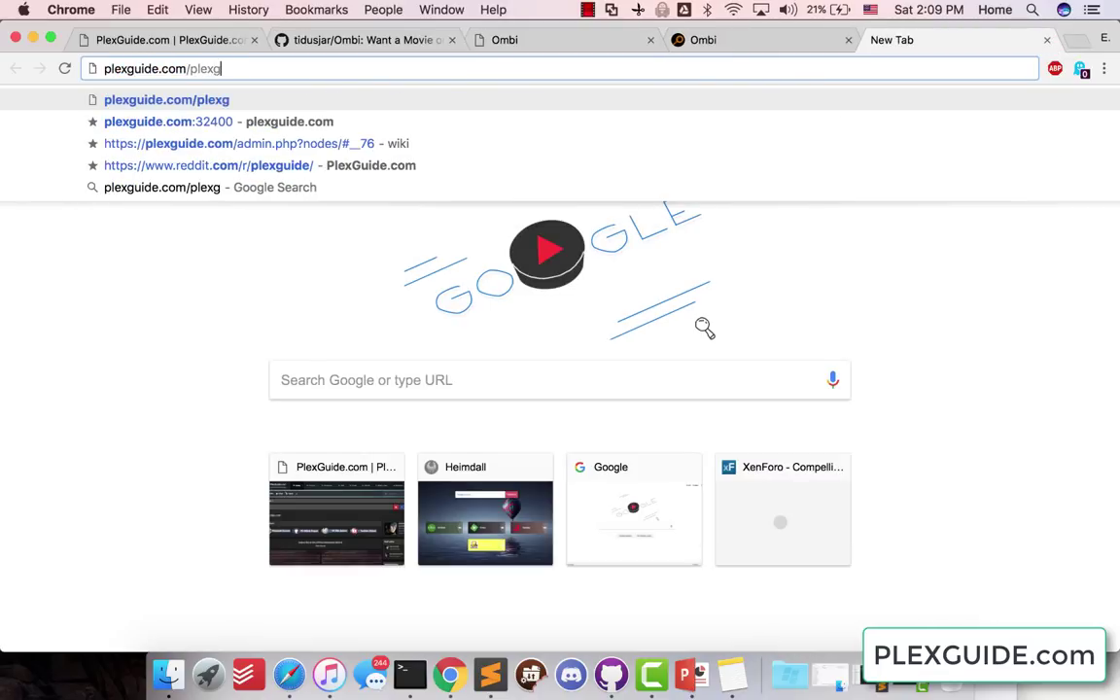
pyautogui.write('png')
pyautogui.press('Return')
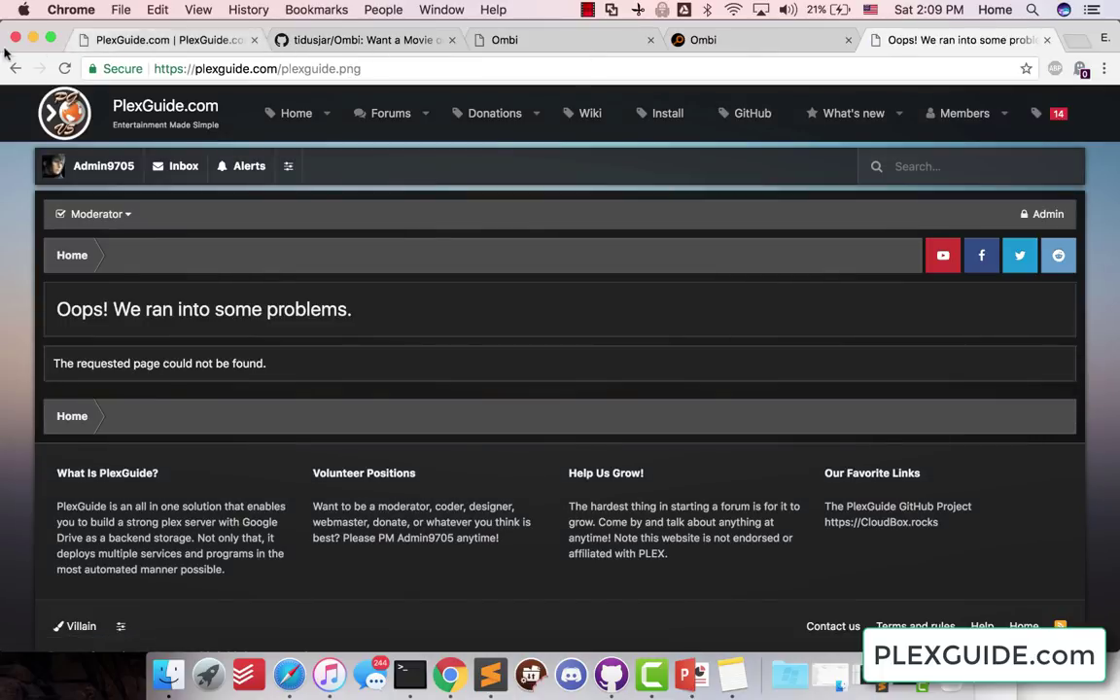
# - Go to the PlexGuide.com home page and copy the image address of the site's logo
pyautogui.rightClick(15, 68)
pyautogui.click(27, 222)
pyautogui.click(68, 118)
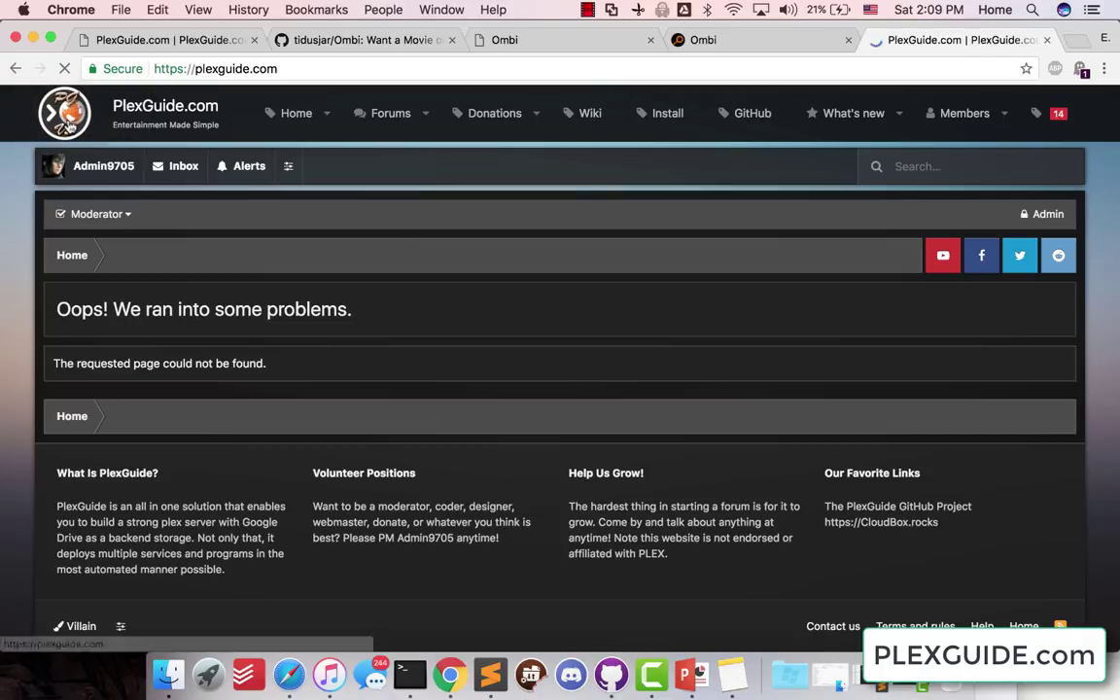
pyautogui.rightClick(76, 133)
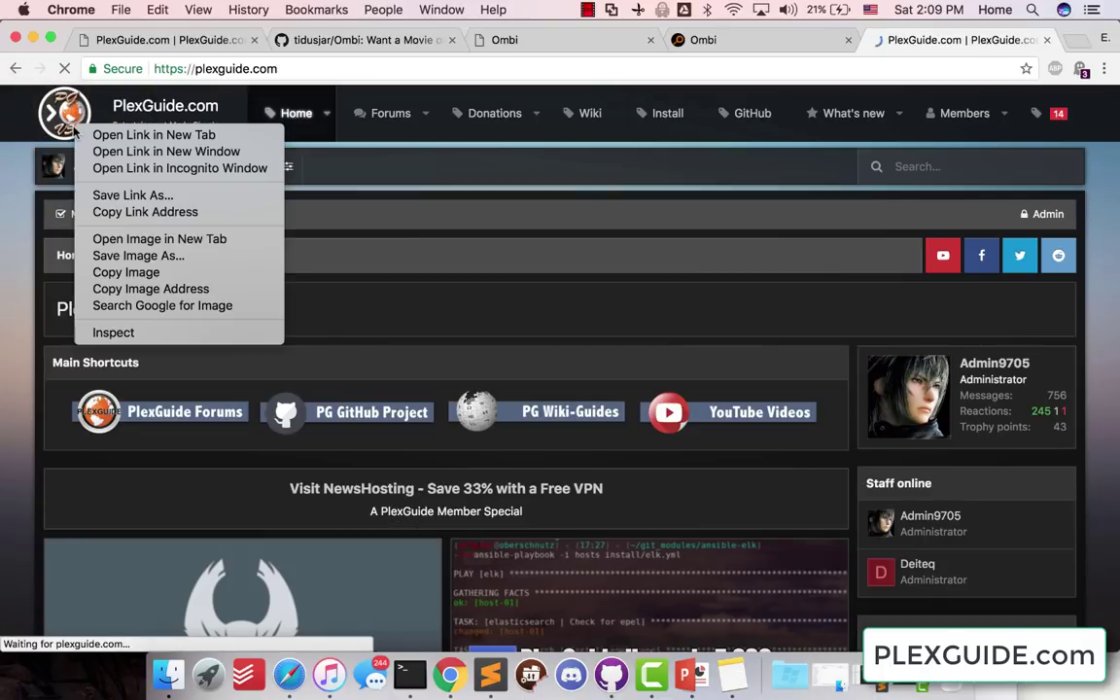
pyautogui.click(125, 289)
pyautogui.click(537, 39)
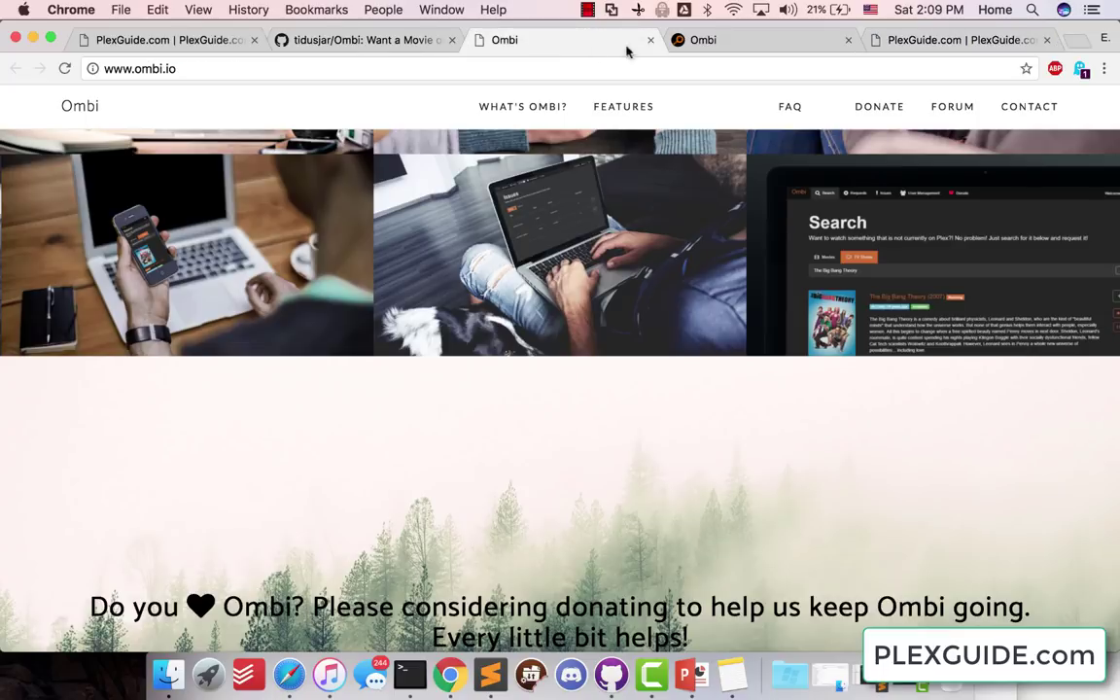
pyautogui.click(666, 40)
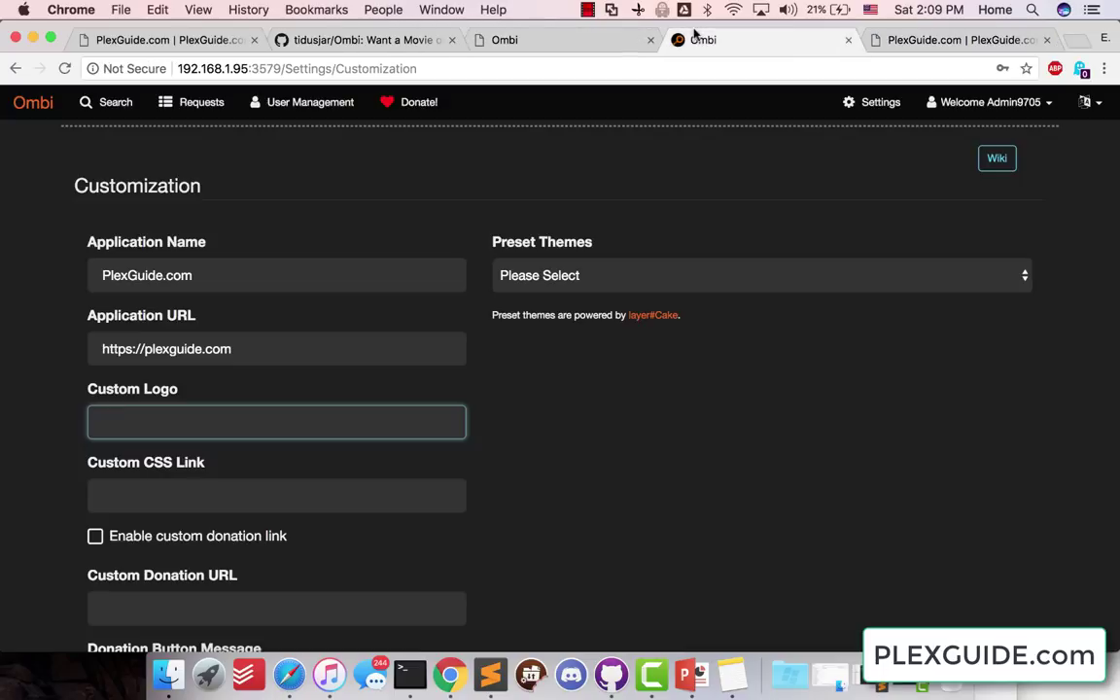
pyautogui.rightClick(118, 427)
pyautogui.click(111, 429)
pyautogui.rightClick(111, 428)
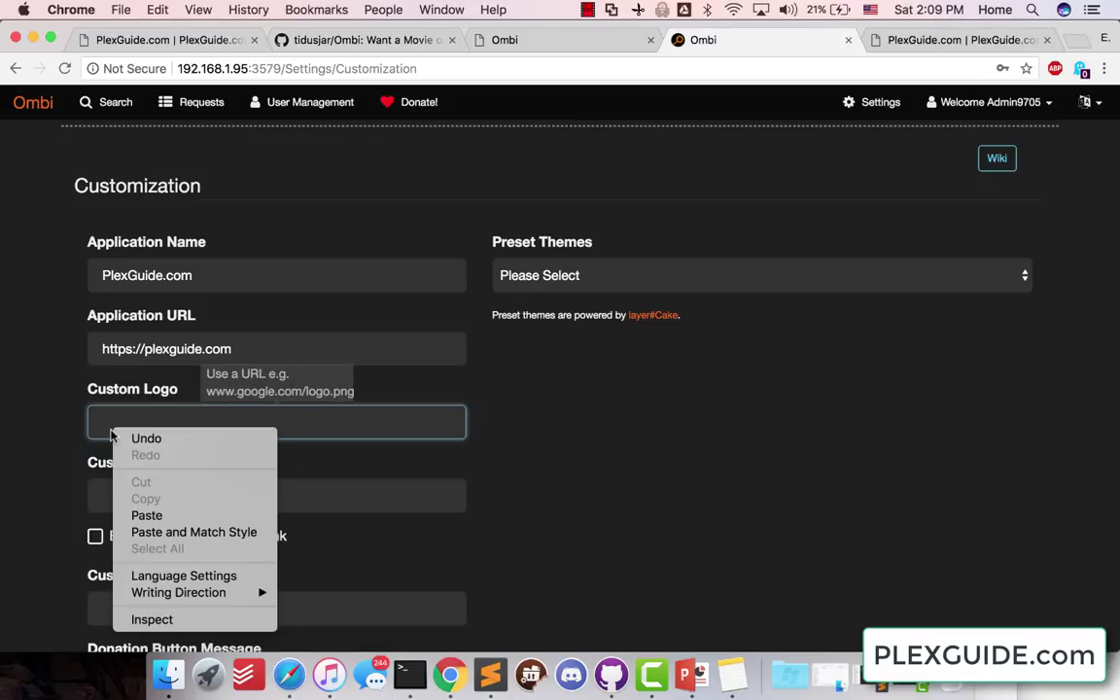
pyautogui.click(126, 516)
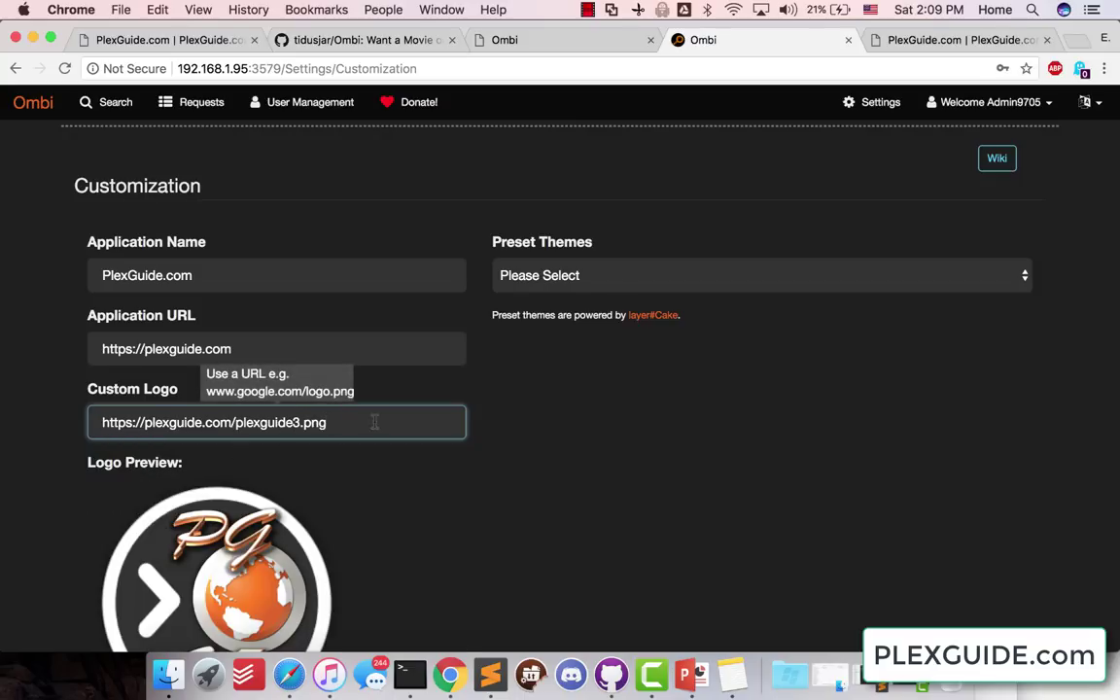
# - Examine the Customization page's logo preview, preset themes, custom CSS and donation options
pyautogui.scroll(-4, 570, 420)
pyautogui.scroll(-5, 402, 426)
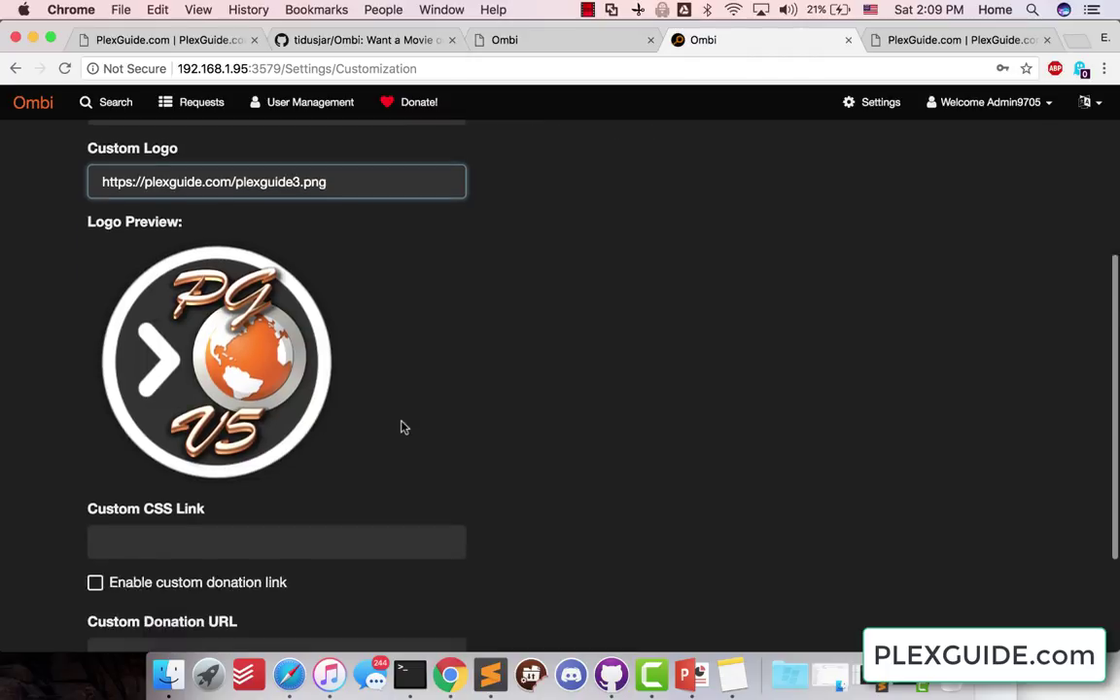
pyautogui.scroll(4, 333, 390)
pyautogui.scroll(5, 333, 391)
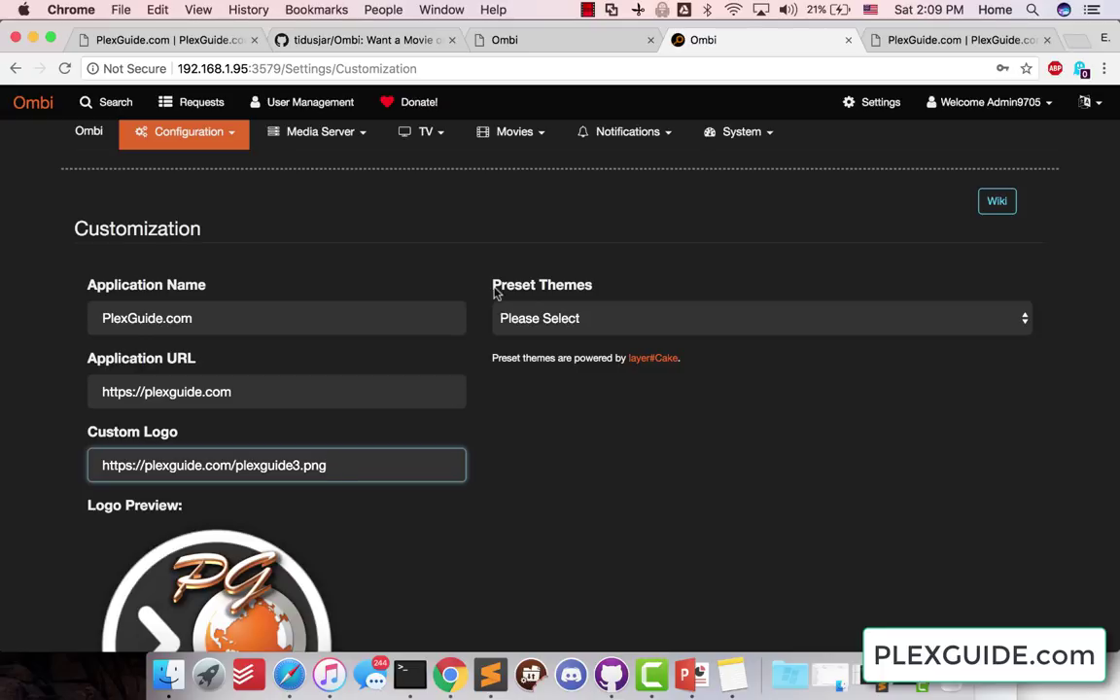
pyautogui.scroll(-10, 465, 353)
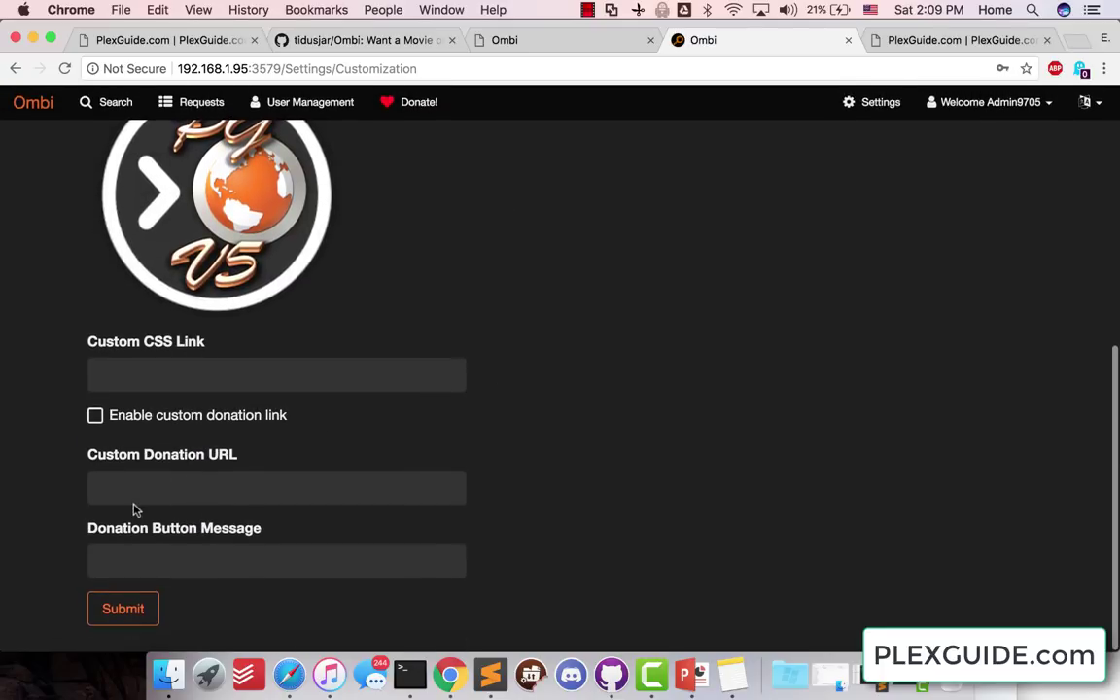
pyautogui.scroll(1, 141, 526)
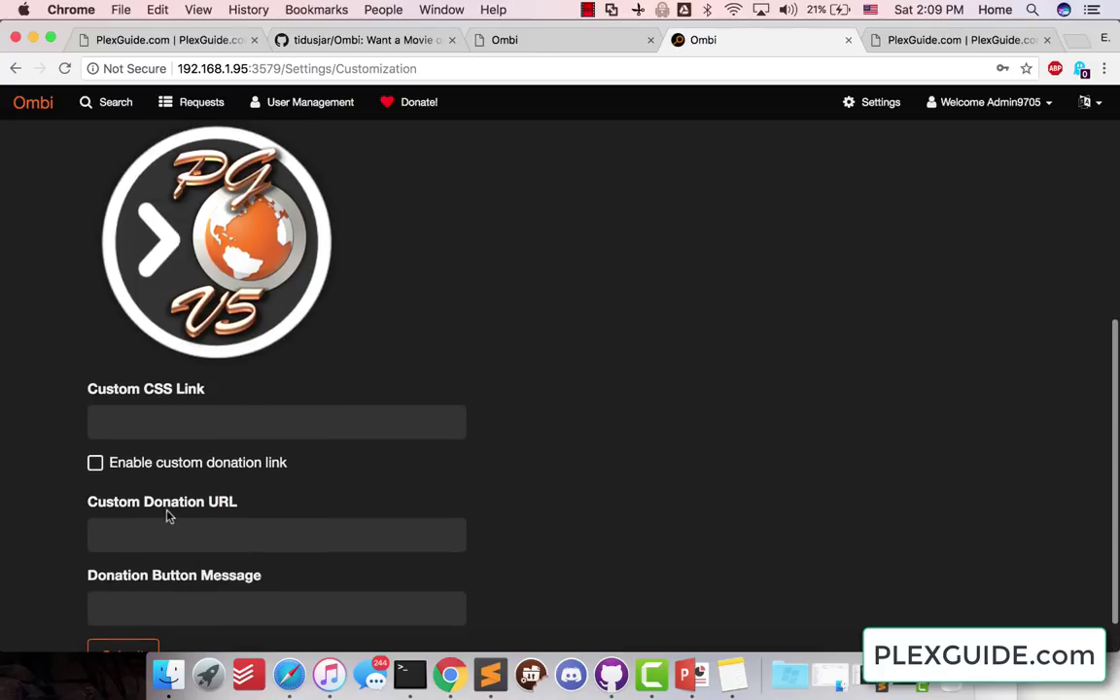
pyautogui.scroll(-1, 165, 559)
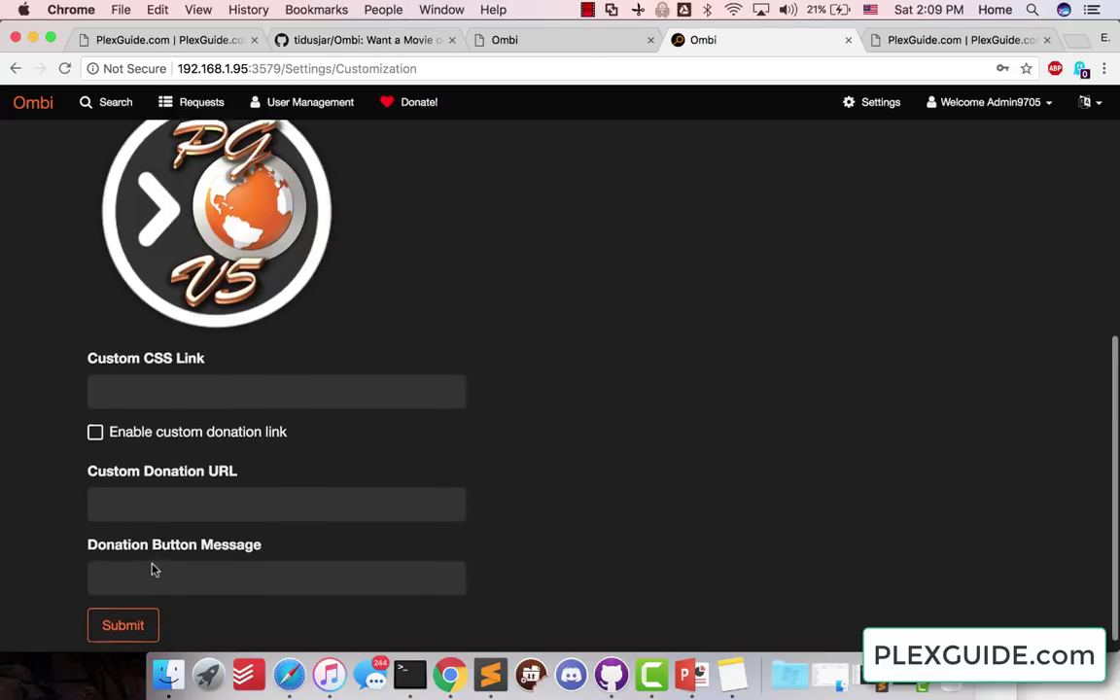
pyautogui.scroll(7, 212, 544)
pyautogui.scroll(-6, 382, 428)
pyautogui.scroll(9, 389, 430)
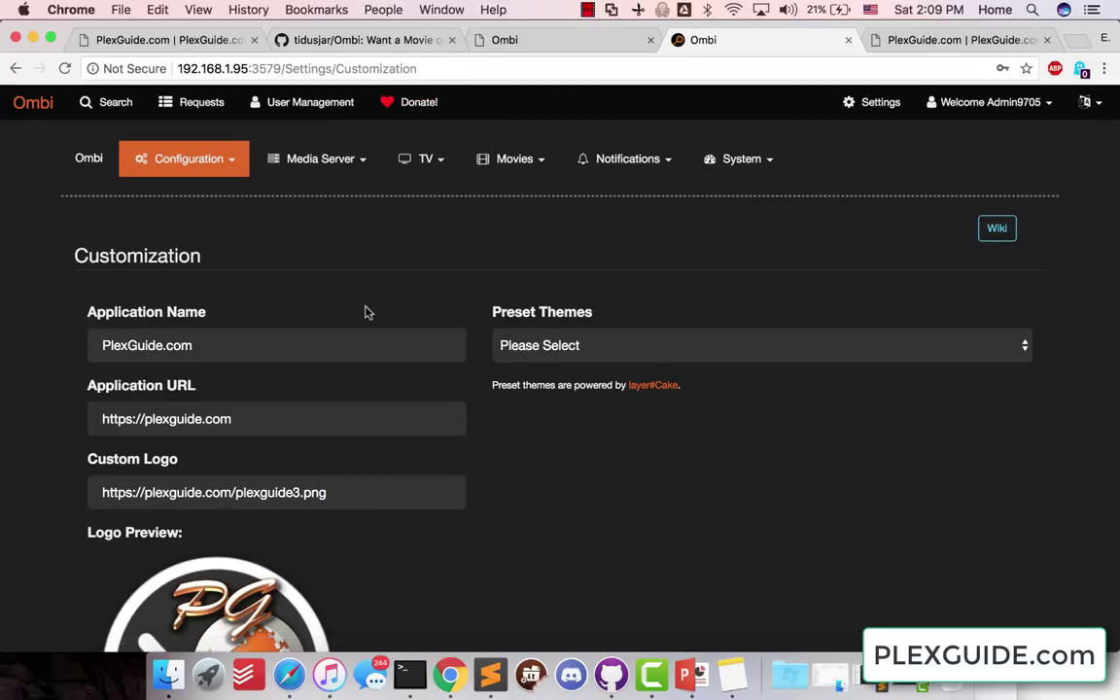
# - Save the Customization settings with the new name, URL and logo, and log out of Ombi
pyautogui.scroll(-6, 292, 408)
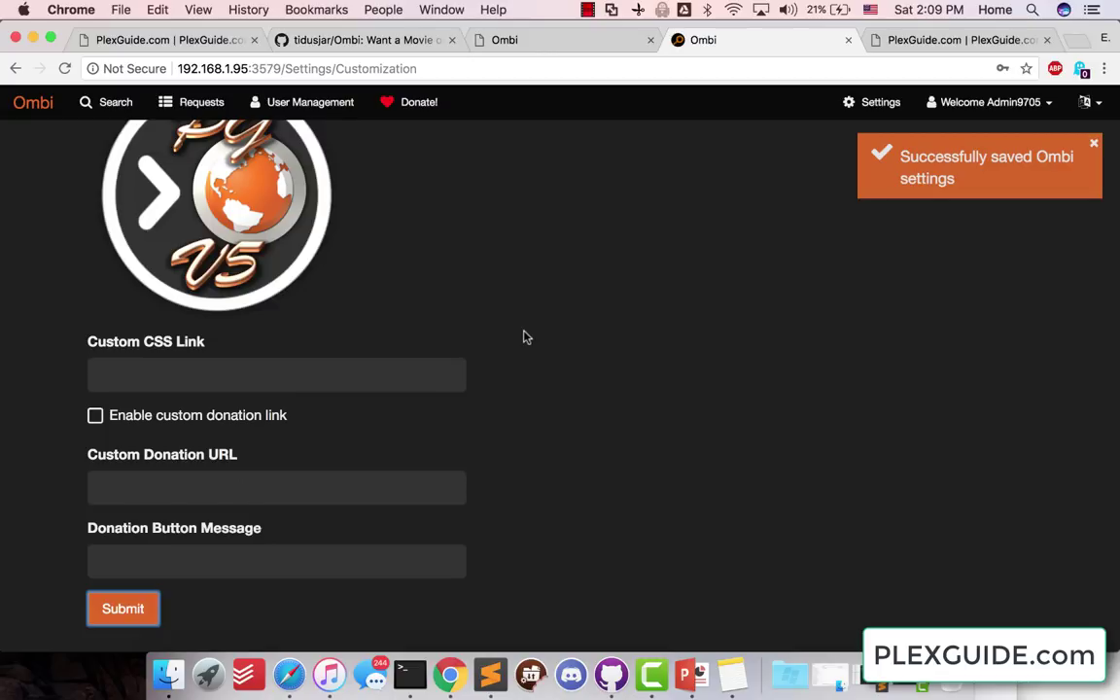
pyautogui.scroll(5, 523, 336)
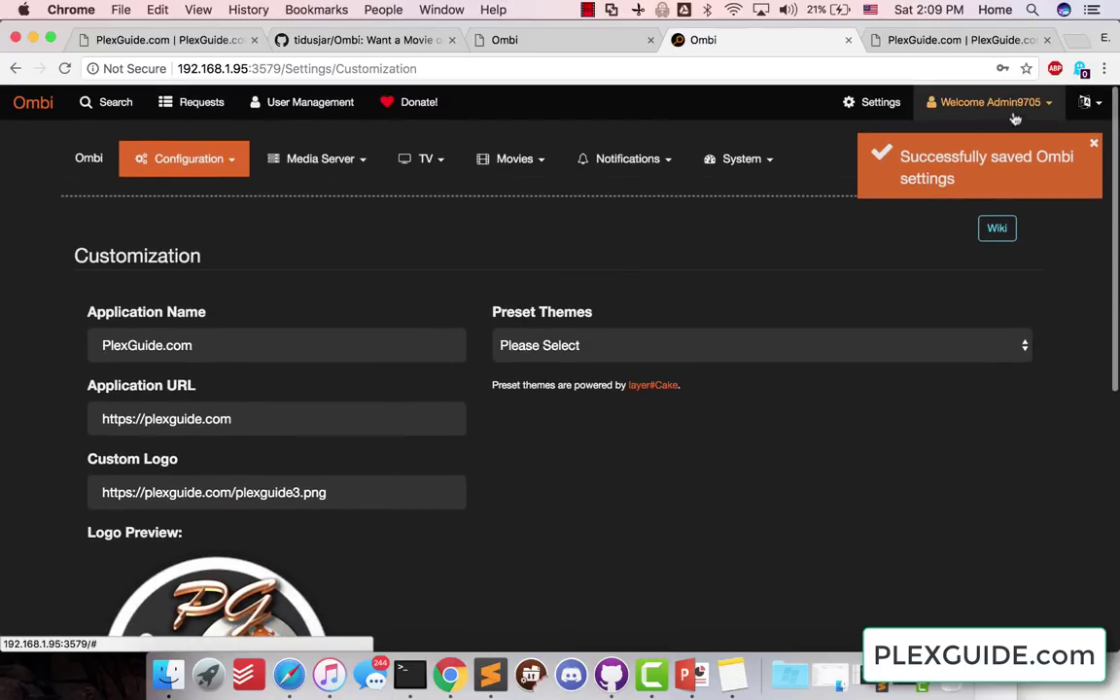
pyautogui.click(991, 102)
pyautogui.click(973, 156)
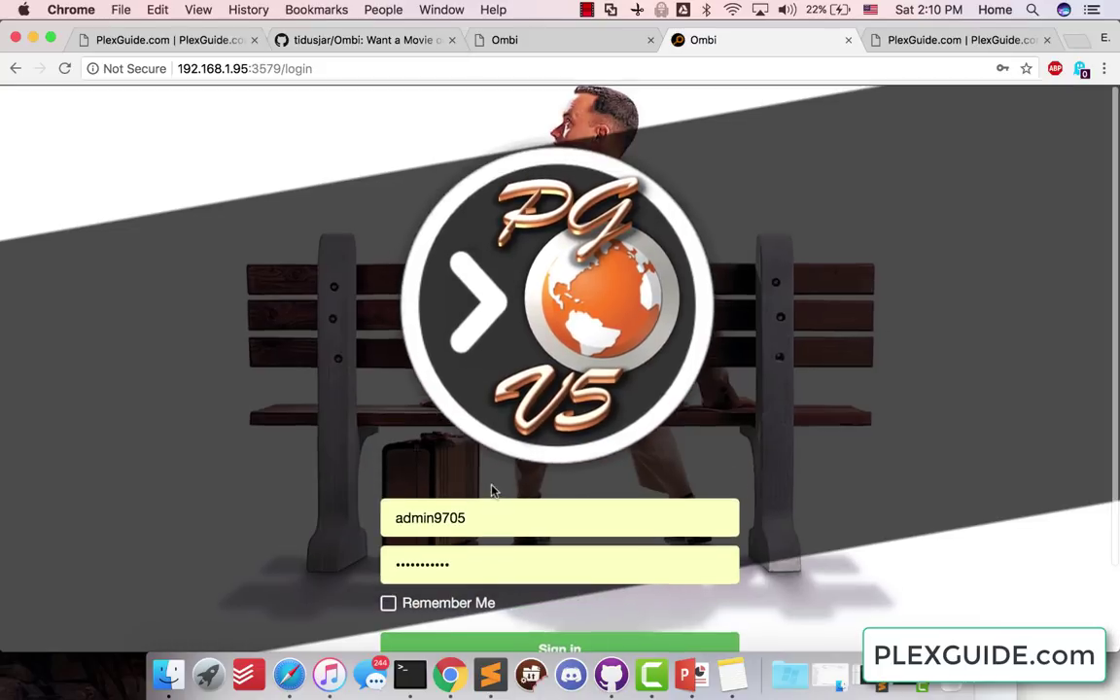
# - Sign back in to Ombi with the prefilled credentials and go to the Landing Page configuration in the settings
pyautogui.scroll(-2, 453, 438)
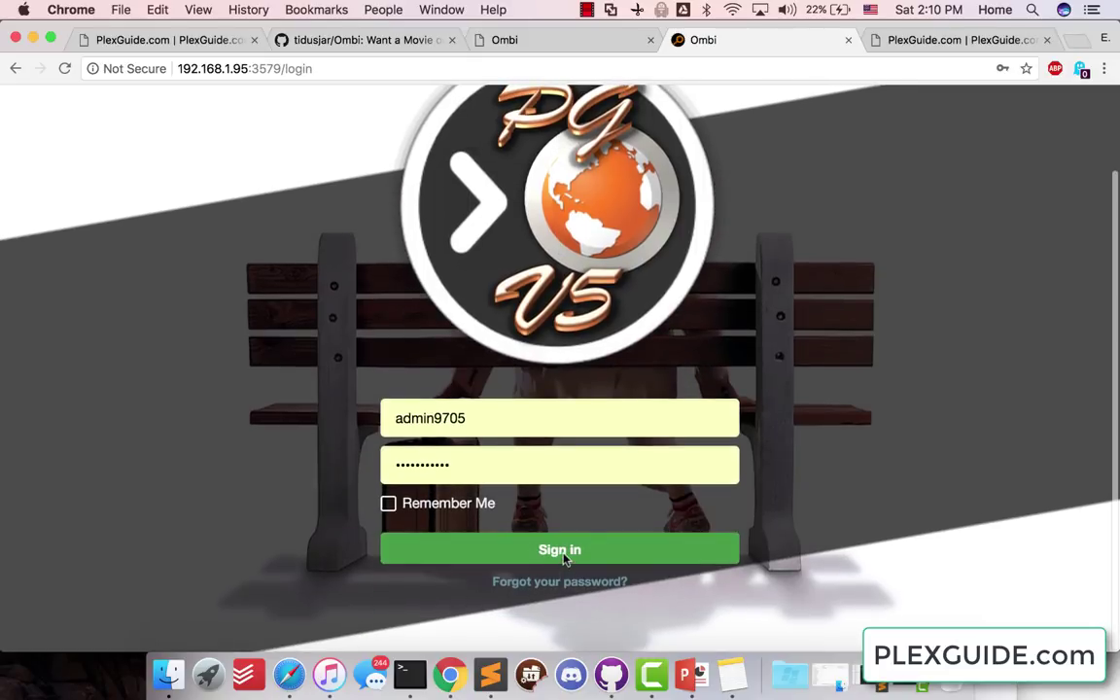
pyautogui.click(562, 550)
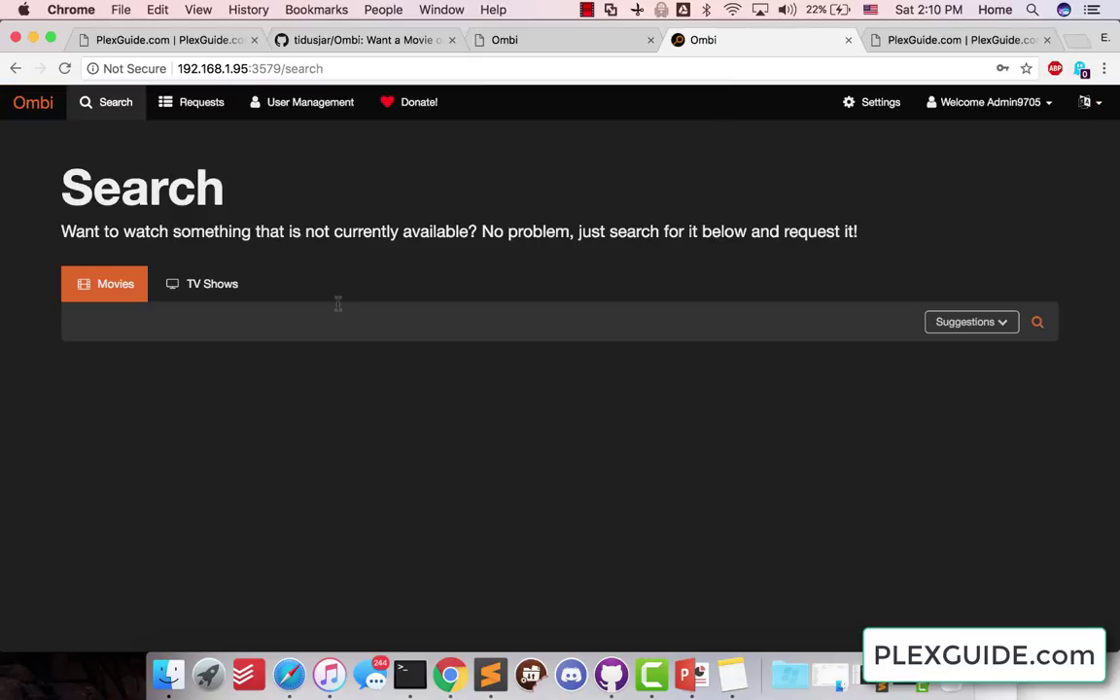
pyautogui.click(891, 101)
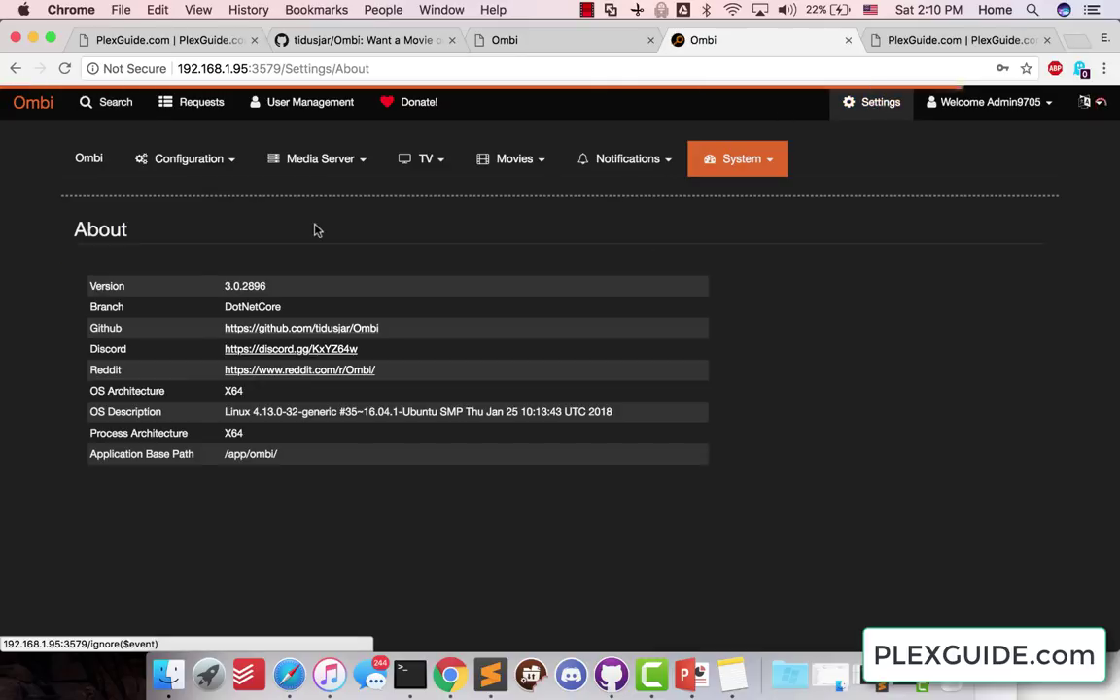
pyautogui.click(211, 155)
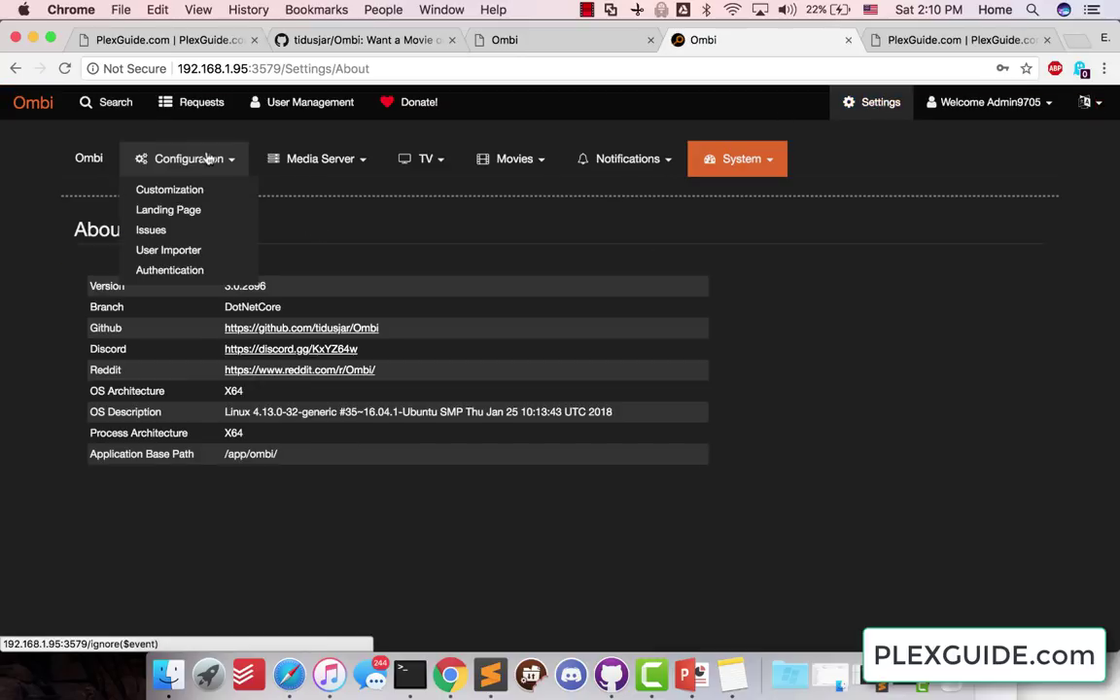
pyautogui.click(163, 212)
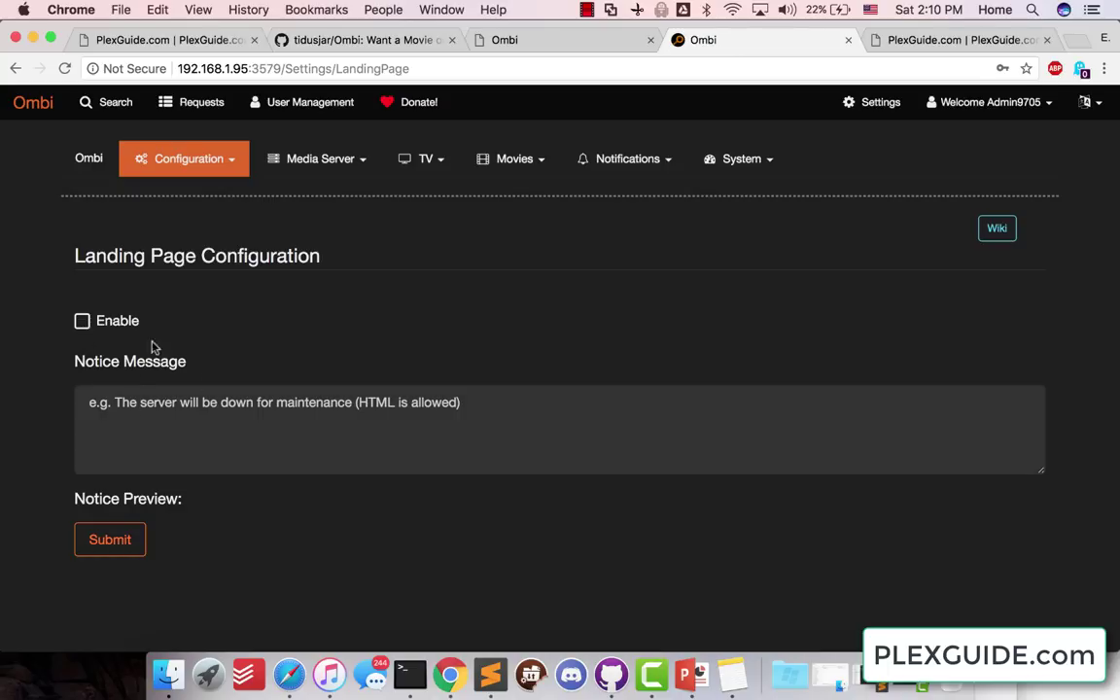
# - Enable the landing page with the notice message "Enjoy the server! Please donate!" and save the settings
pyautogui.click(84, 321)
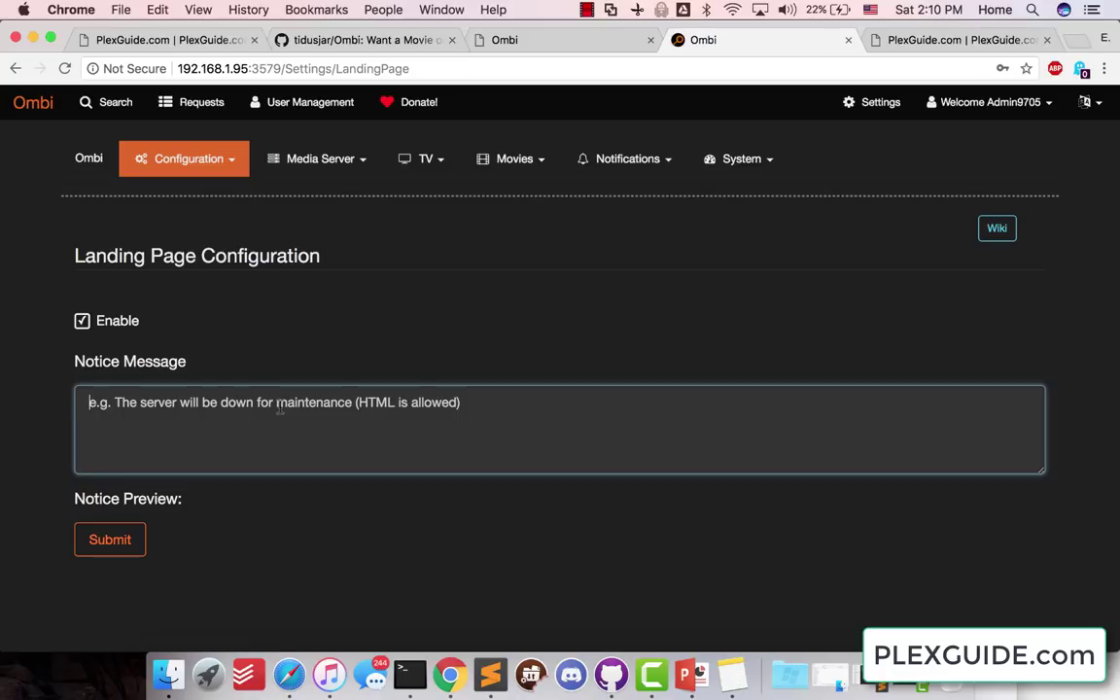
pyautogui.write('H')
pyautogui.press('BackSpace')
pyautogui.write('Enjoy ther')
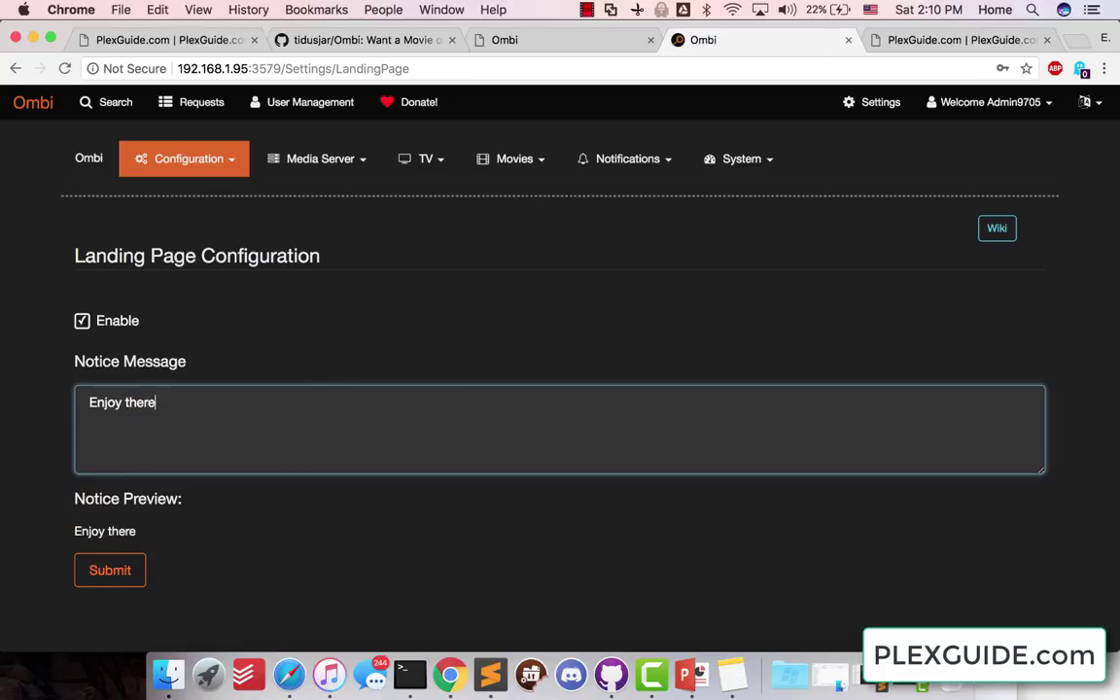
pyautogui.press('BackSpace')
pyautogui.press('BackSpace')
pyautogui.write('server')
pyautogui.write('! Serv')
pyautogui.press('BackSpace')
pyautogui.press('BackSpace')
pyautogui.write('Please donate!')
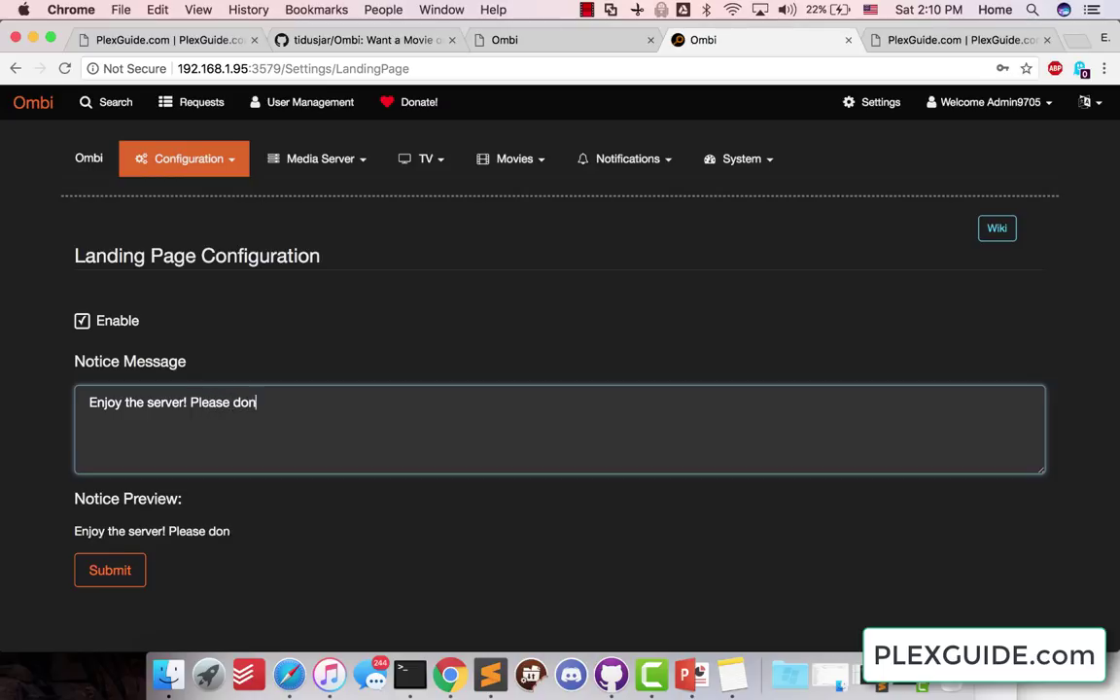
pyautogui.click(79, 573)
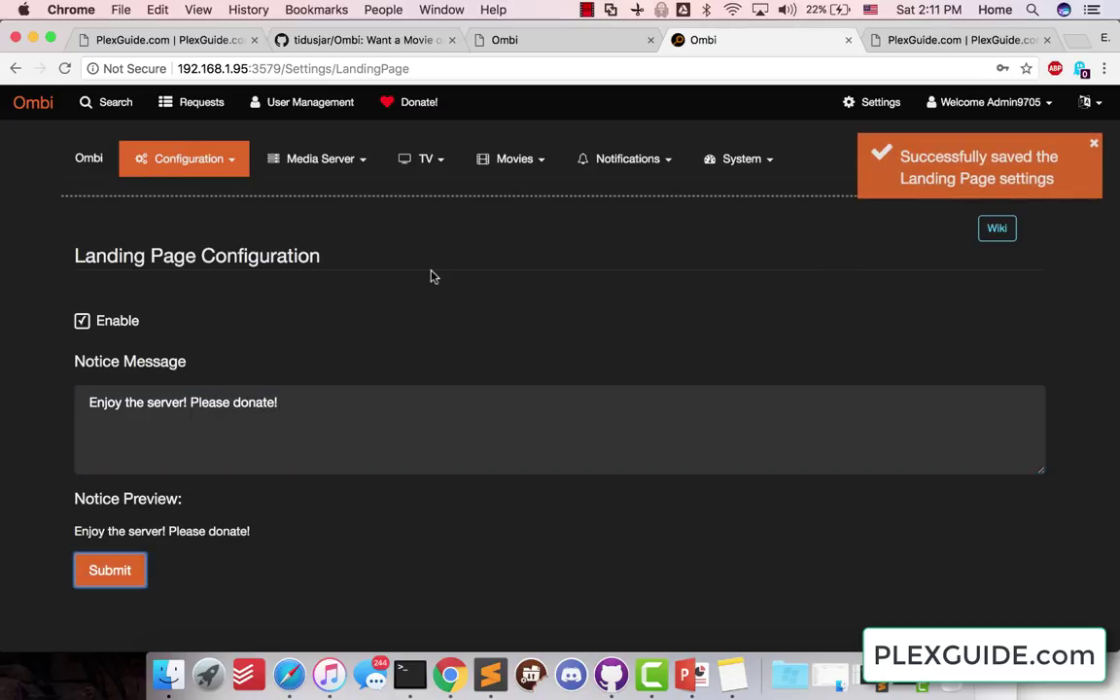
# - Read the Landing Page Settings wiki article in a new browser tab, then close that tab
pyautogui.rightClick(1000, 234)
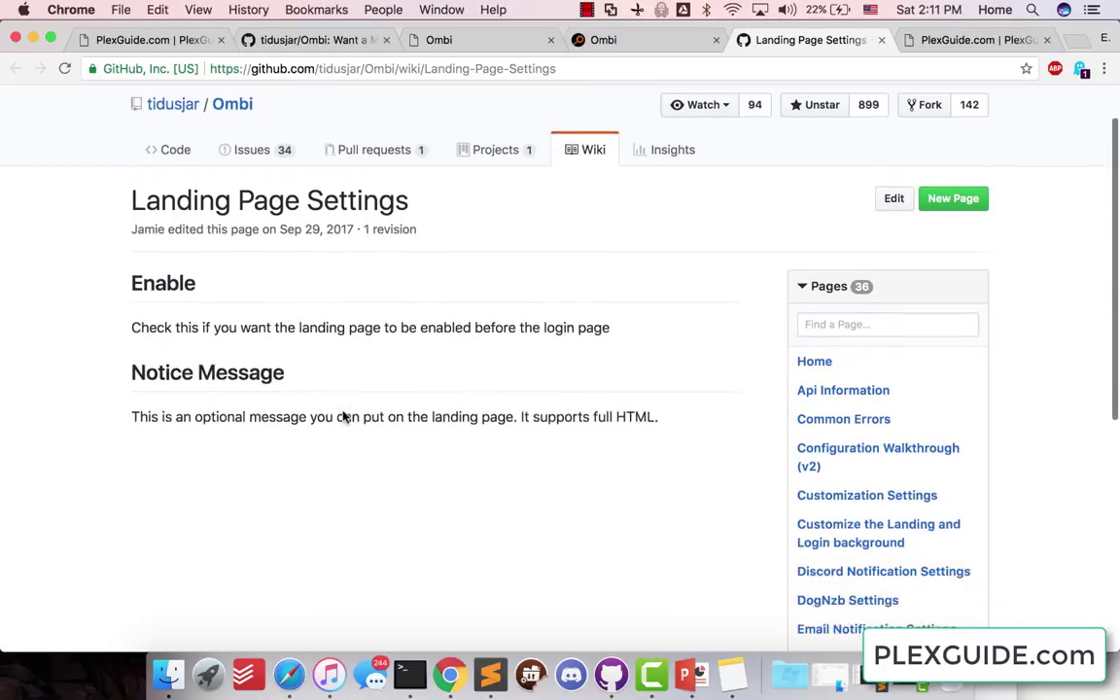
pyautogui.scroll(3, 390, 333)
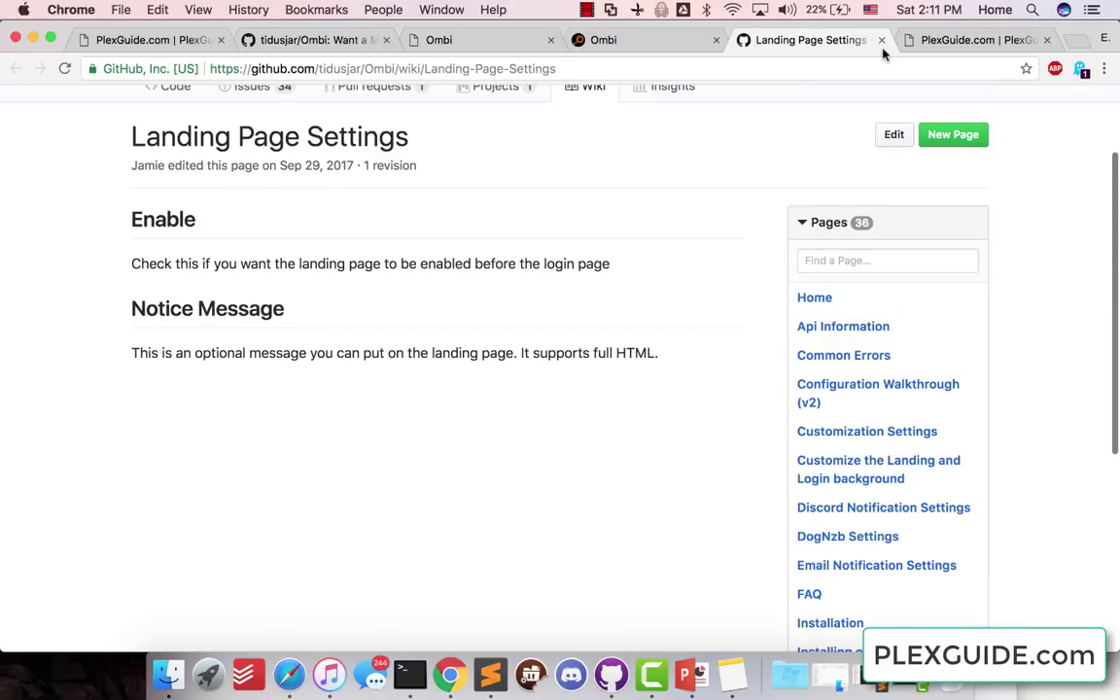
pyautogui.scroll(3, 630, 258)
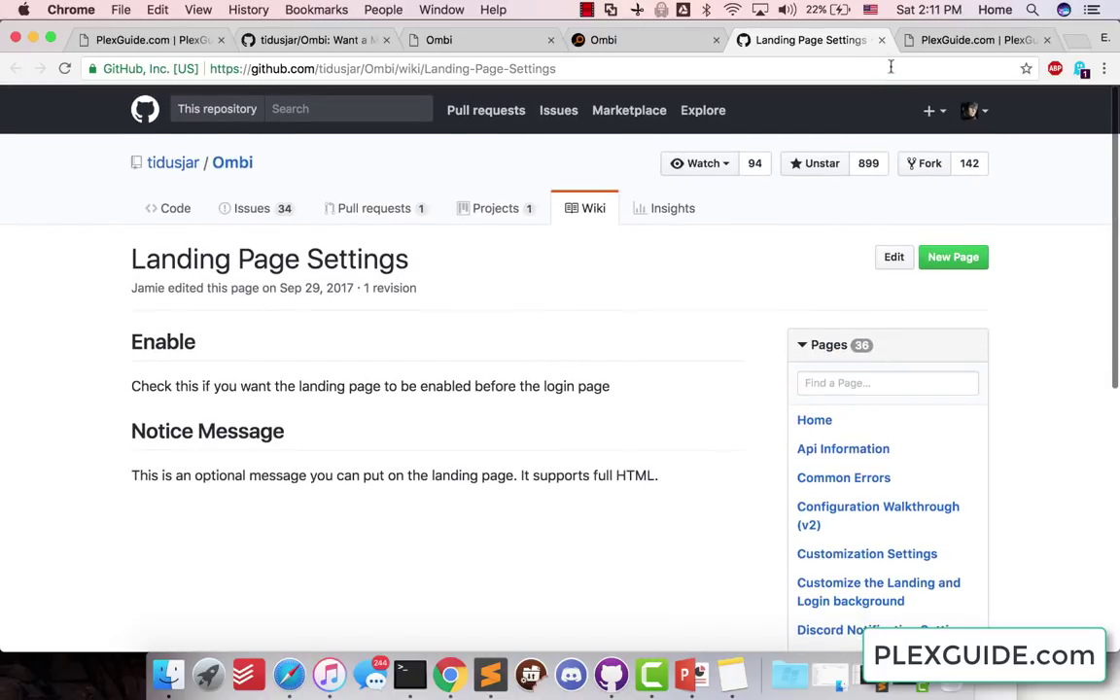
pyautogui.click(881, 40)
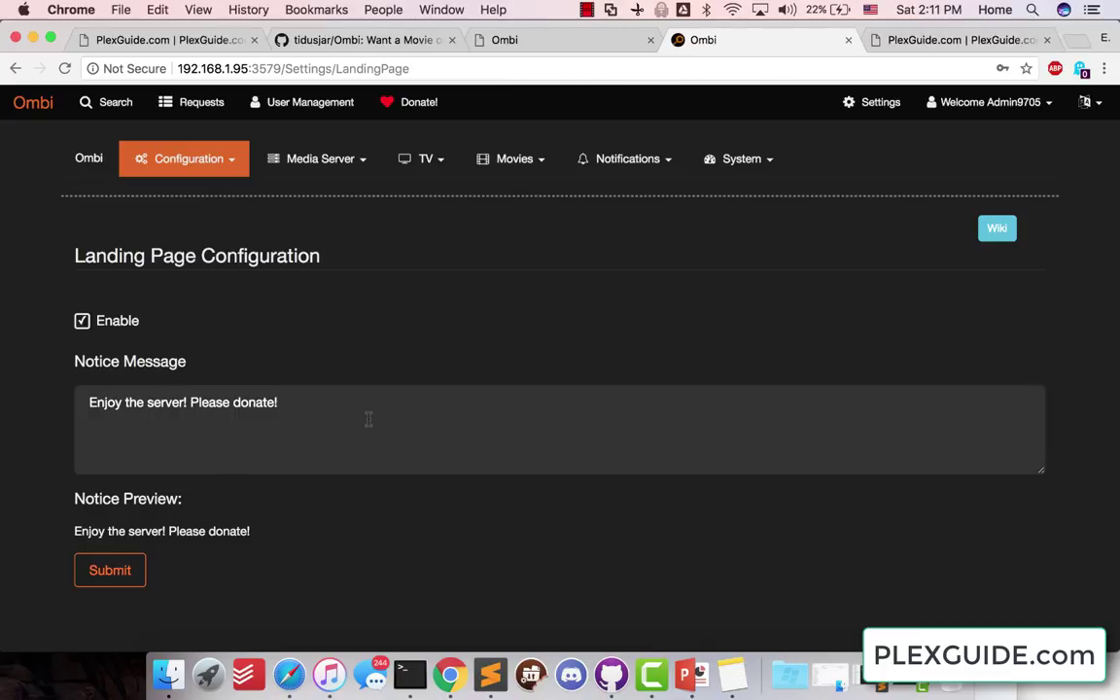
# - Save the landing page settings again and log out of Ombi to bring up the landing page
pyautogui.click(107, 575)
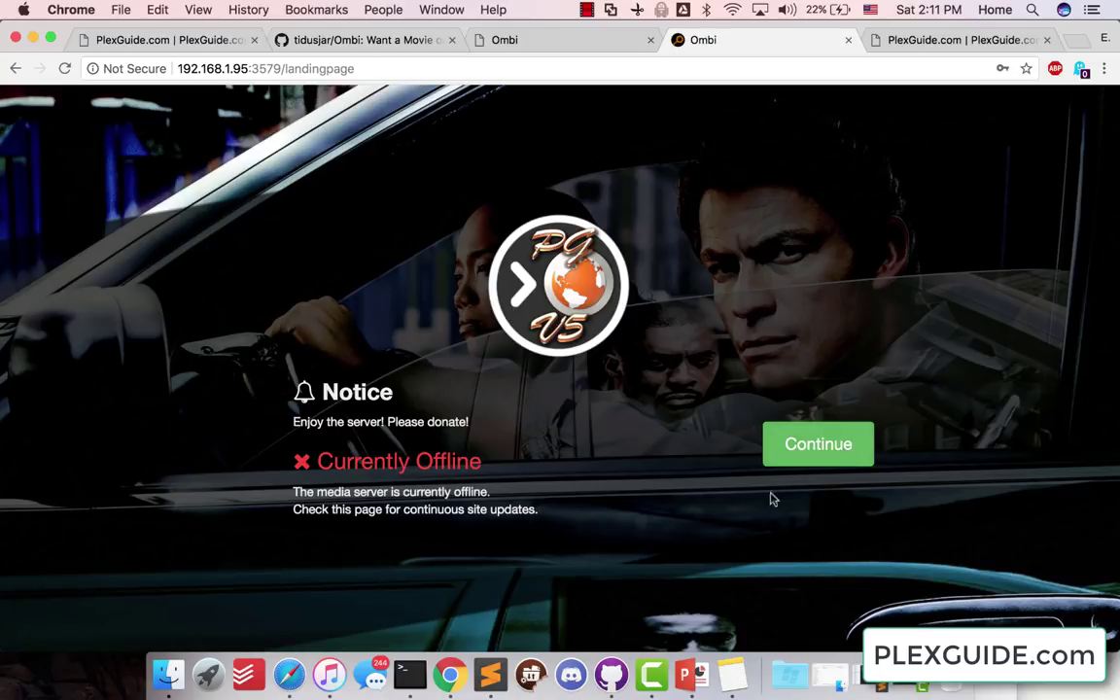
# - Switch to Terminal, dismiss the Ombi deployment output and return to PlexGuide's Program Categories
pyautogui.click(410, 673)
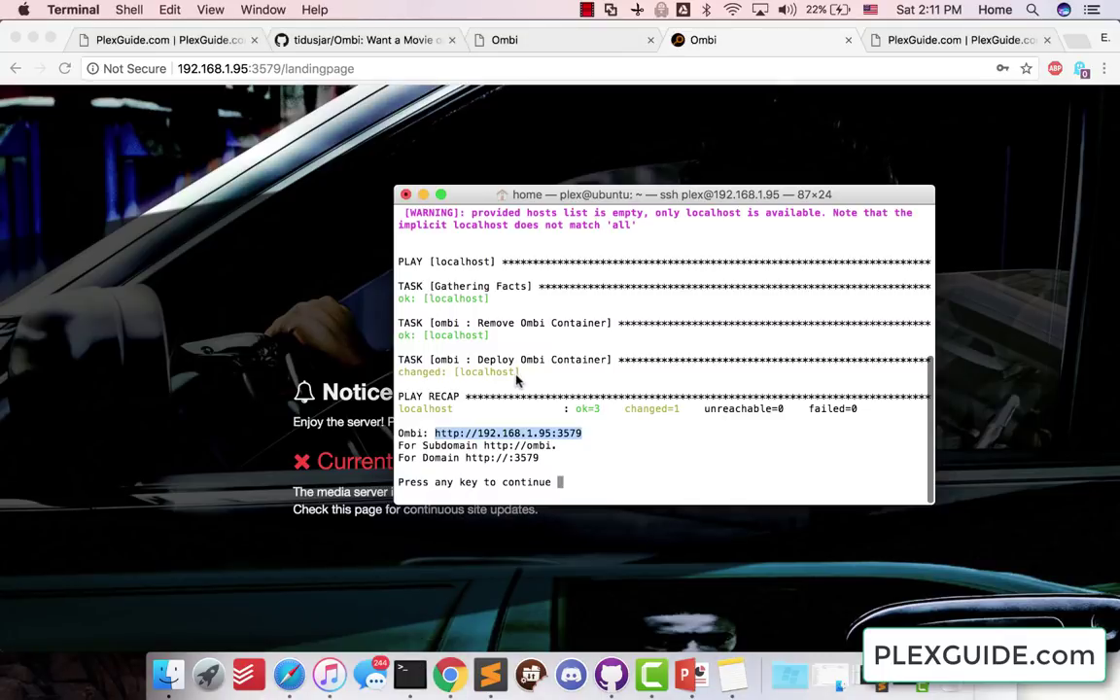
pyautogui.press('Return')
pyautogui.press('Down')
pyautogui.press('Down')
pyautogui.press('Down')
pyautogui.press('Down')
pyautogui.press('Return')
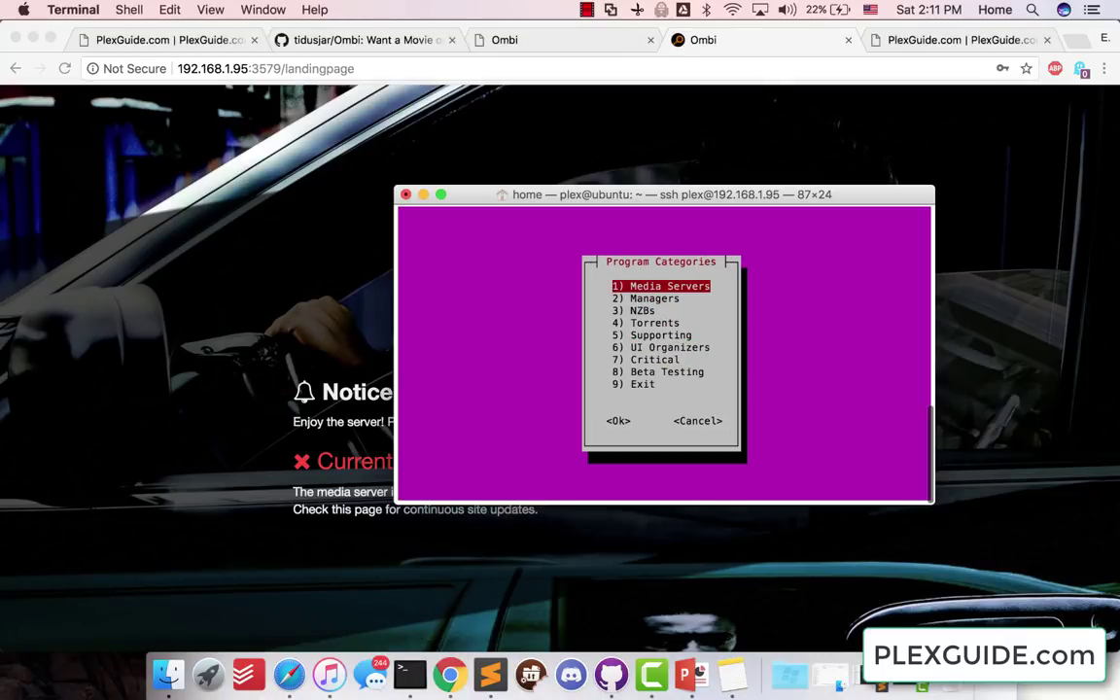
pyautogui.press('Down')
pyautogui.press('Down')
pyautogui.press('Down')
pyautogui.press('Down')
pyautogui.press('Down')
pyautogui.press('Down')
pyautogui.press('Down')
pyautogui.press('Down')
pyautogui.press('Return')
pyautogui.press('Down')
pyautogui.press('Down')
pyautogui.press('Up')
pyautogui.press('Up')
pyautogui.press('Down')
pyautogui.press('Down')
pyautogui.press('Up')
pyautogui.press('Down')
pyautogui.press('Return')
# - Start deploying Plex from PlexGuide's Media Servers category, choosing the Plex Stable version
pyautogui.press('Down')
pyautogui.press('Down')
pyautogui.press('Up')
pyautogui.press('Up')
pyautogui.press('Down')
pyautogui.press('Down')
pyautogui.press('Up')
pyautogui.press('Up')
pyautogui.press('Return')
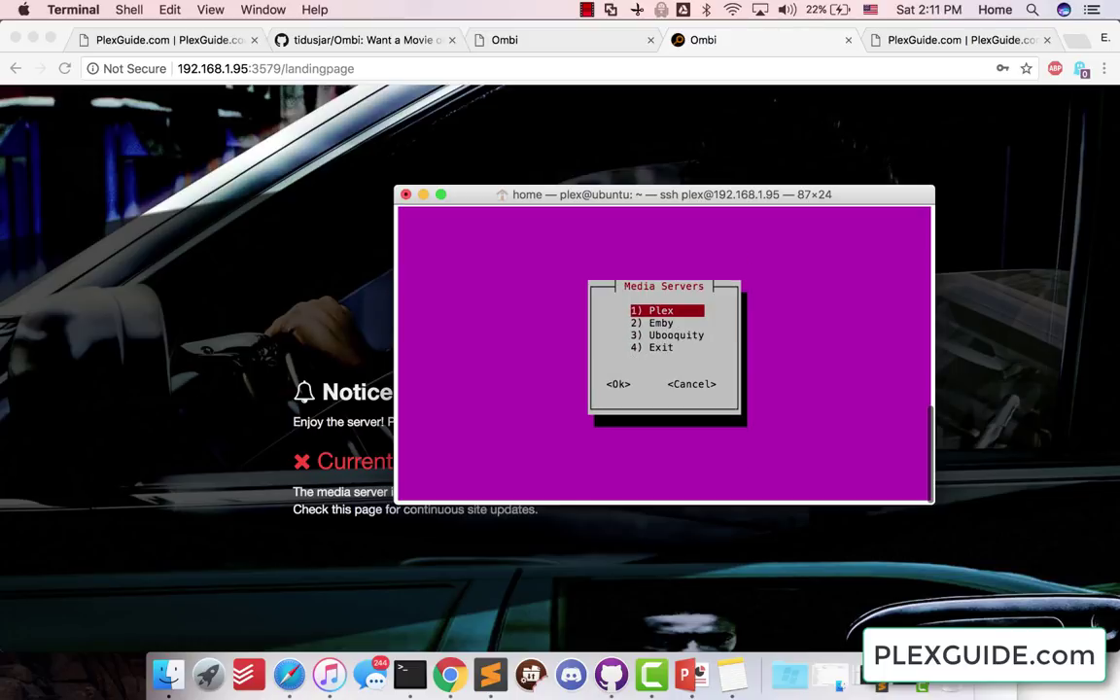
pyautogui.press('Return')
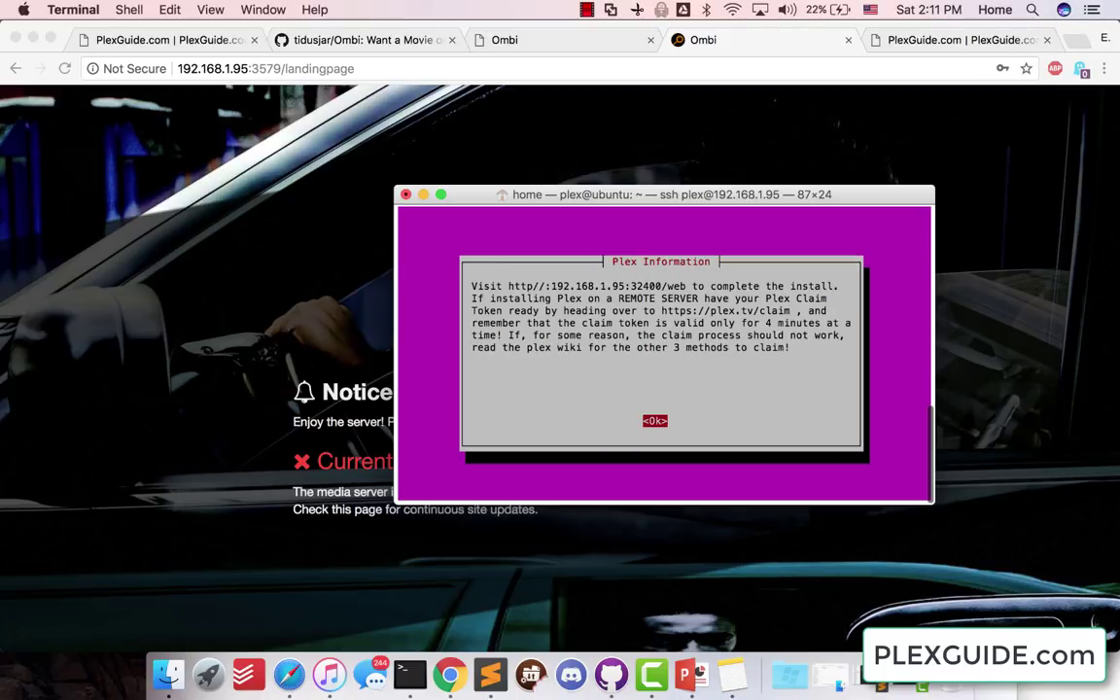
pyautogui.press('Return')
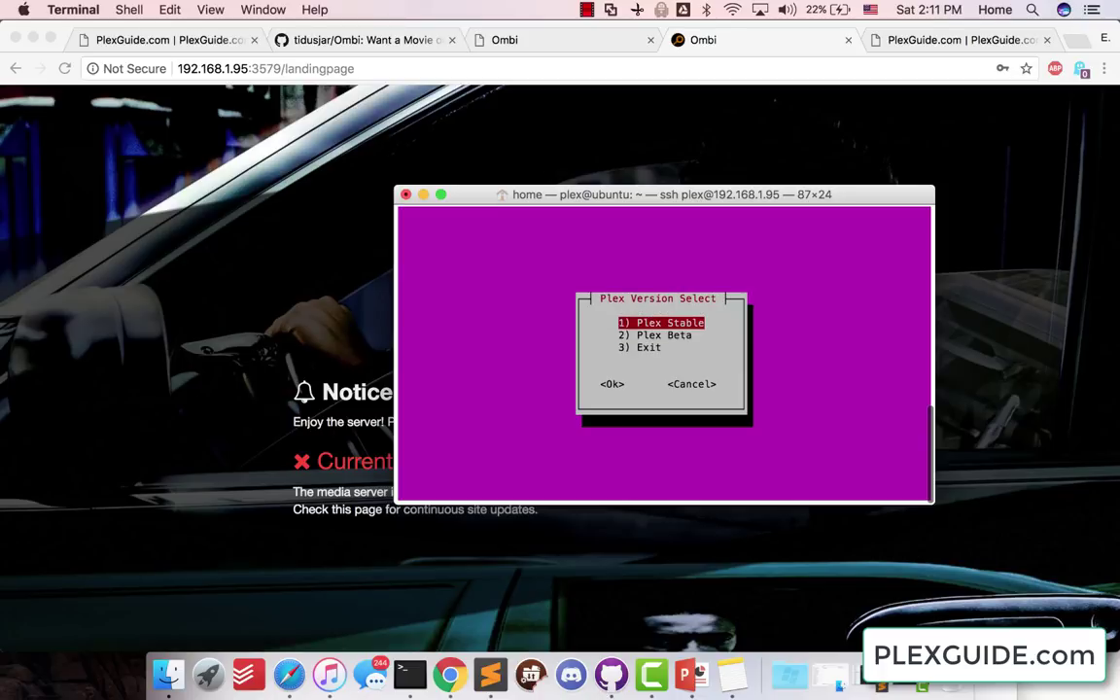
pyautogui.press('Return')
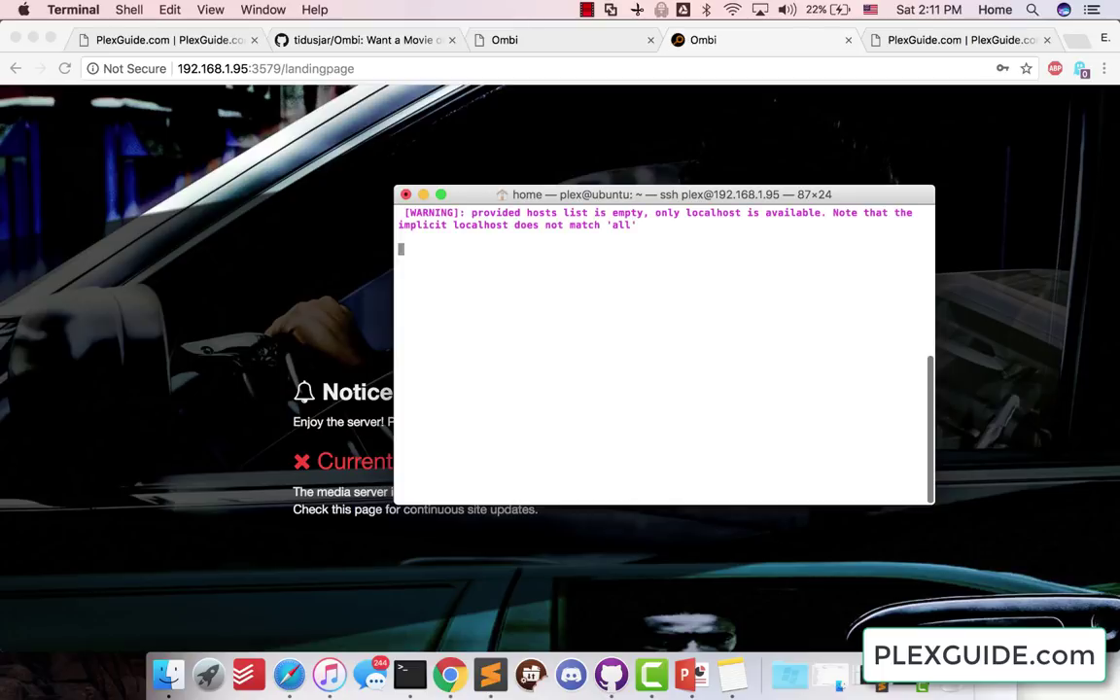
# - Switch back to Ombi in Chrome, continue past the landing page and sign in with the saved credentials
pyautogui.click(232, 353)
pyautogui.click(805, 450)
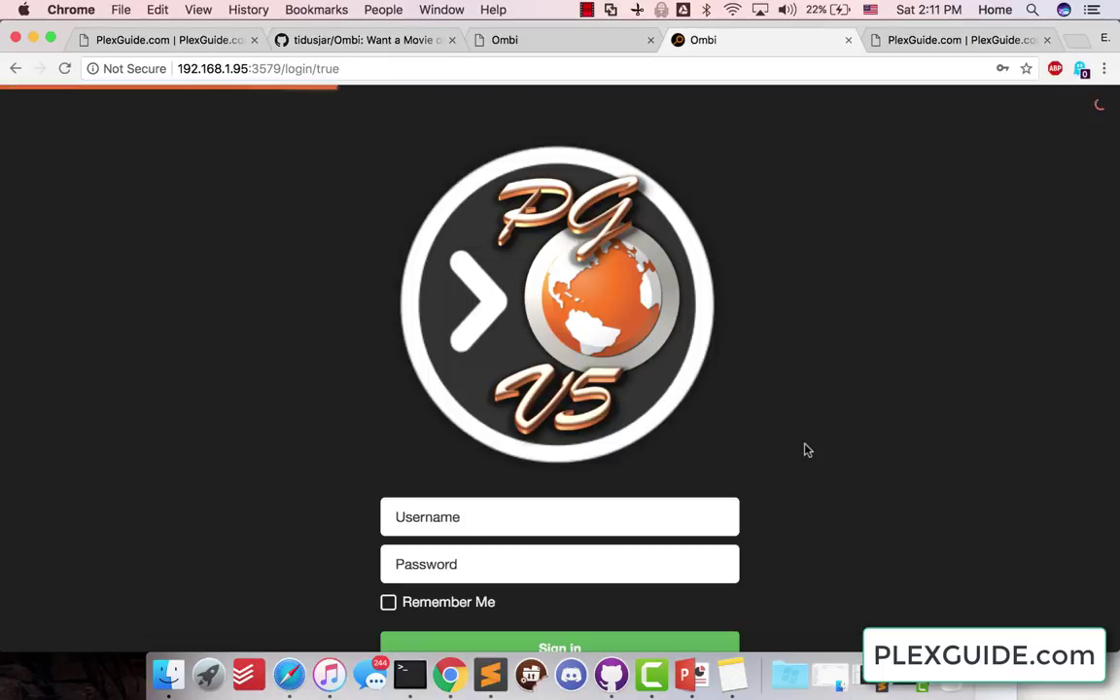
pyautogui.scroll(-2, 473, 544)
pyautogui.click(515, 548)
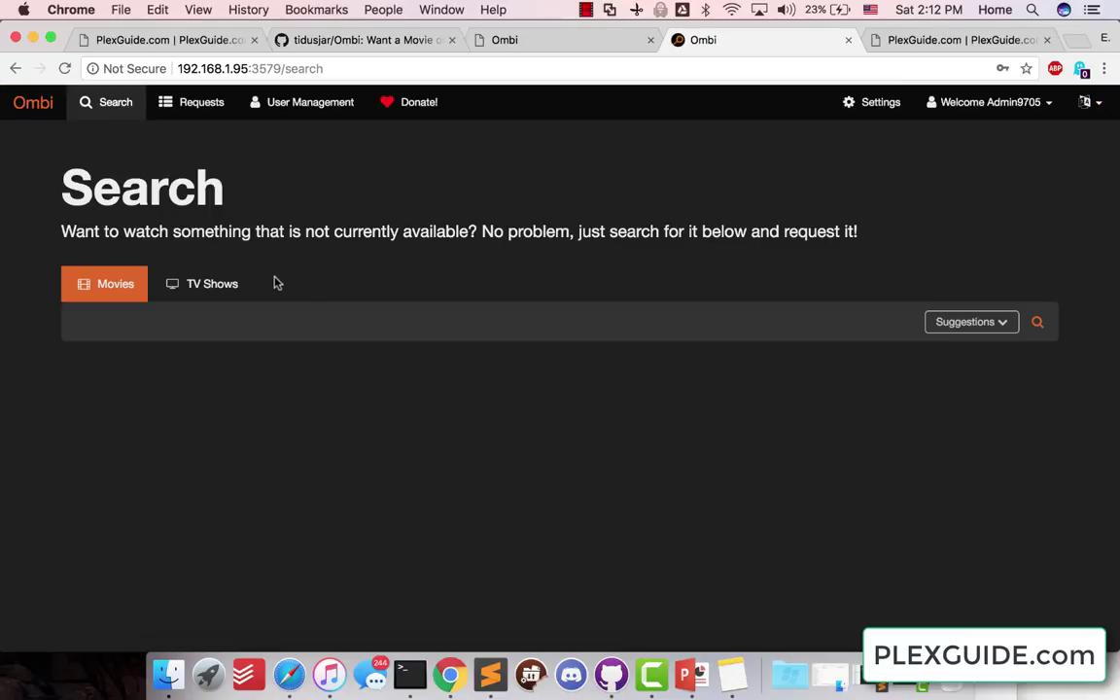
# - Search Ombi's movies for "home alone" and request Home Alone 3 (1997)
pyautogui.click(189, 114)
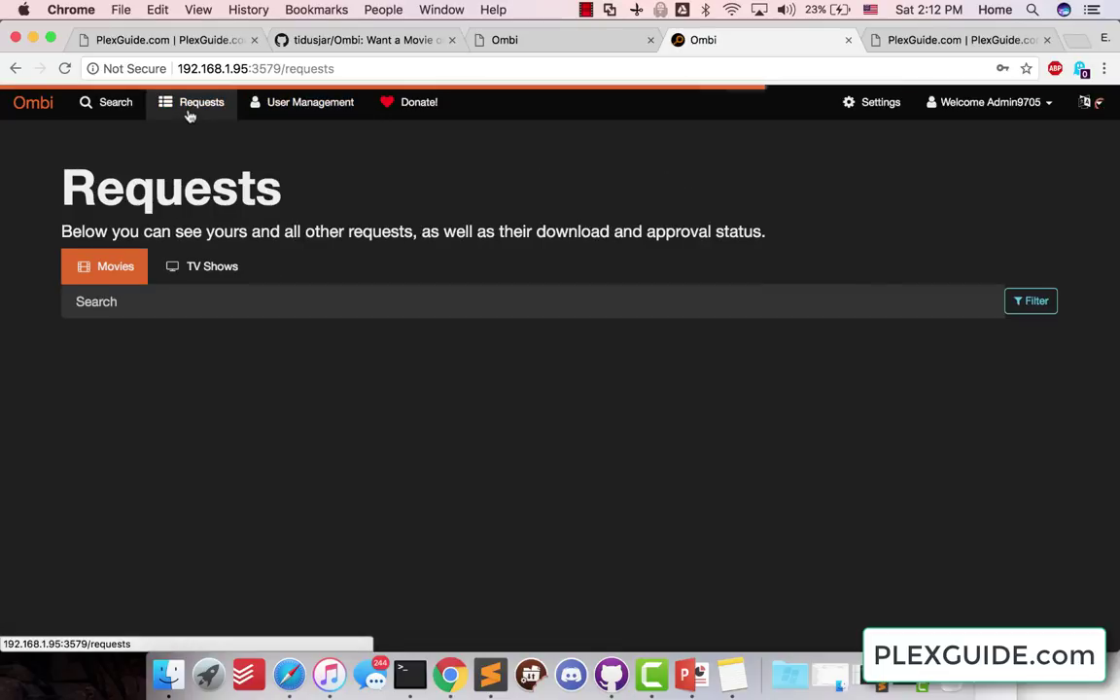
pyautogui.click(109, 114)
pyautogui.click(125, 336)
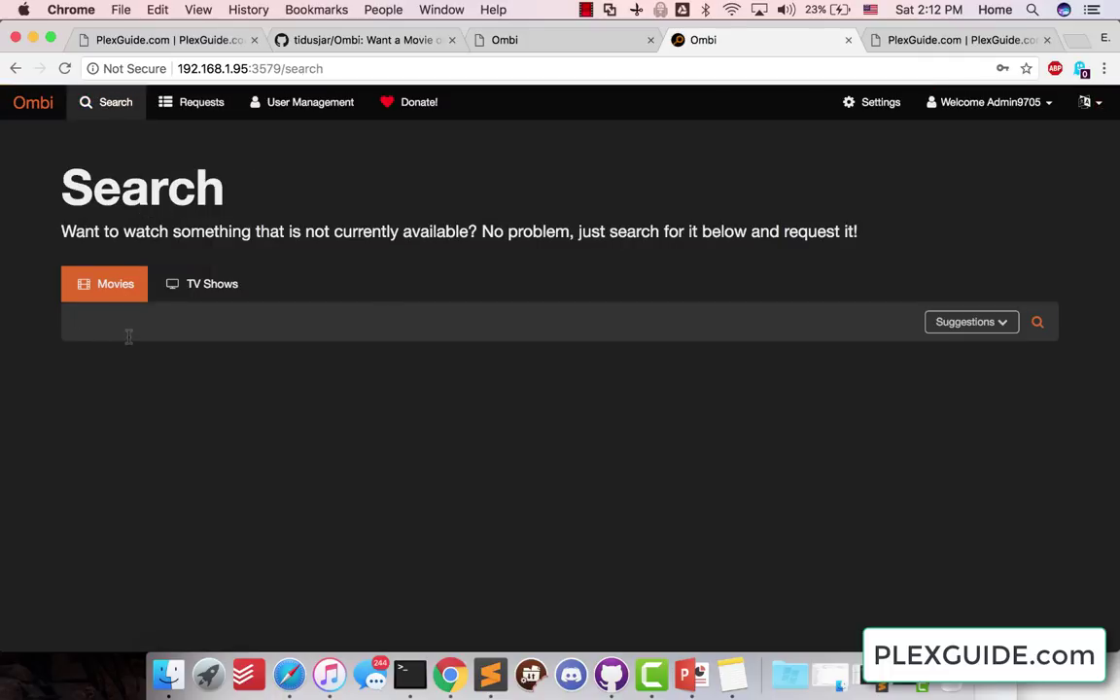
pyautogui.write('home alone')
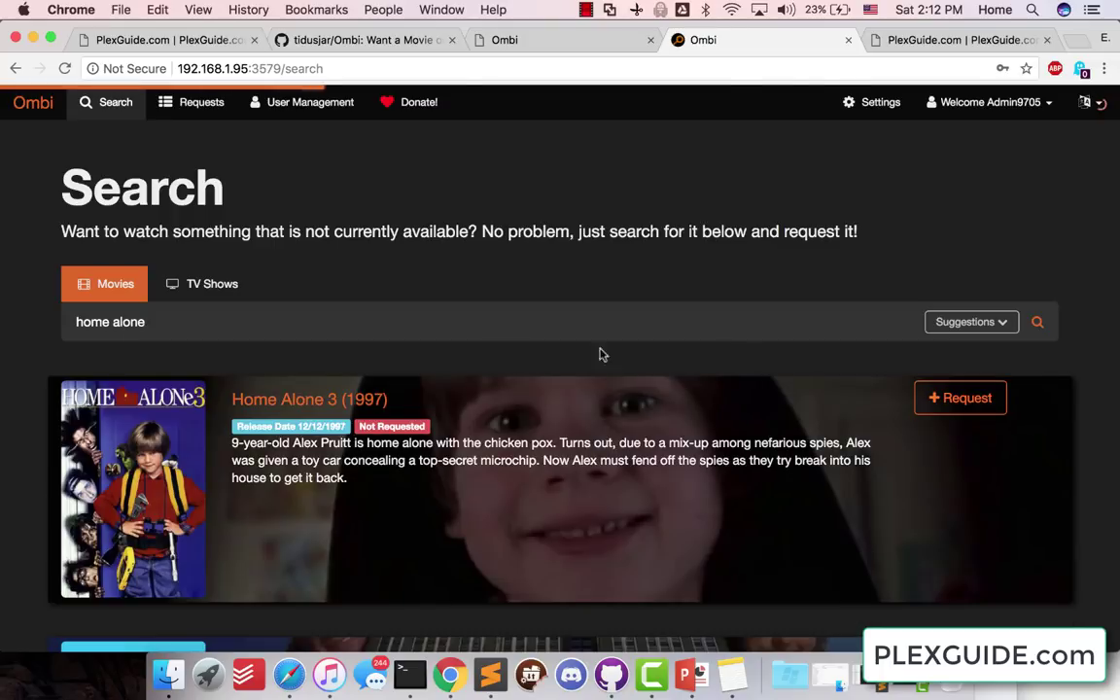
pyautogui.click(957, 400)
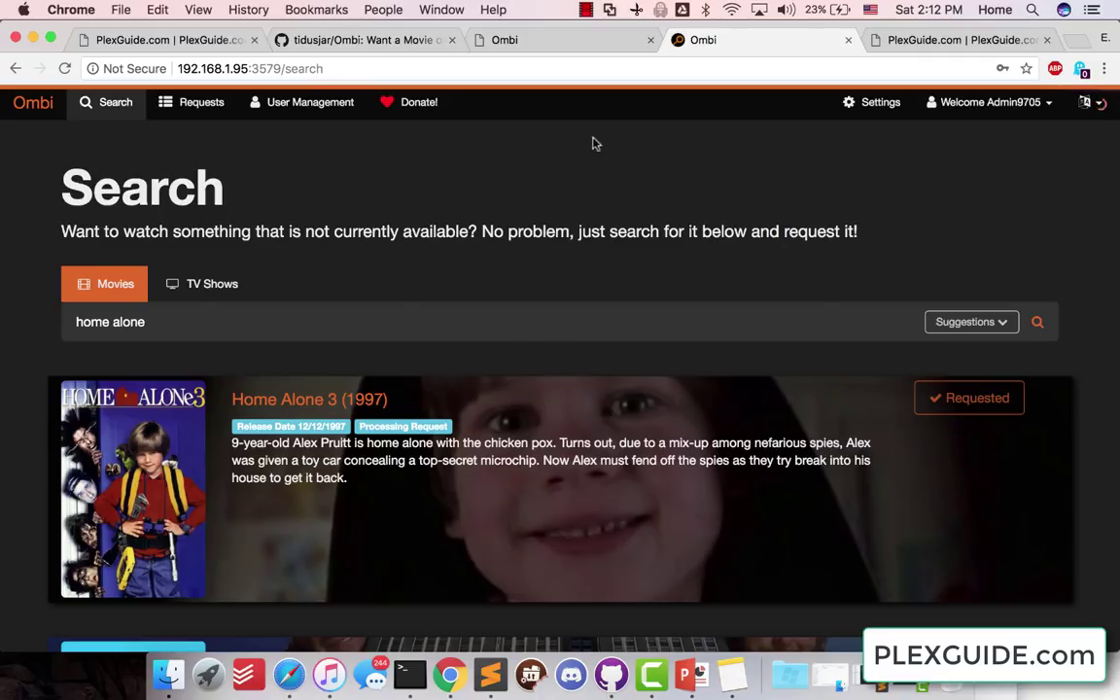
# - Check the TV show and movie requests, reloading the Requests page to look for the Home Alone 3 entry
pyautogui.click(183, 107)
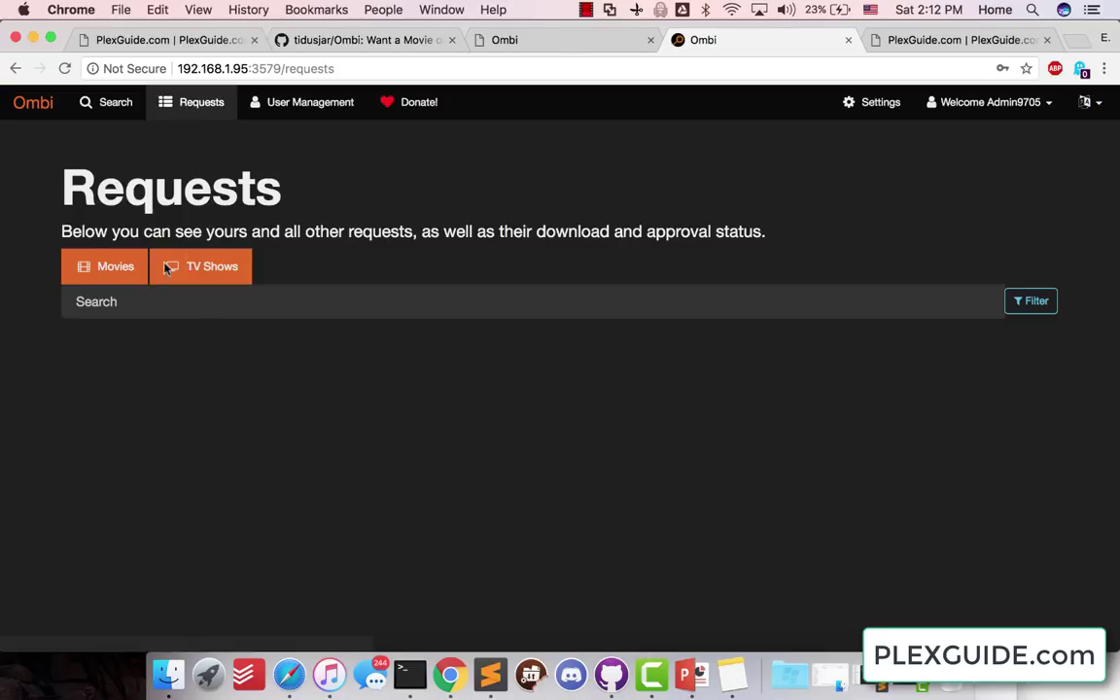
pyautogui.click(179, 269)
pyautogui.click(118, 266)
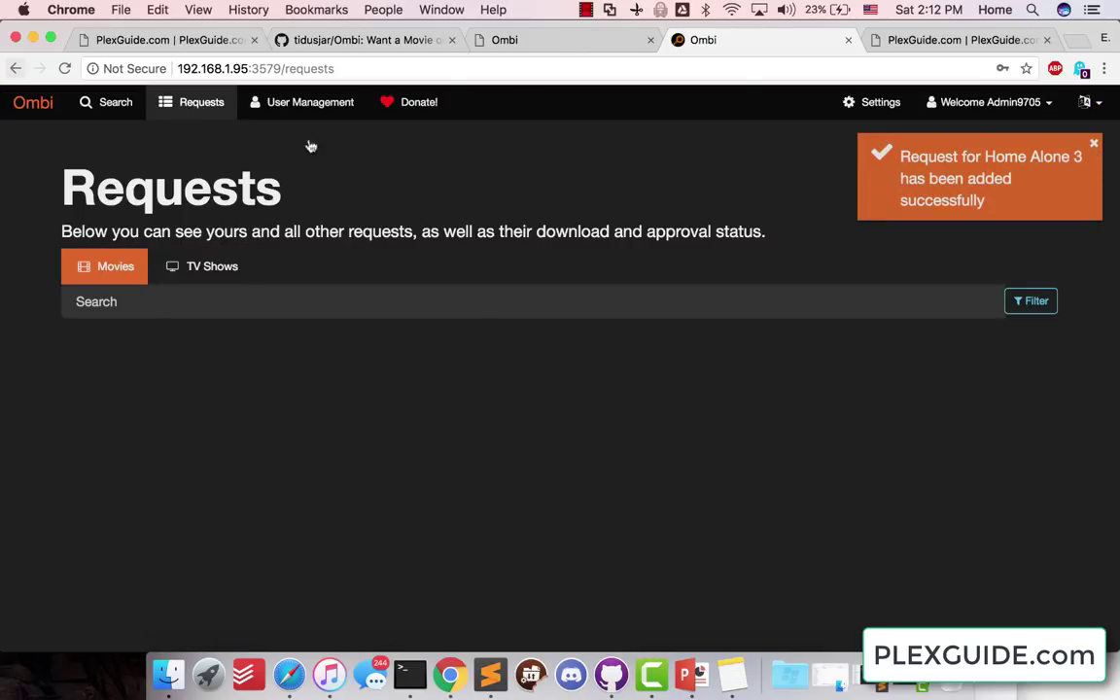
pyautogui.click(82, 110)
pyautogui.click(177, 117)
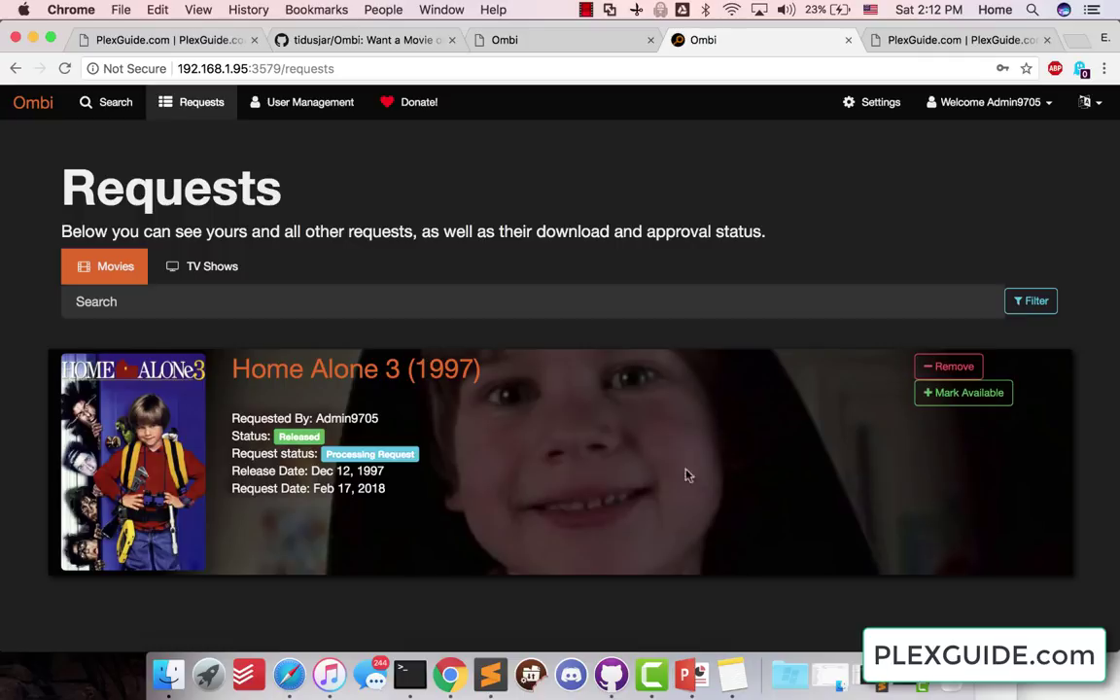
# - Open the Issues page of Ombi's configuration settings
pyautogui.click(96, 109)
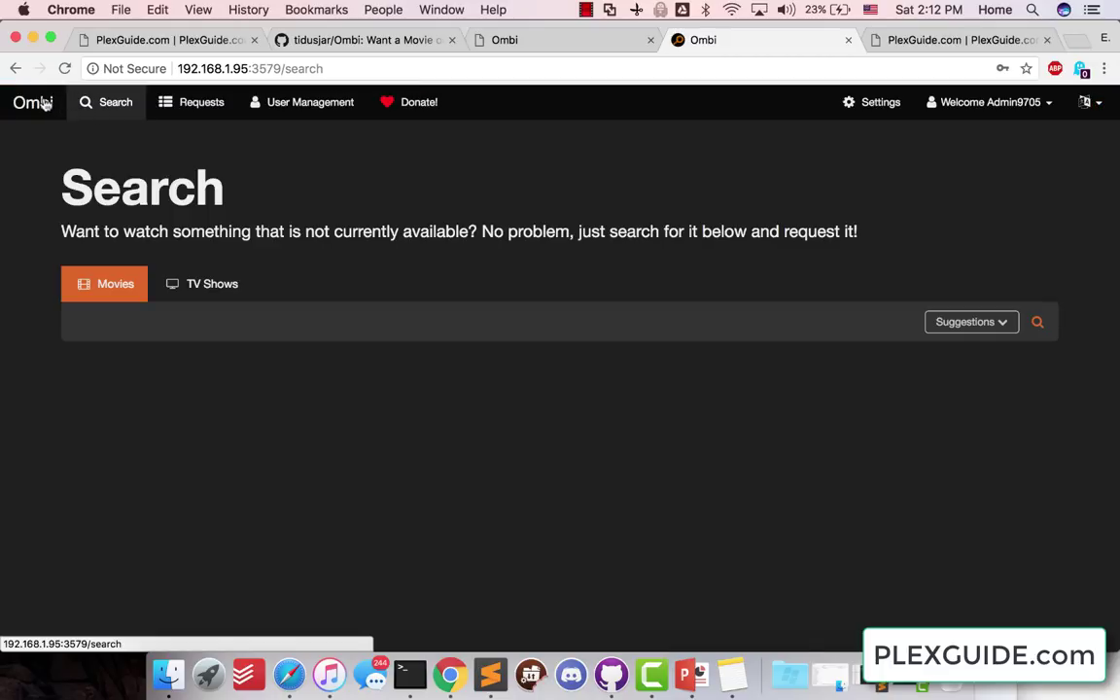
pyautogui.click(865, 112)
pyautogui.click(213, 158)
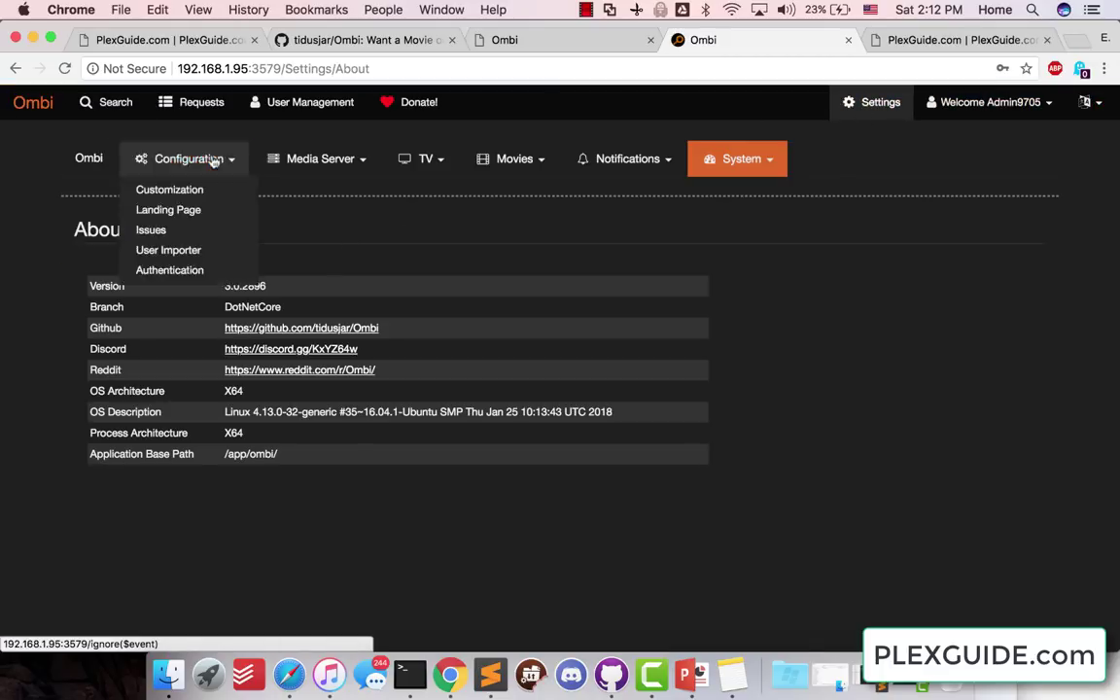
pyautogui.click(150, 230)
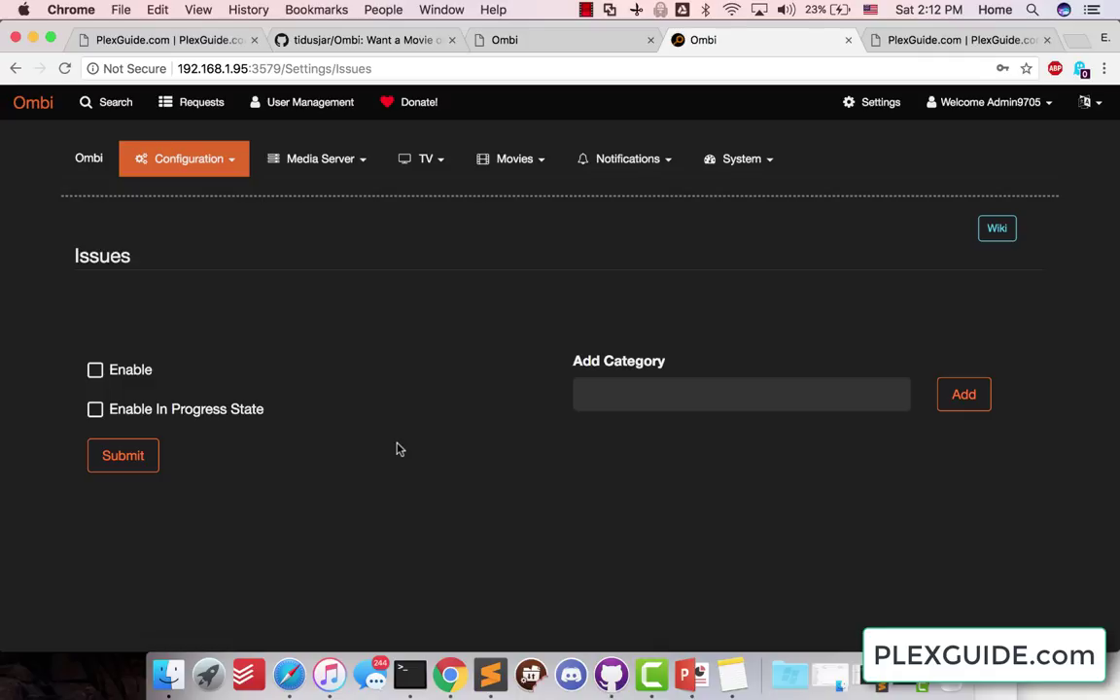
# - Enable issue reporting and add the issue categories "Bad Movie" and "Audio Sync Issues"
pyautogui.click(715, 389)
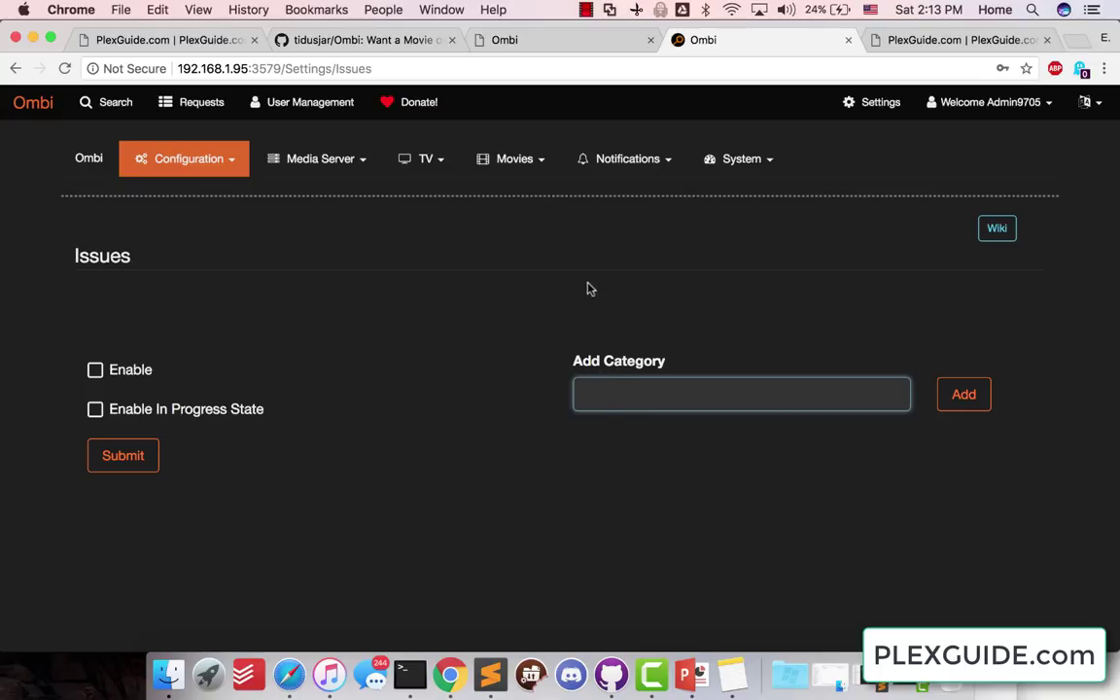
pyautogui.click(94, 370)
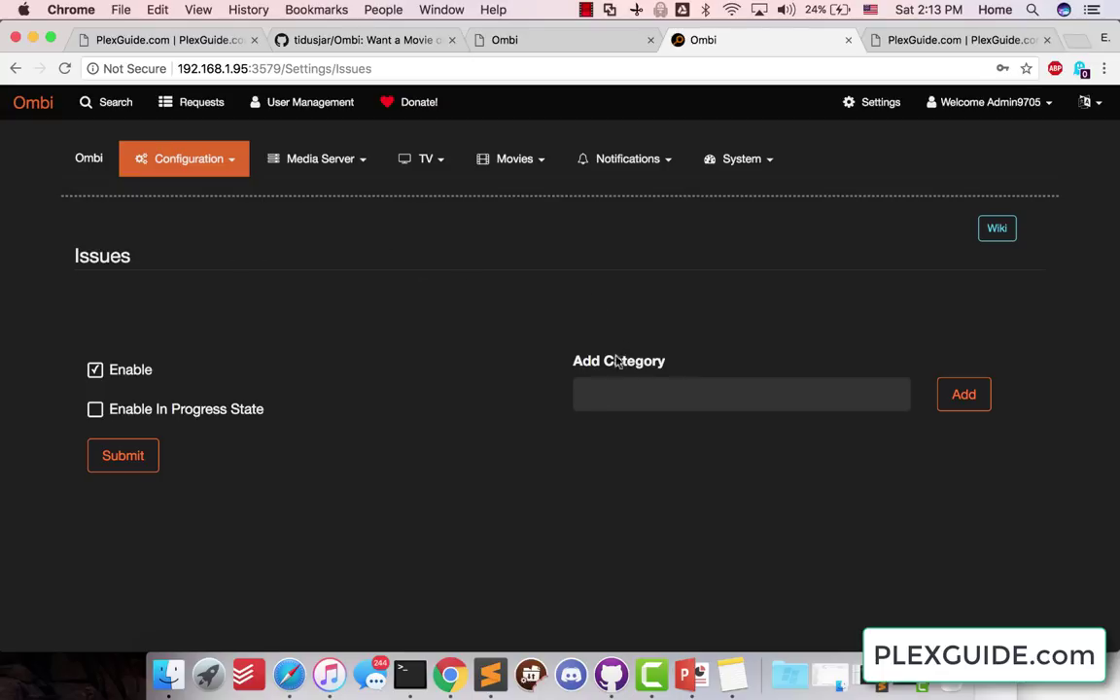
pyautogui.click(615, 392)
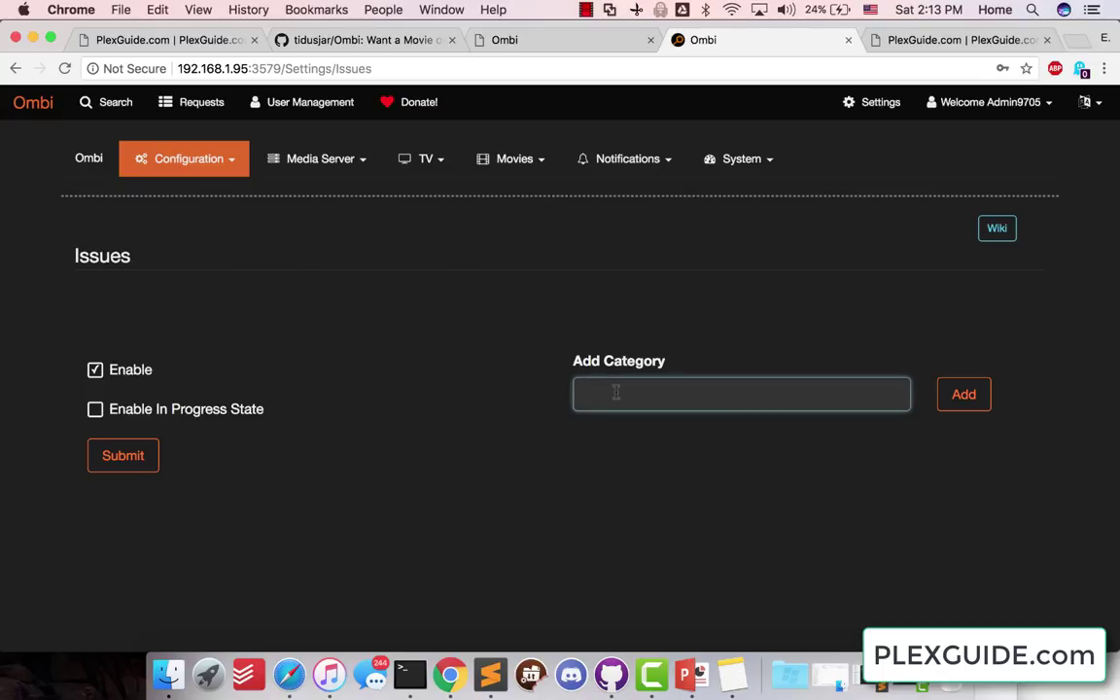
pyautogui.write('Bad Movie')
pyautogui.click(977, 398)
pyautogui.click(709, 393)
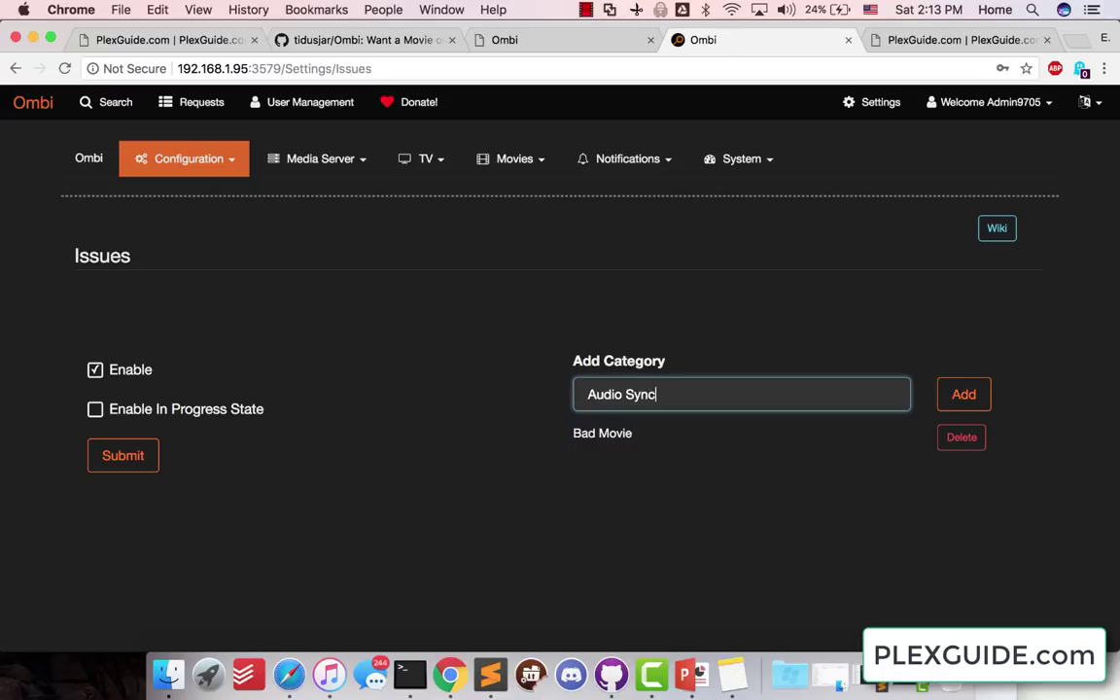
pyautogui.click(974, 393)
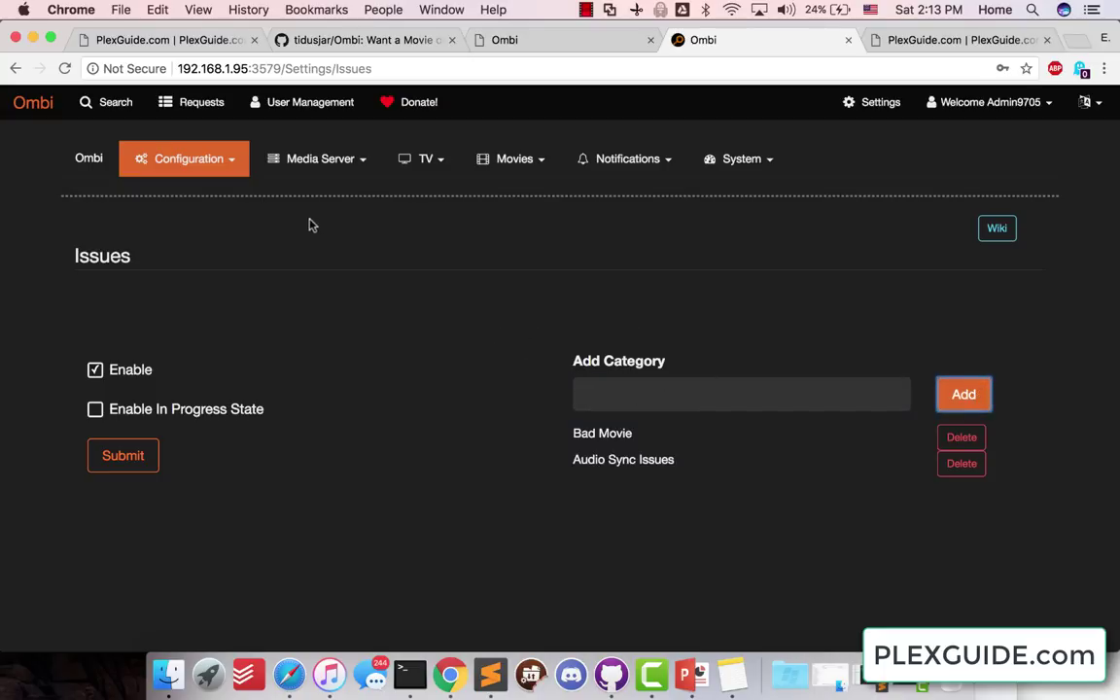
# - Open the User Importer configuration page and review its import options, default roles and default request limits
pyautogui.click(233, 166)
pyautogui.click(208, 250)
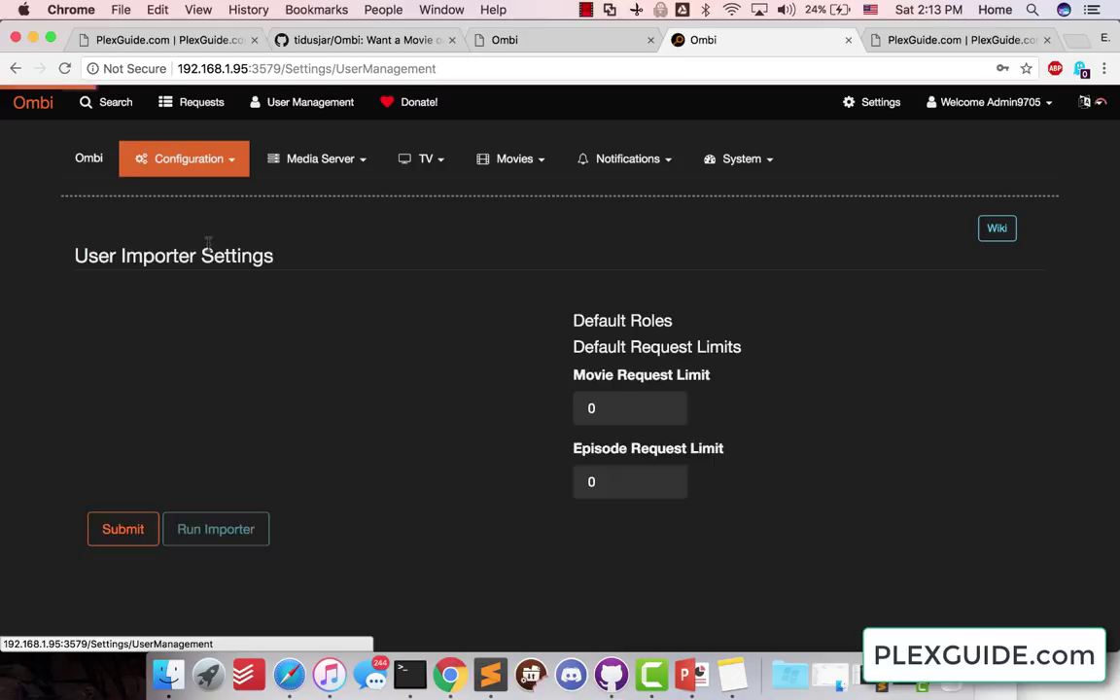
pyautogui.scroll(-1, 470, 282)
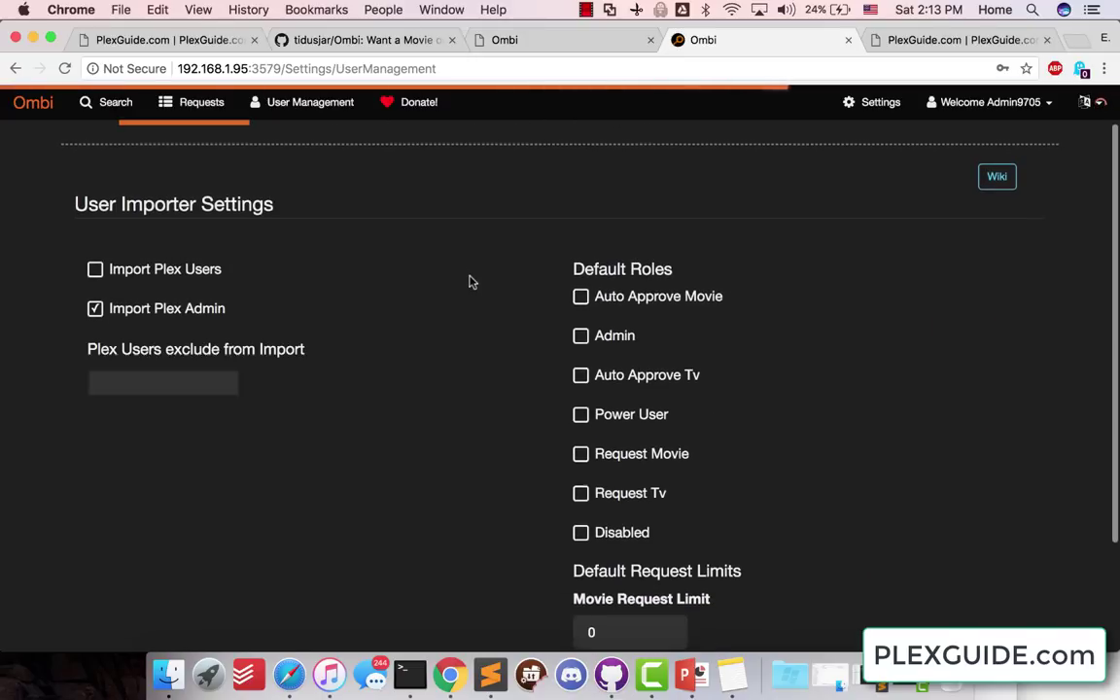
pyautogui.scroll(-1, 659, 253)
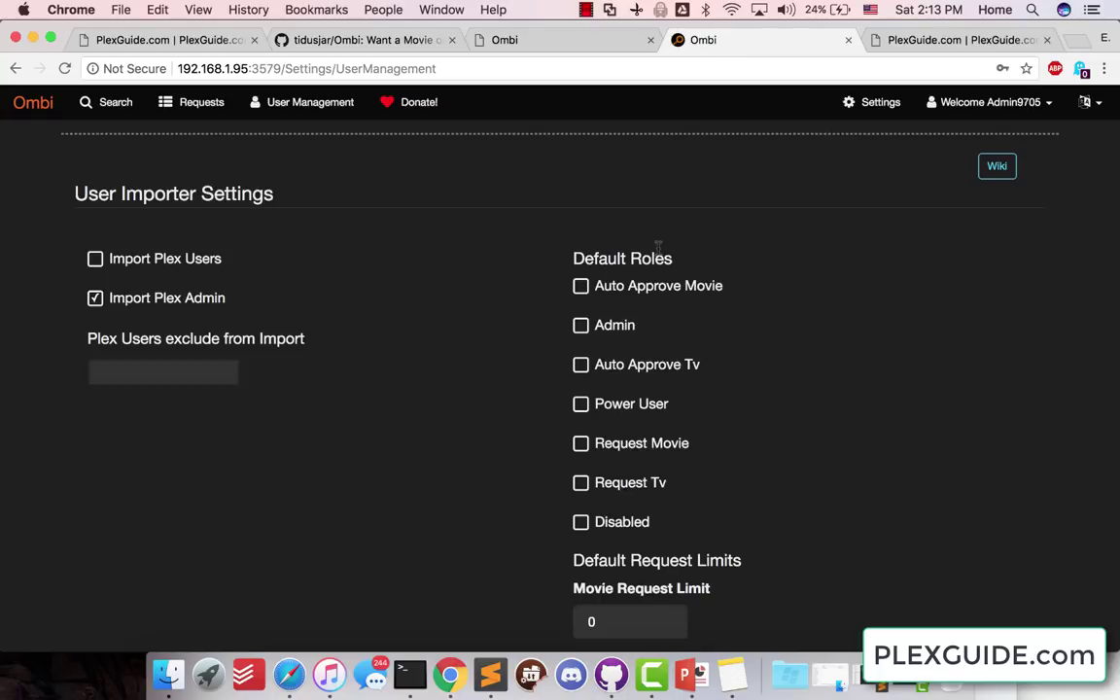
pyautogui.scroll(-3, 389, 367)
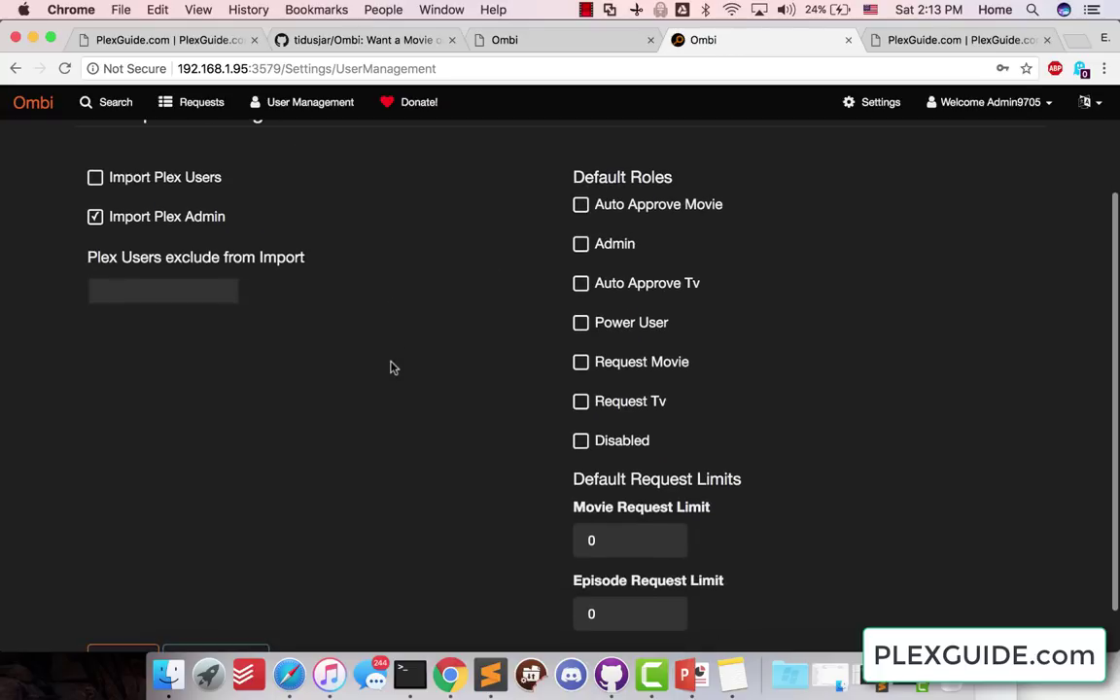
pyautogui.scroll(-2, 394, 367)
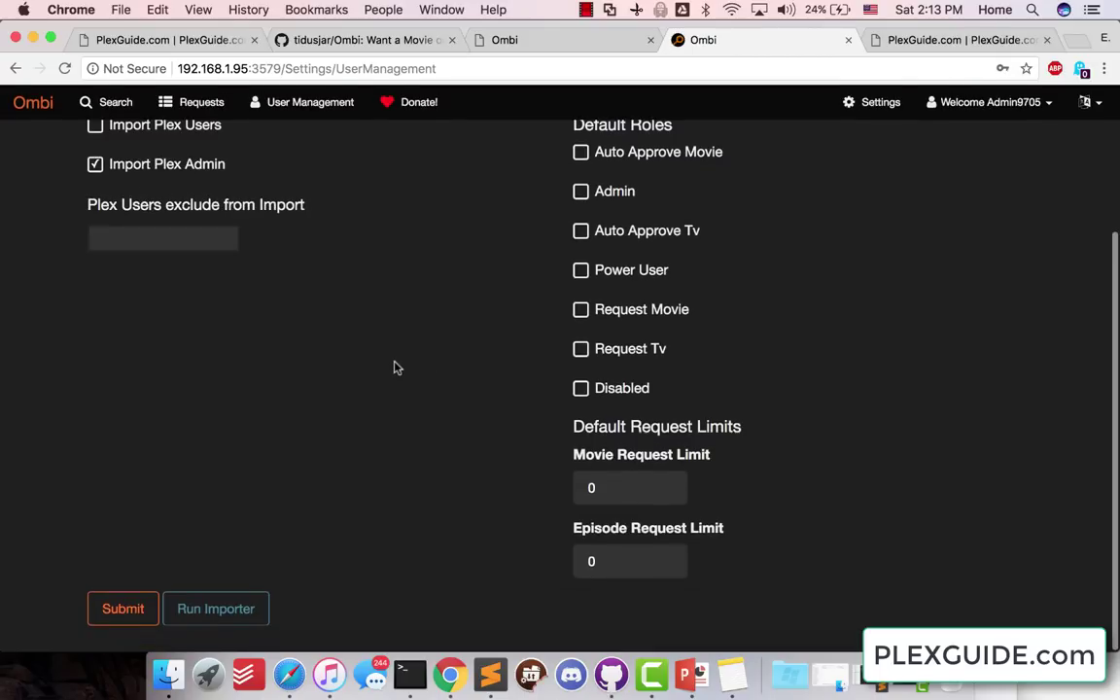
pyautogui.scroll(4, 442, 396)
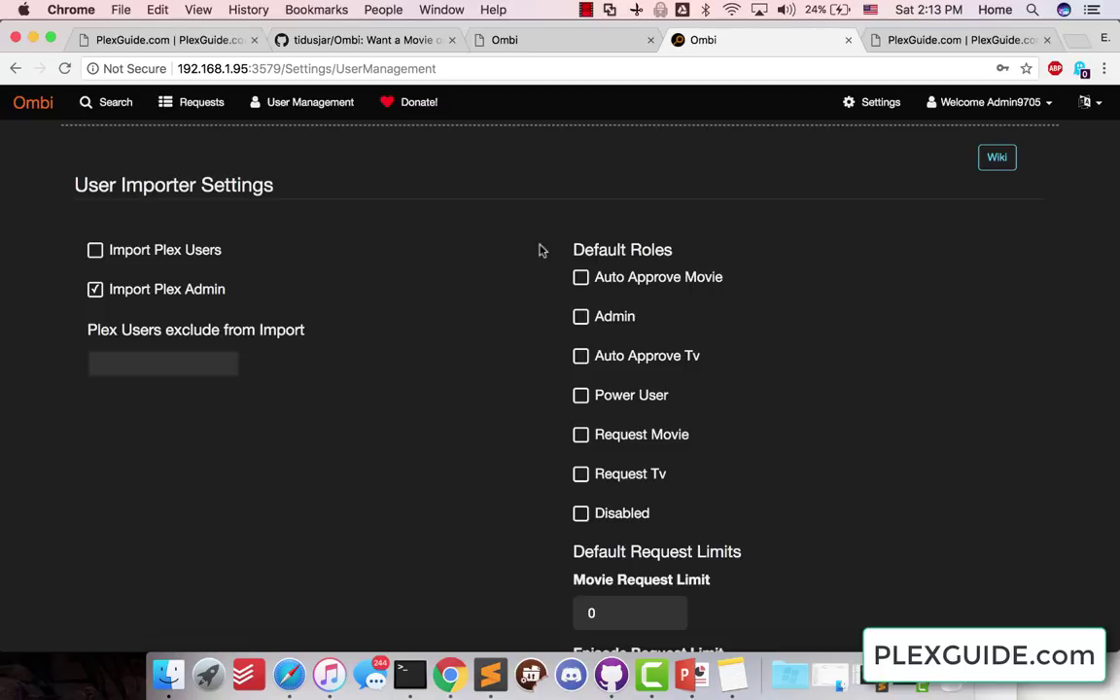
# - Enable the default roles Auto Approve Movie, Admin, Auto Approve Tv, Power User, Request Movie and Request Tv for imported users
pyautogui.click(581, 278)
pyautogui.click(580, 317)
pyautogui.click(580, 355)
pyautogui.scroll(-1, 580, 358)
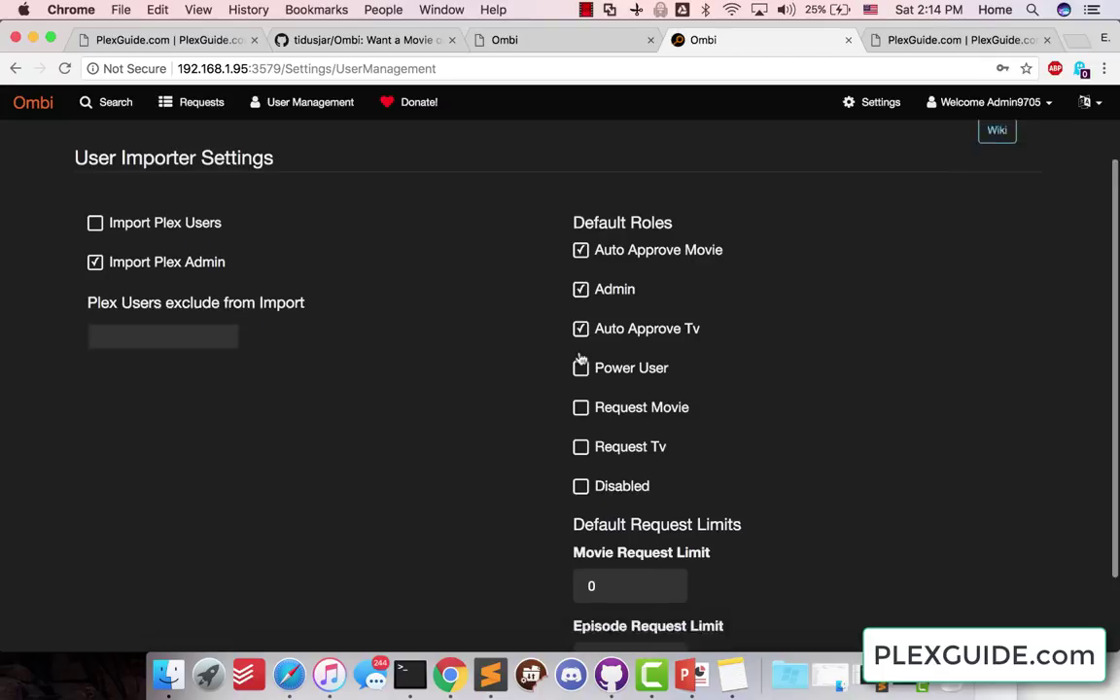
pyautogui.scroll(-1, 580, 359)
pyautogui.click(581, 318)
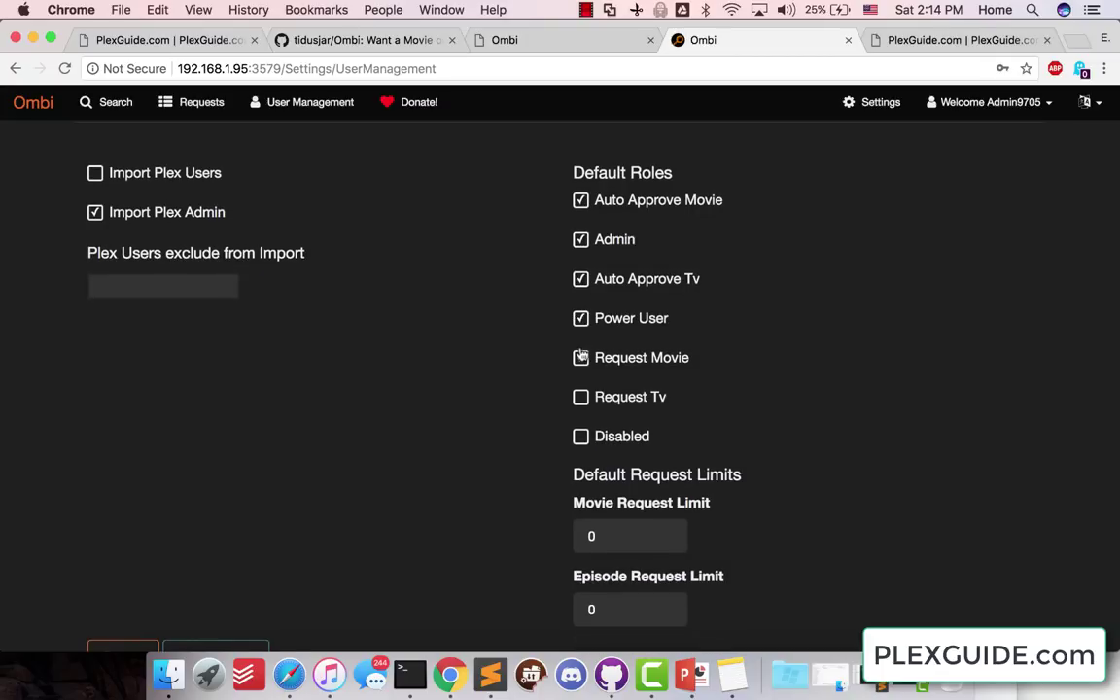
pyautogui.click(580, 358)
pyautogui.scroll(-1, 642, 442)
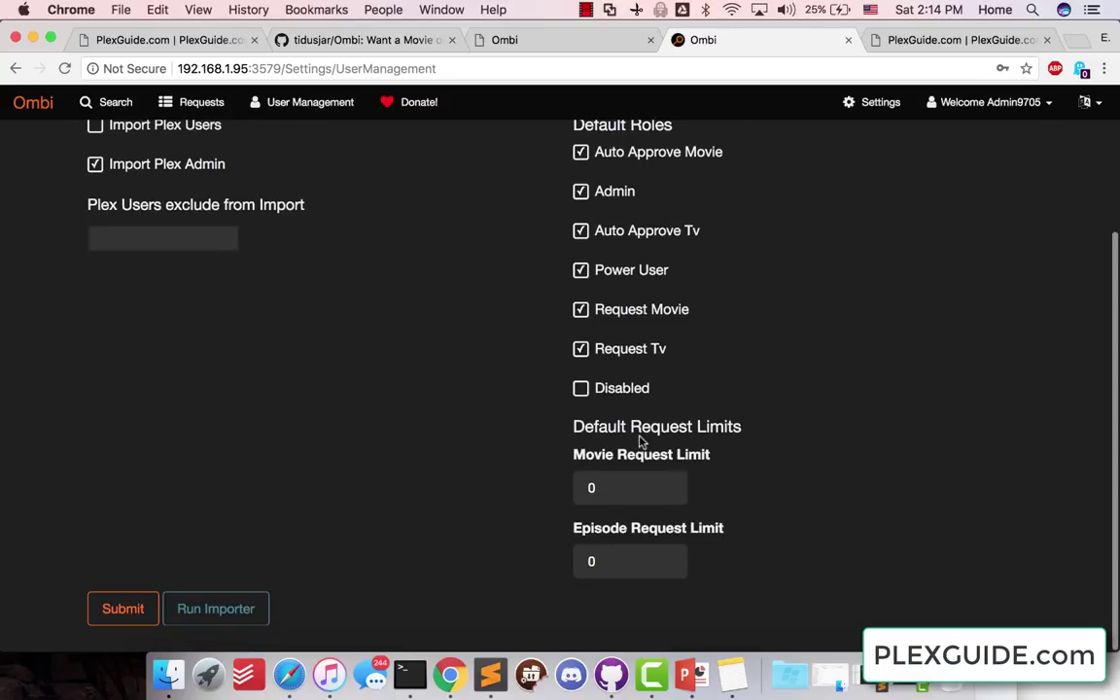
pyautogui.click(600, 491)
# - Enable Import Plex Users, save the user importer settings and run the importer
pyautogui.scroll(3, 282, 542)
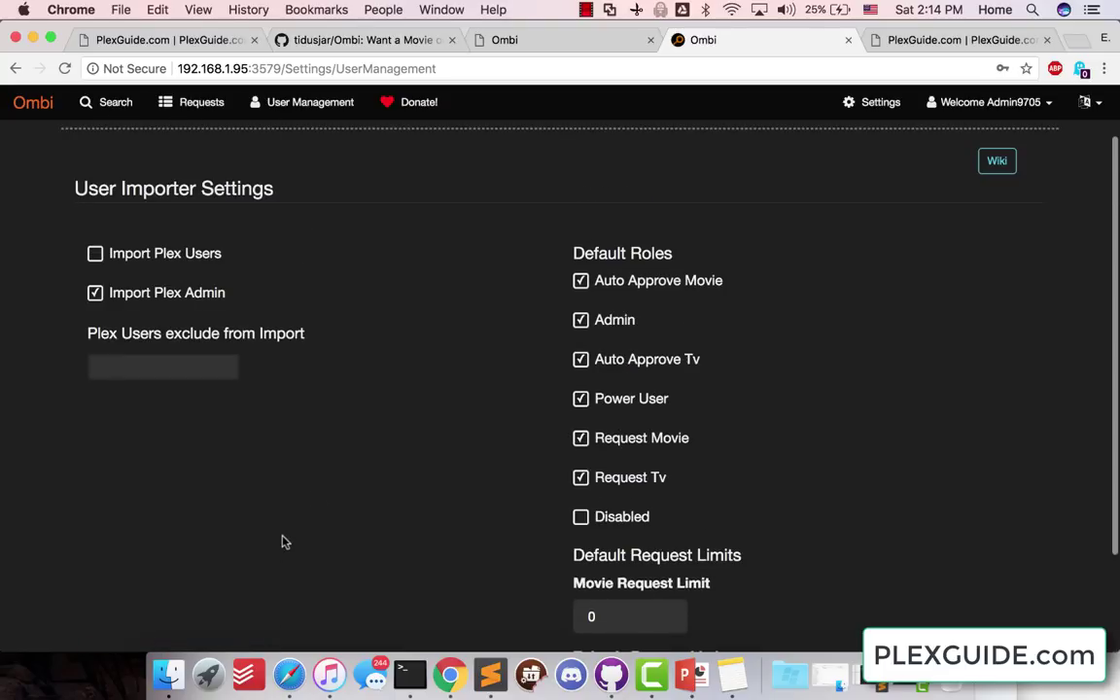
pyautogui.click(96, 253)
pyautogui.scroll(-3, 338, 293)
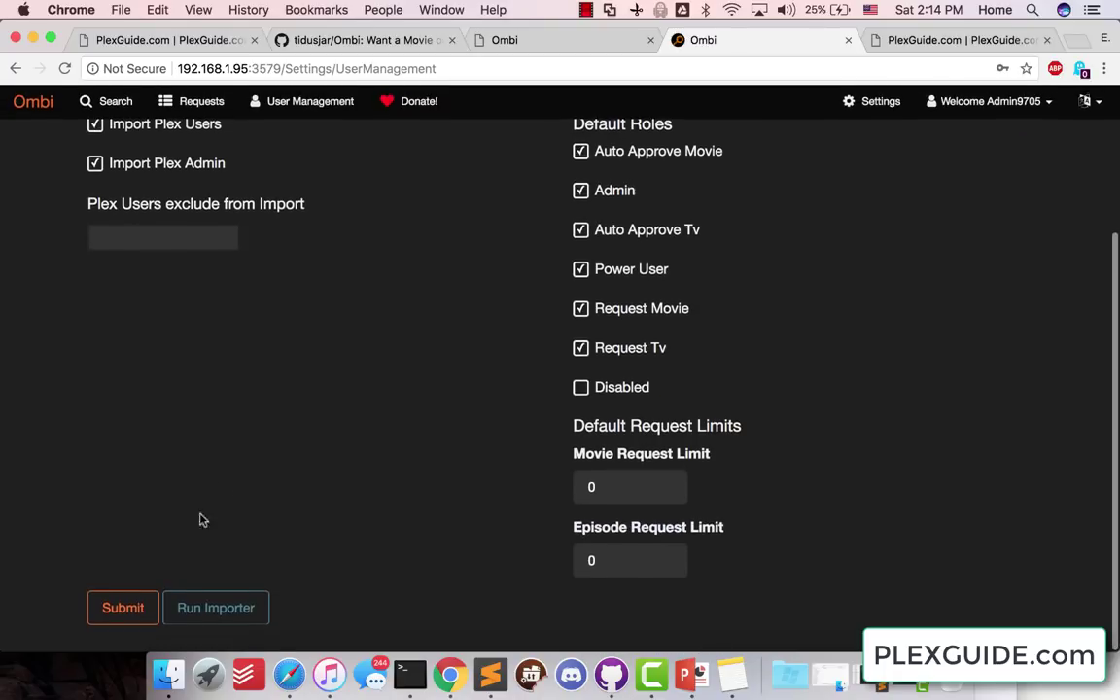
pyautogui.click(125, 609)
pyautogui.click(228, 608)
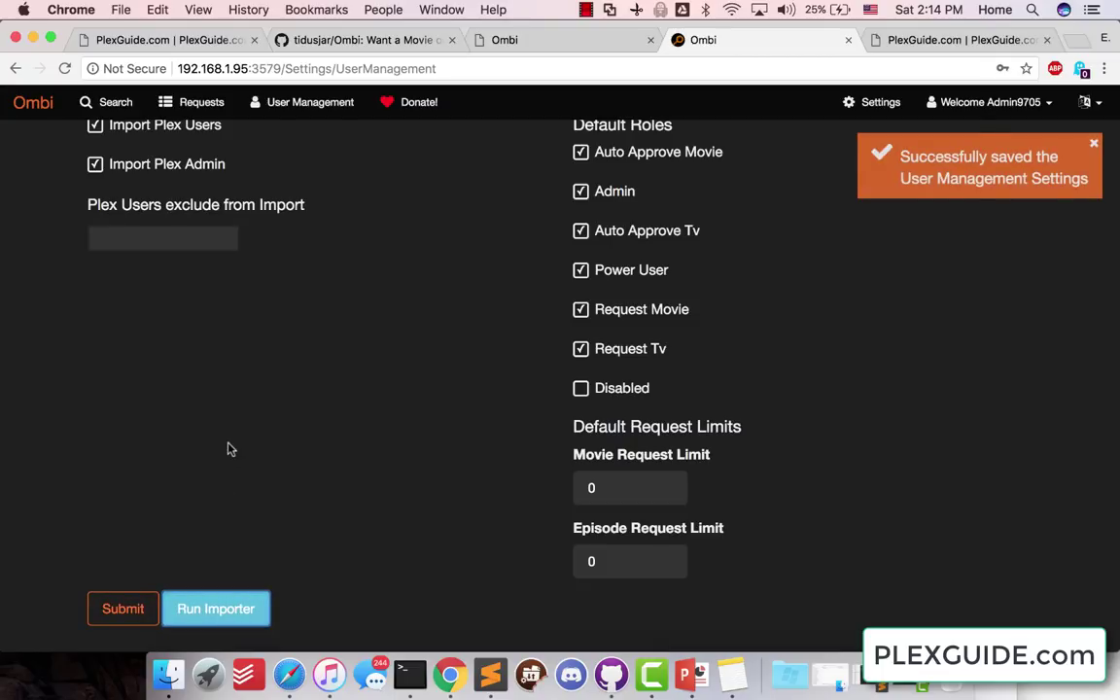
# - Open the Authentication page of the configuration settings to view the passwordless login option
pyautogui.scroll(4, 228, 433)
pyautogui.click(307, 167)
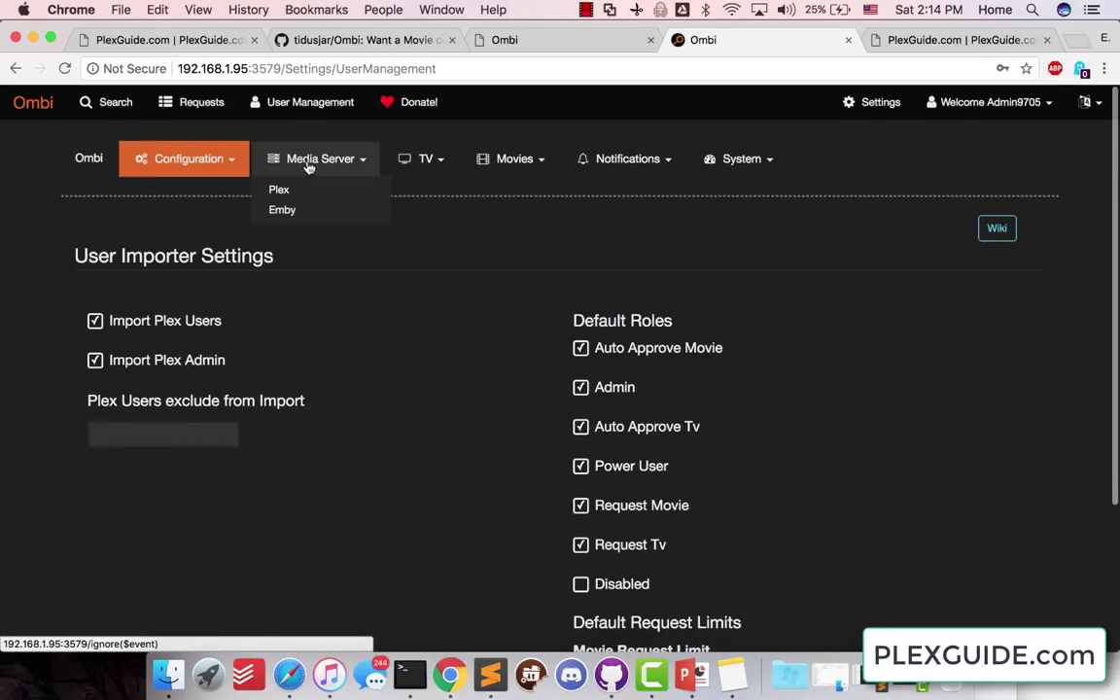
pyautogui.click(226, 159)
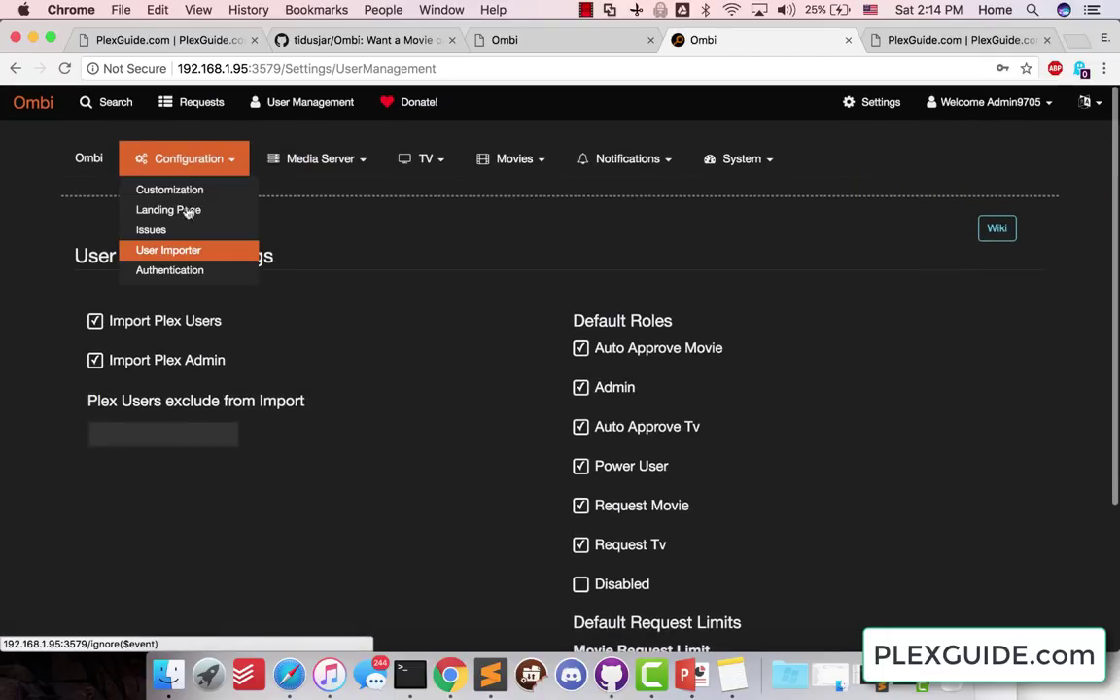
pyautogui.click(170, 272)
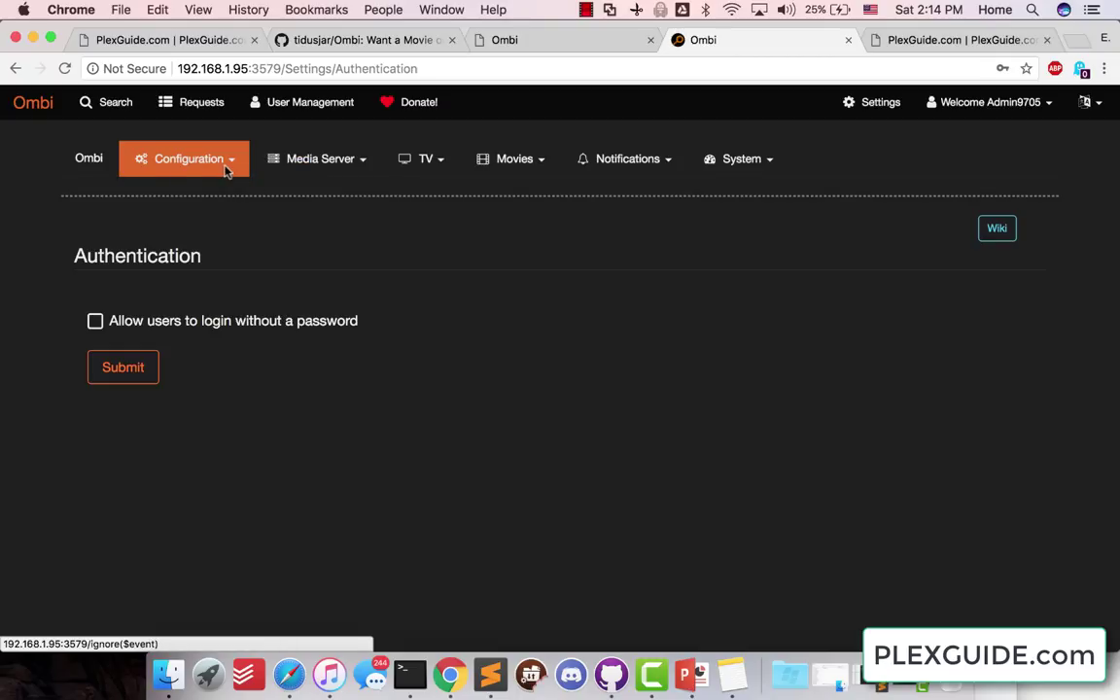
# - View the Plex and Emby configuration pages of the media server settings
pyautogui.click(325, 158)
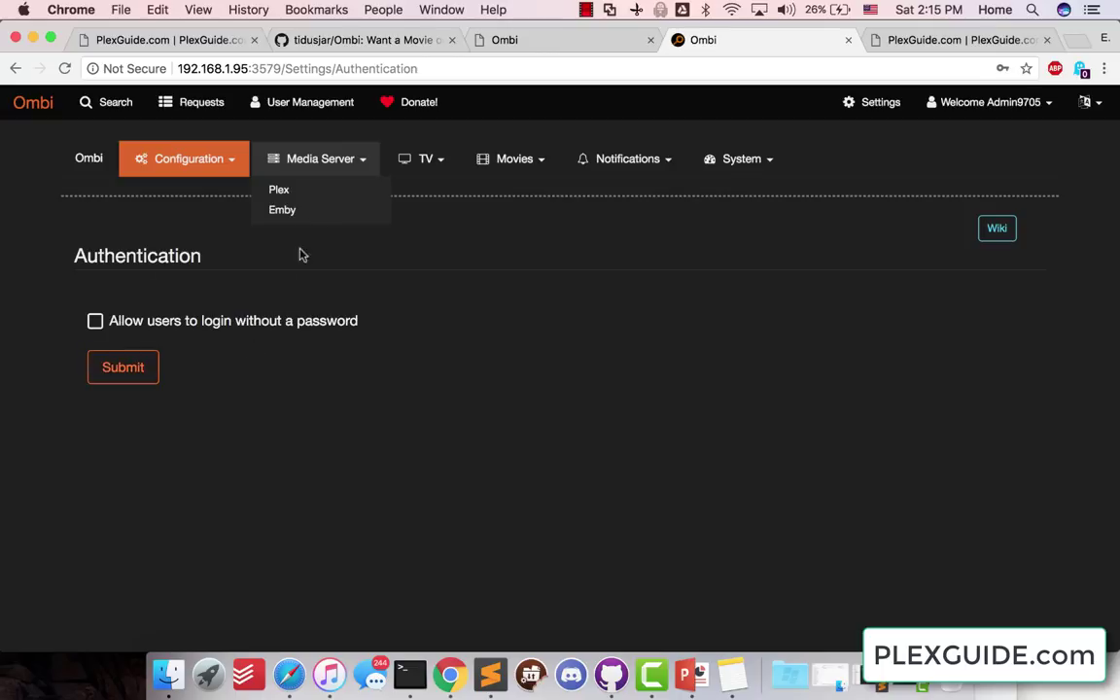
pyautogui.click(299, 193)
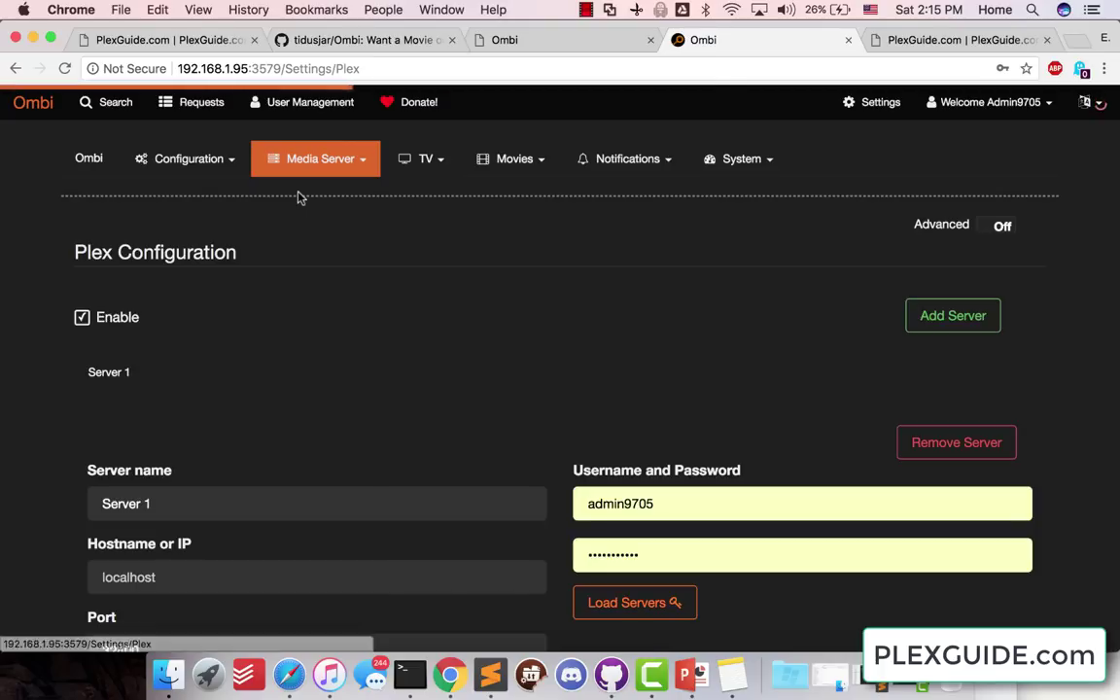
pyautogui.click(280, 146)
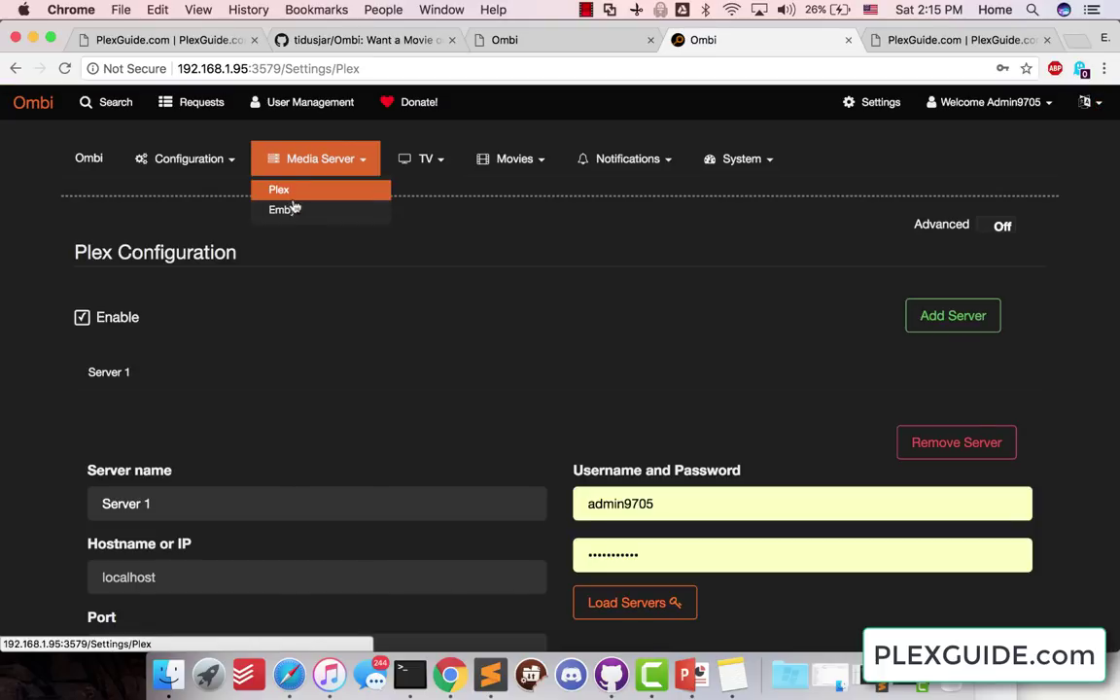
pyautogui.click(294, 211)
pyautogui.click(297, 165)
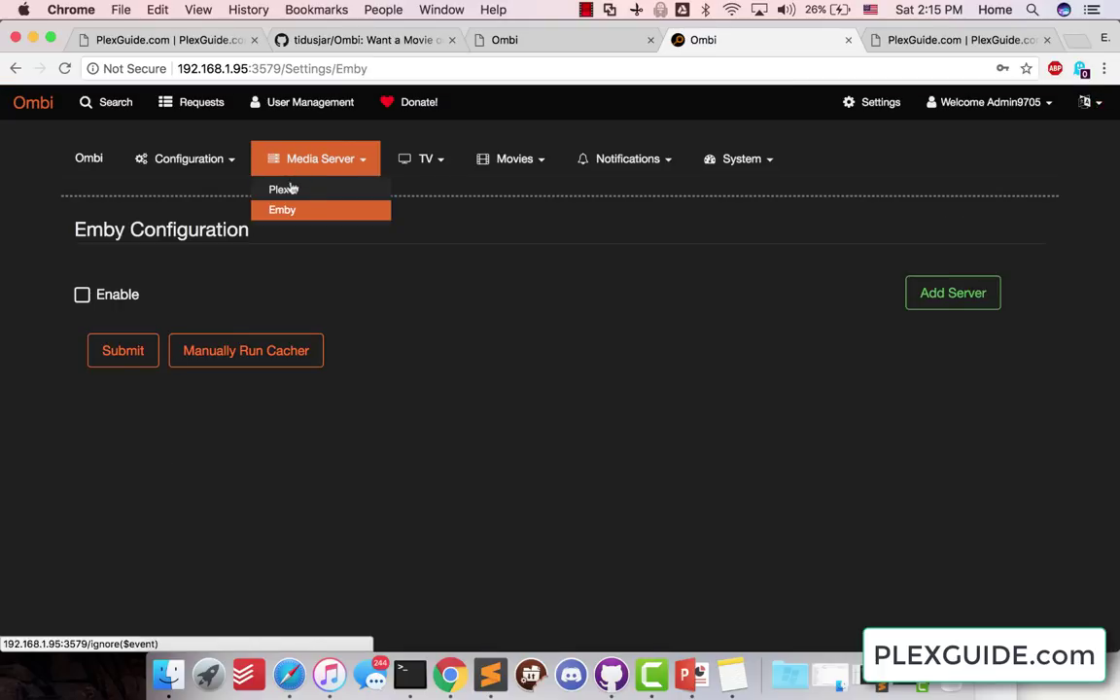
# - Return to the Plex configuration, load the servers with the saved credentials and look through the list of available servers
pyautogui.click(279, 191)
pyautogui.scroll(-2, 258, 297)
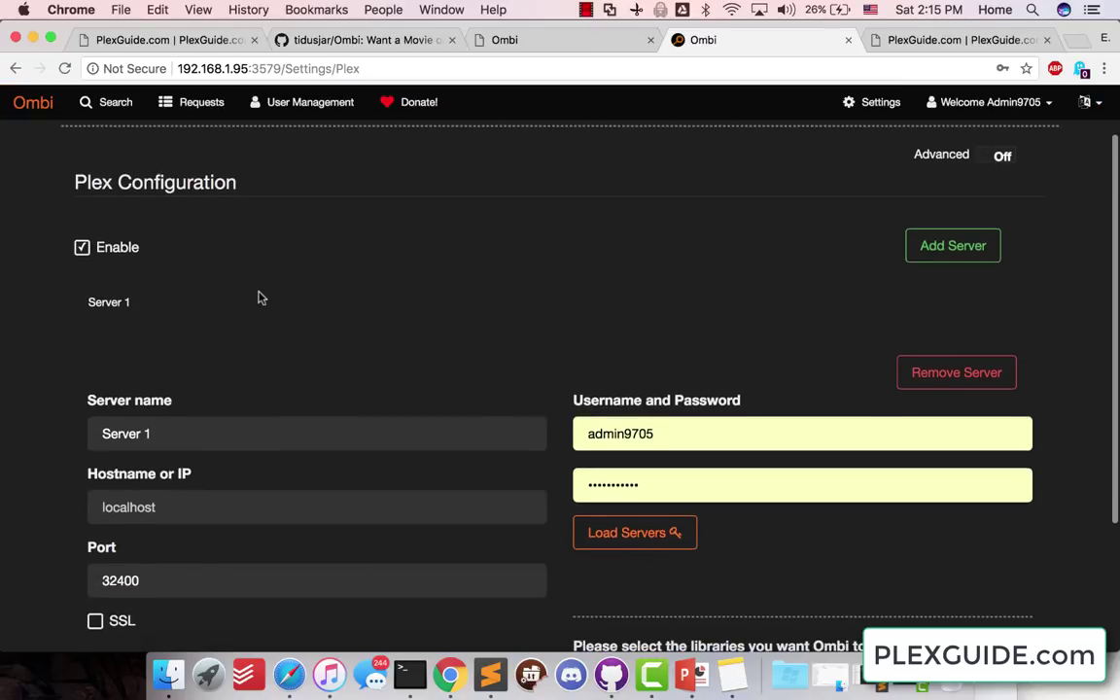
pyautogui.scroll(-4, 529, 224)
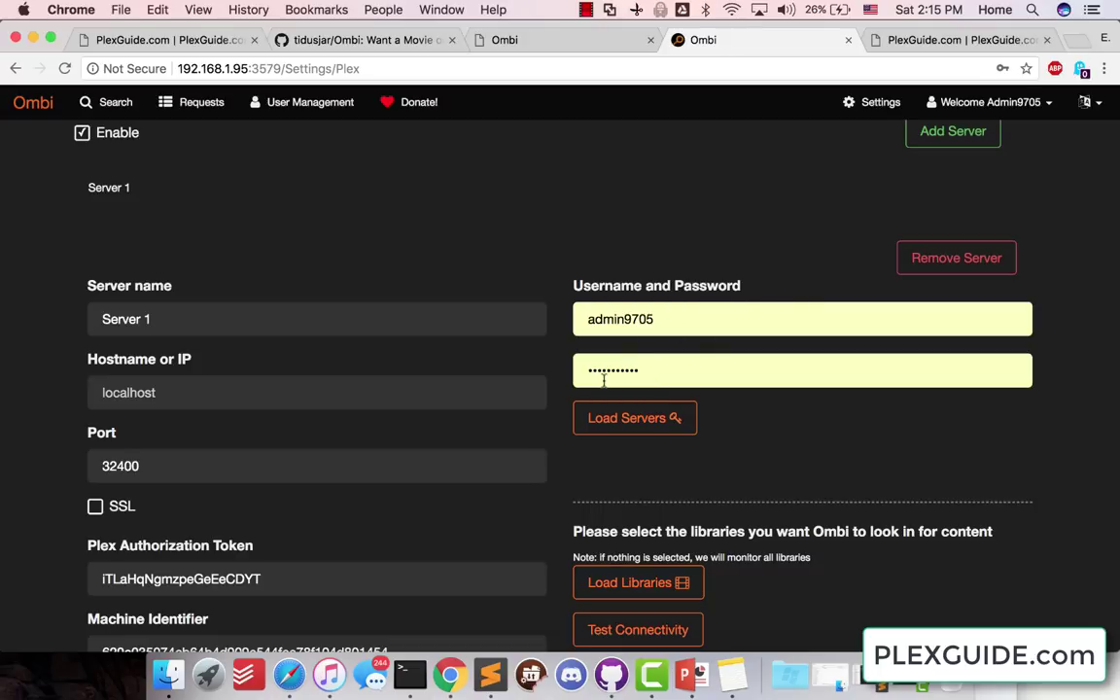
pyautogui.scroll(-2, 525, 345)
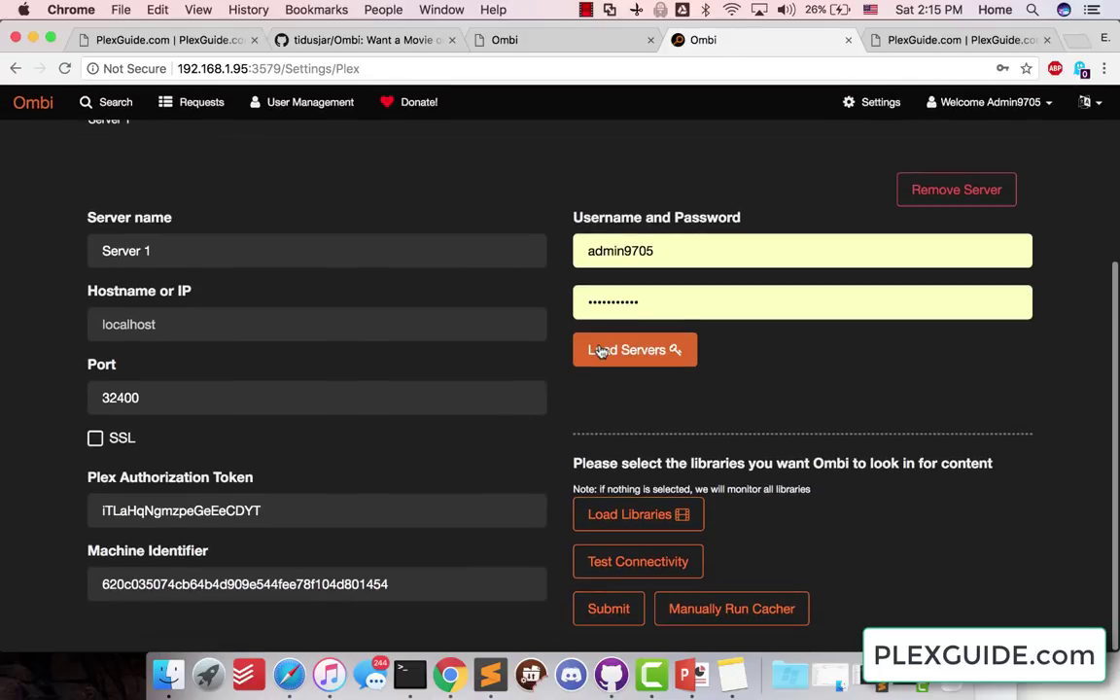
pyautogui.click(600, 352)
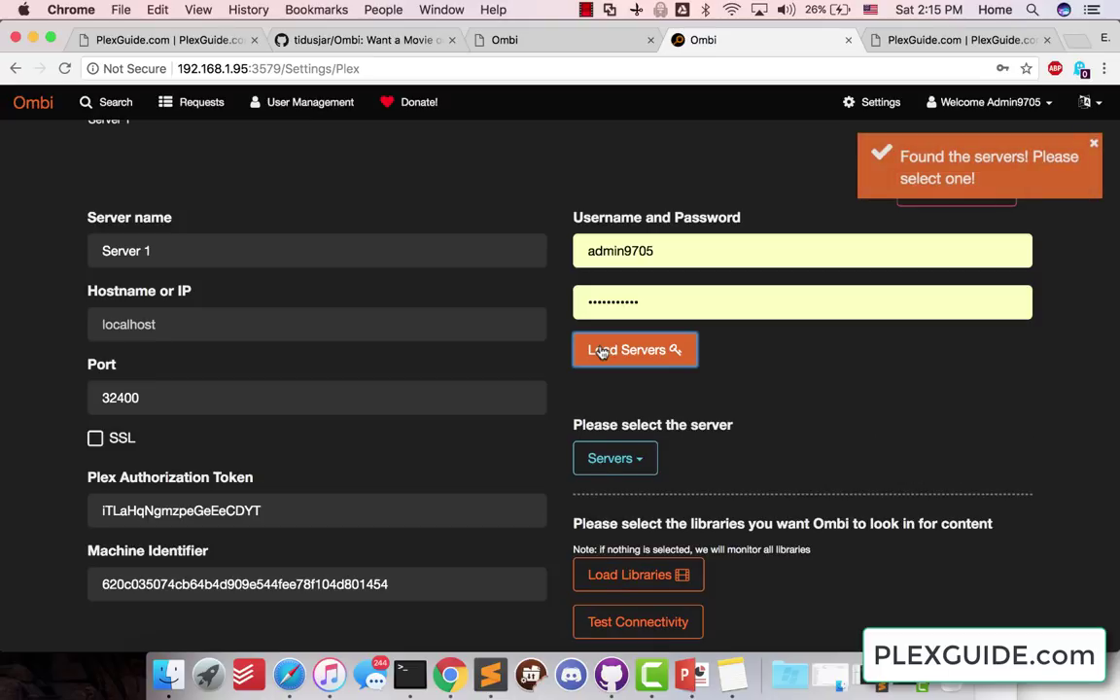
pyautogui.click(612, 462)
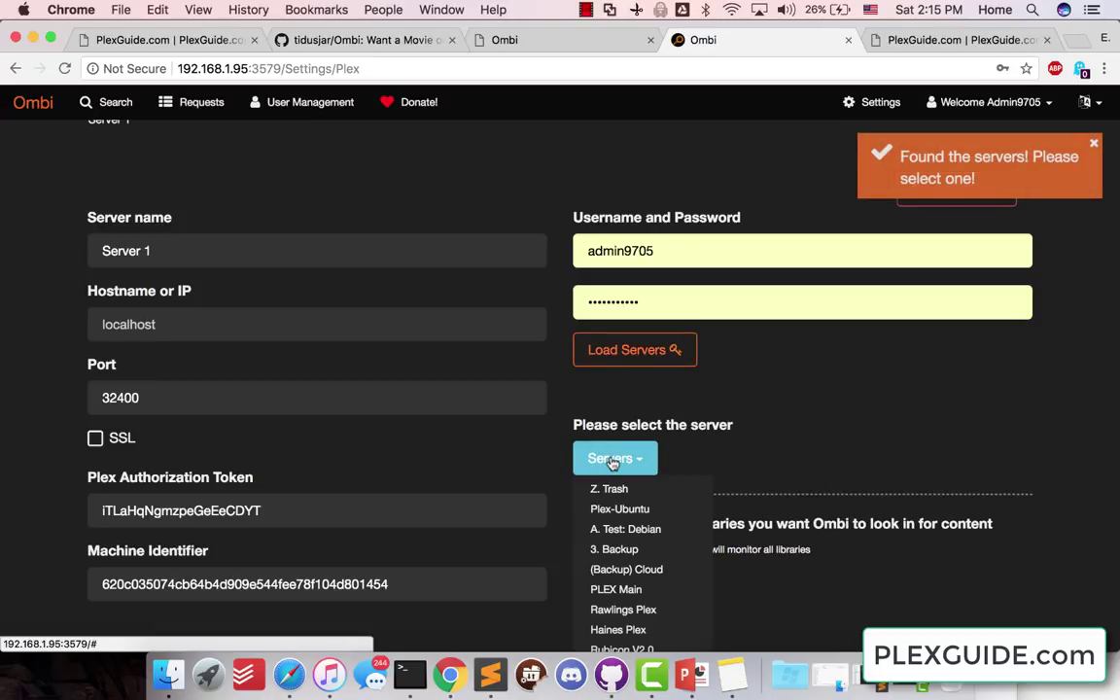
pyautogui.click(612, 462)
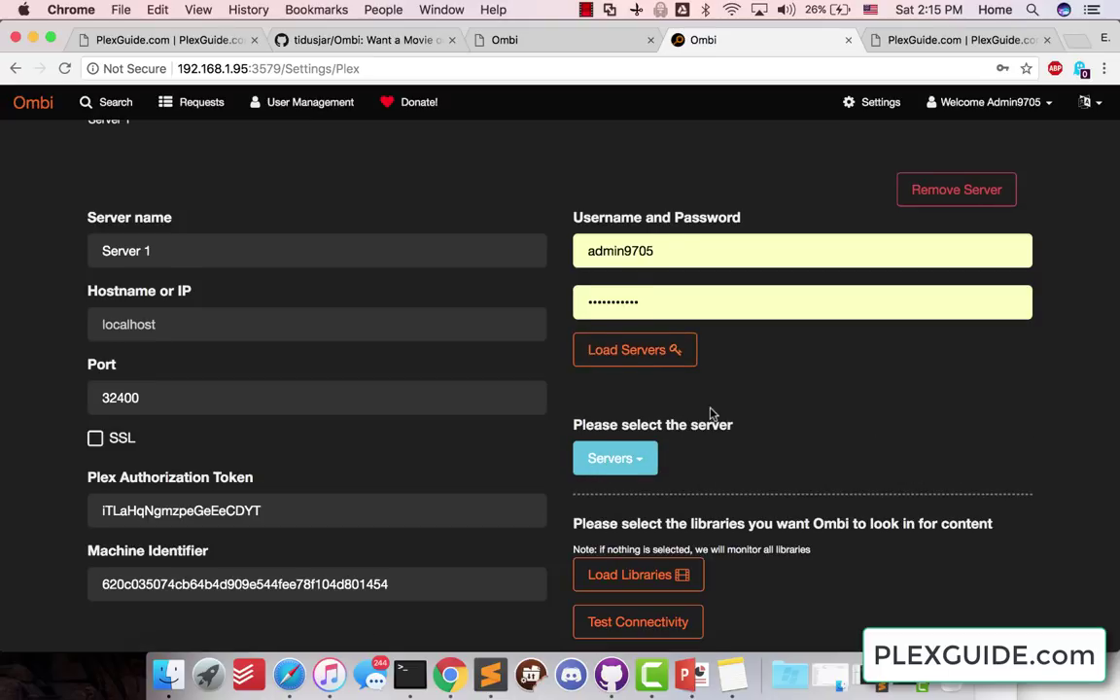
# - Select the whole server name text in the Plex server configuration
pyautogui.scroll(-2, 711, 413)
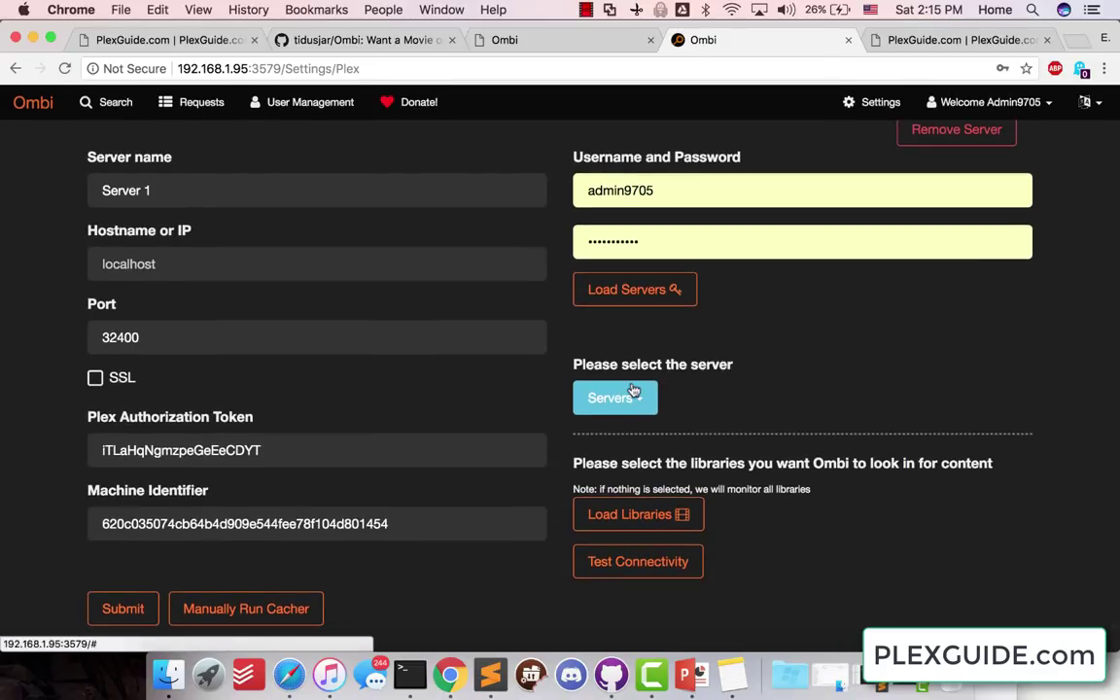
pyautogui.click(171, 193)
pyautogui.press('super+a')
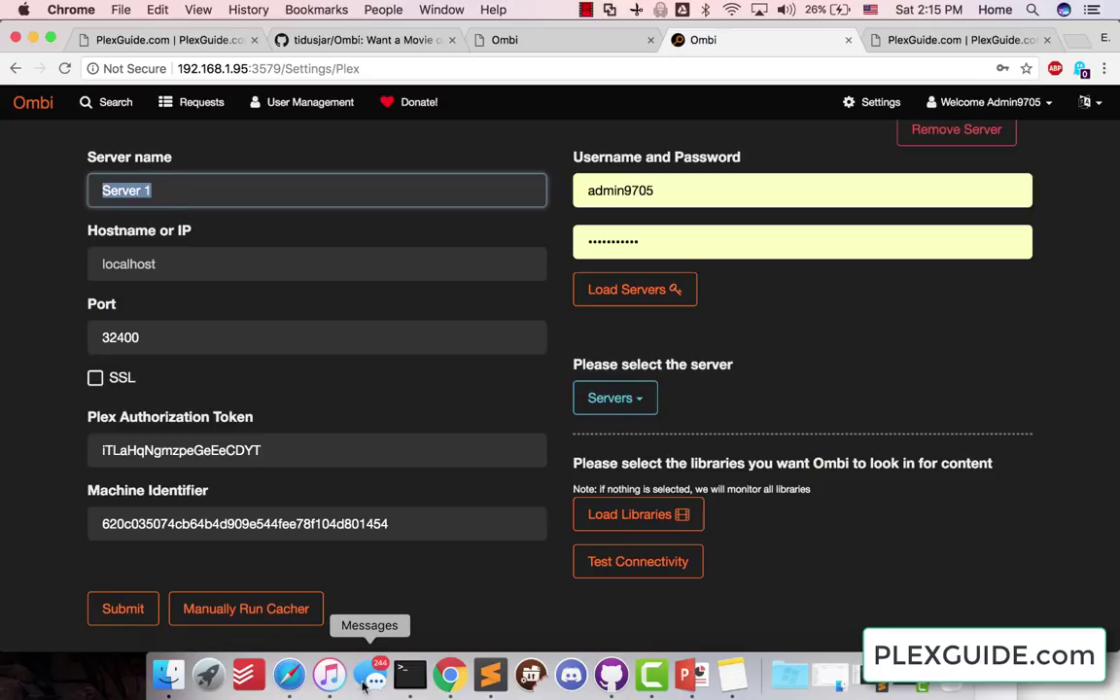
# - Switch to Terminal, continue the Plex deployment with an empty claim token, and return to Ombi in Chrome
pyautogui.click(409, 675)
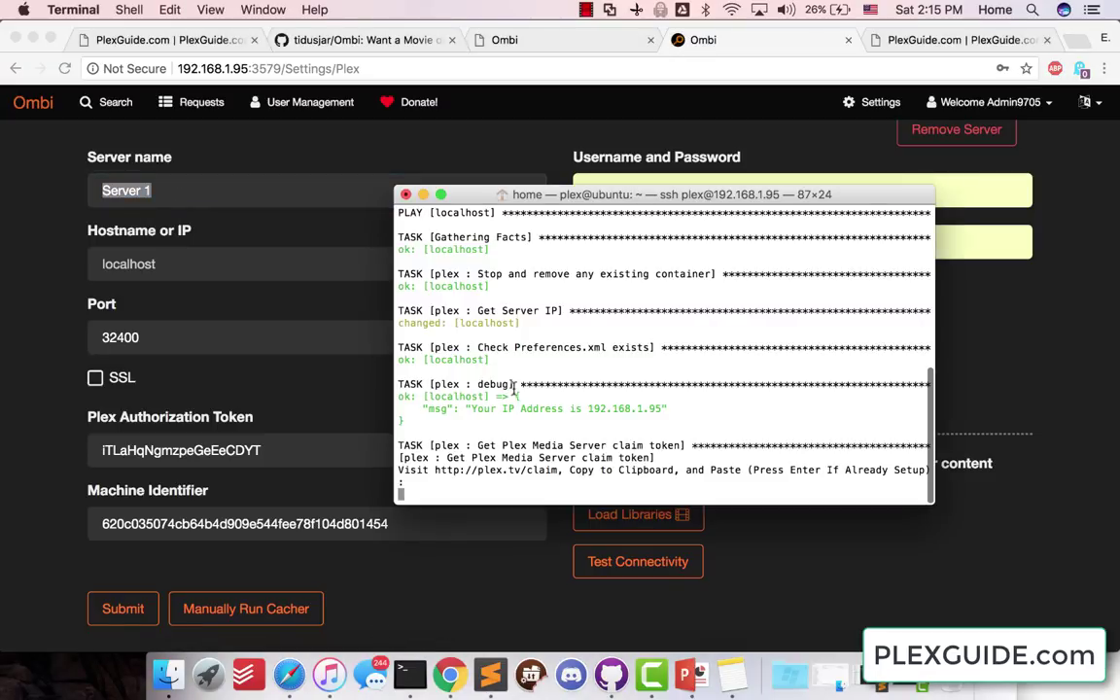
pyautogui.press('Return')
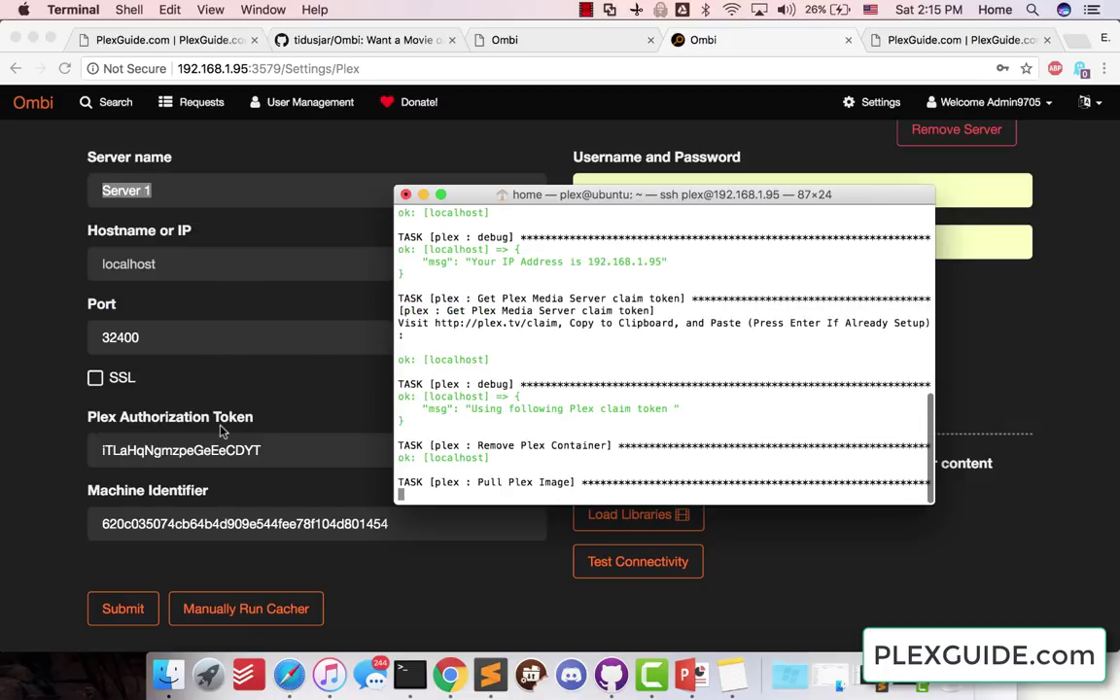
pyautogui.click(350, 381)
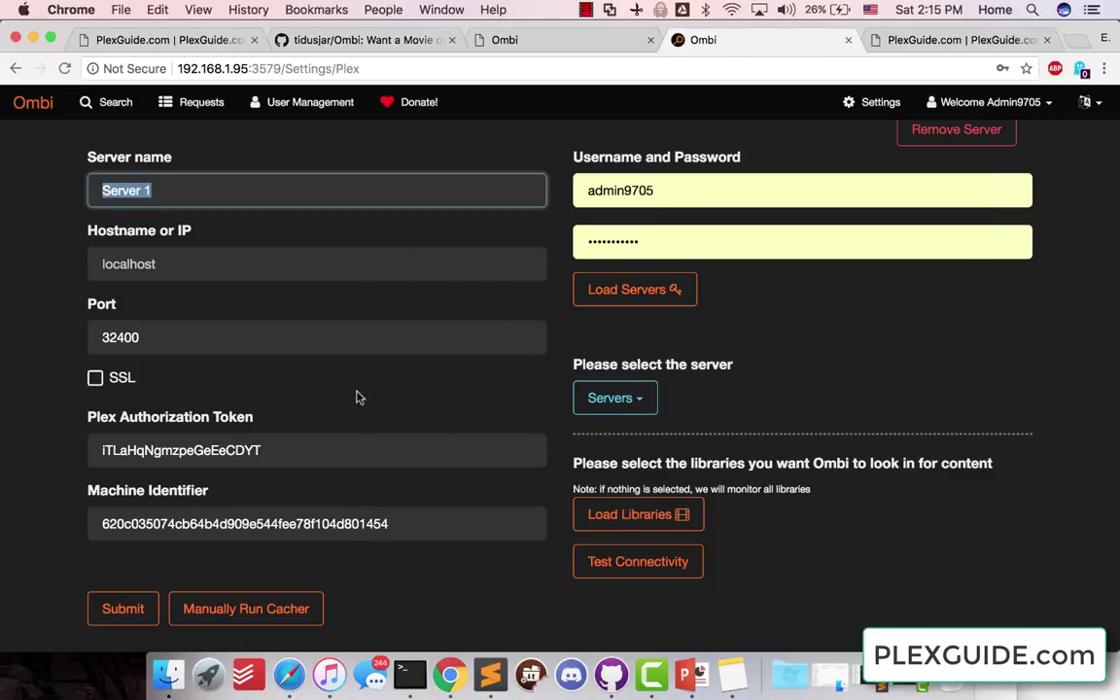
# - Submit the Plex configuration for Server 1
pyautogui.scroll(5, 291, 292)
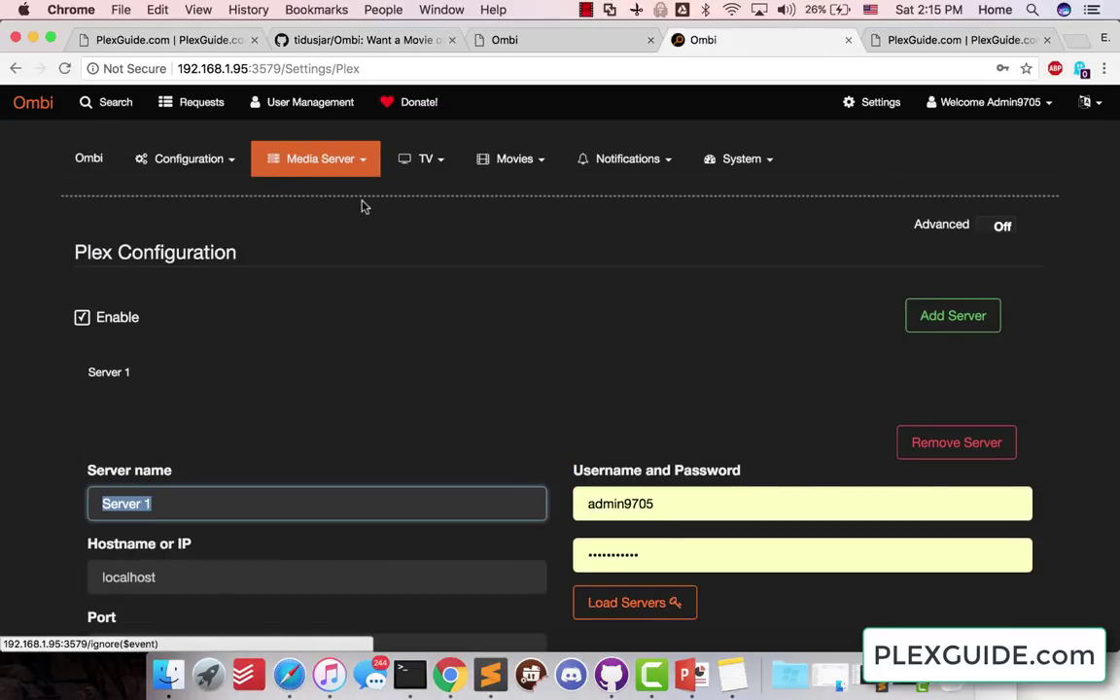
pyautogui.scroll(-5, 363, 205)
pyautogui.click(123, 608)
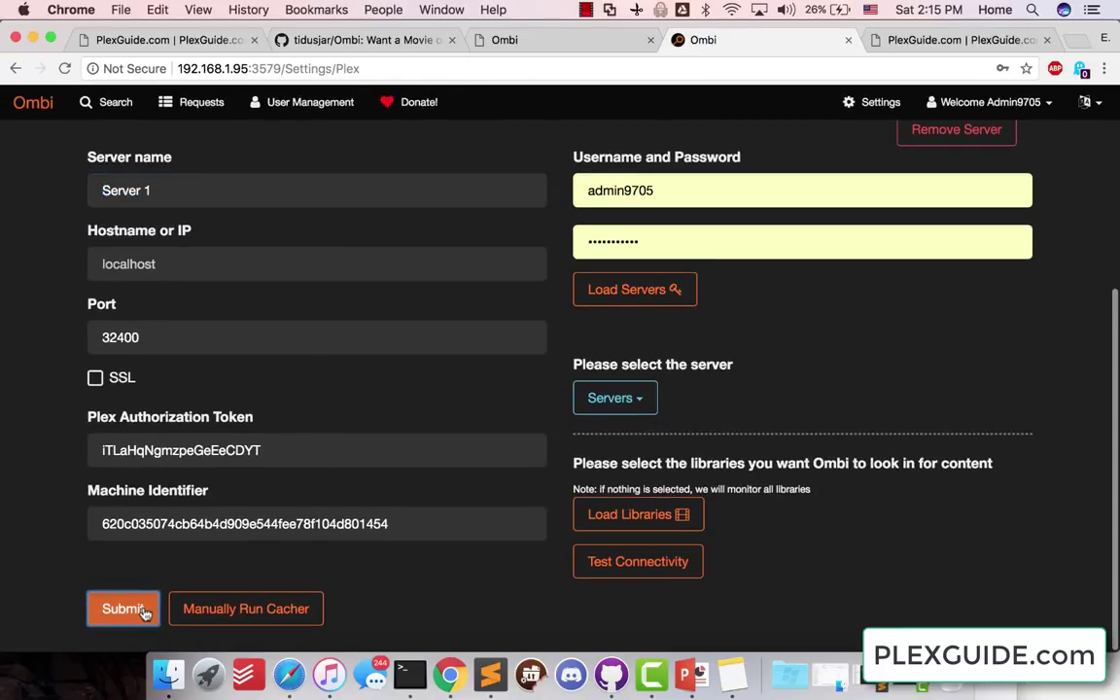
pyautogui.scroll(5, 277, 385)
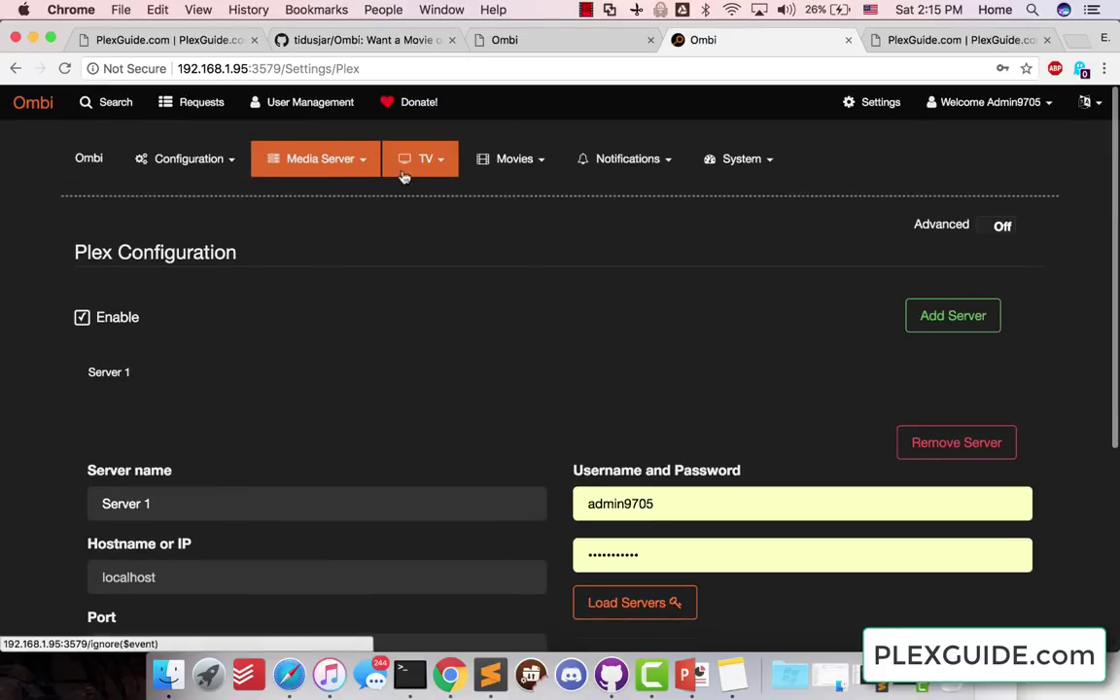
pyautogui.moveTo(408, 158)
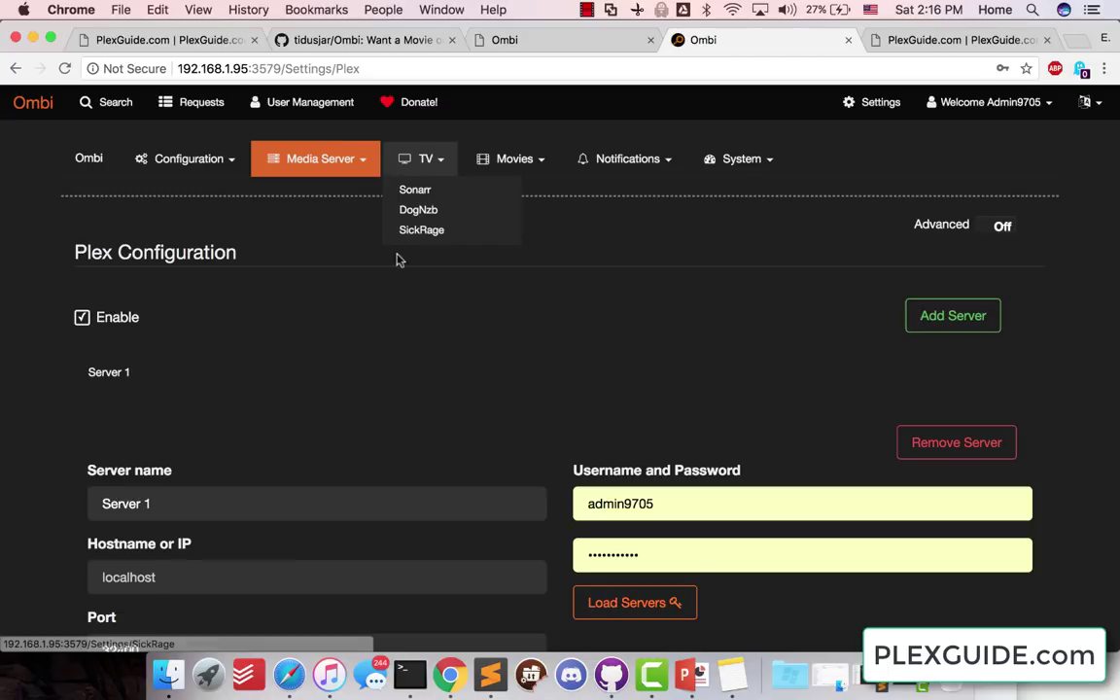
pyautogui.click(500, 160)
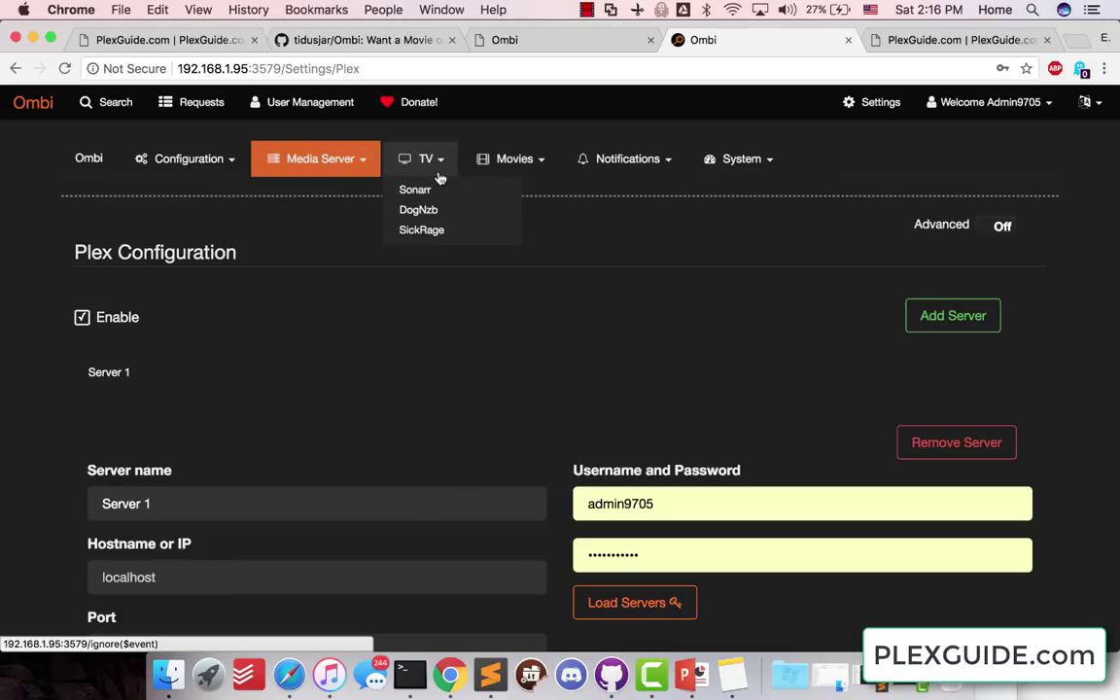
pyautogui.moveTo(513, 161)
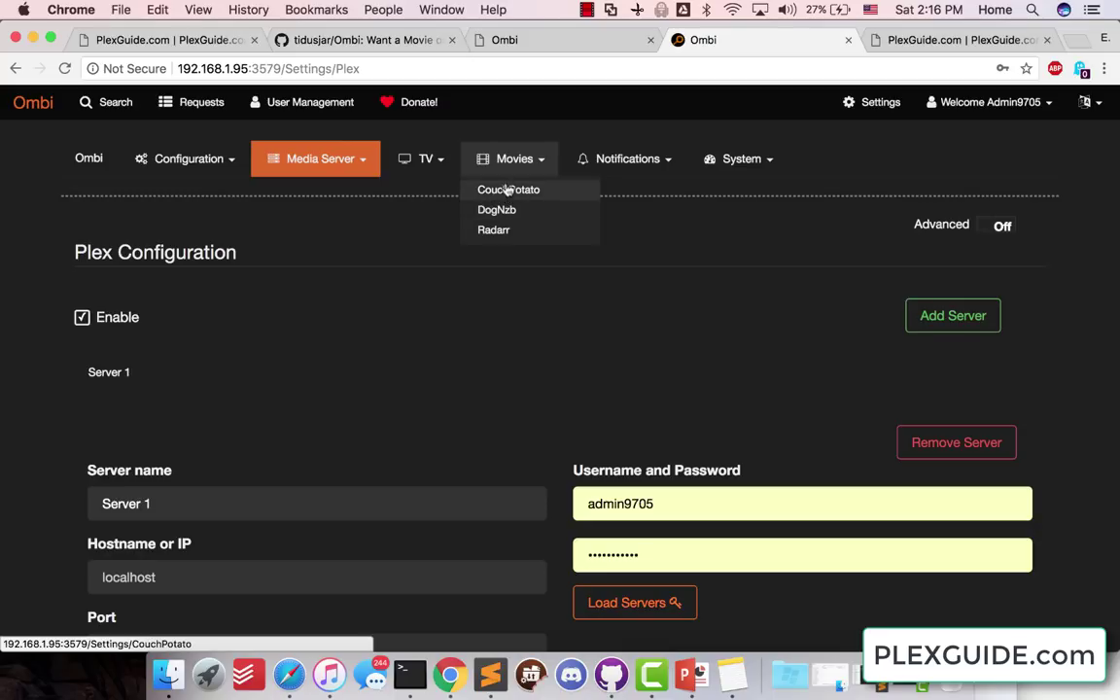
# - Open the email notification settings and examine the enable, authentication and SMTP options
pyautogui.moveTo(610, 176)
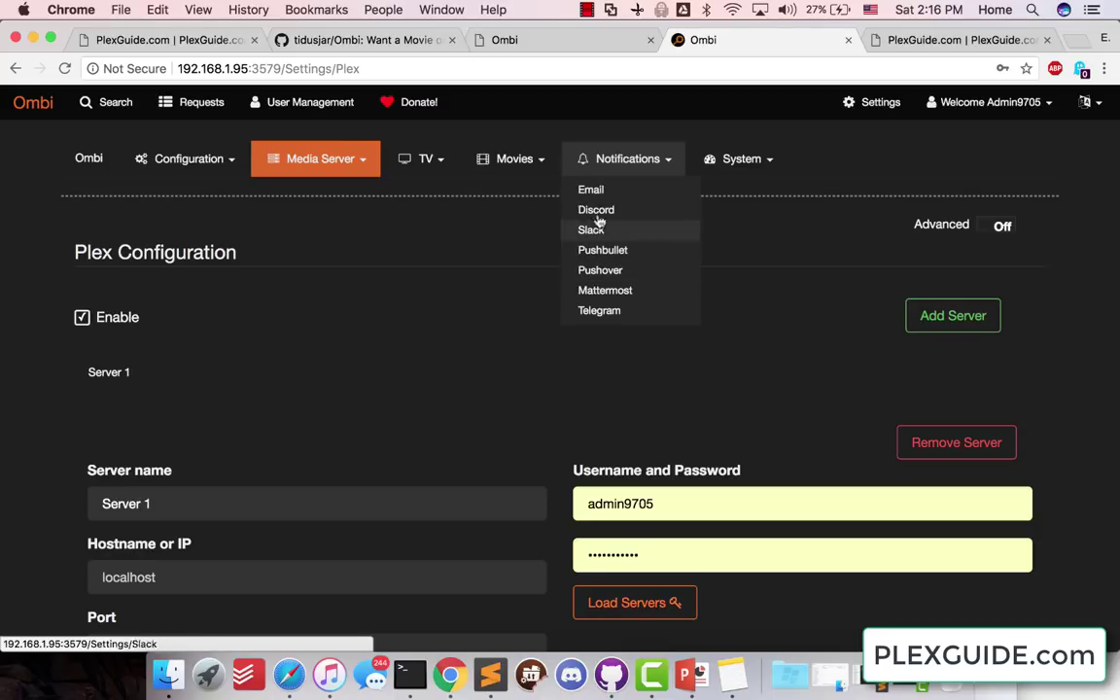
pyautogui.click(593, 189)
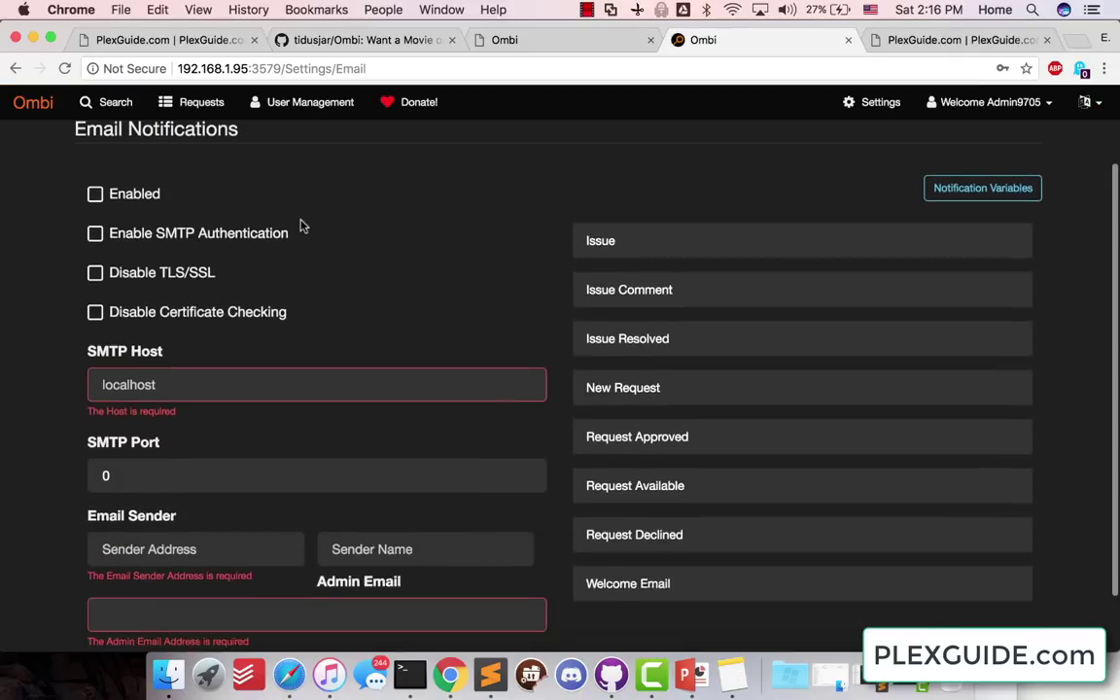
pyautogui.scroll(-1, 302, 226)
pyautogui.scroll(2, 170, 246)
pyautogui.scroll(-1, 170, 249)
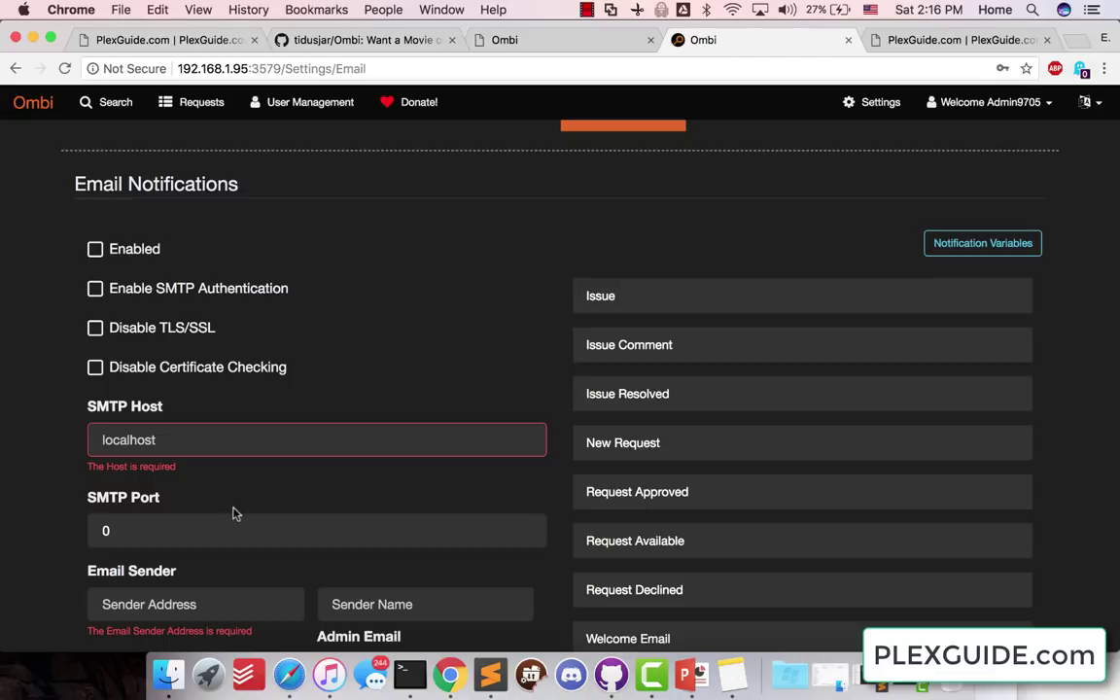
pyautogui.scroll(-1, 165, 275)
pyautogui.scroll(1, 139, 286)
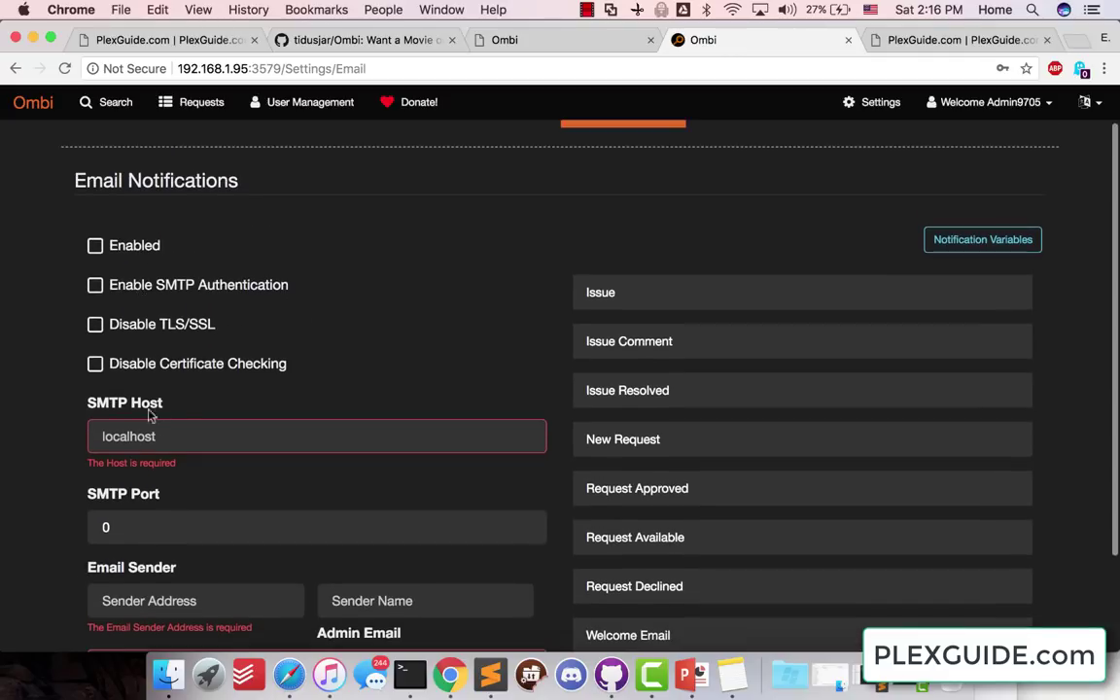
pyautogui.scroll(-2, 178, 382)
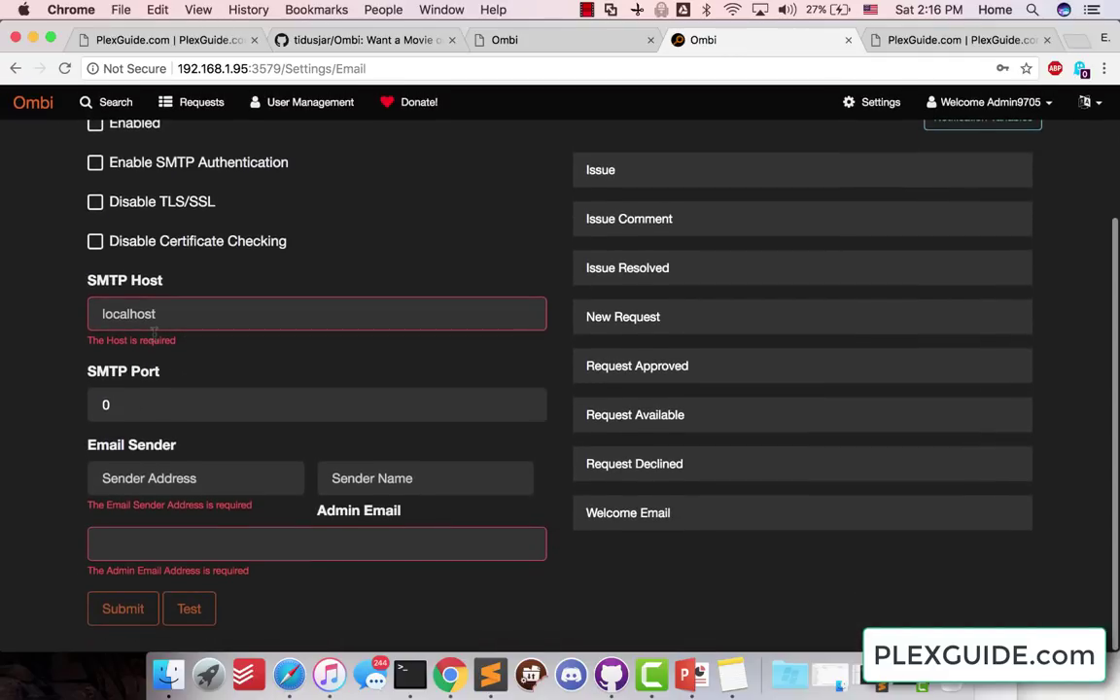
pyautogui.scroll(1, 153, 334)
# - Go through the SMTP host, SMTP port and sender address fields of the email notifications without filling them in
pyautogui.click(102, 354)
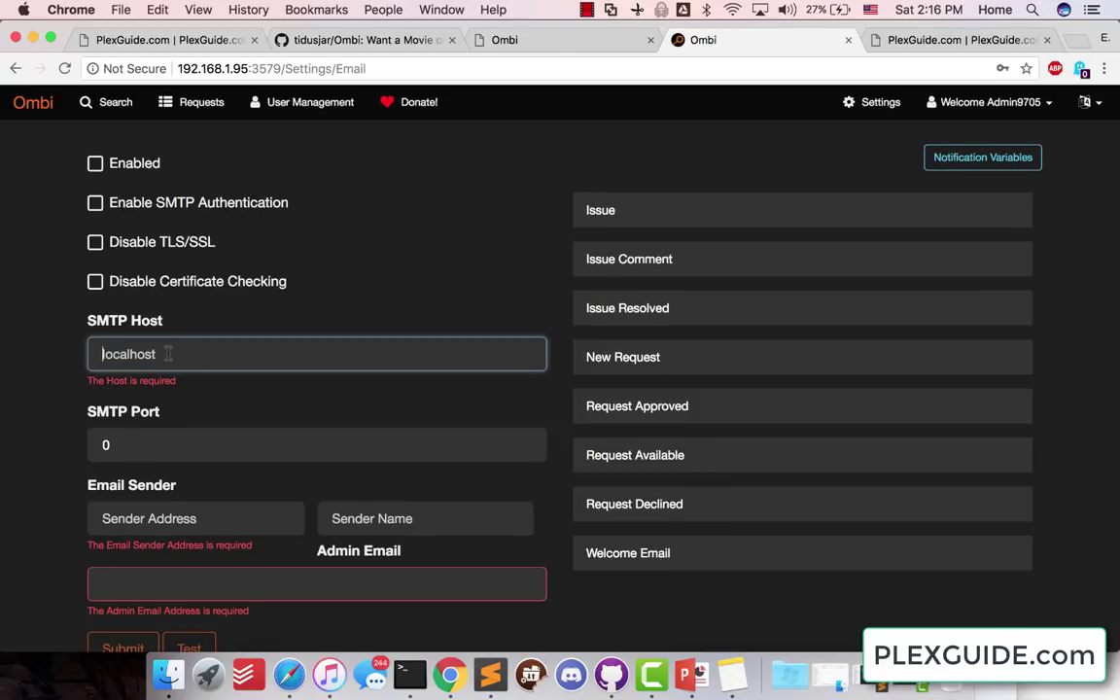
pyautogui.click(116, 446)
pyautogui.scroll(-1, 124, 457)
pyautogui.click(127, 471)
pyautogui.scroll(4, 189, 345)
pyautogui.scroll(-1, 191, 343)
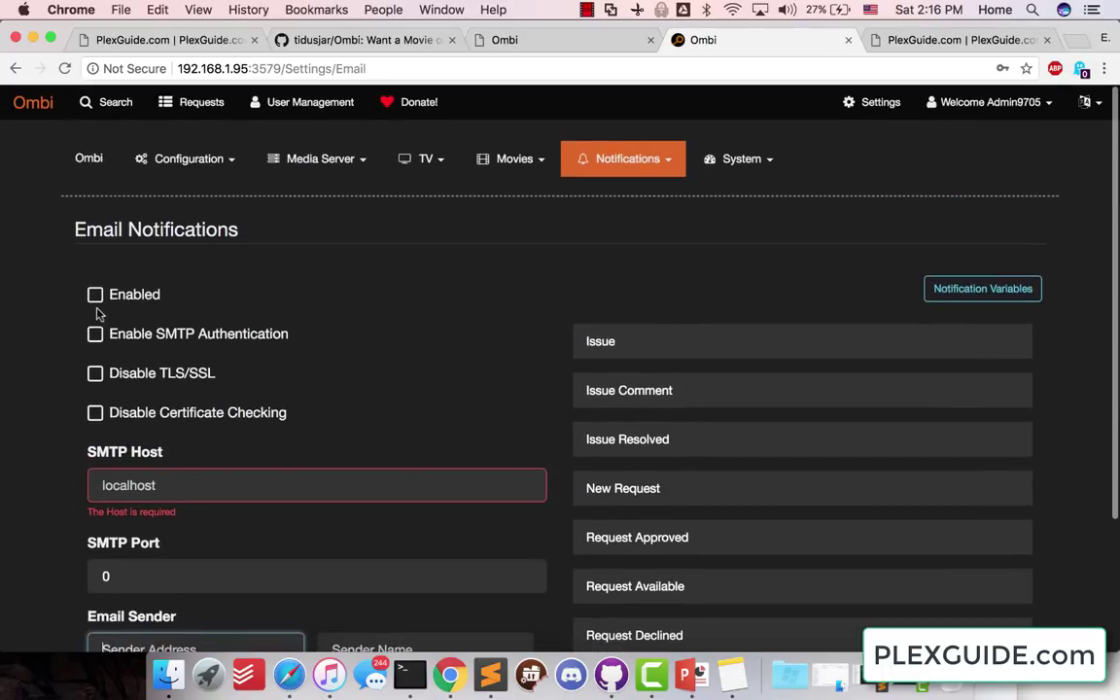
pyautogui.scroll(-2, 340, 366)
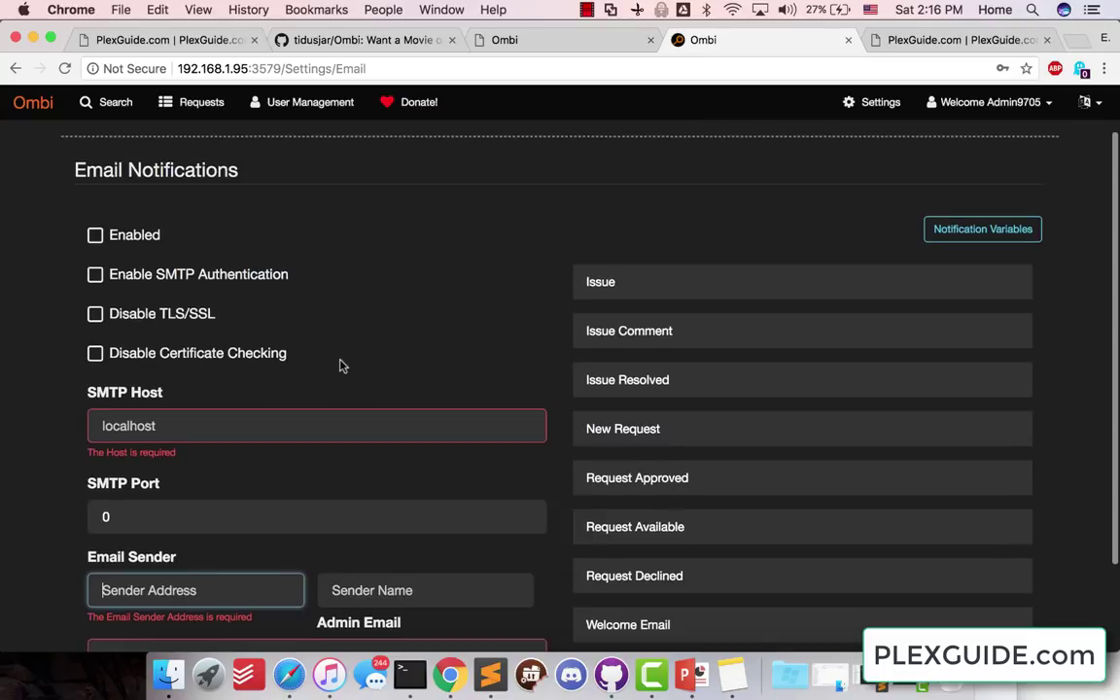
pyautogui.scroll(-3, 486, 306)
# - Expand the Issue Comment email template and look over its subject and message along with the other notification types
pyautogui.click(647, 249)
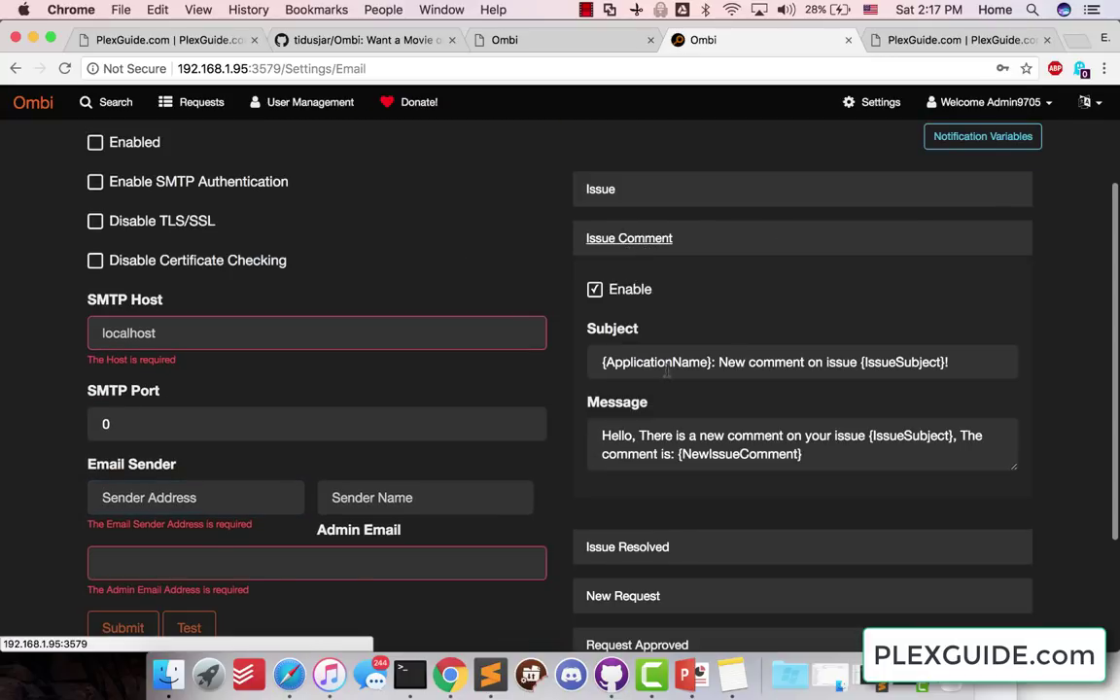
pyautogui.scroll(-6, 534, 438)
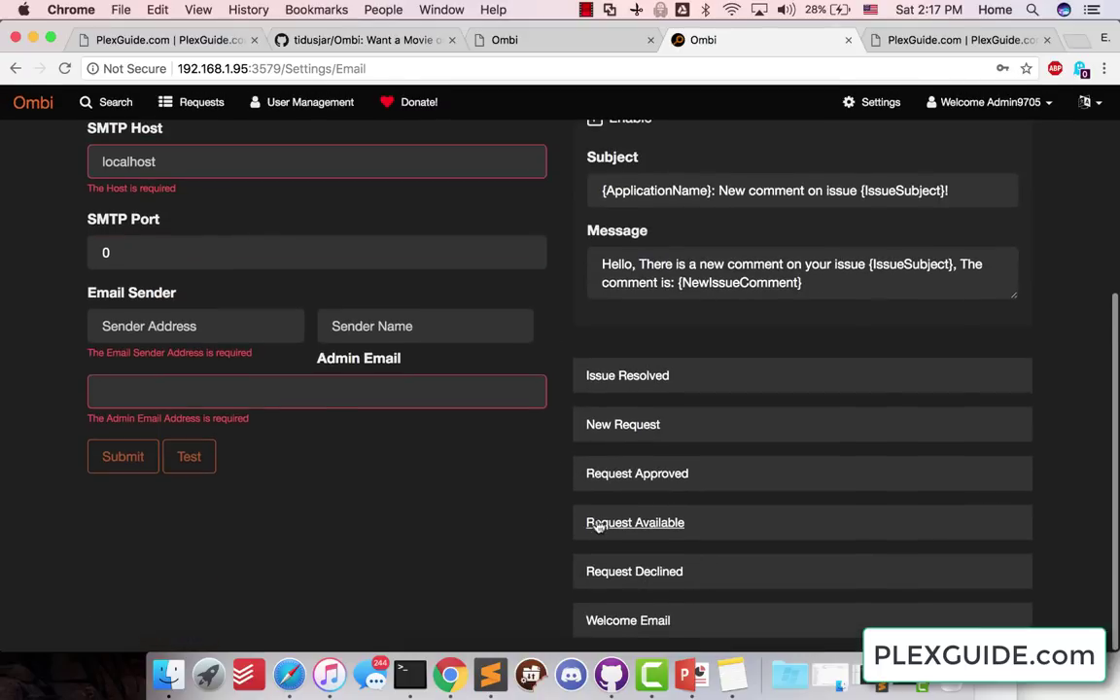
pyautogui.scroll(6, 457, 445)
pyautogui.scroll(3, 413, 398)
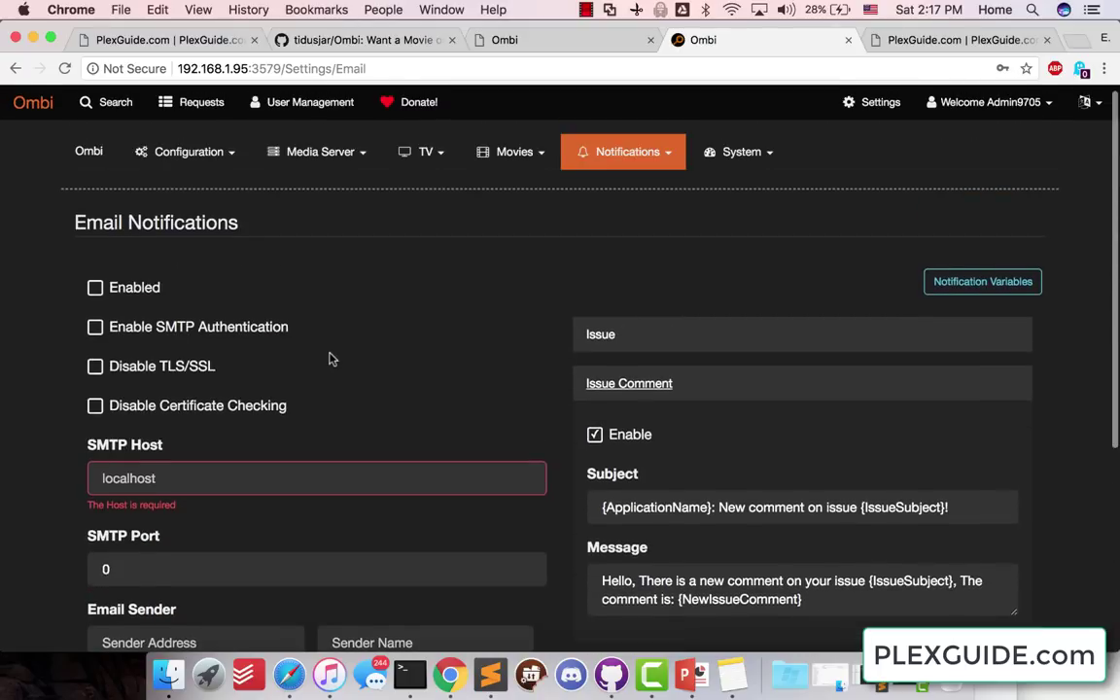
pyautogui.scroll(1, 350, 331)
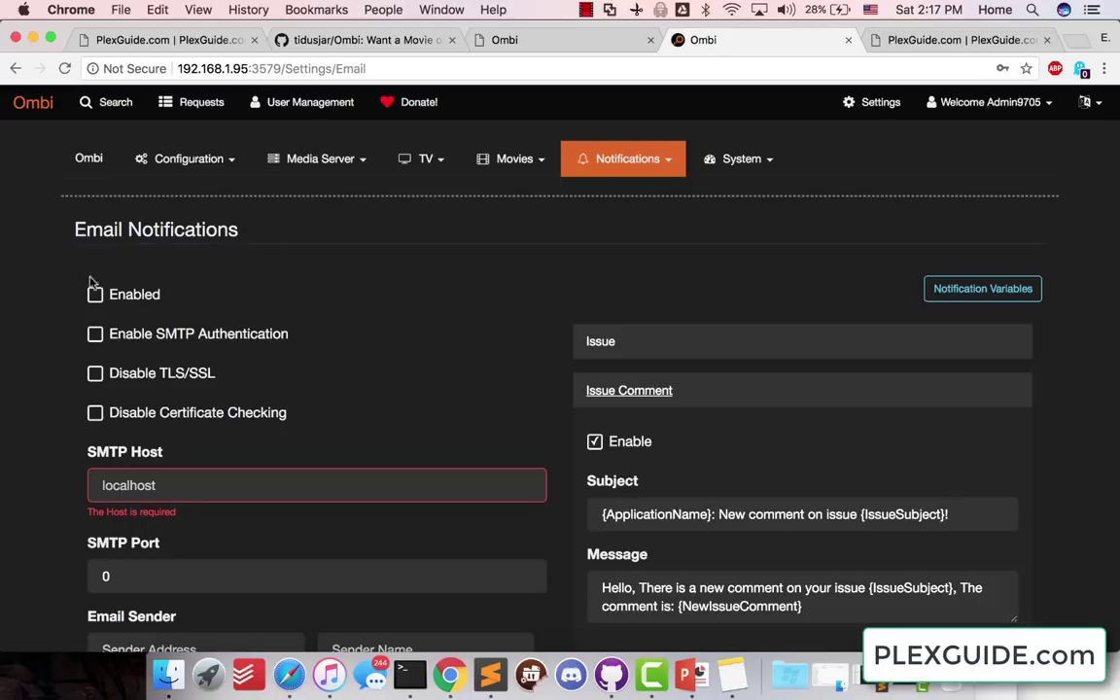
# - View the Discord notification settings and the list of other notification services, and open the system update settings
pyautogui.moveTo(634, 164)
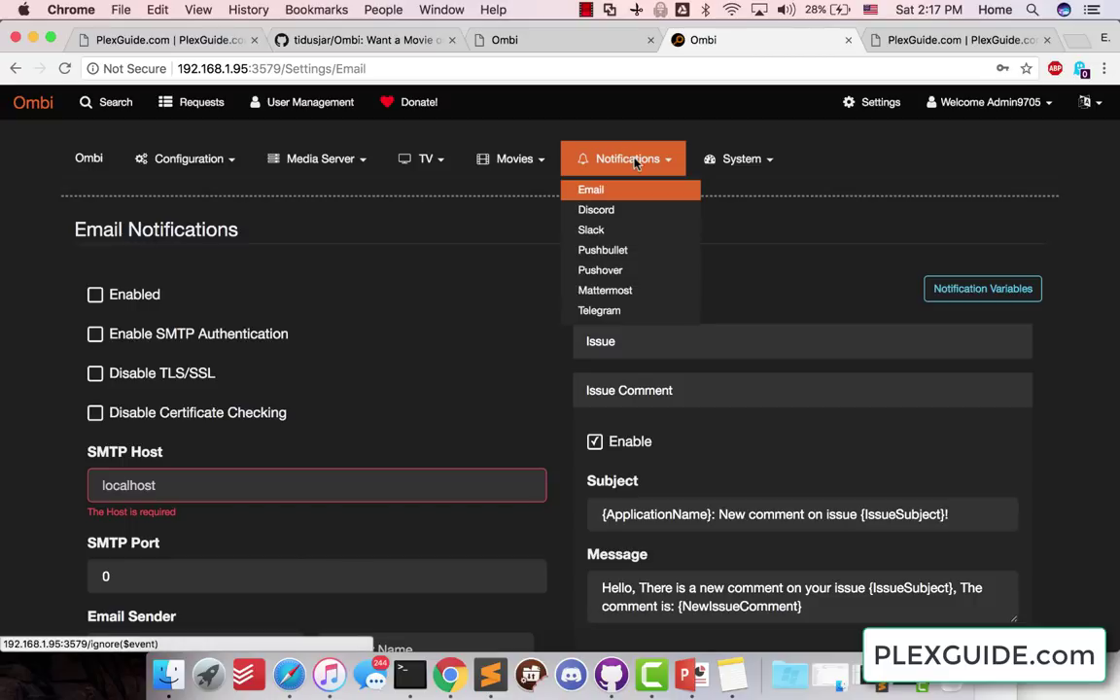
pyautogui.click(600, 211)
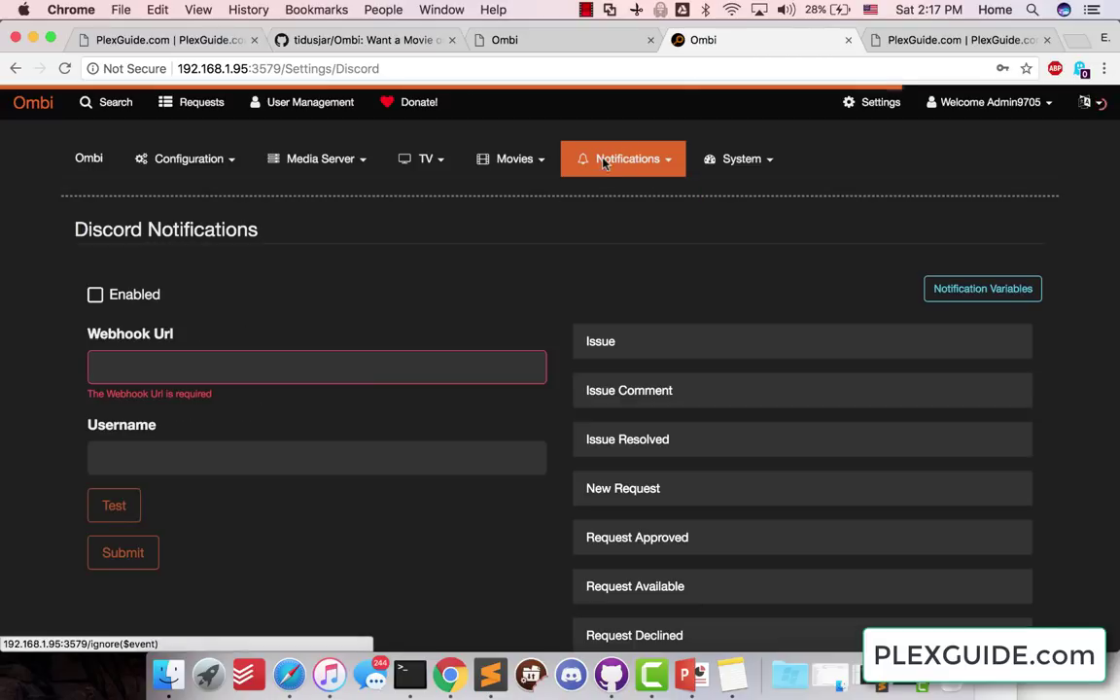
pyautogui.moveTo(629, 146)
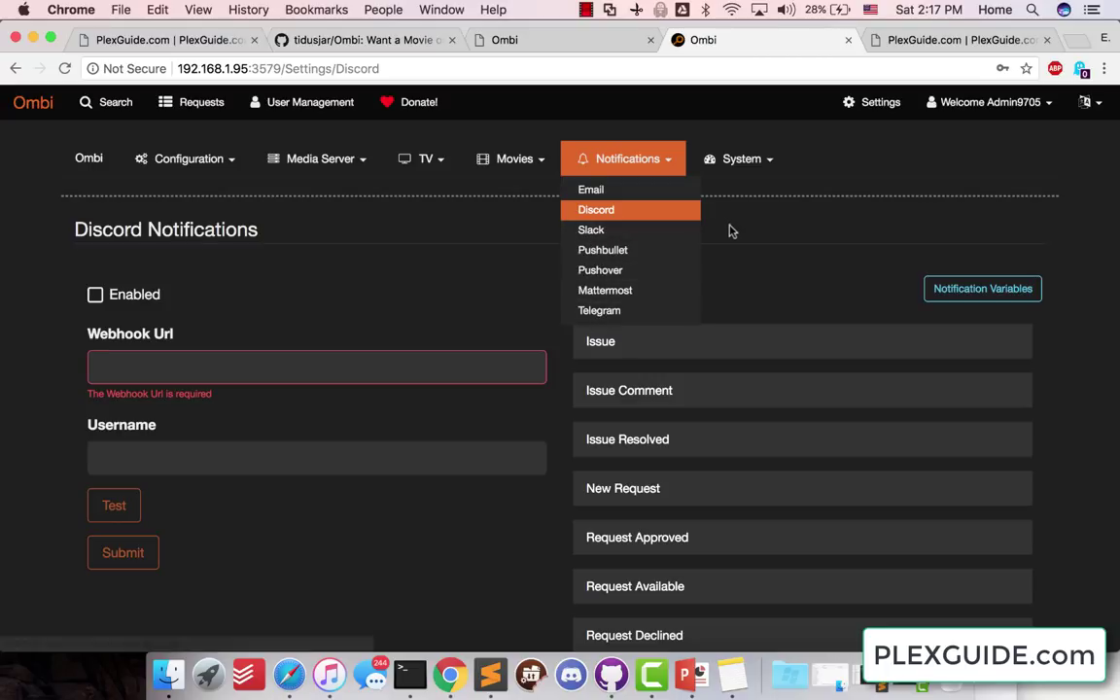
pyautogui.moveTo(731, 178)
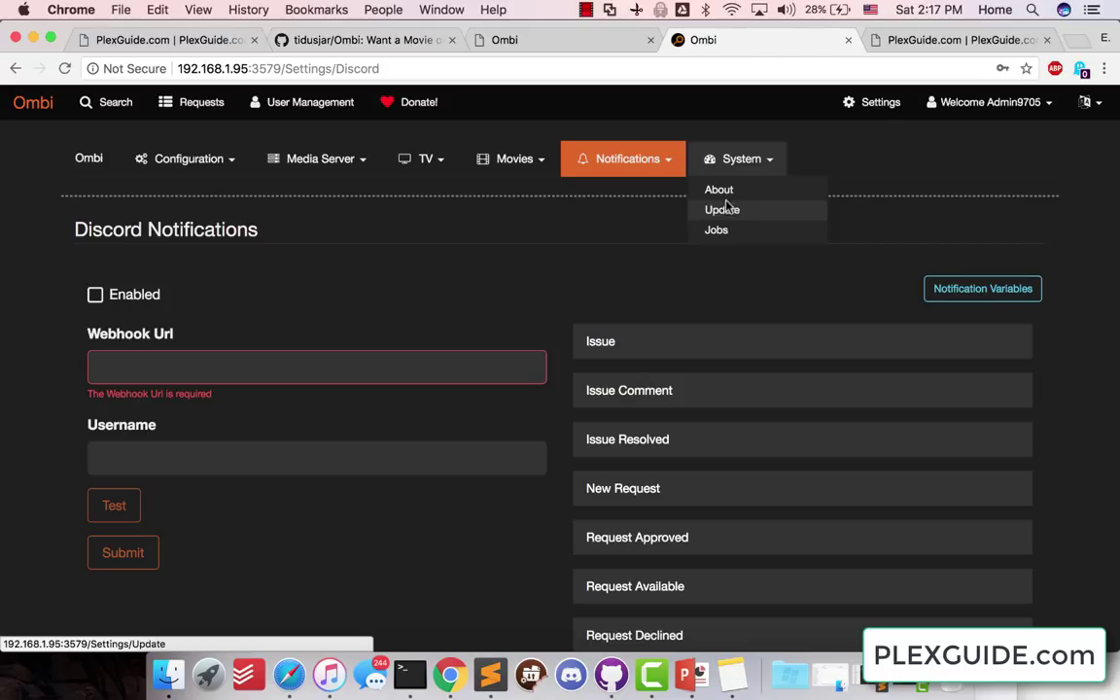
pyautogui.click(725, 209)
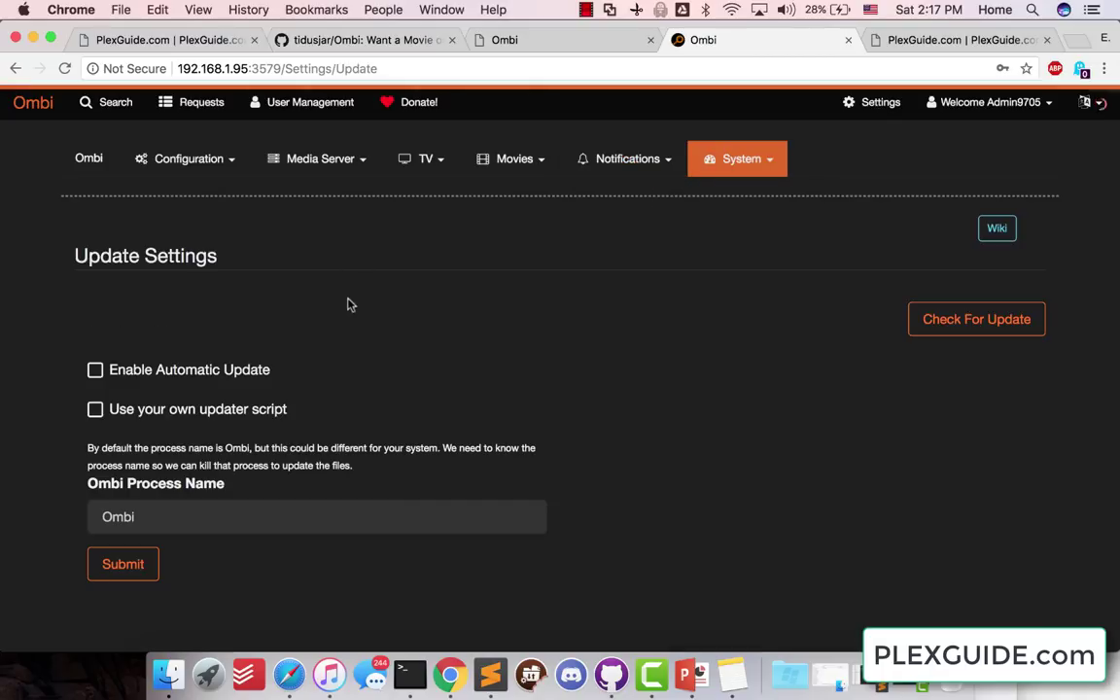
# - Switch to Terminal, acknowledge the remote server warning to continue the Plex deployment, and return to Ombi in Chrome
pyautogui.click(409, 673)
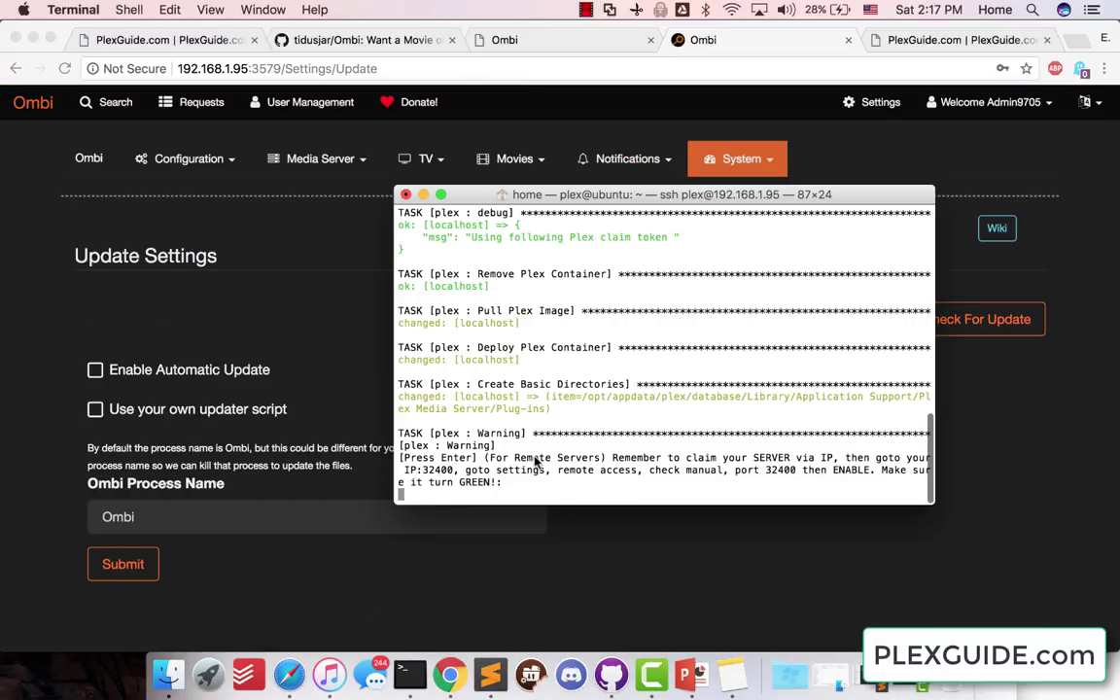
pyautogui.press('Return')
pyautogui.click(305, 329)
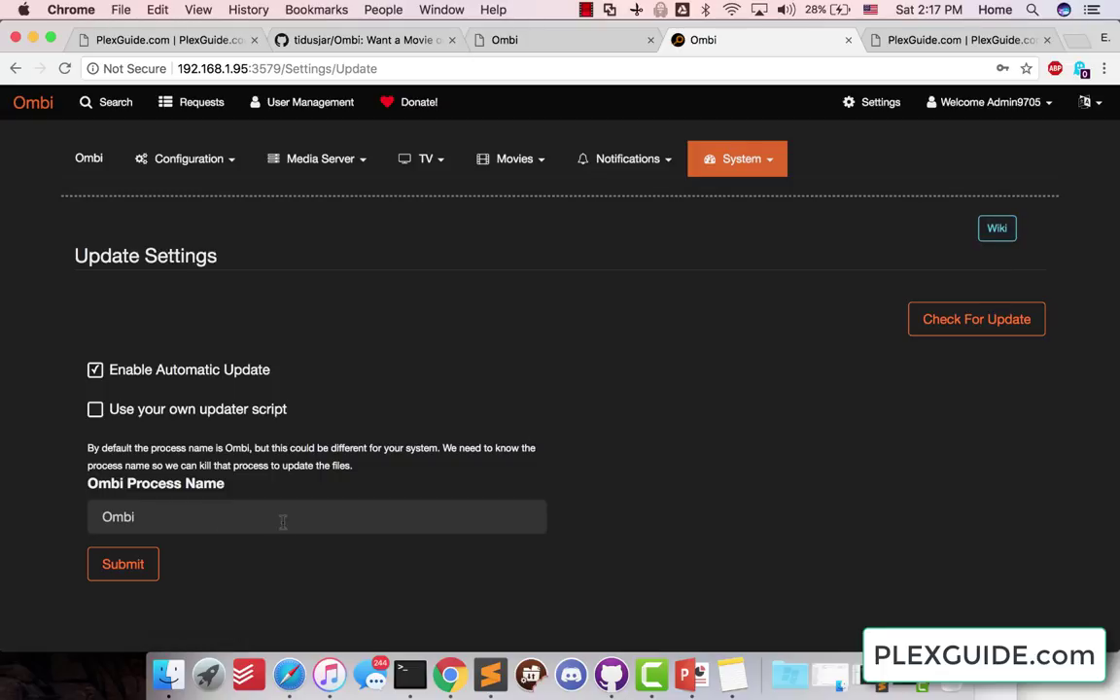
# - Return to the Plex configuration page of the media server settings
pyautogui.click(649, 160)
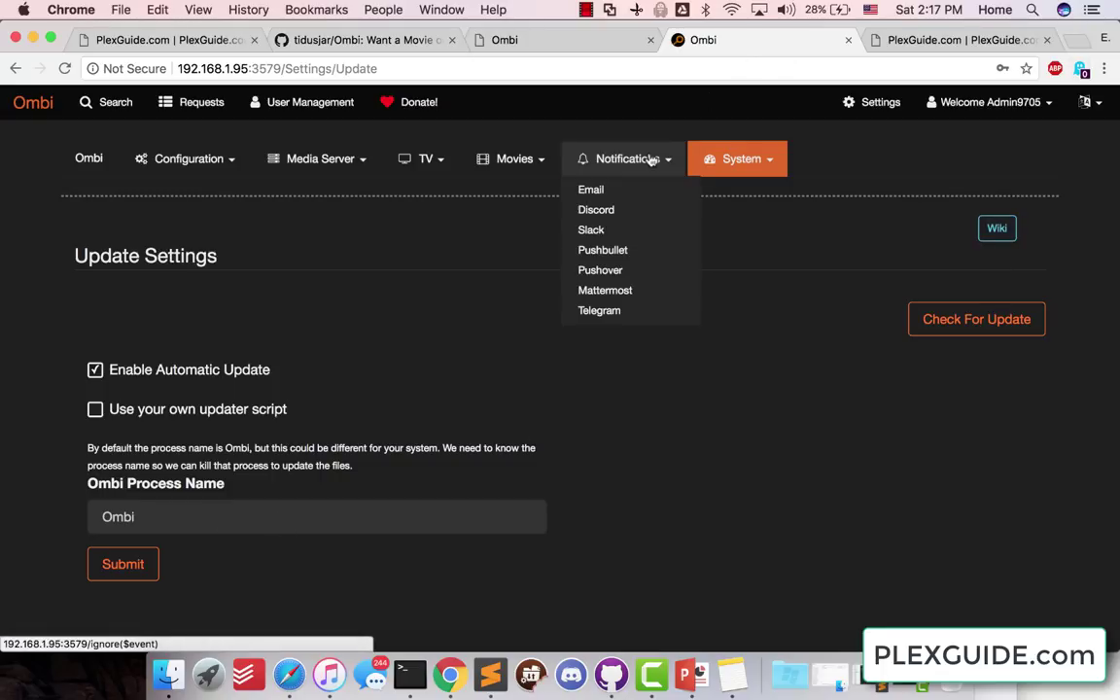
pyautogui.click(326, 173)
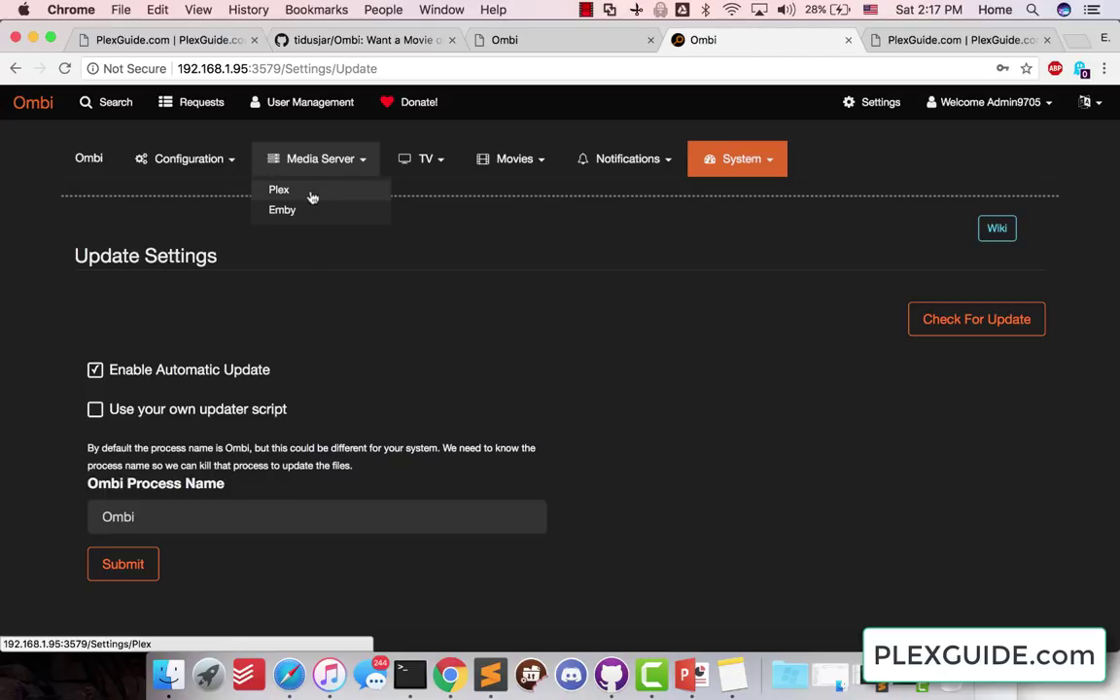
pyautogui.click(311, 196)
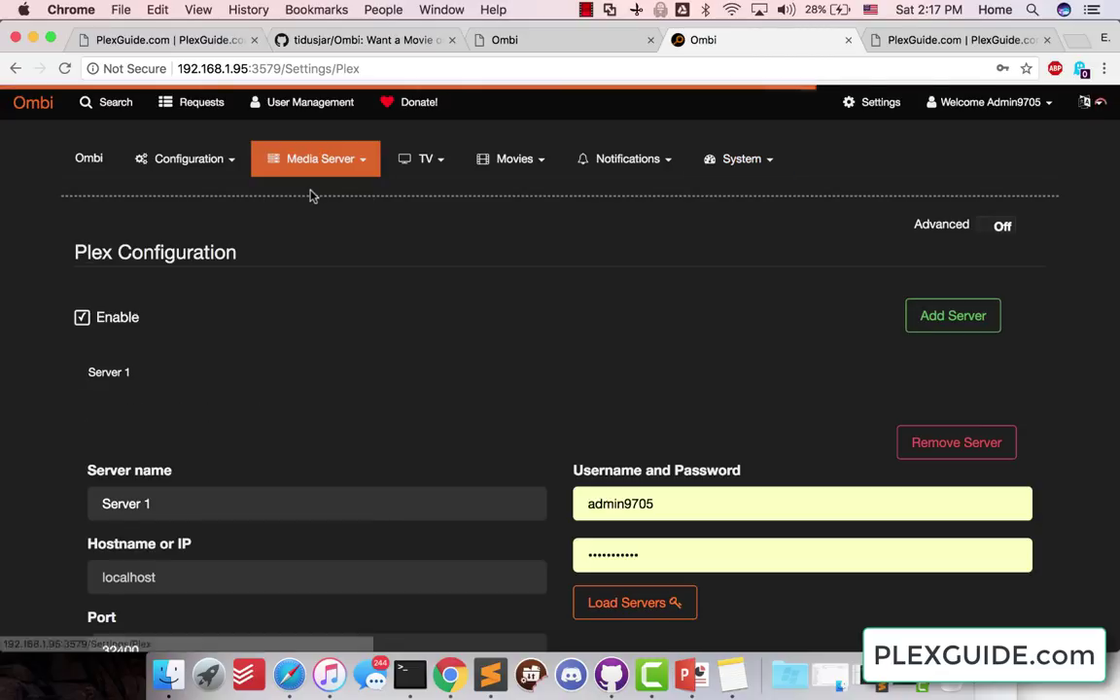
# - Switch to Terminal, finish the Plex deployment by confirming the remaining prompts, and return to Chrome
pyautogui.click(410, 675)
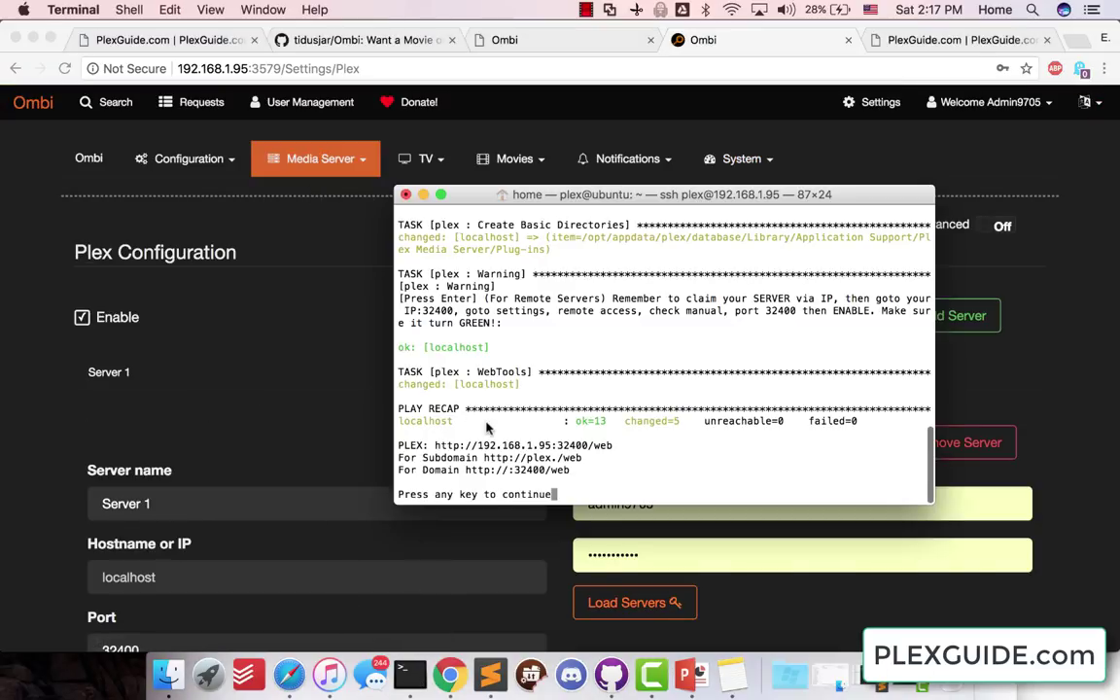
pyautogui.press('Return')
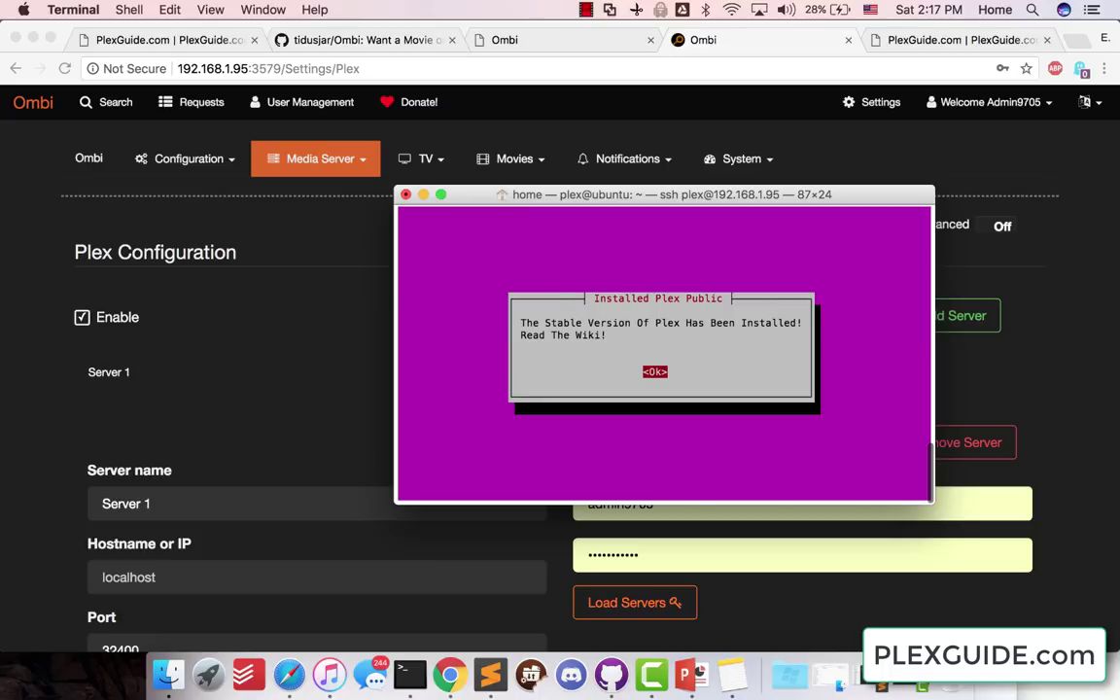
pyautogui.press('Return')
pyautogui.click(321, 416)
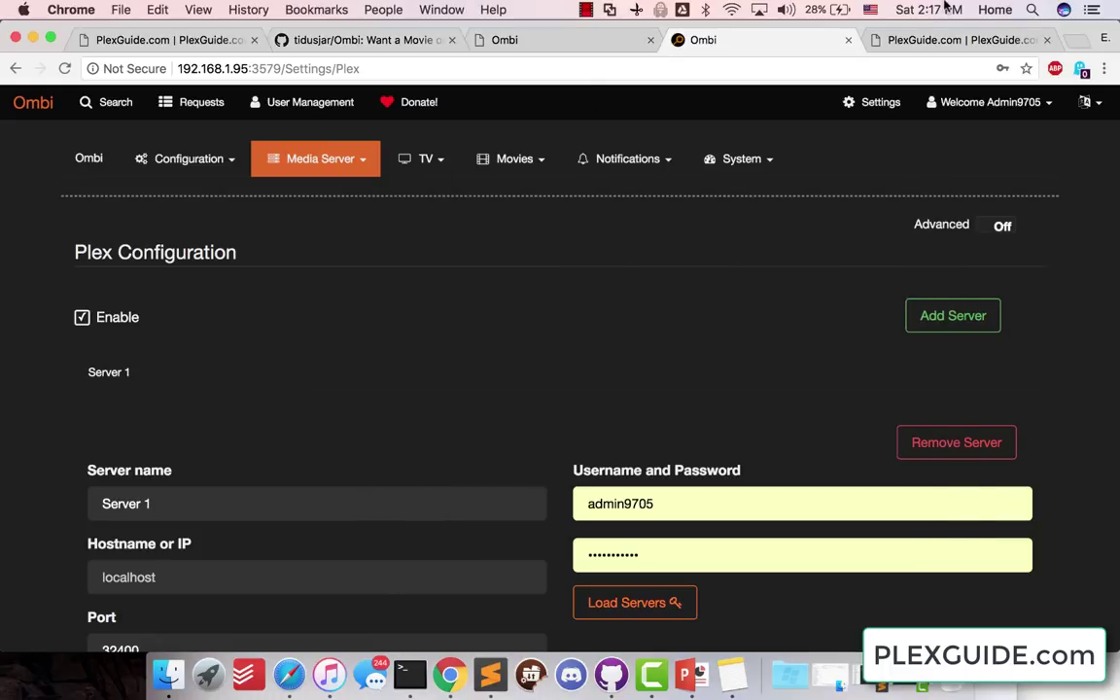
# - Enter the Plex server address 192.168.1.95:32400 in the last PlexGuide browser tab
pyautogui.click(955, 39)
pyautogui.click(668, 69)
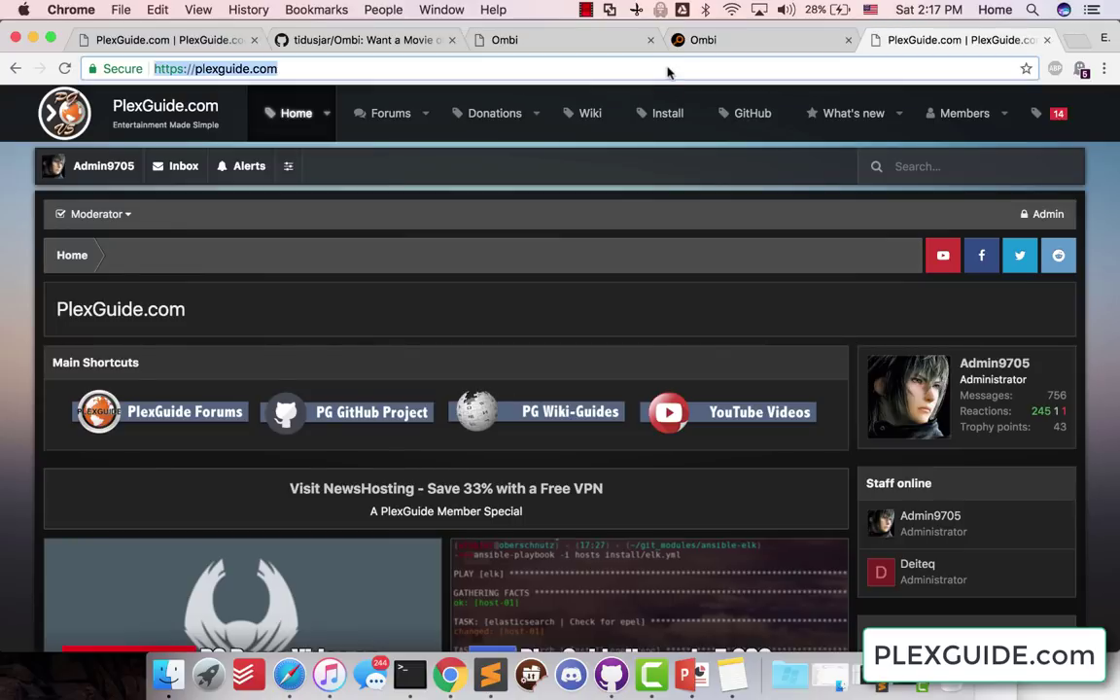
pyautogui.write('192.168')
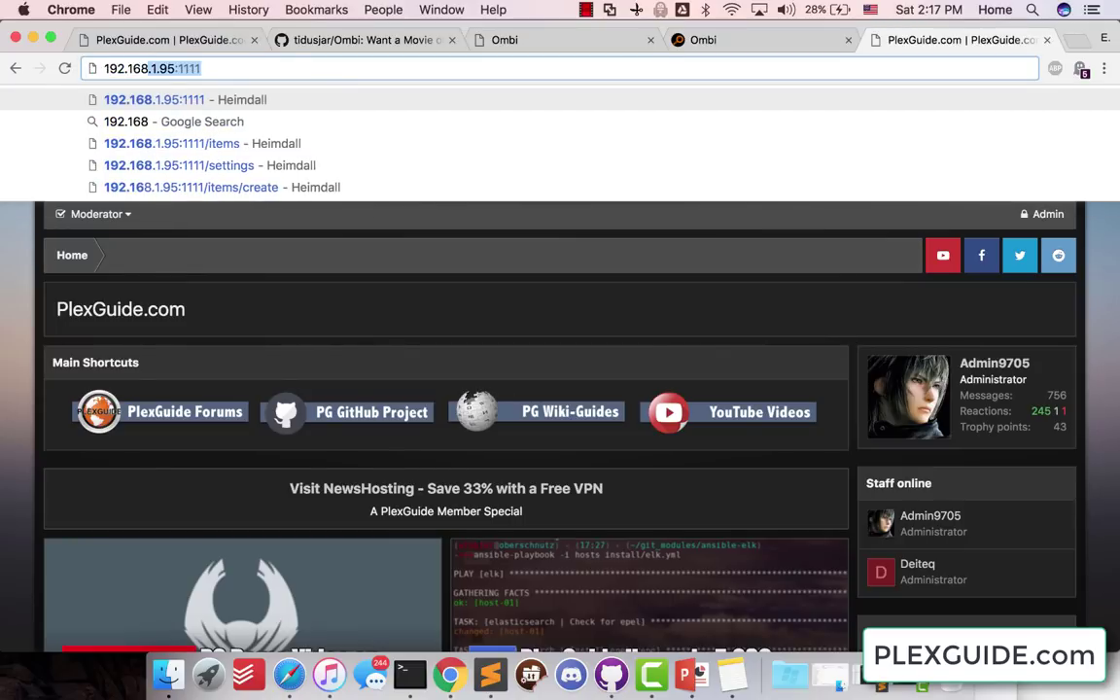
pyautogui.write('.1.95')
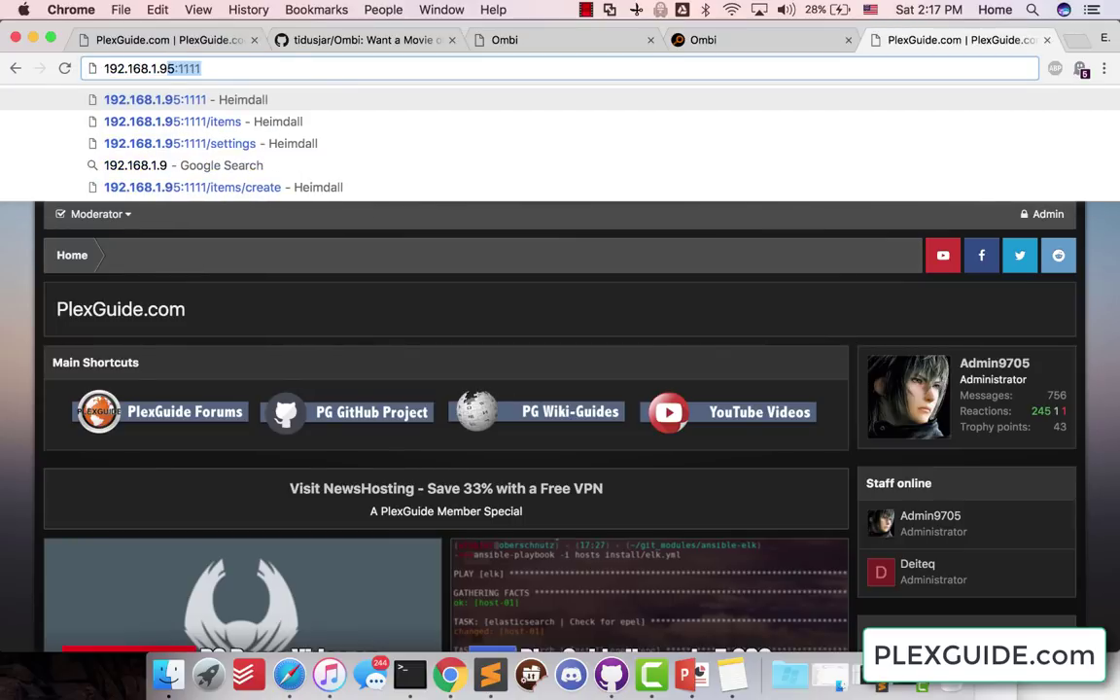
pyautogui.write(':32400')
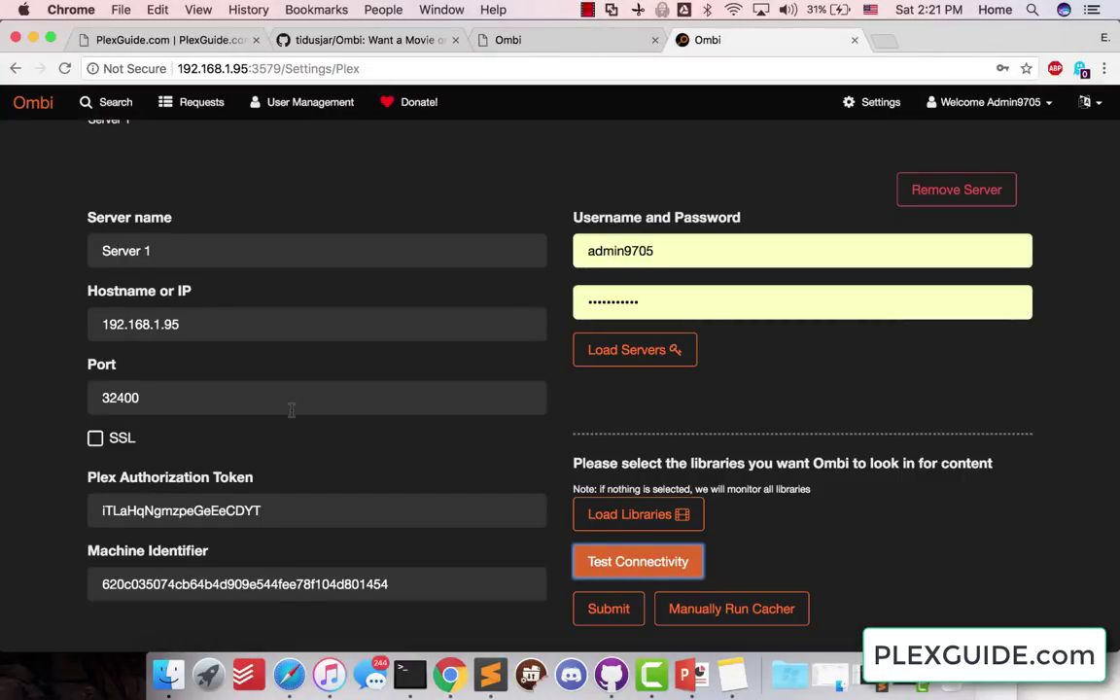
# - Review the Plex server hostname and port, and test Ombi's connectivity to Server 1
pyautogui.click(219, 333)
pyautogui.click(151, 398)
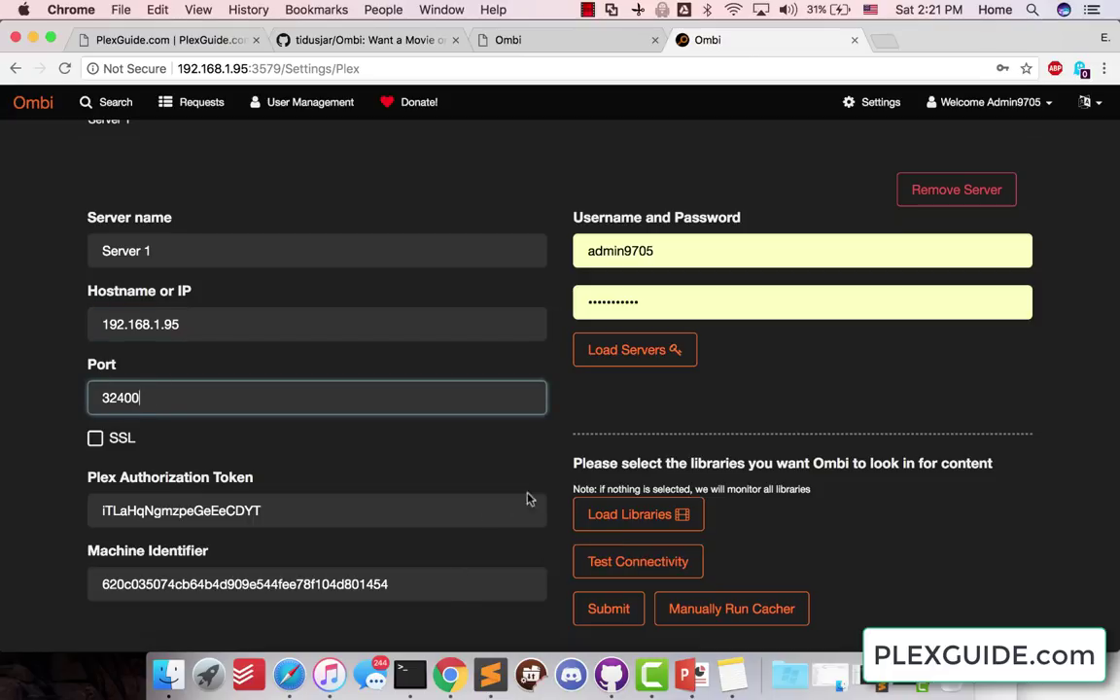
pyautogui.click(627, 573)
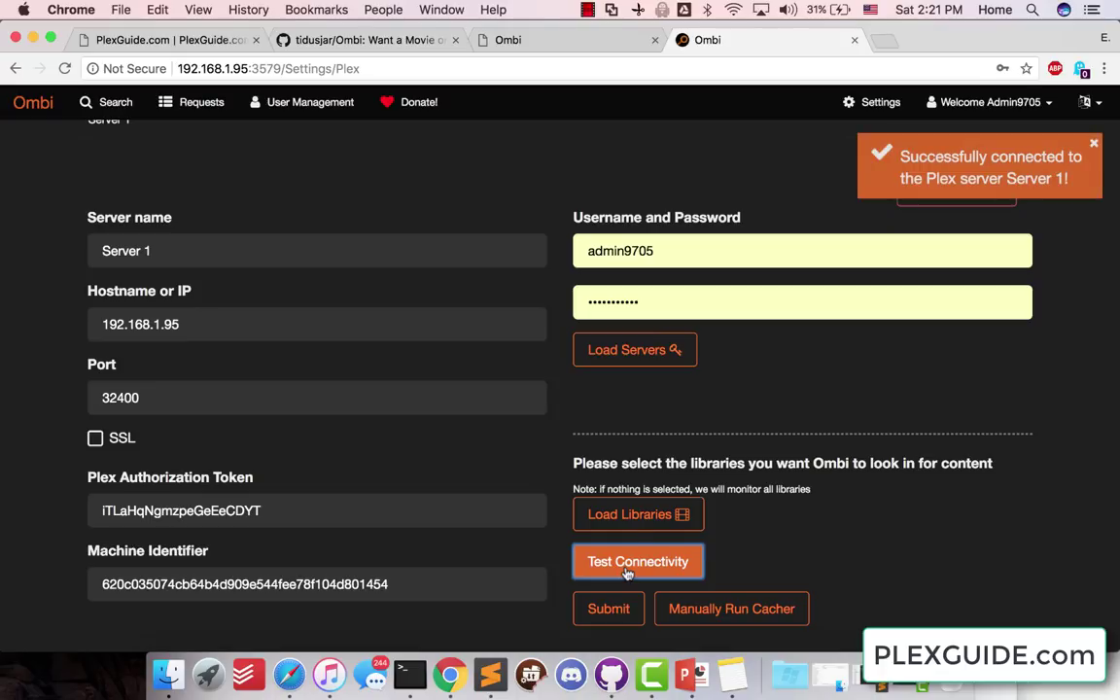
# - Load the Plex libraries for Server 1 and submit the Plex configuration
pyautogui.click(622, 517)
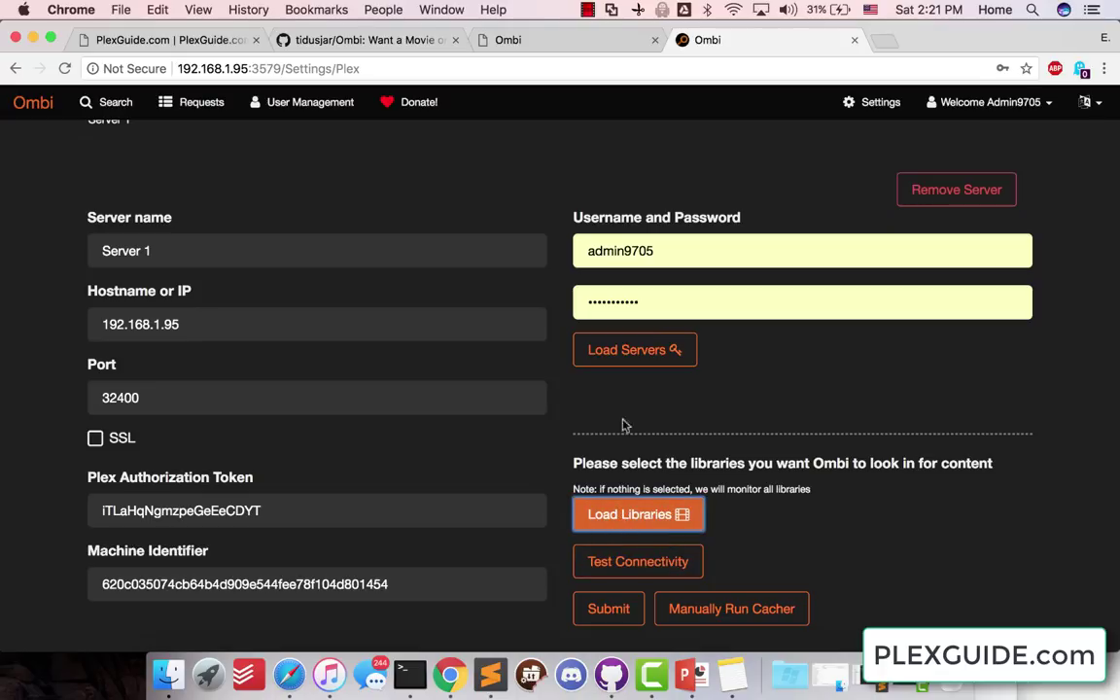
pyautogui.click(610, 611)
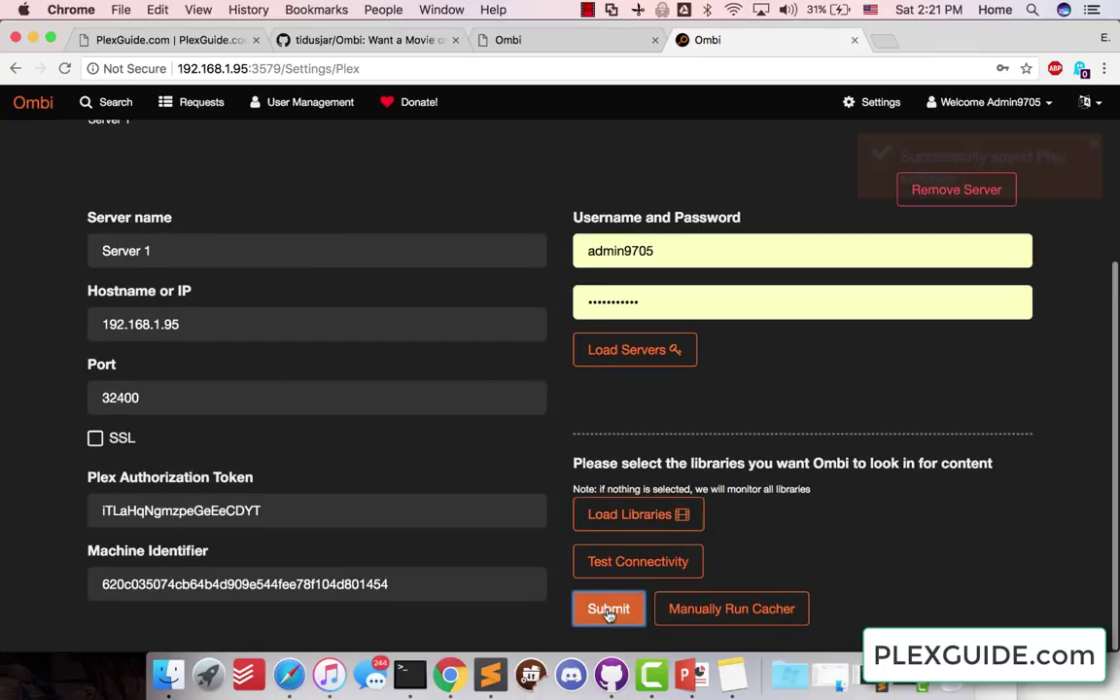
# - Open the Sonarr settings page from the TV settings of Ombi
pyautogui.scroll(3, 215, 239)
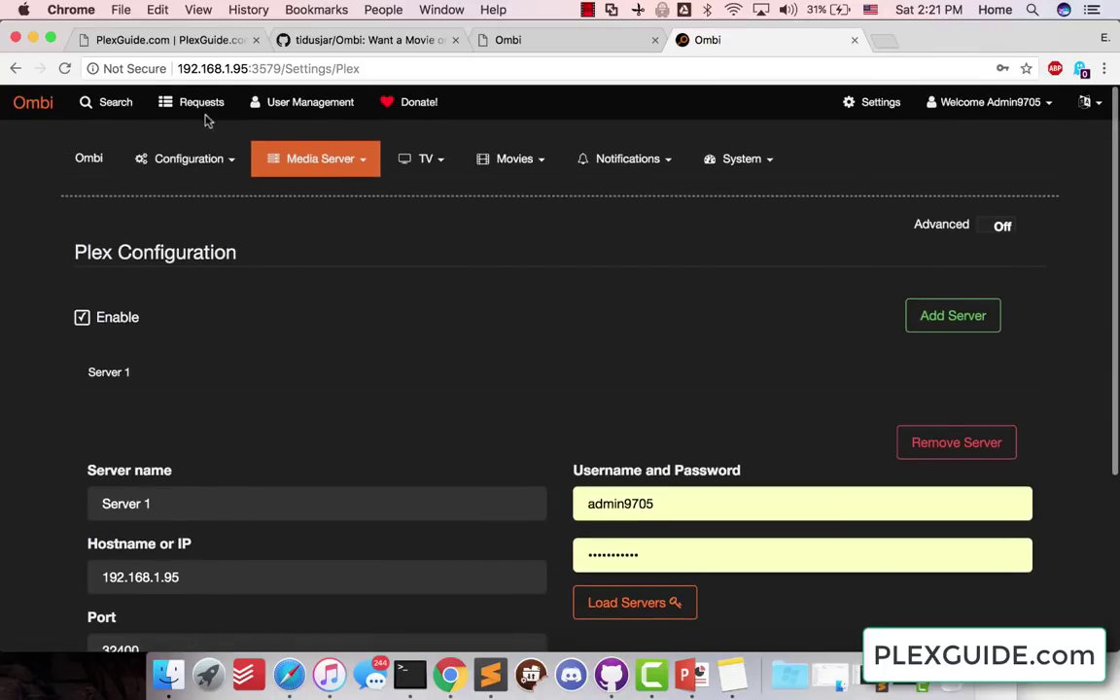
pyautogui.scroll(-1, 486, 530)
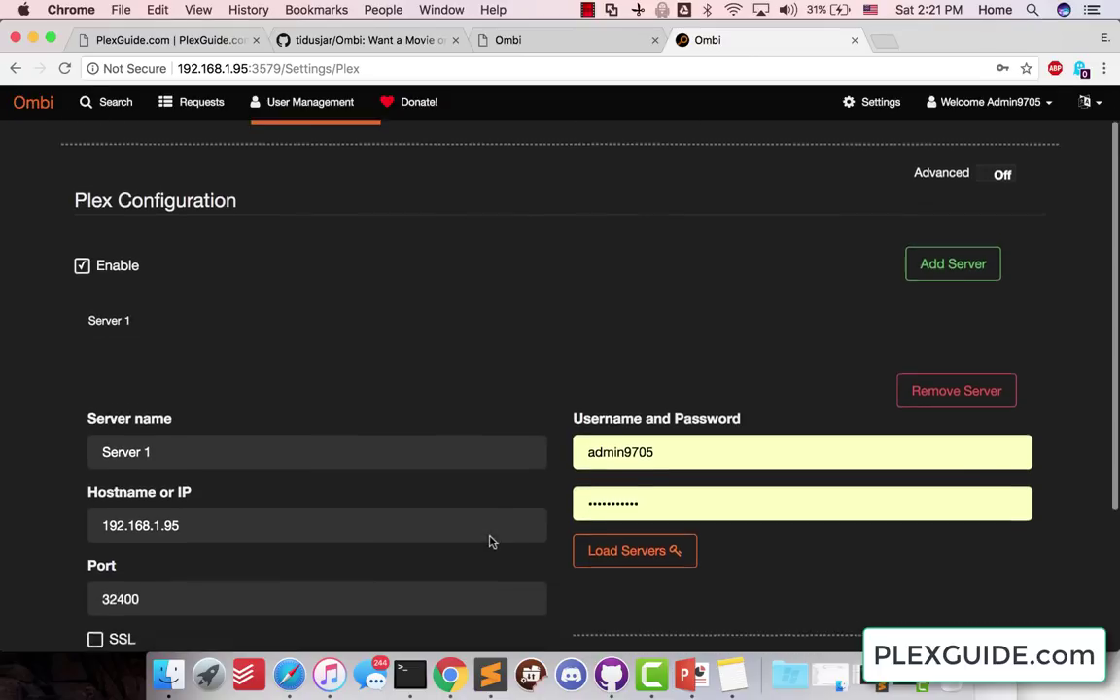
pyautogui.scroll(1, 475, 439)
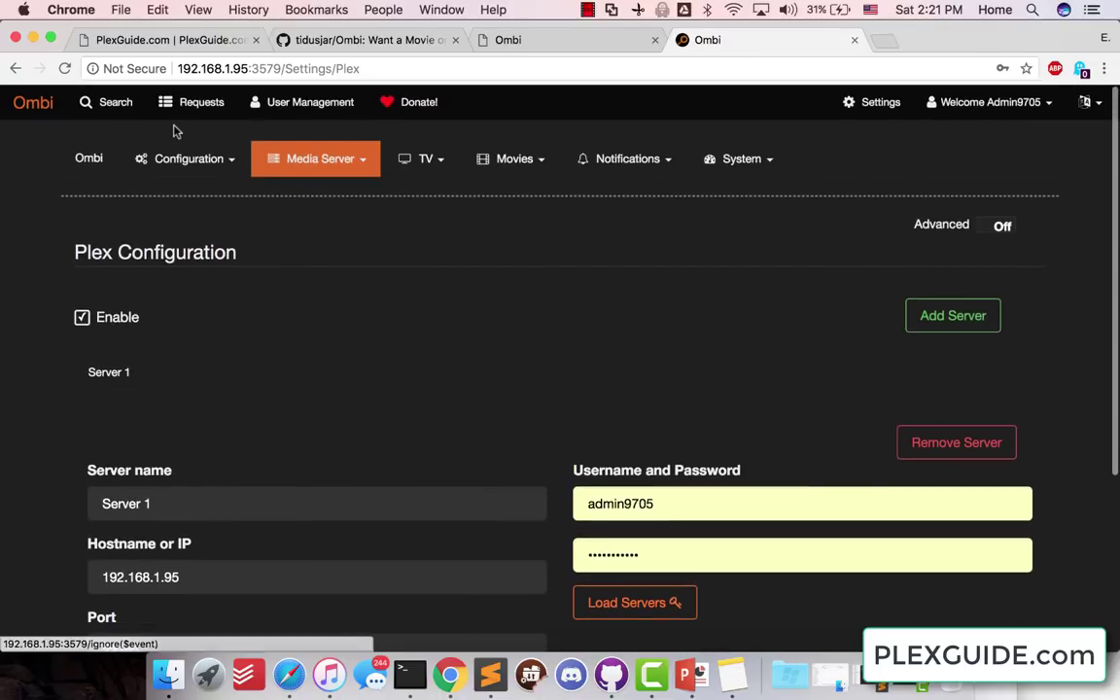
pyautogui.click(425, 158)
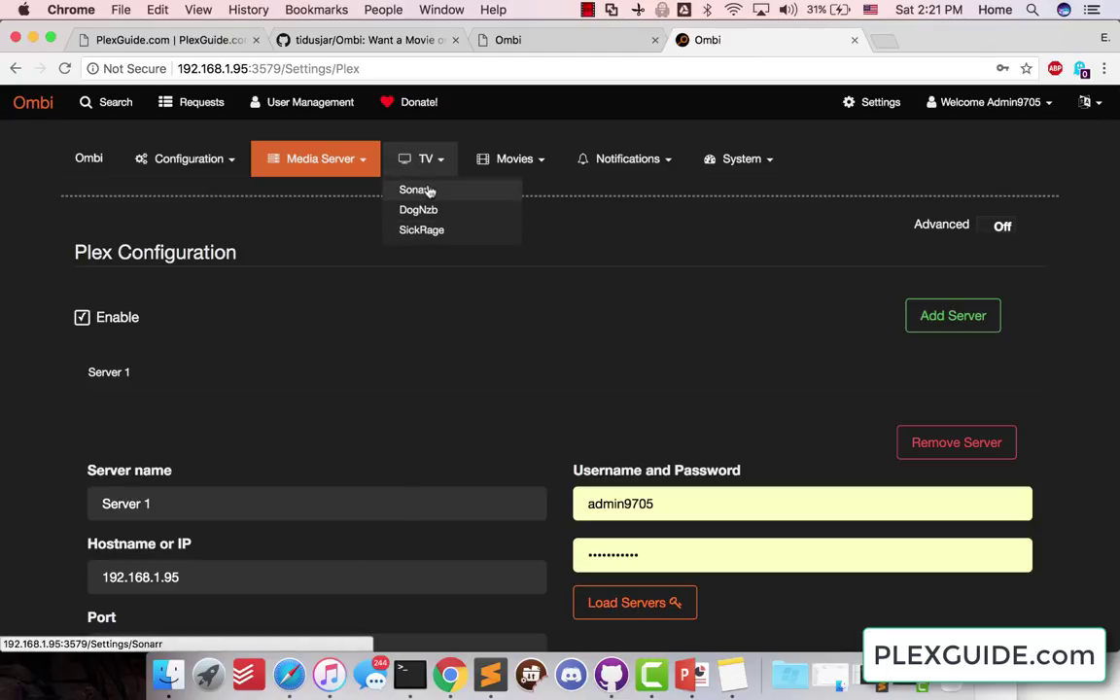
pyautogui.click(414, 190)
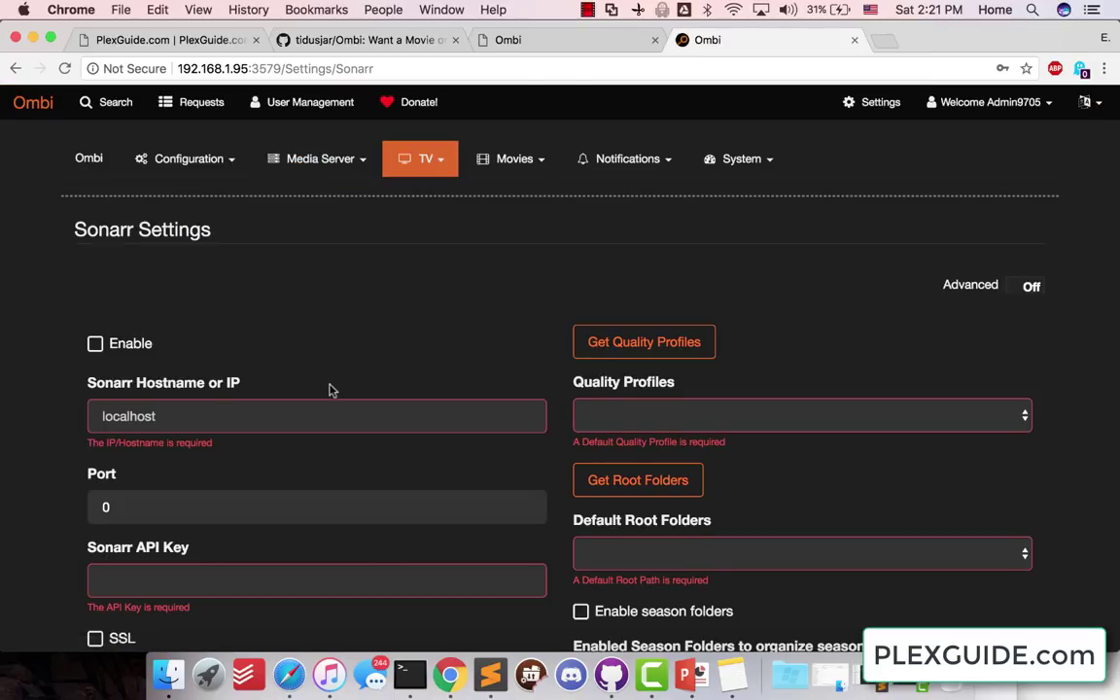
pyautogui.scroll(-2, 330, 388)
pyautogui.scroll(-1, 329, 388)
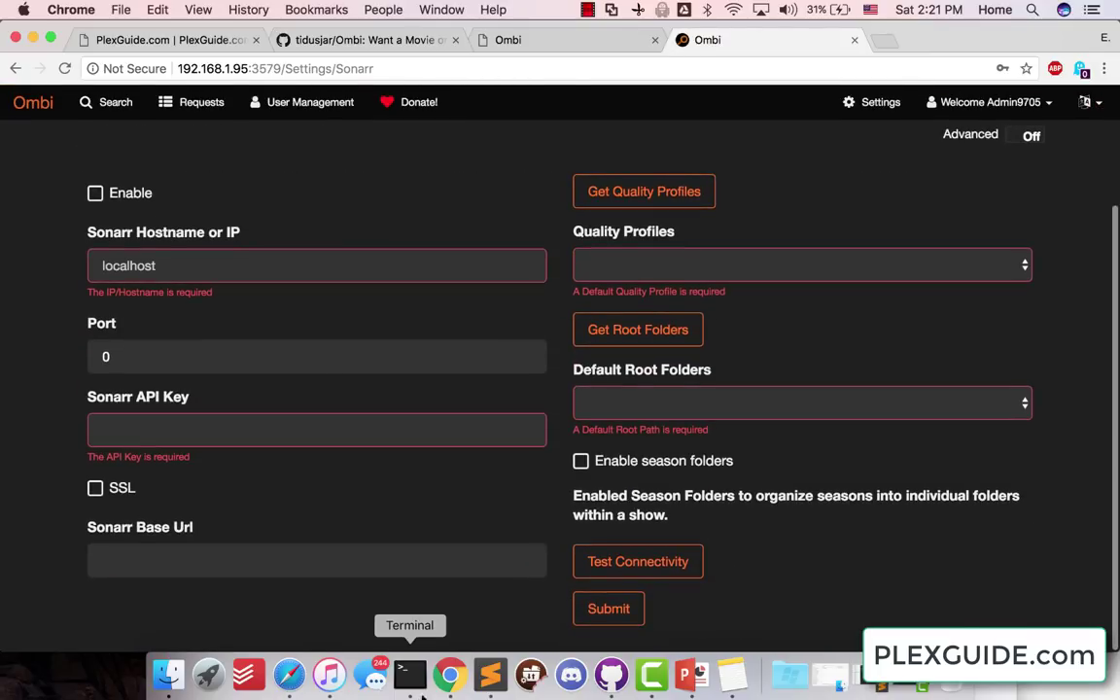
# - Switch to Terminal and go to the program categories list in PlexGuide
pyautogui.click(411, 675)
pyautogui.press('Down')
pyautogui.press('Down')
pyautogui.press('Return')
pyautogui.press('Down')
pyautogui.press('Down')
pyautogui.press('Down')
pyautogui.press('Return')
pyautogui.press('Down')
pyautogui.press('Down')
pyautogui.press('Down')
pyautogui.press('Down')
pyautogui.press('Down')
pyautogui.press('Up')
pyautogui.press('Up')
pyautogui.press('Up')
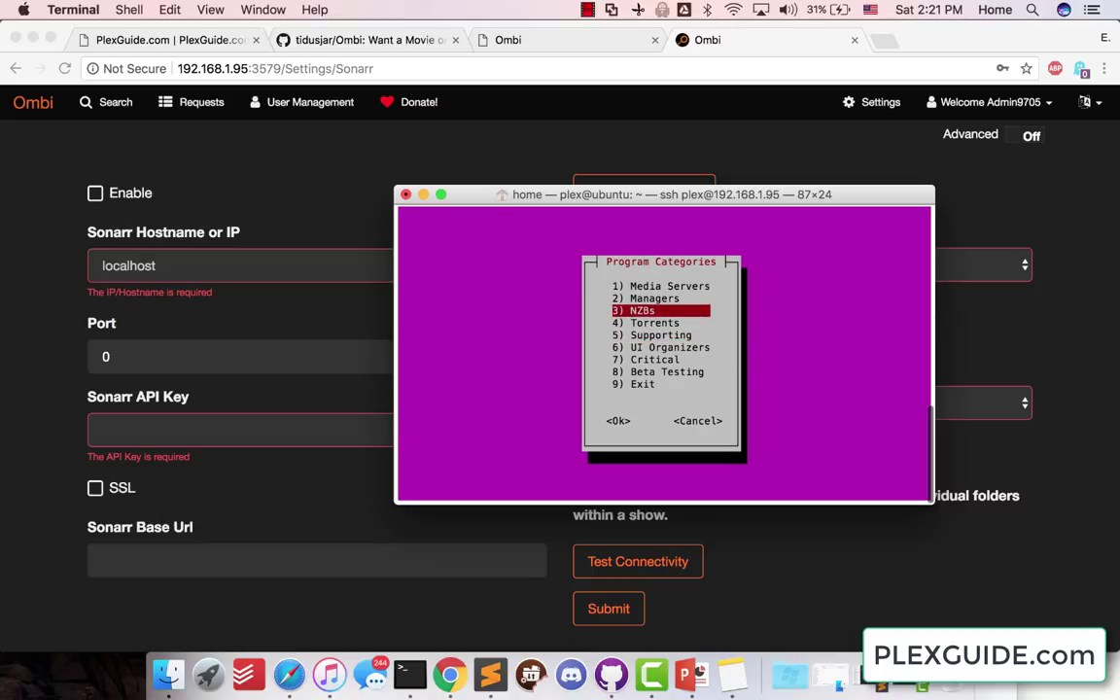
pyautogui.press('Return')
pyautogui.press('Down')
pyautogui.press('Down')
pyautogui.press('Down')
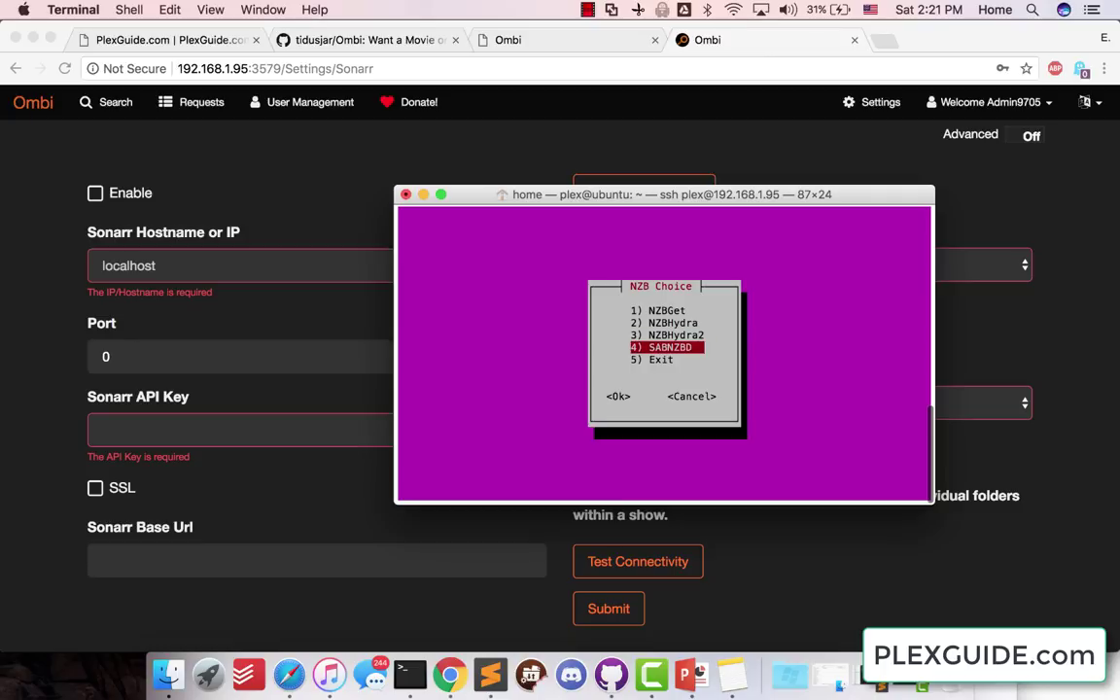
pyautogui.press('Down')
pyautogui.press('Return')
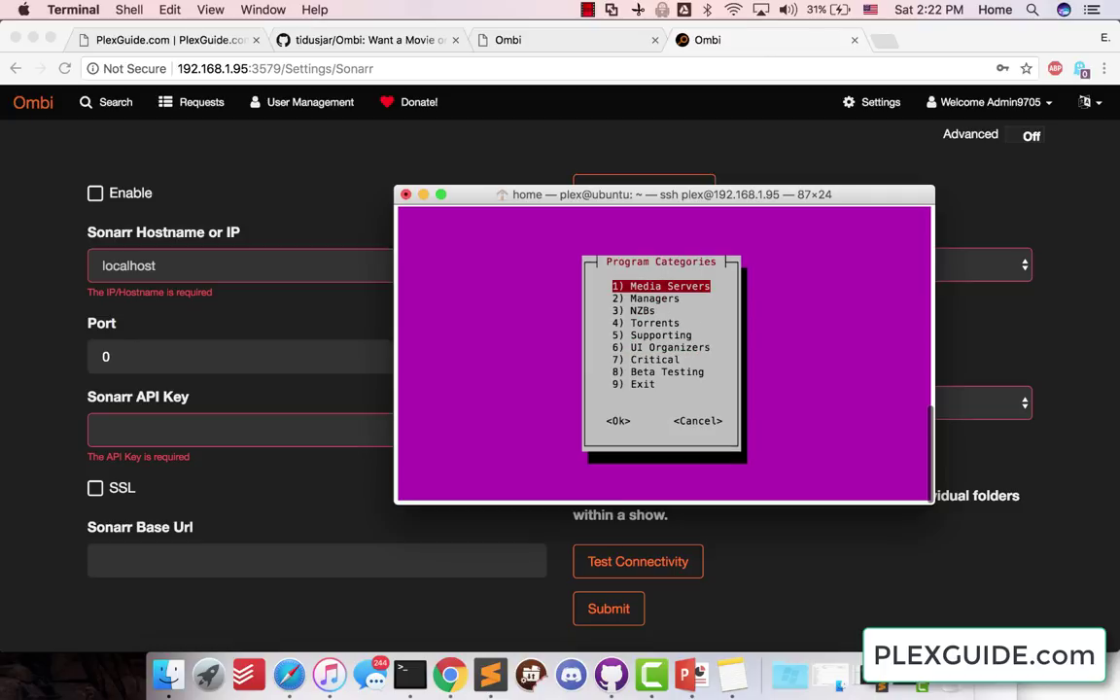
# - Deploy Sonarr from the Managers category of PlexGuide
pyautogui.press('Down')
pyautogui.press('Return')
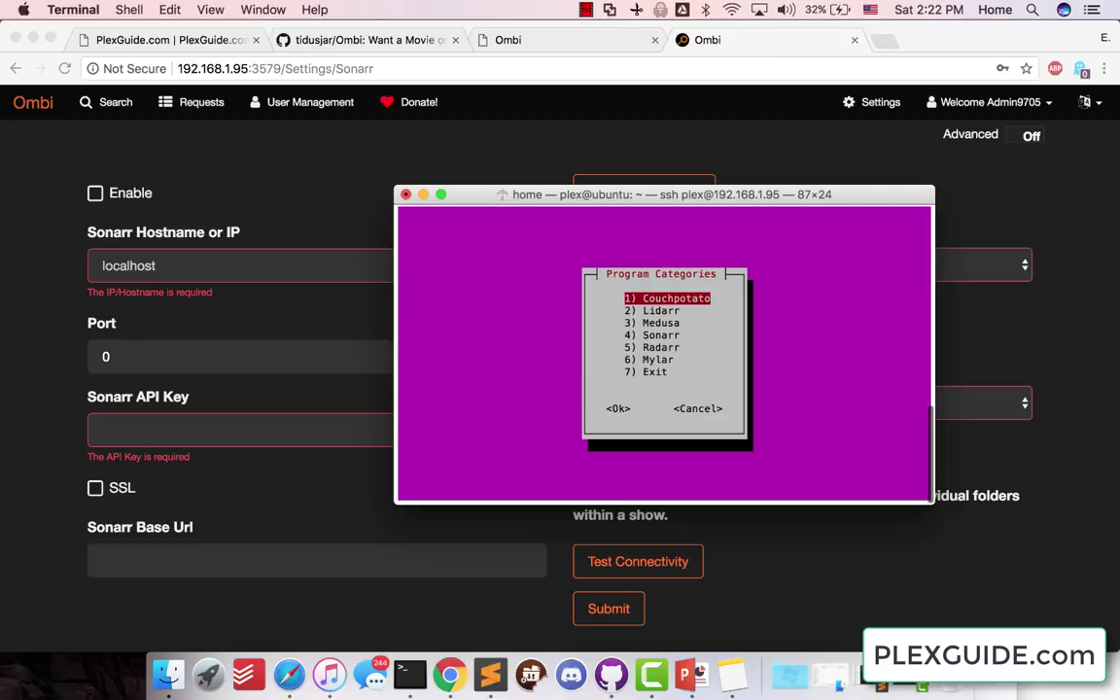
pyautogui.press('Down')
pyautogui.press('Down')
pyautogui.press('Down')
pyautogui.press('Return')
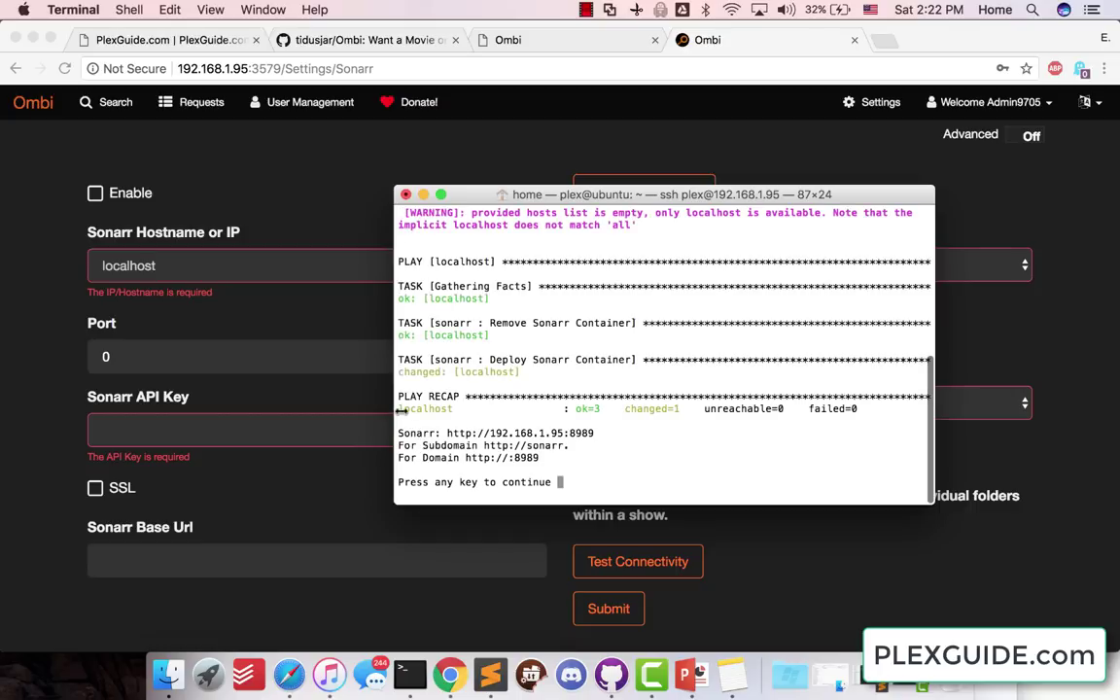
pyautogui.moveTo(596, 433); pyautogui.dragTo(448, 433)
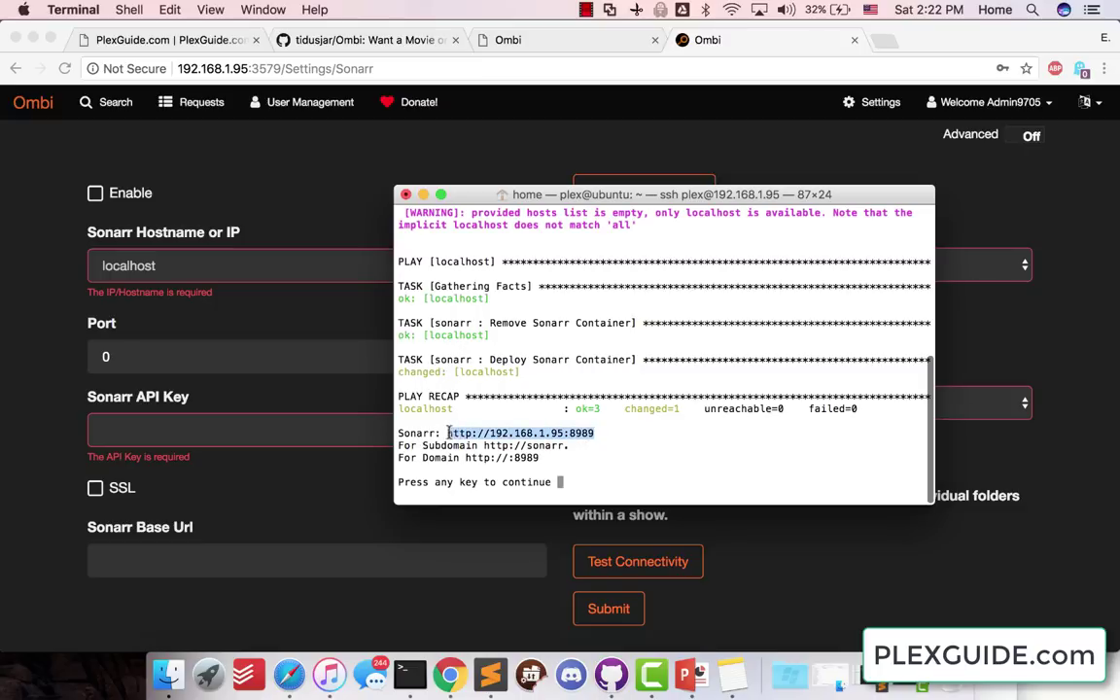
pyautogui.click(476, 441)
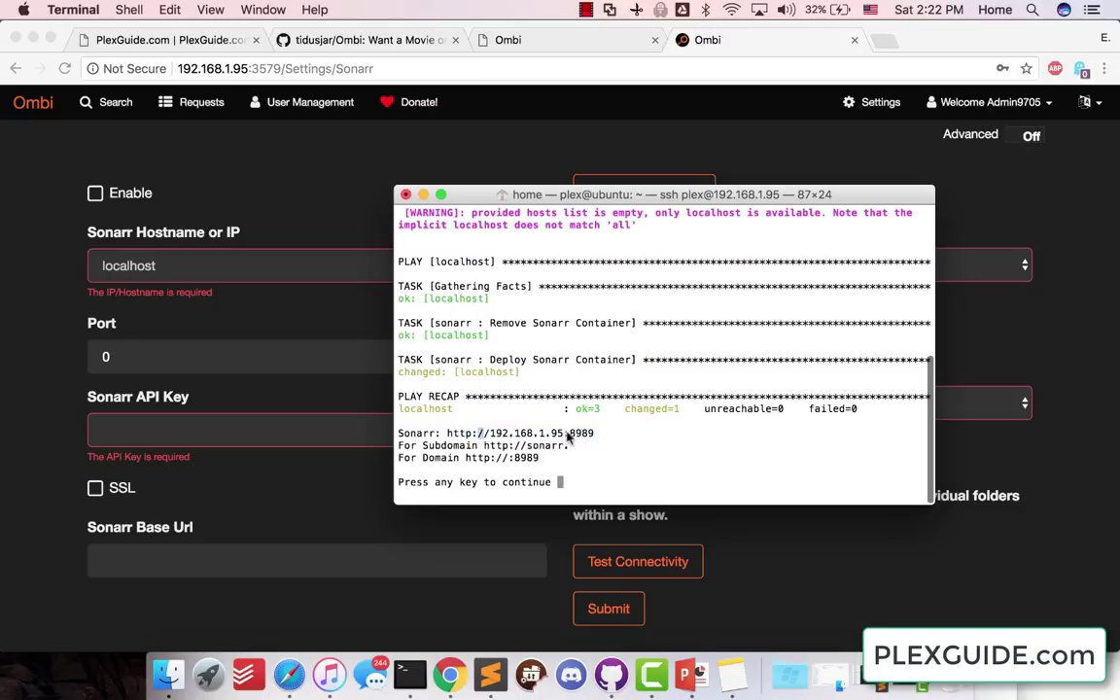
pyautogui.moveTo(594, 433); pyautogui.dragTo(448, 443)
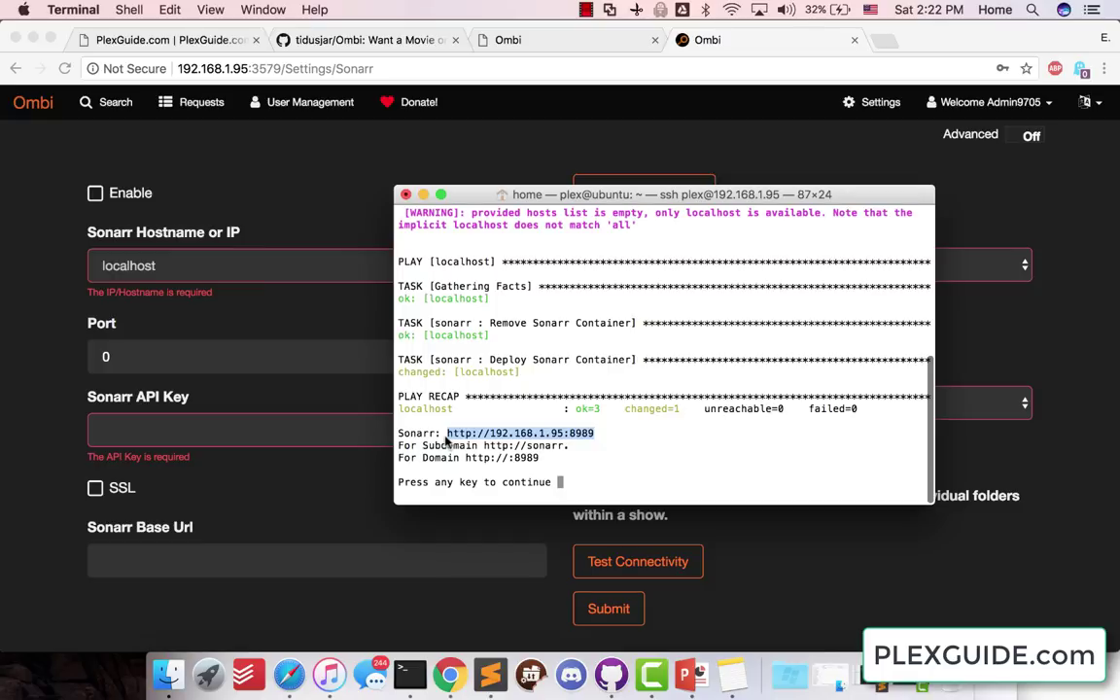
pyautogui.rightClick(462, 440)
pyautogui.click(492, 513)
# - Return to Ombi in Chrome, paste the copied address as the Sonarr hostname and enable Sonarr
pyautogui.click(250, 301)
pyautogui.click(240, 269)
pyautogui.rightClick(240, 269)
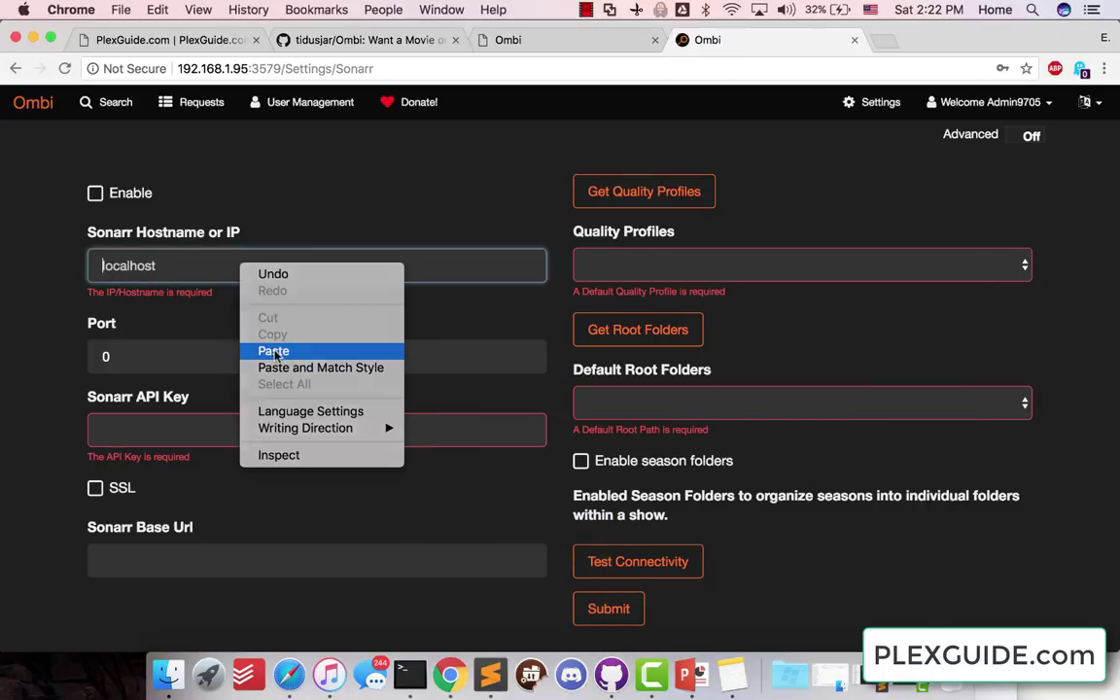
pyautogui.click(274, 347)
pyautogui.click(95, 194)
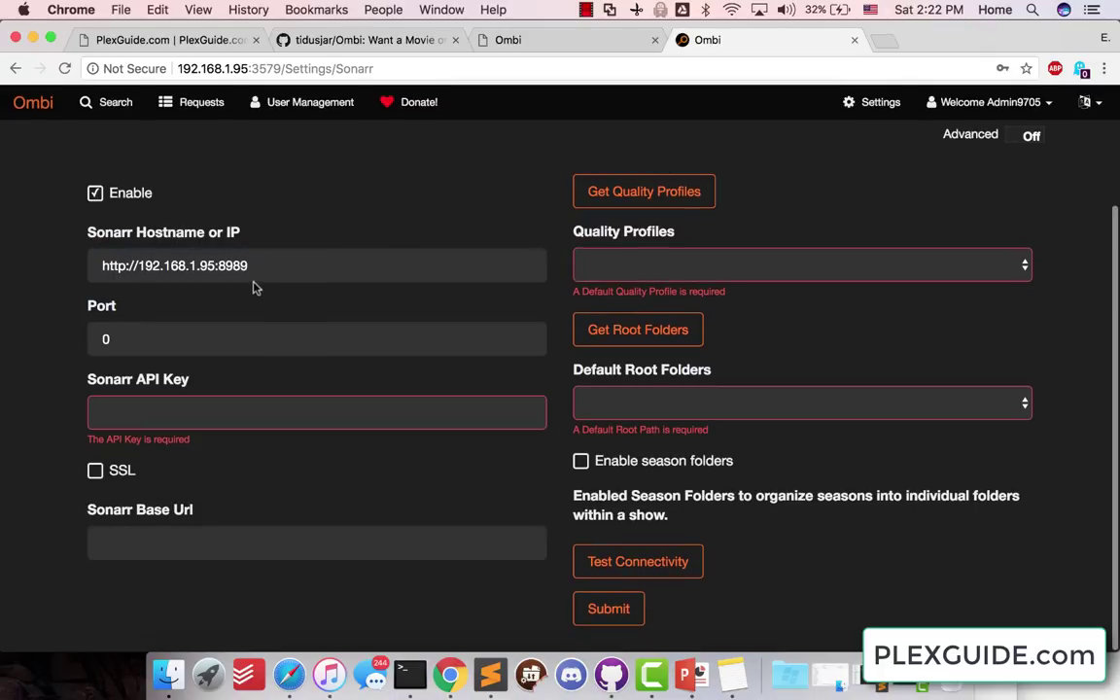
pyautogui.click(184, 335)
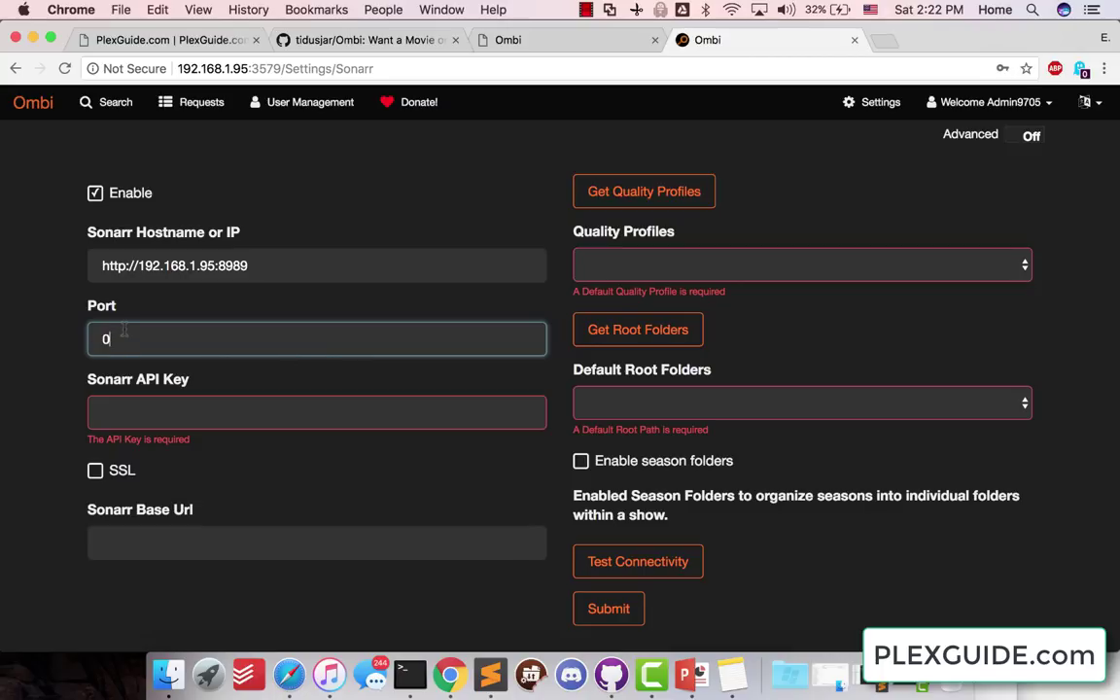
pyautogui.press('BackSpace')
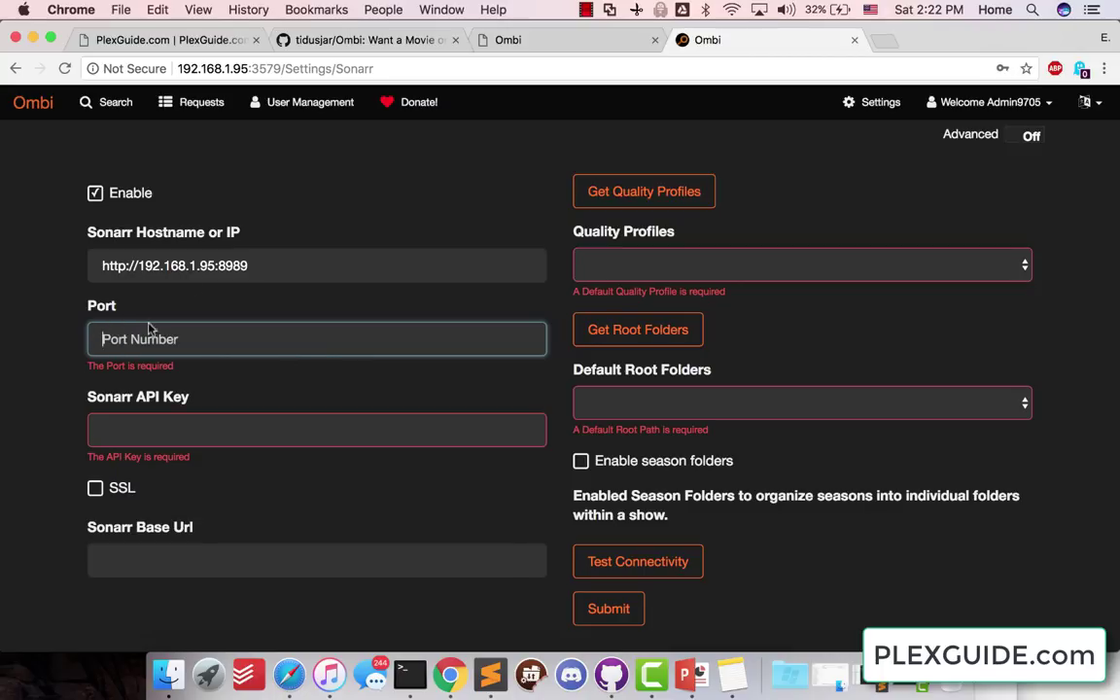
pyautogui.click(236, 266)
pyautogui.press('BackSpace')
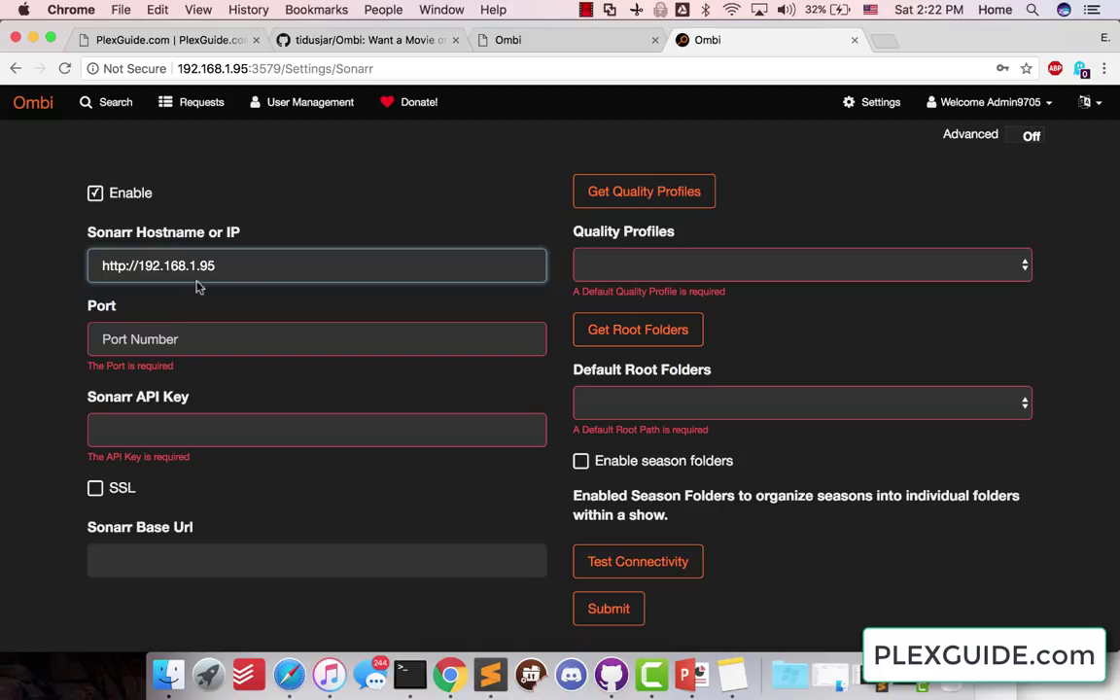
pyautogui.click(160, 307)
pyautogui.write('8989')
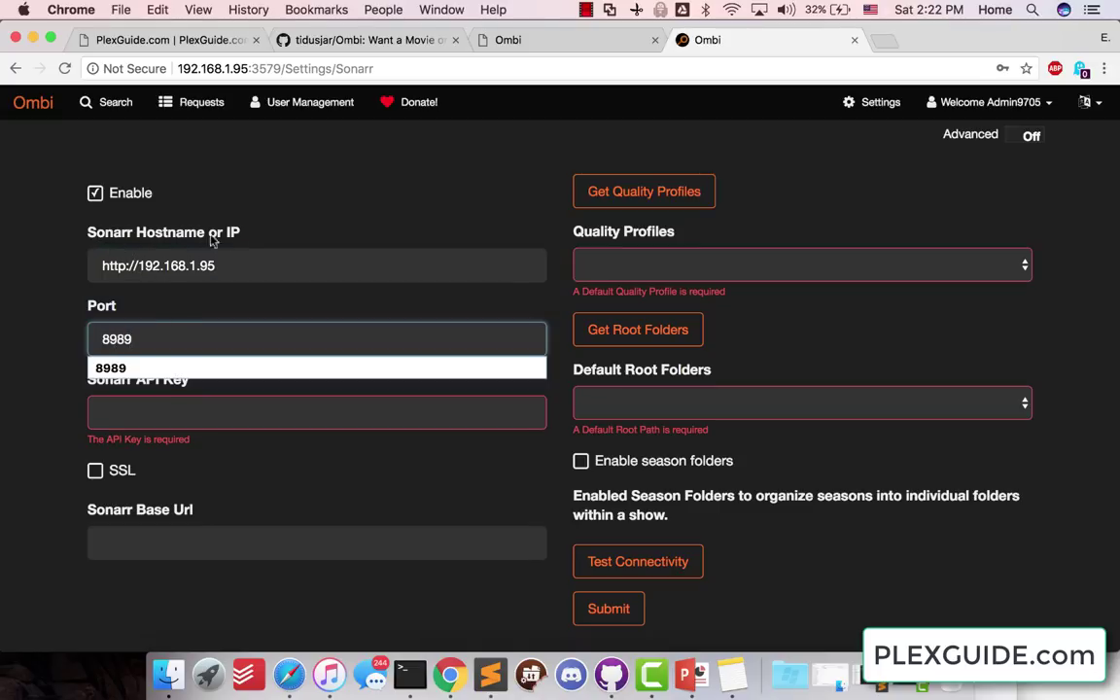
pyautogui.click(139, 275)
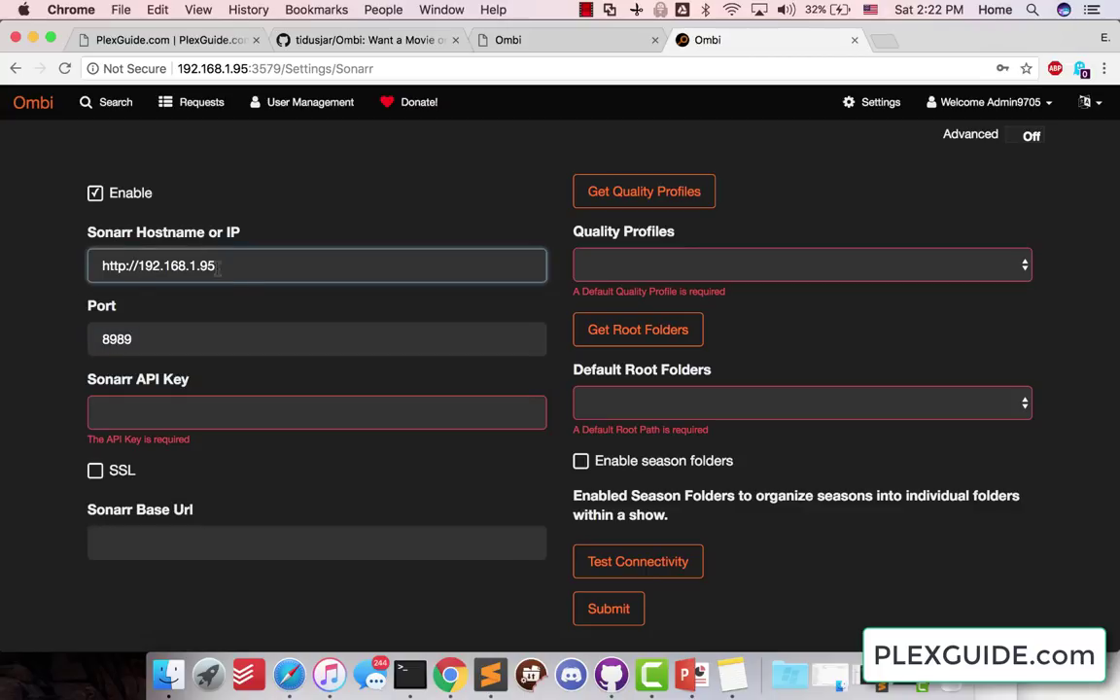
# - Open the Sonarr web interface at 192.168.1.95:8989 in a new browser tab
pyautogui.click(237, 410)
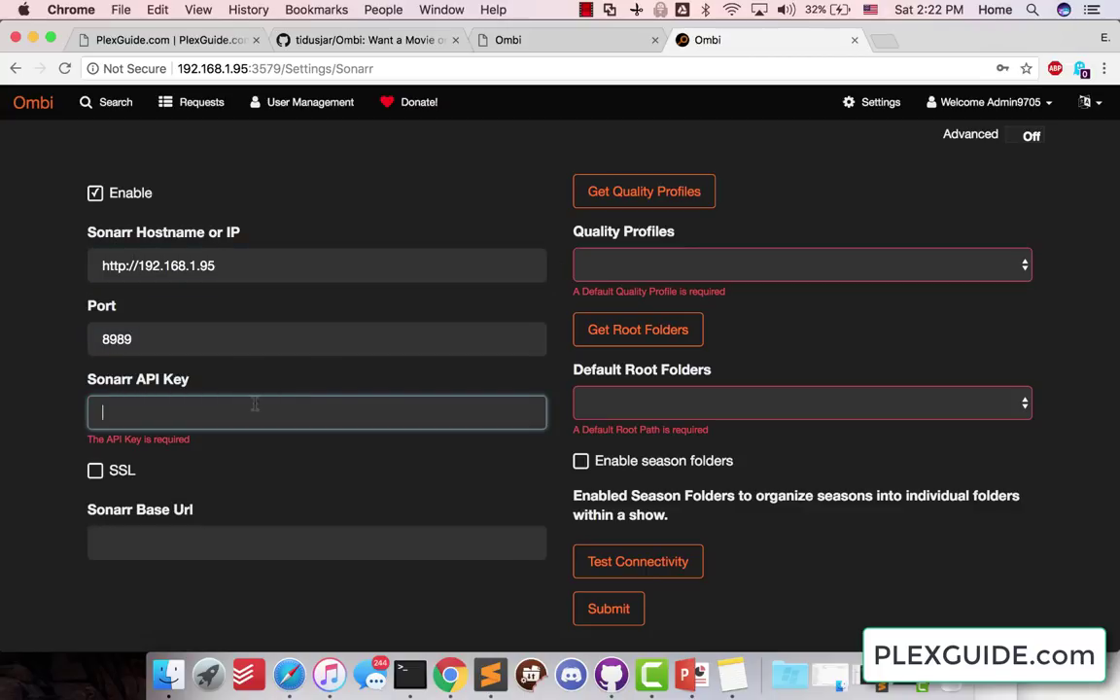
pyautogui.click(882, 41)
pyautogui.write('192.168.1.95:111')
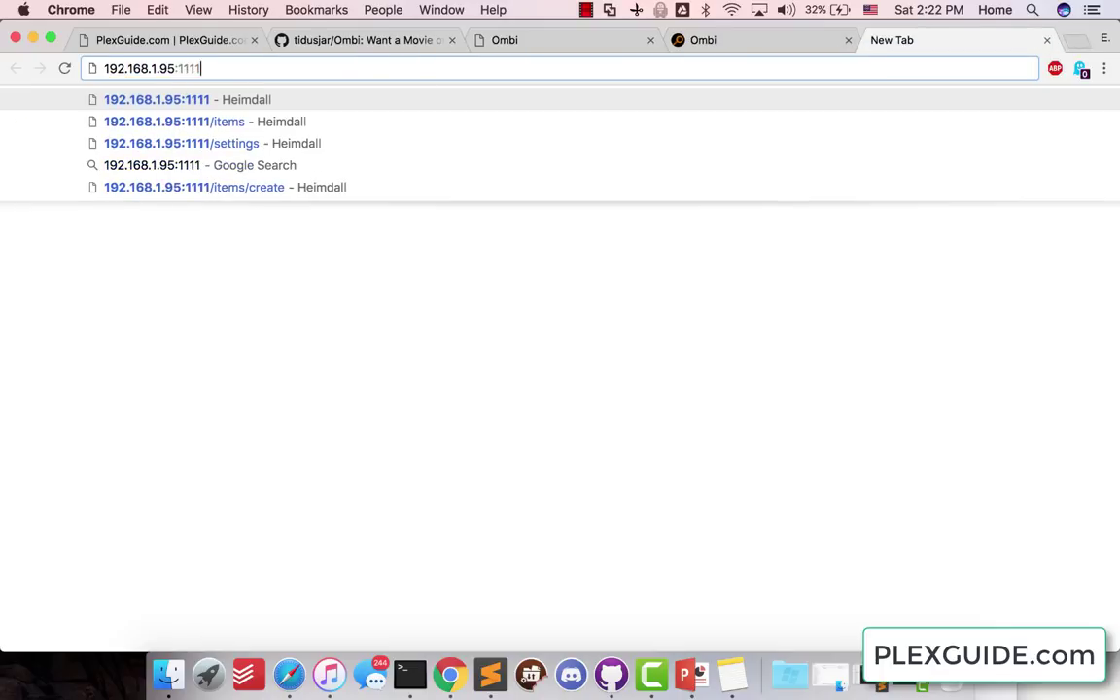
pyautogui.press('BackSpace')
pyautogui.write('8989')
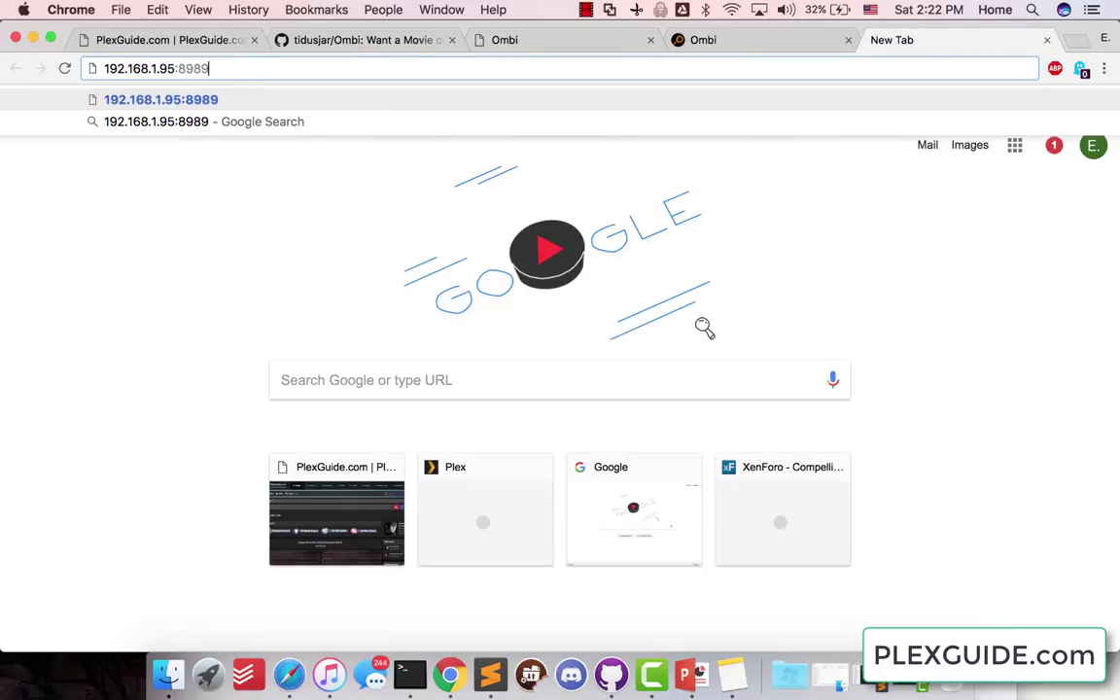
pyautogui.press('Return')
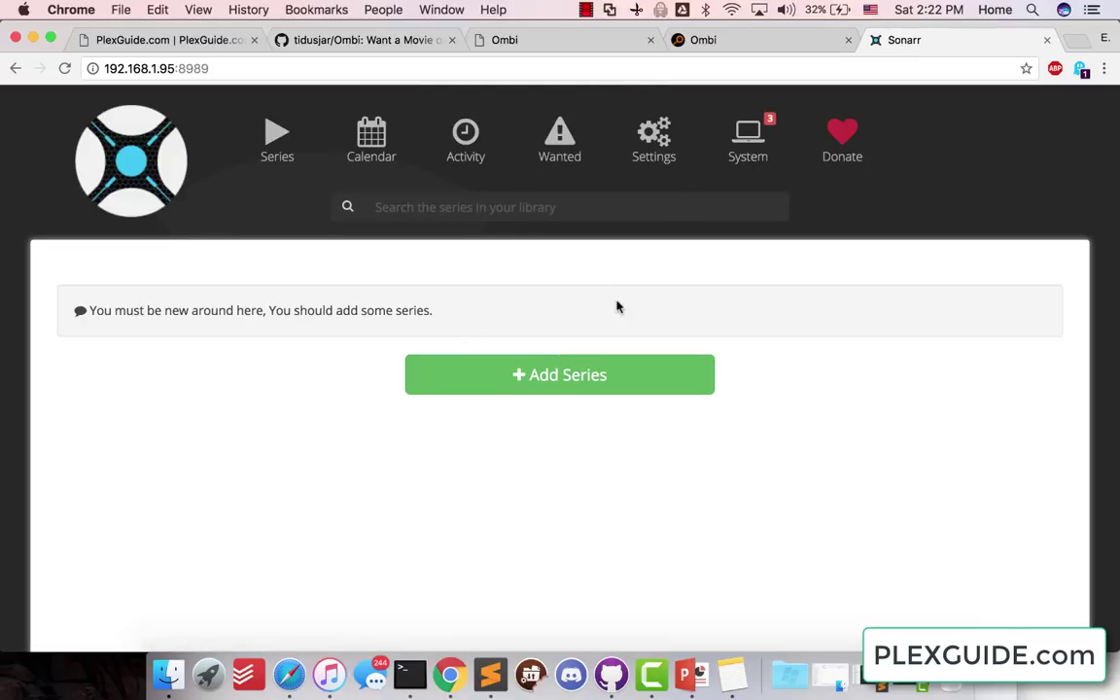
# - Open Sonarr's settings, show the advanced settings and save on the UI page
pyautogui.click(670, 147)
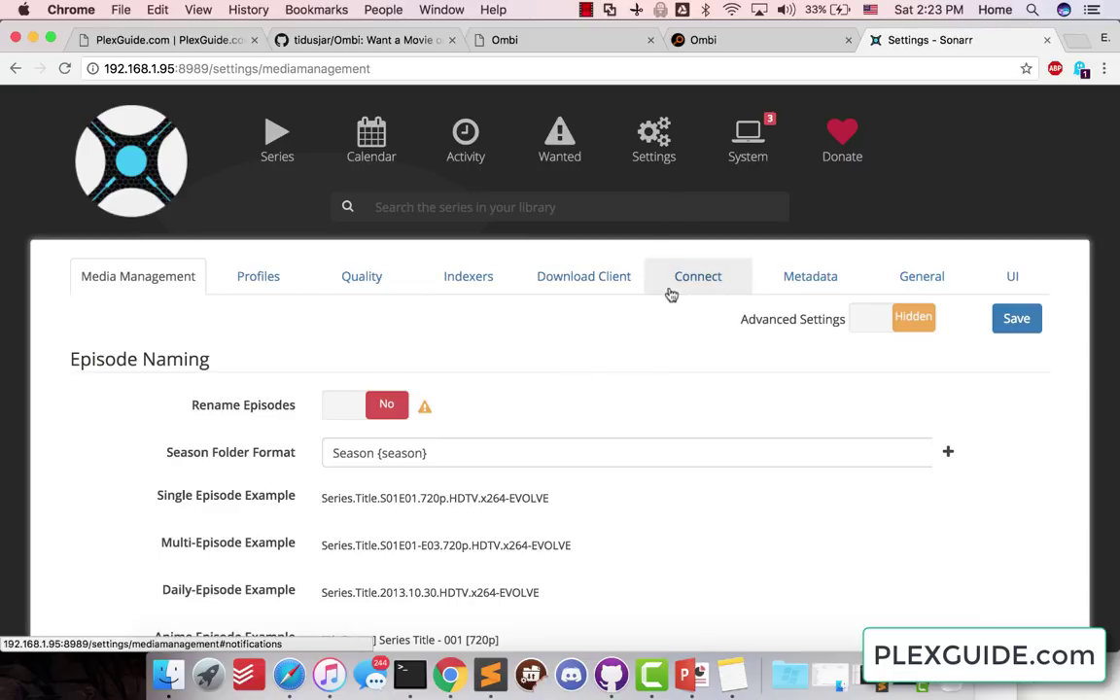
pyautogui.click(666, 161)
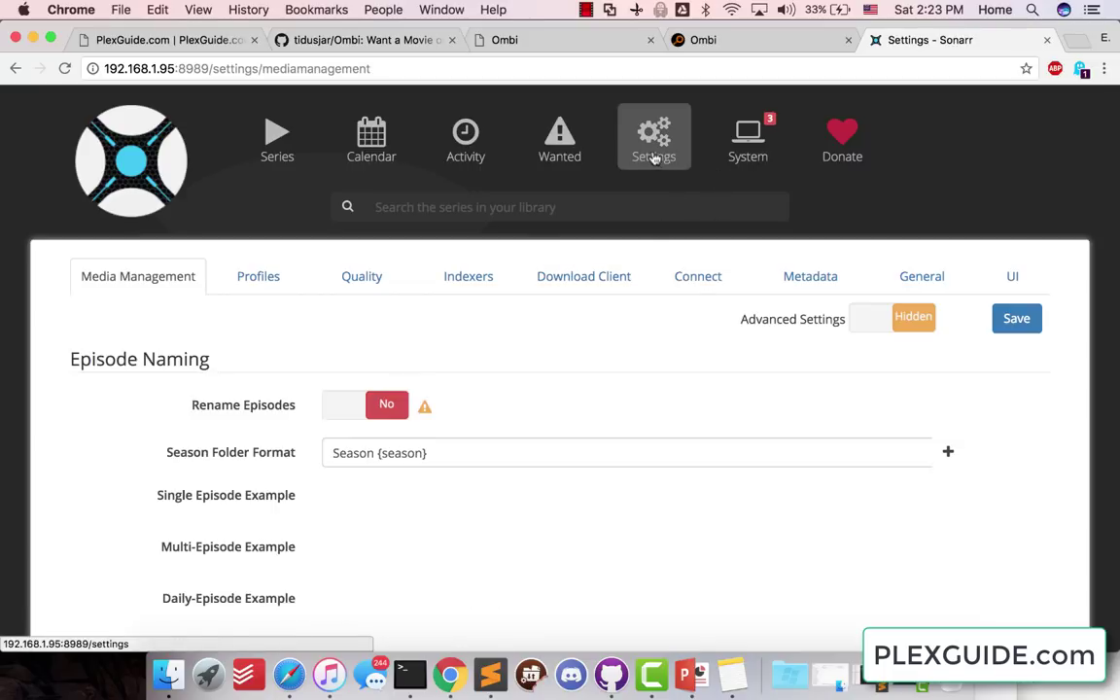
pyautogui.click(999, 282)
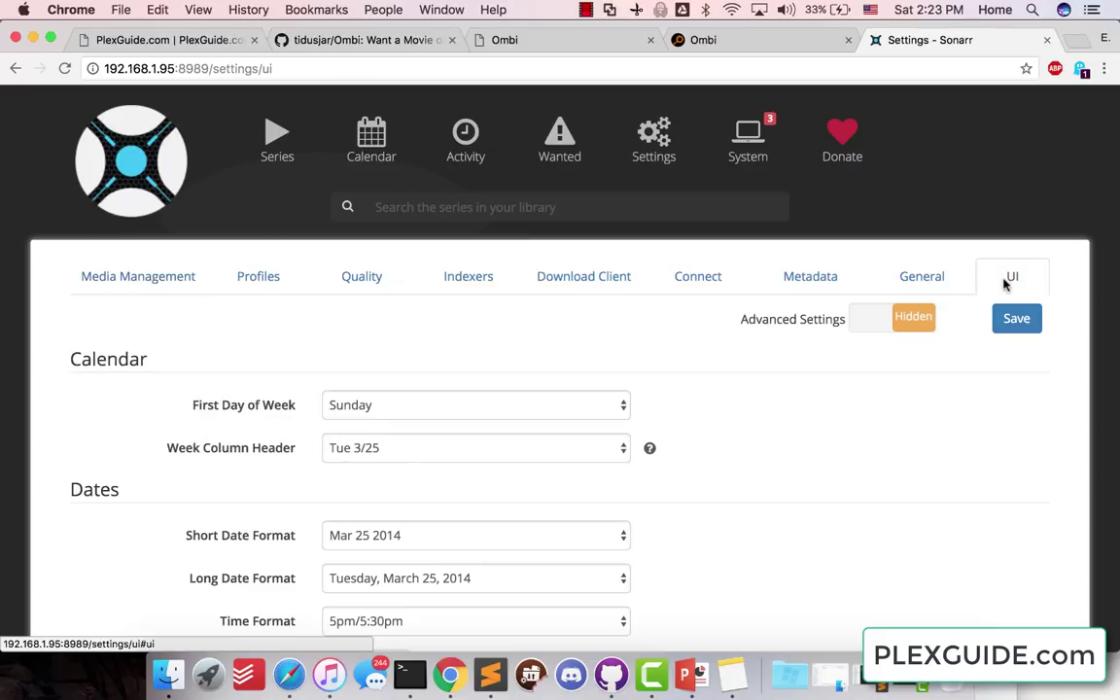
pyautogui.click(999, 320)
pyautogui.scroll(-4, 662, 410)
pyautogui.scroll(4, 394, 359)
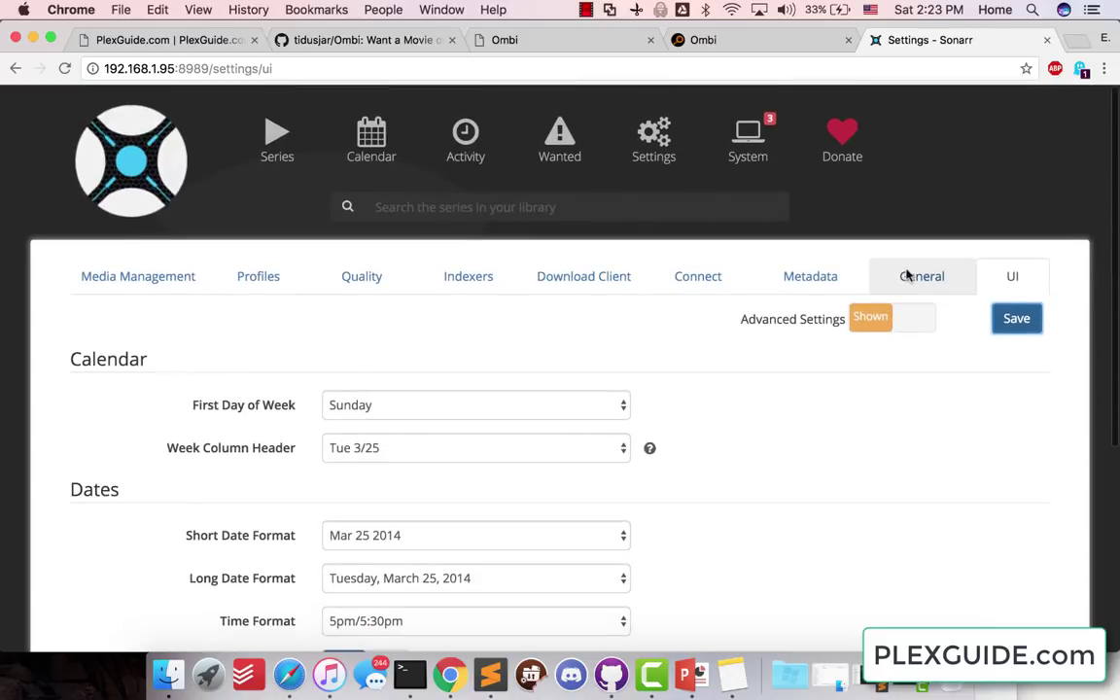
# - Copy the API key from Sonarr's General settings and paste it as the Sonarr API key in Ombi
pyautogui.click(905, 276)
pyautogui.scroll(-1, 394, 384)
pyautogui.scroll(-5, 384, 389)
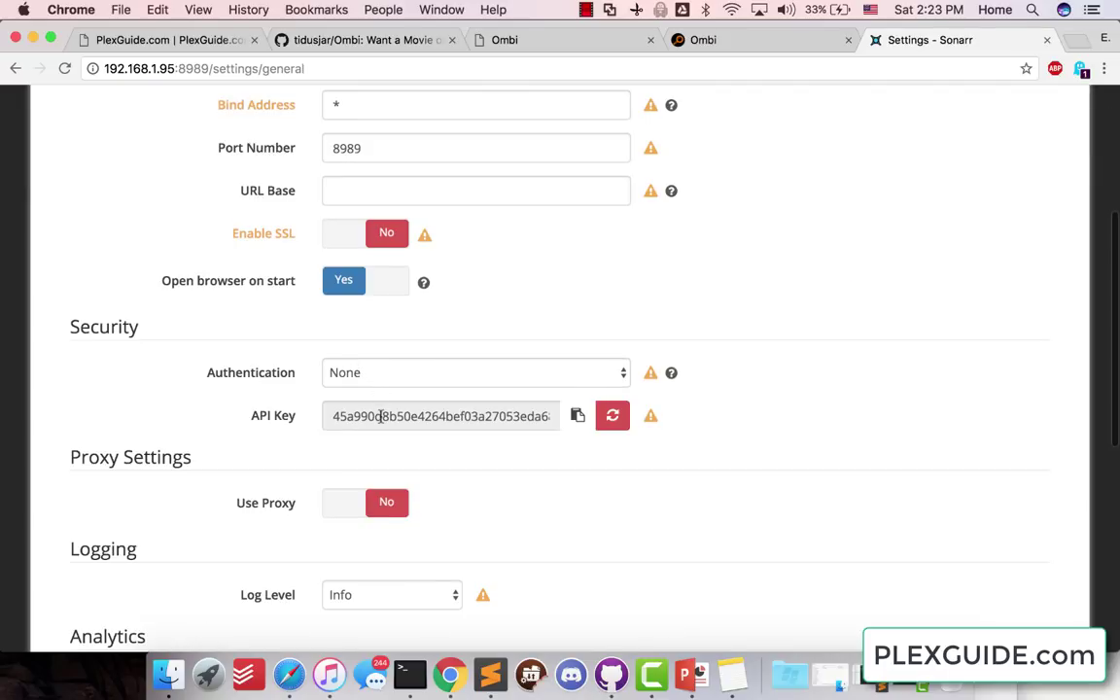
pyautogui.doubleClick(380, 415)
pyautogui.rightClick(380, 415)
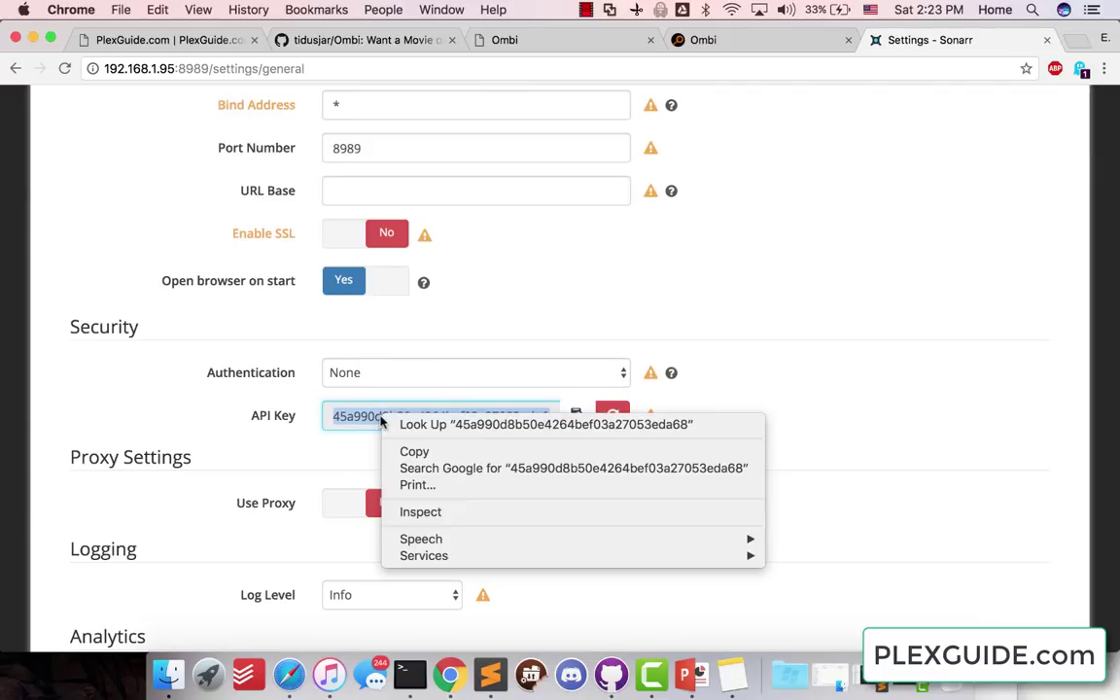
pyautogui.click(416, 452)
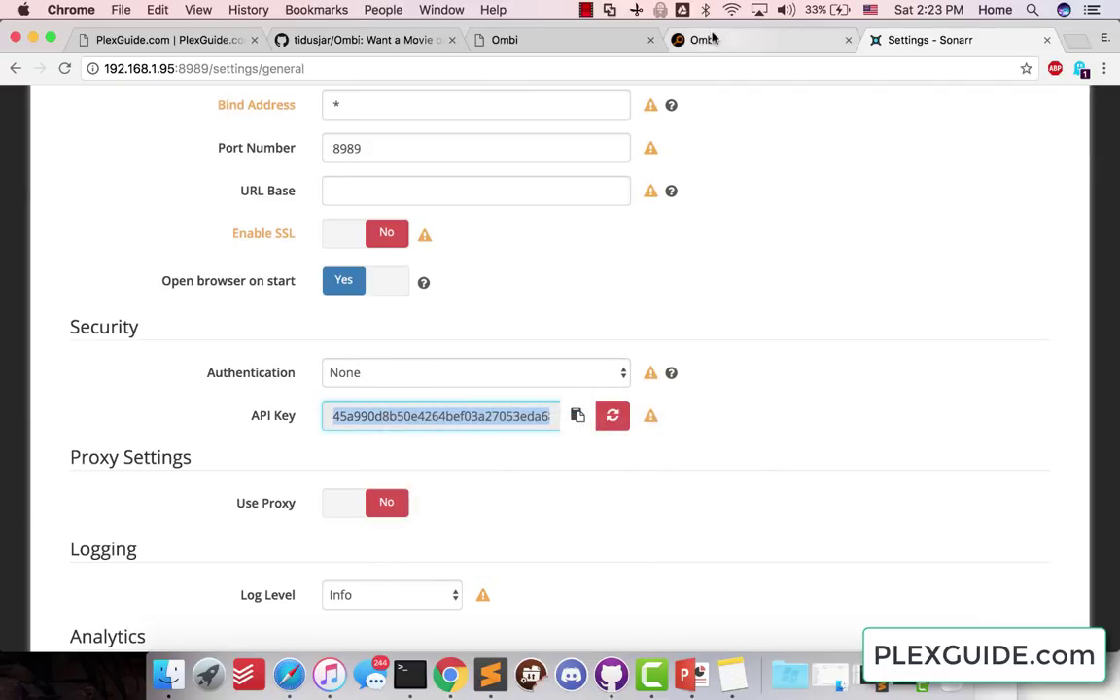
pyautogui.click(711, 38)
pyautogui.rightClick(239, 414)
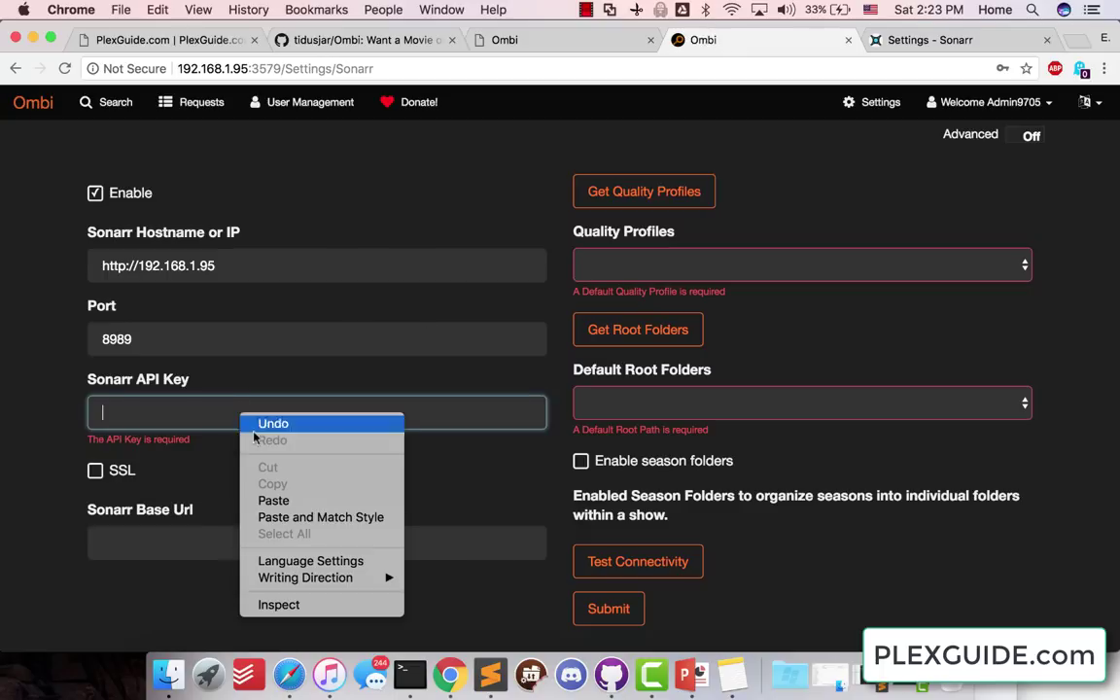
pyautogui.click(271, 498)
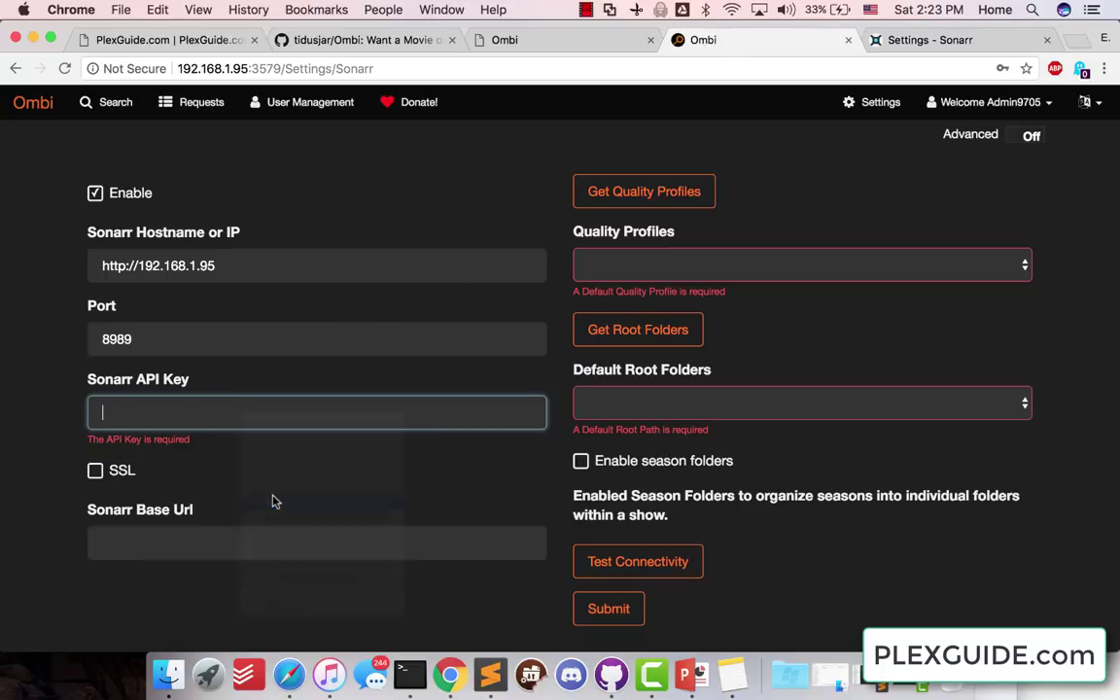
# - Retrieve the quality profiles from Sonarr and set the default quality profile to HD-720p
pyautogui.click(627, 195)
pyautogui.click(656, 264)
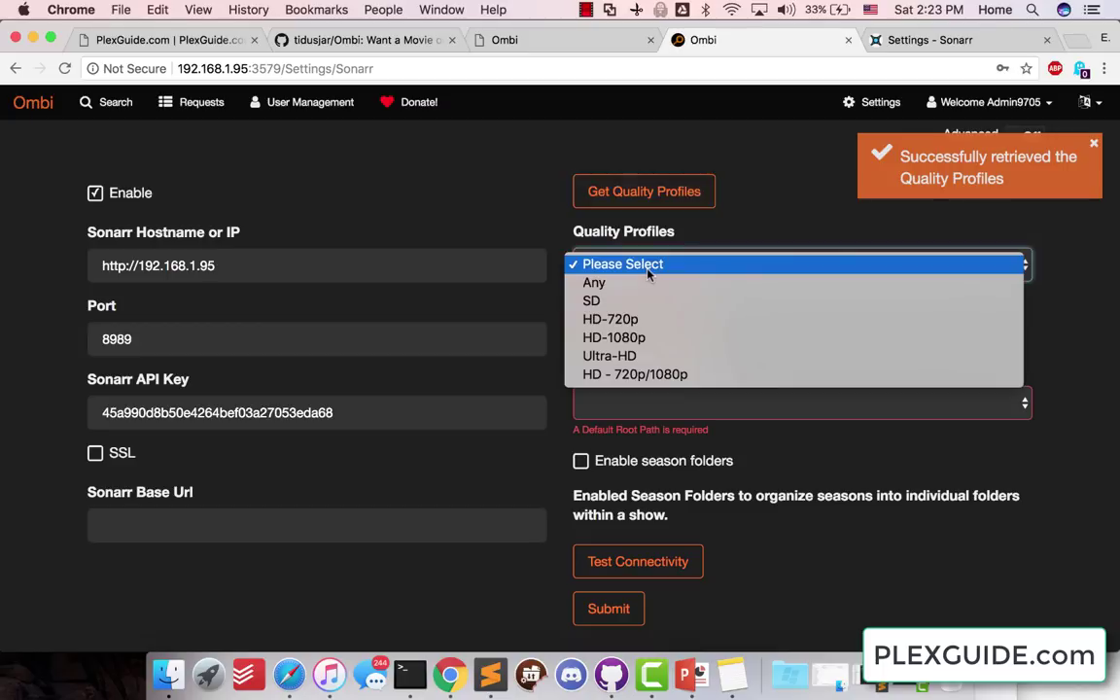
pyautogui.click(604, 321)
# - Retrieve the root folders from Sonarr and check the choices for the default root folder
pyautogui.click(619, 333)
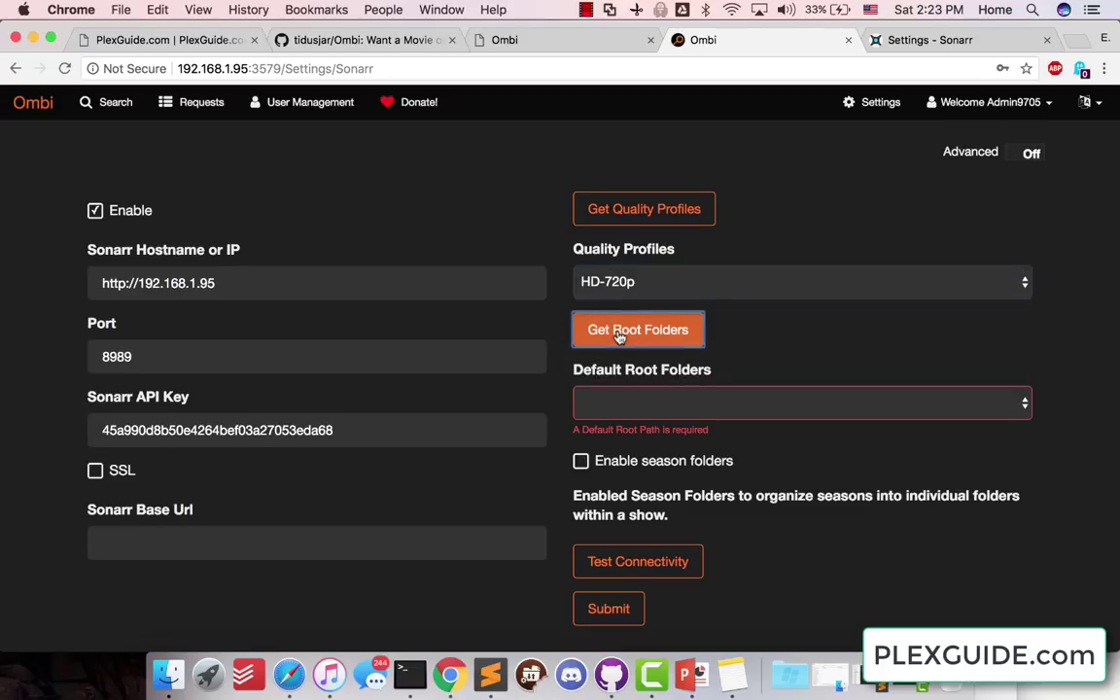
pyautogui.click(654, 401)
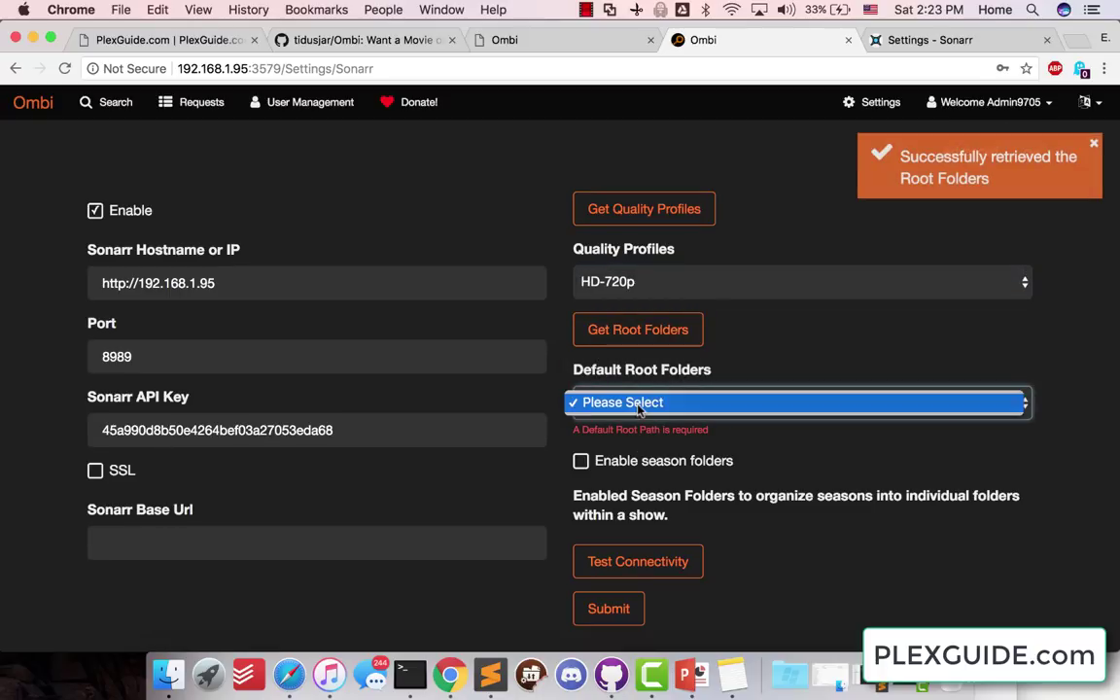
pyautogui.click(622, 401)
# - Switch to Sonarr, open the page for adding series and start importing existing series from disk
pyautogui.click(918, 41)
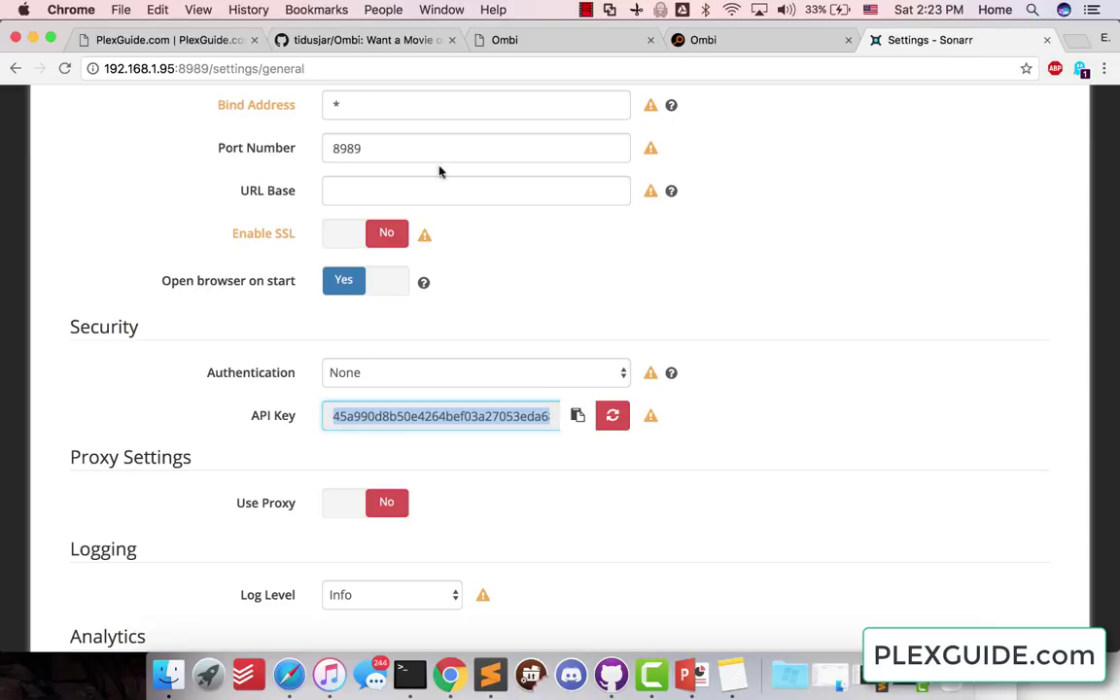
pyautogui.scroll(2, 430, 175)
pyautogui.scroll(5, 429, 153)
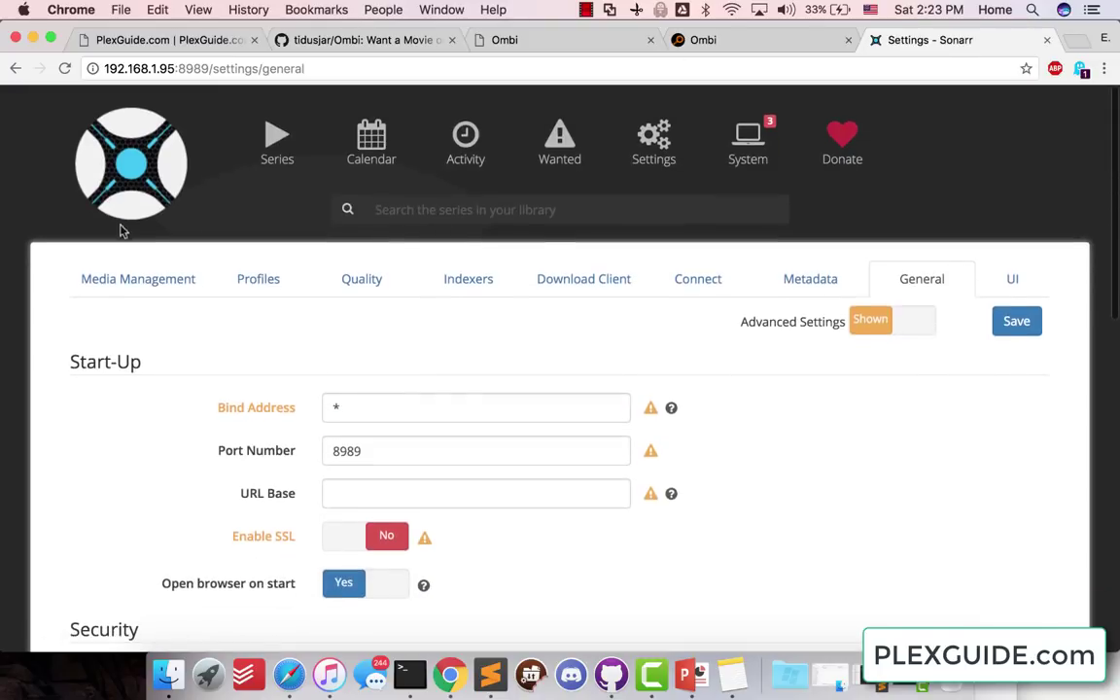
pyautogui.click(309, 118)
pyautogui.click(546, 365)
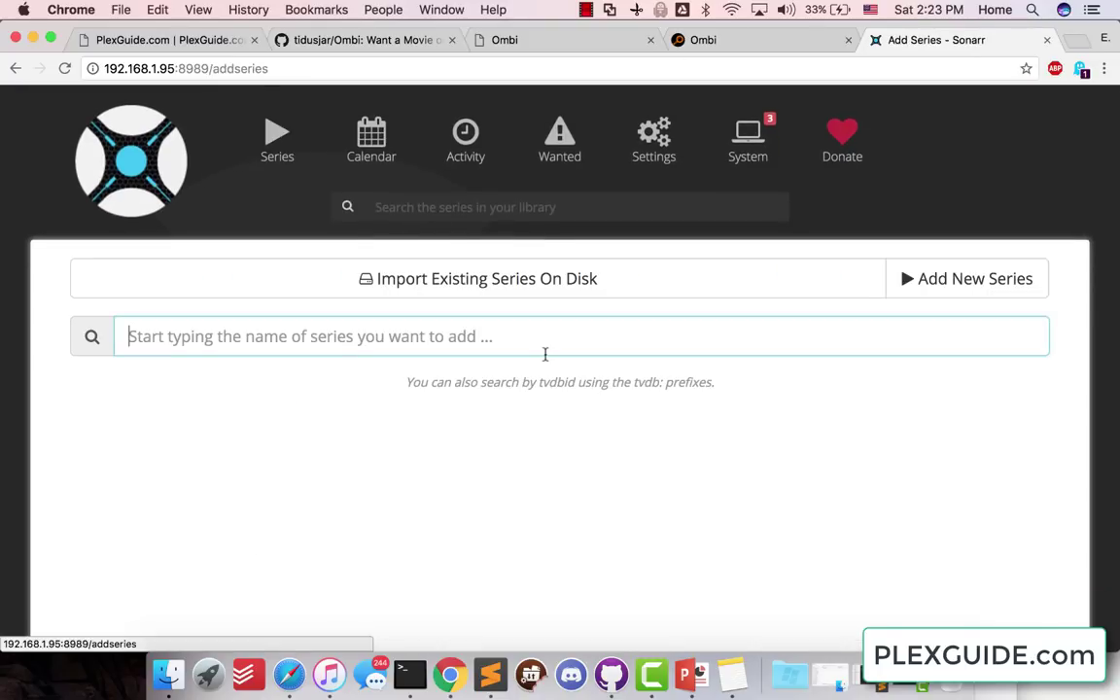
pyautogui.click(915, 282)
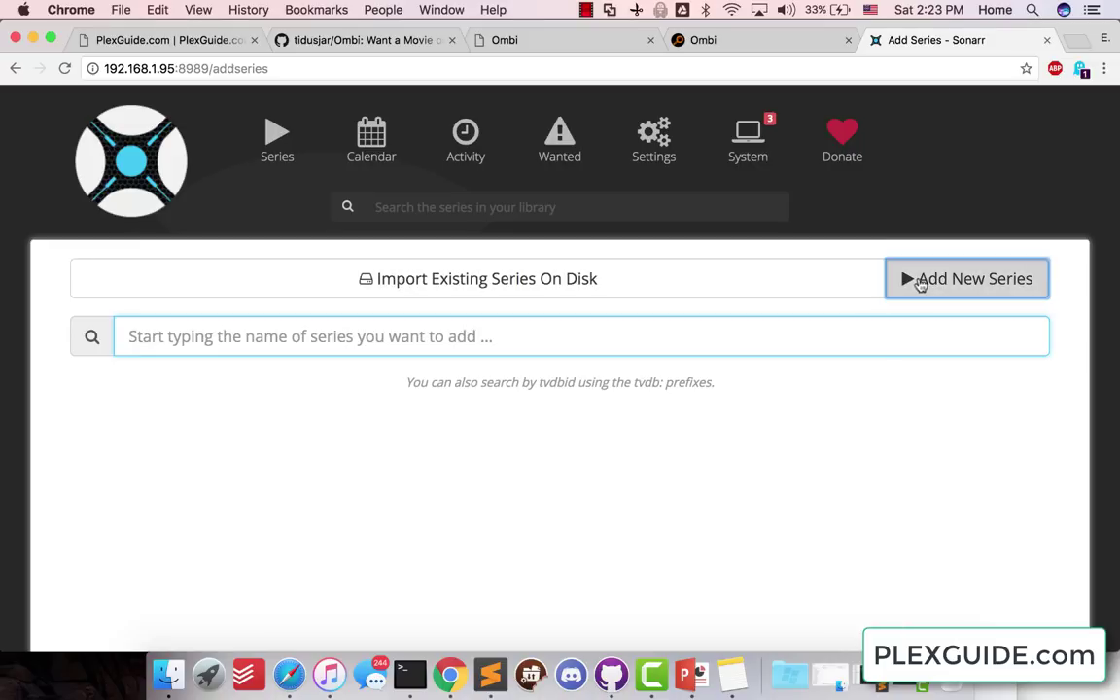
pyautogui.click(627, 296)
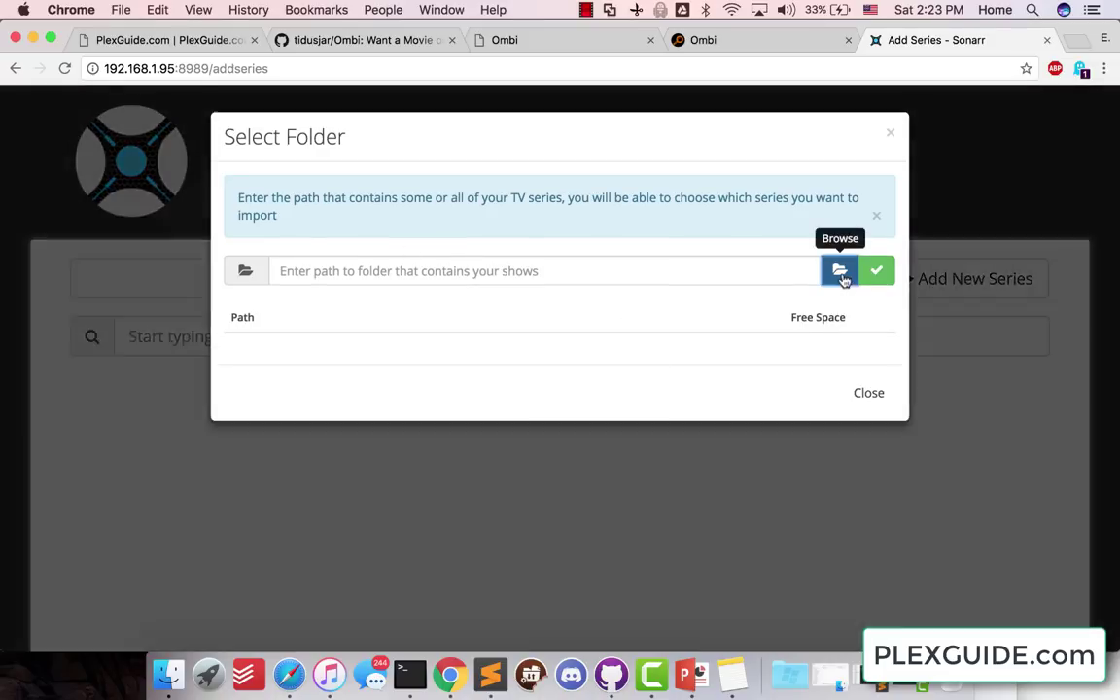
# - Browse to the tv folder inside unionfs and add /unionfs/tv/ as Sonarr's series folder
pyautogui.click(840, 274)
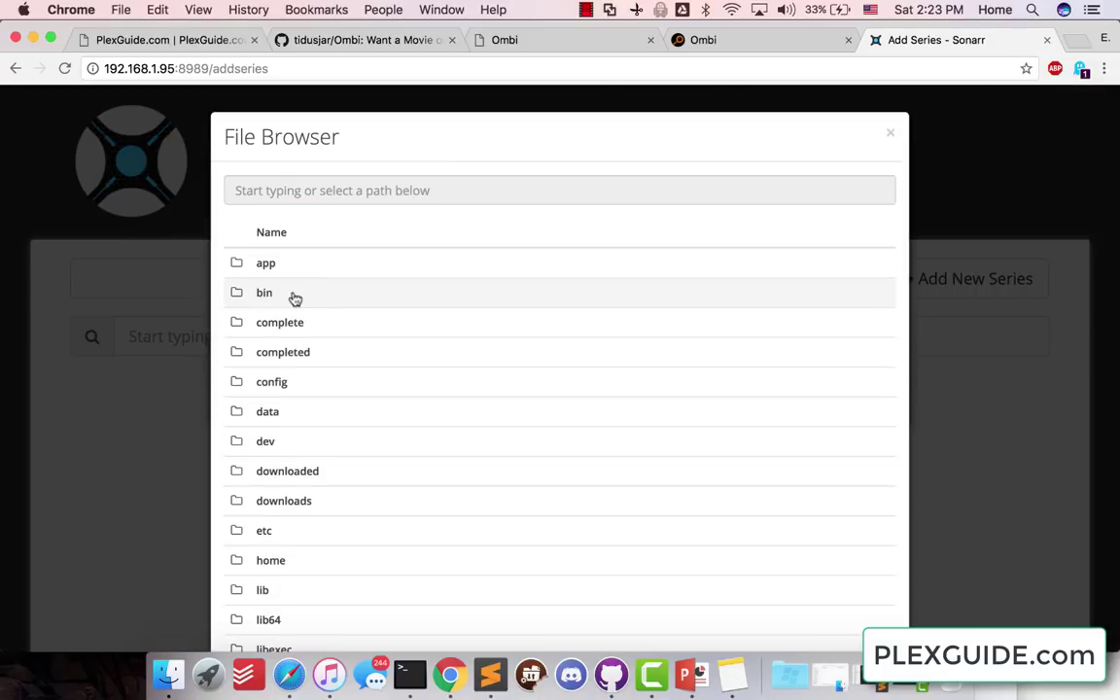
pyautogui.scroll(-10, 310, 434)
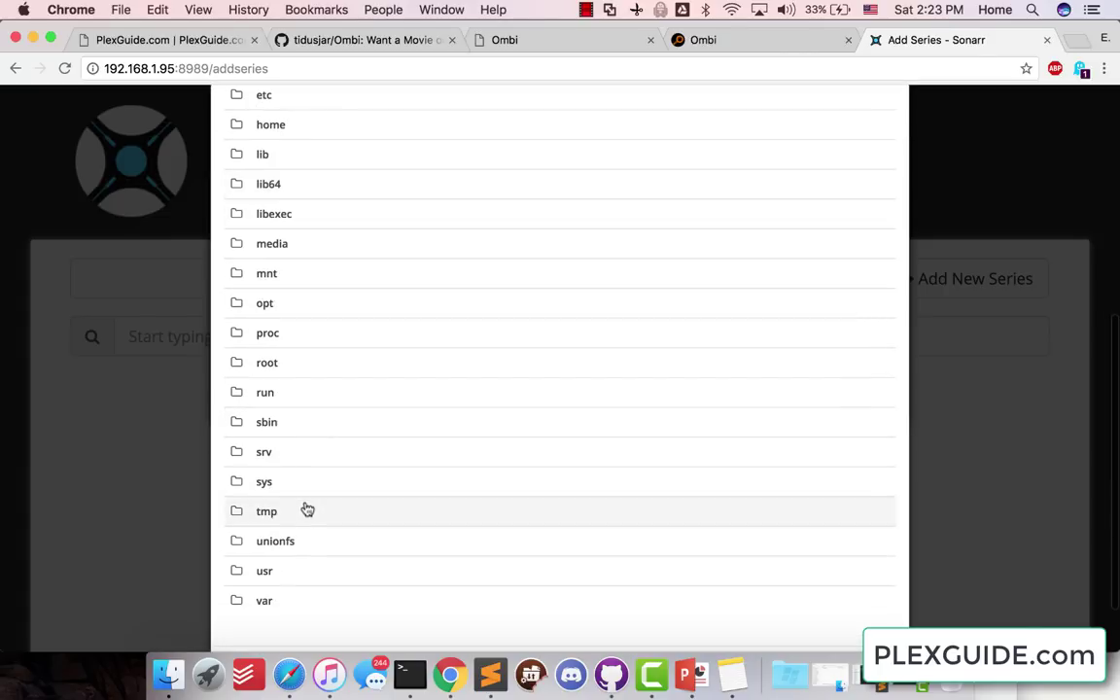
pyautogui.rightClick(304, 508)
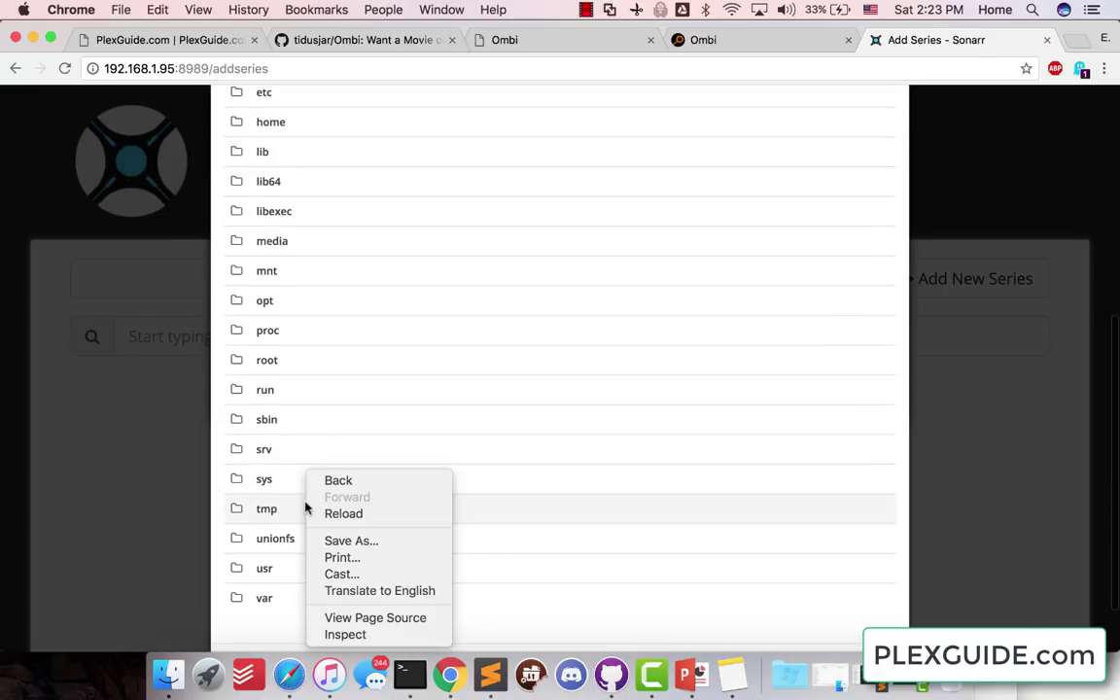
pyautogui.click(262, 547)
pyautogui.click(350, 533)
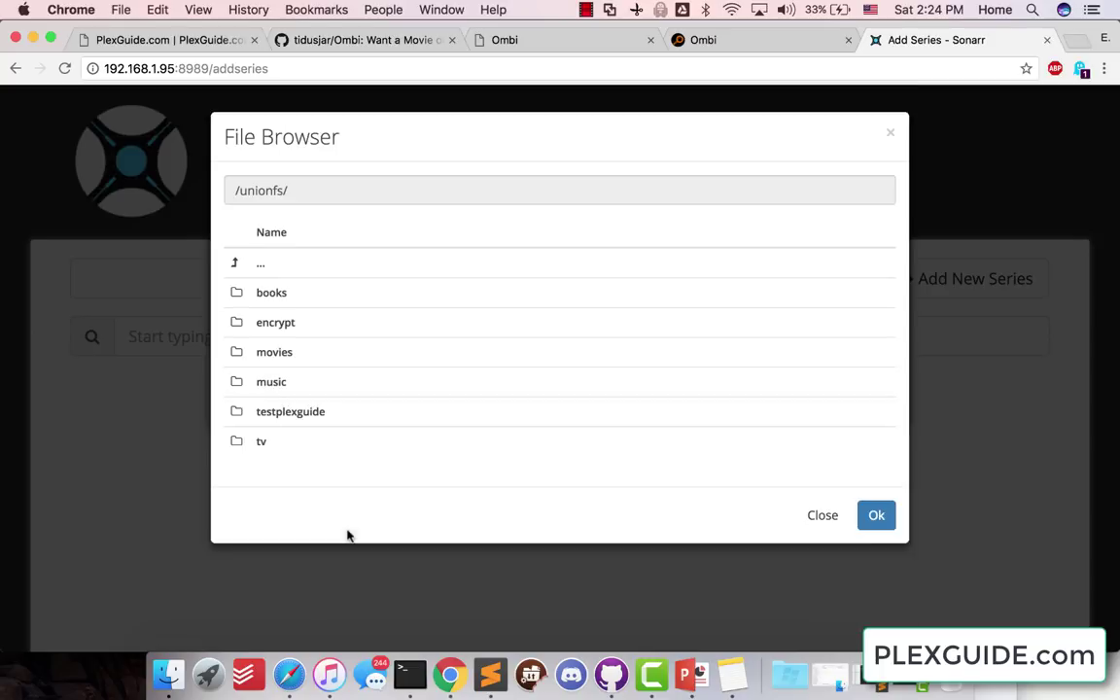
pyautogui.click(466, 450)
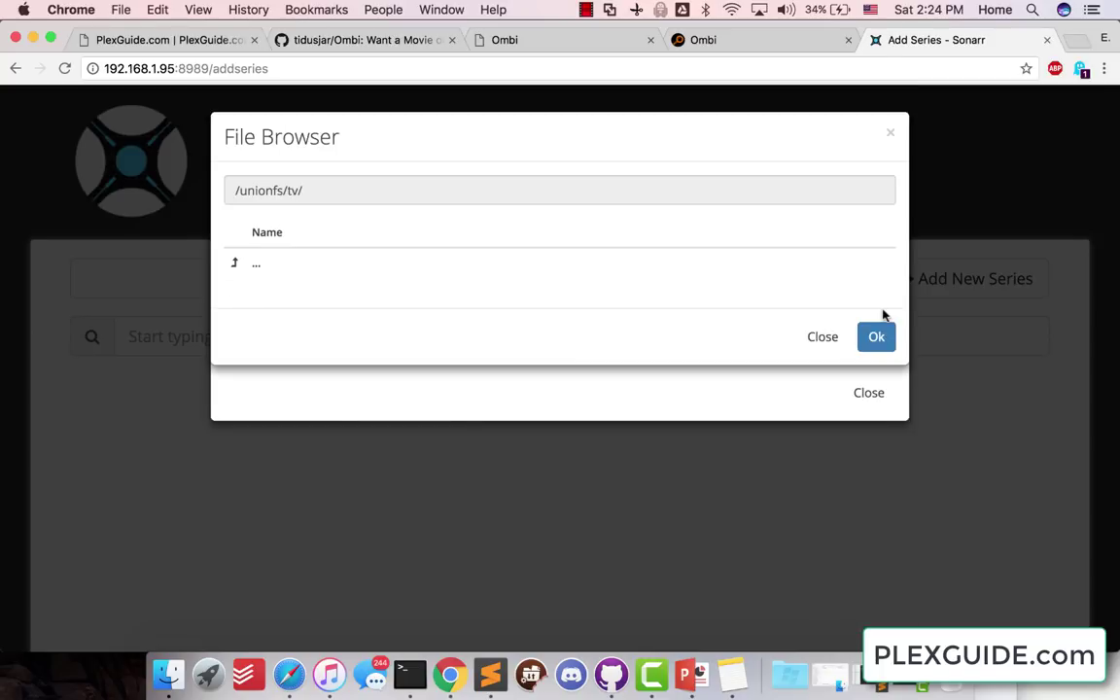
pyautogui.click(881, 347)
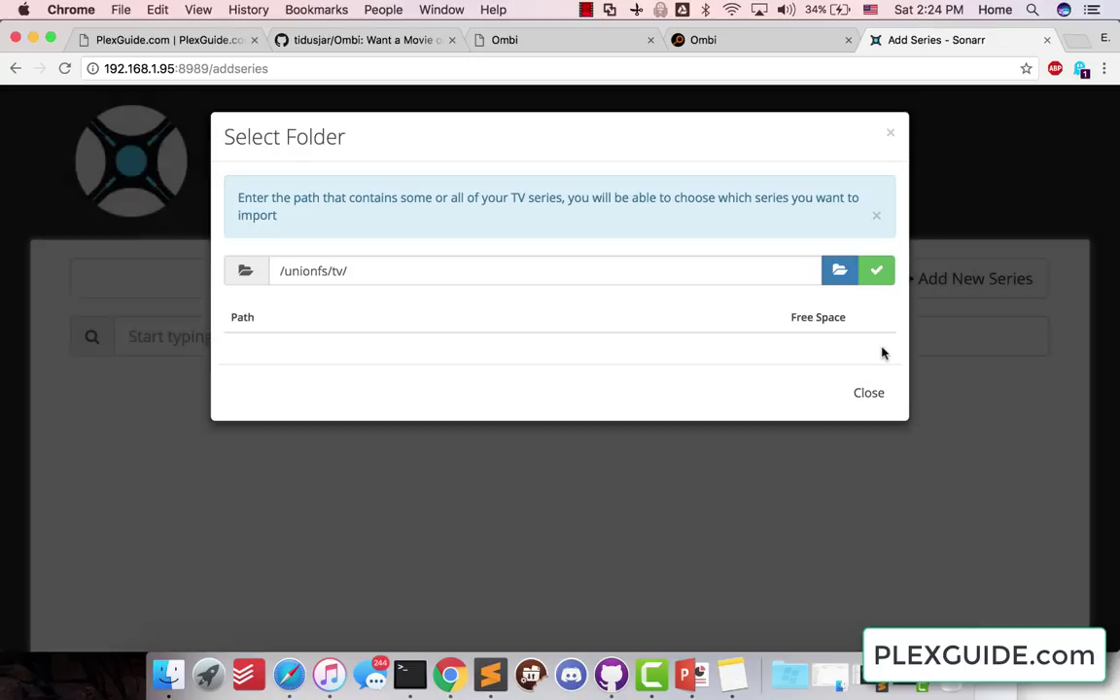
pyautogui.click(874, 272)
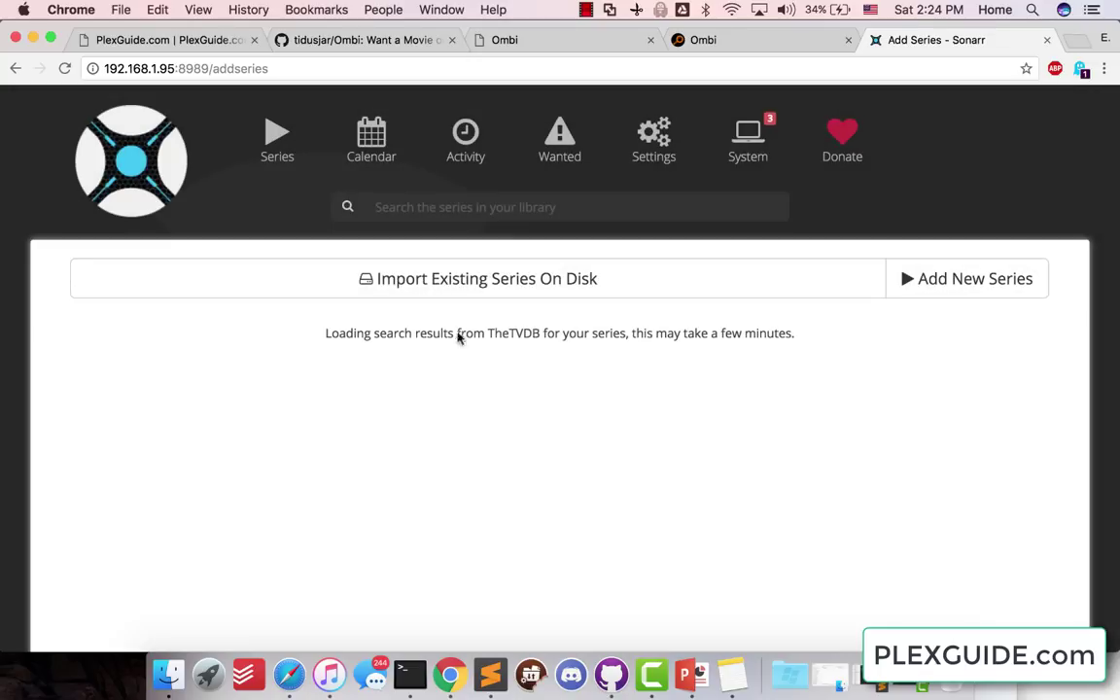
# - Return to Ombi, reload and set the default root folder to /unionfs/tv/, and test and submit the Sonarr settings
pyautogui.click(724, 42)
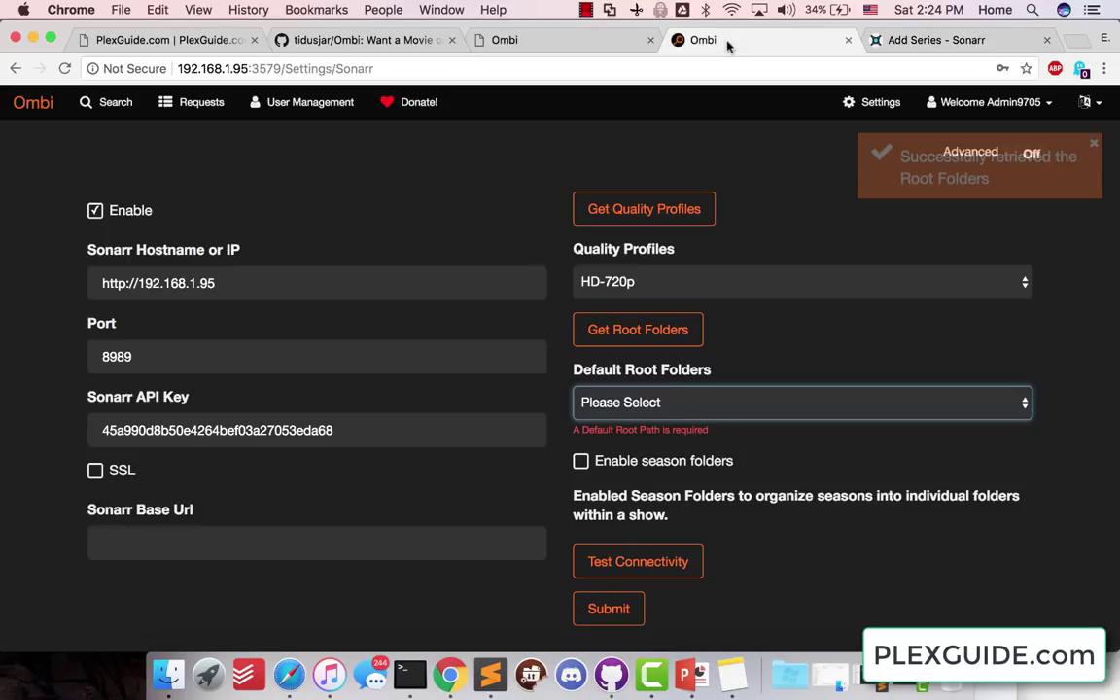
pyautogui.click(635, 329)
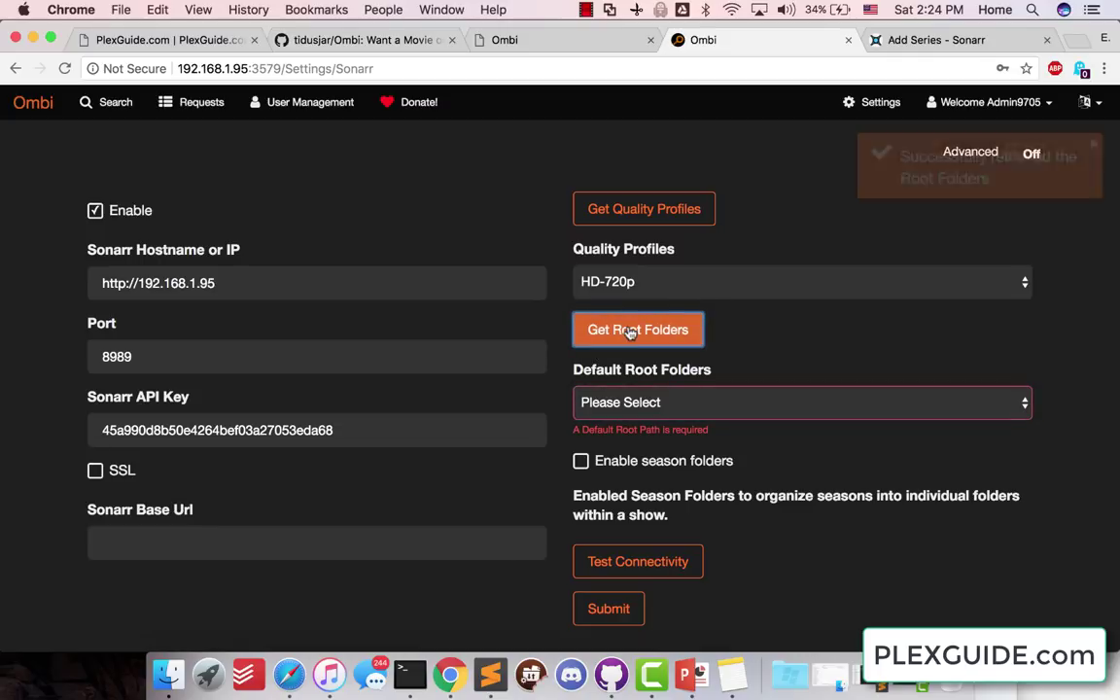
pyautogui.click(639, 412)
pyautogui.click(641, 421)
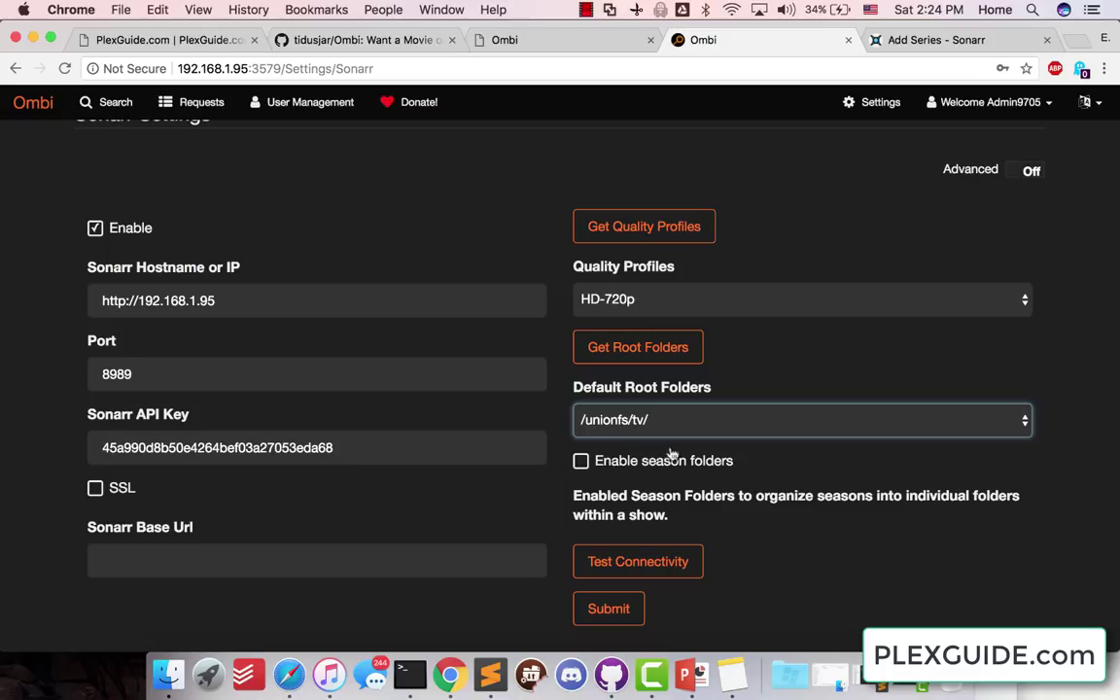
pyautogui.click(618, 559)
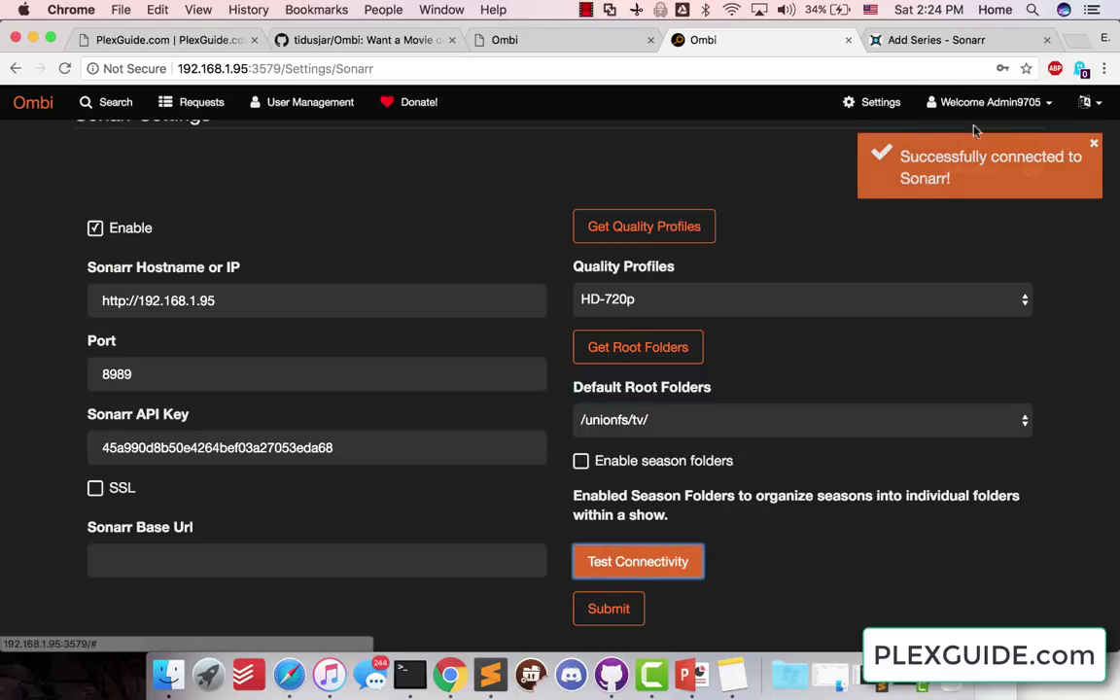
pyautogui.click(601, 620)
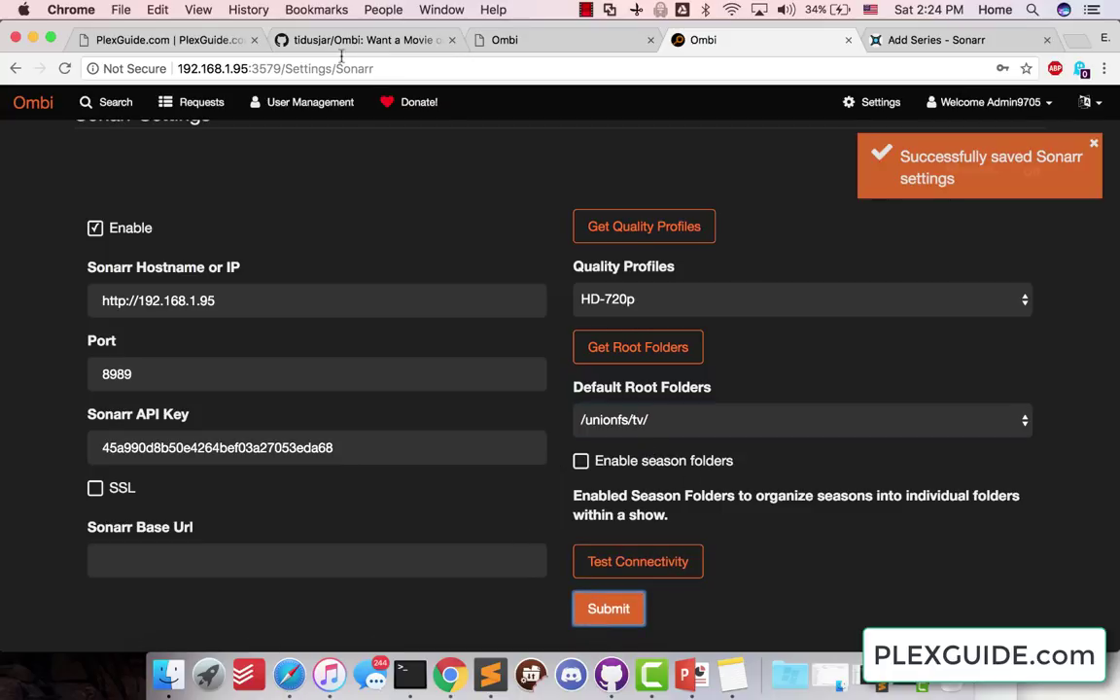
# - Search Ombi's TV shows for "cars"
pyautogui.click(90, 117)
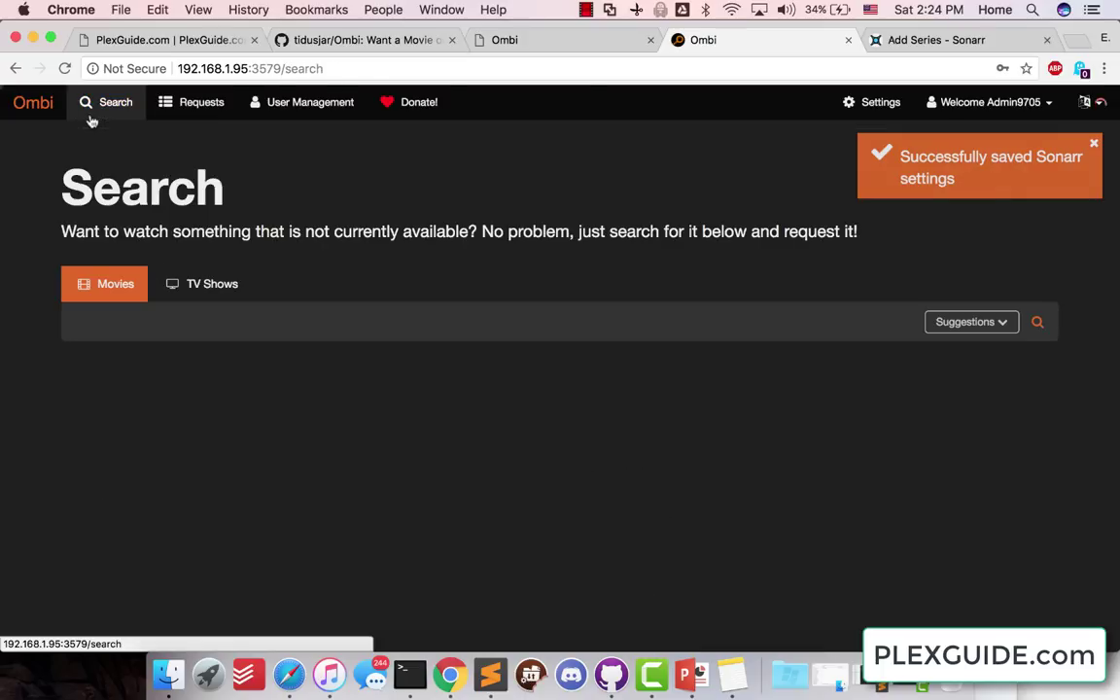
pyautogui.click(199, 294)
pyautogui.click(196, 326)
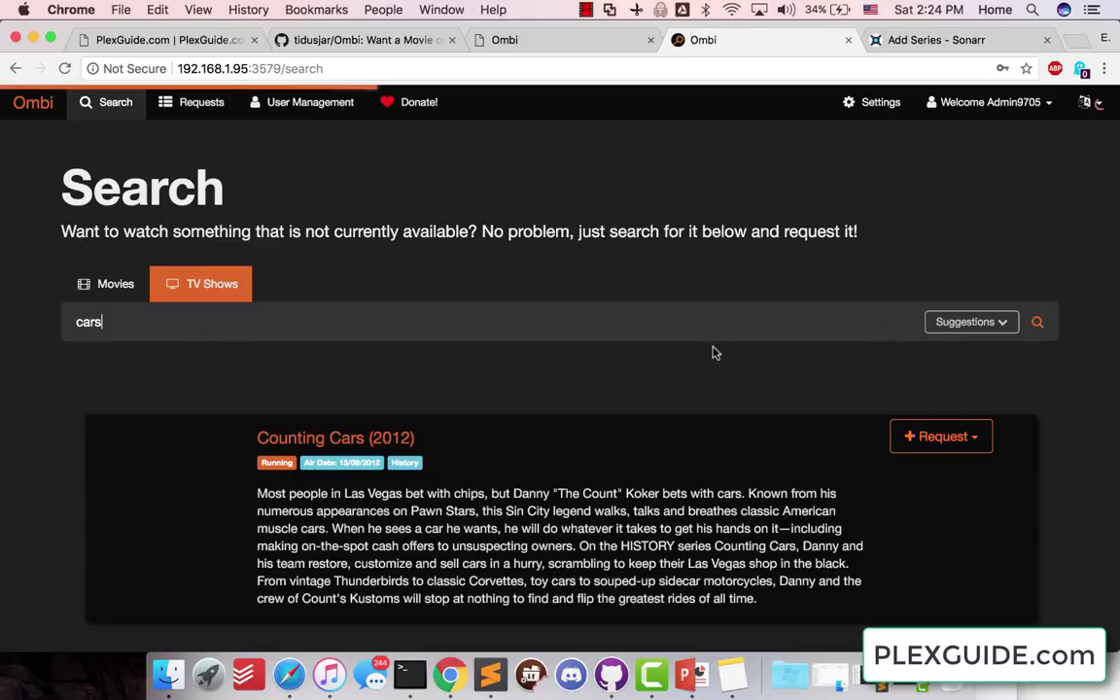
# - Request all seasons of Counting Cars (2012) from the search results
pyautogui.scroll(-1, 692, 452)
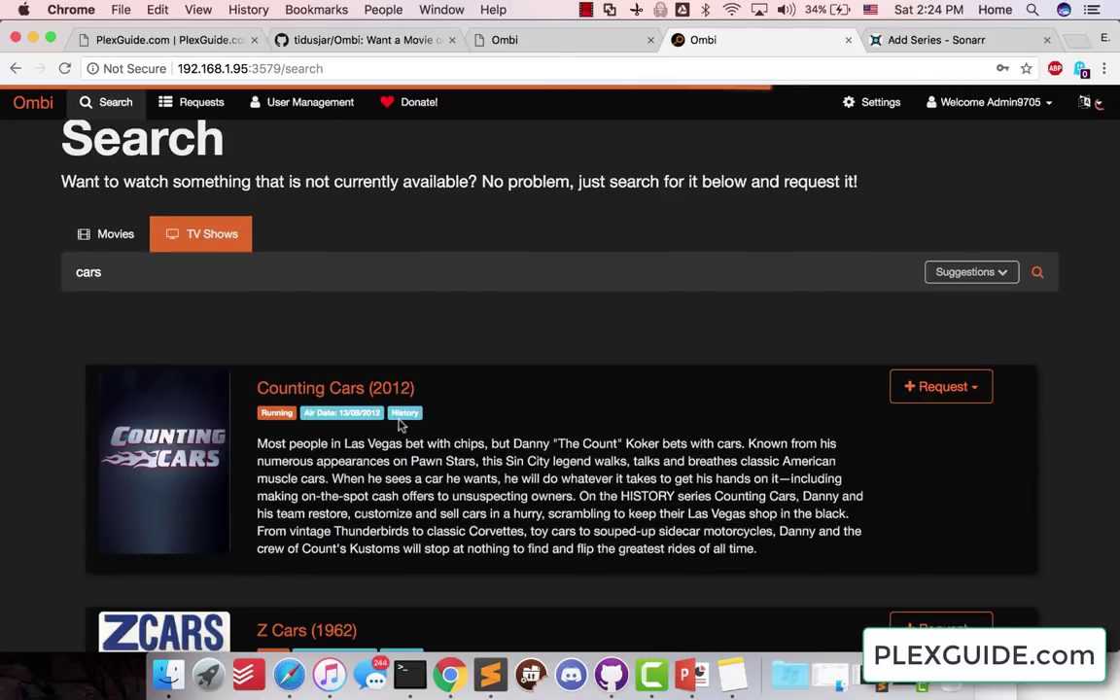
pyautogui.click(945, 390)
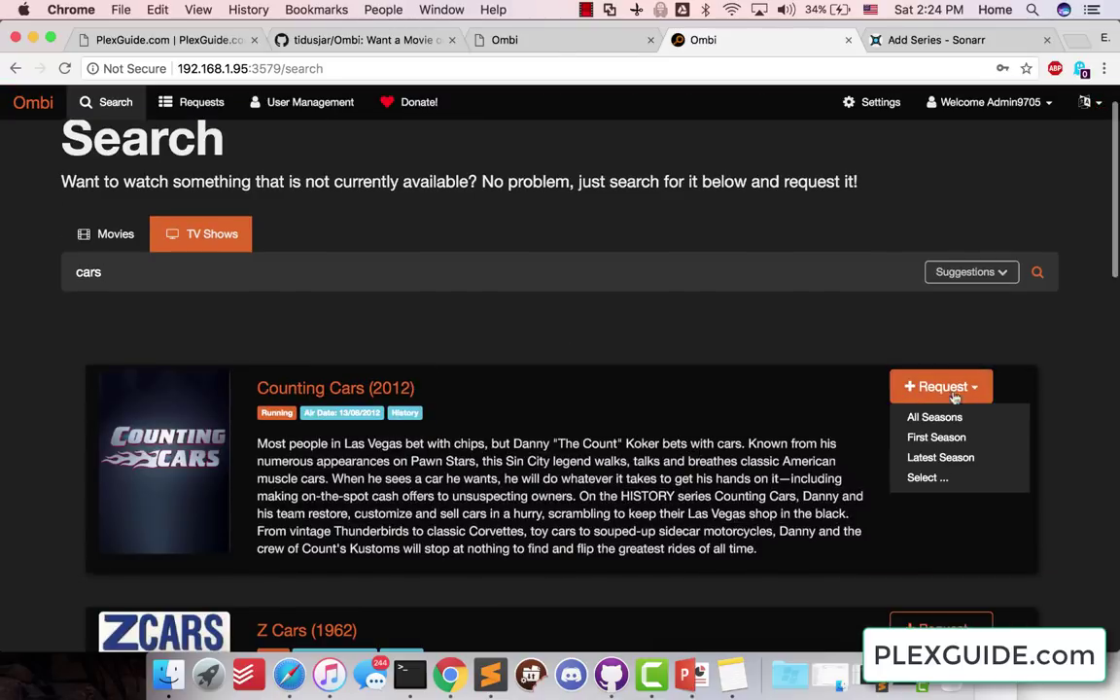
pyautogui.click(947, 426)
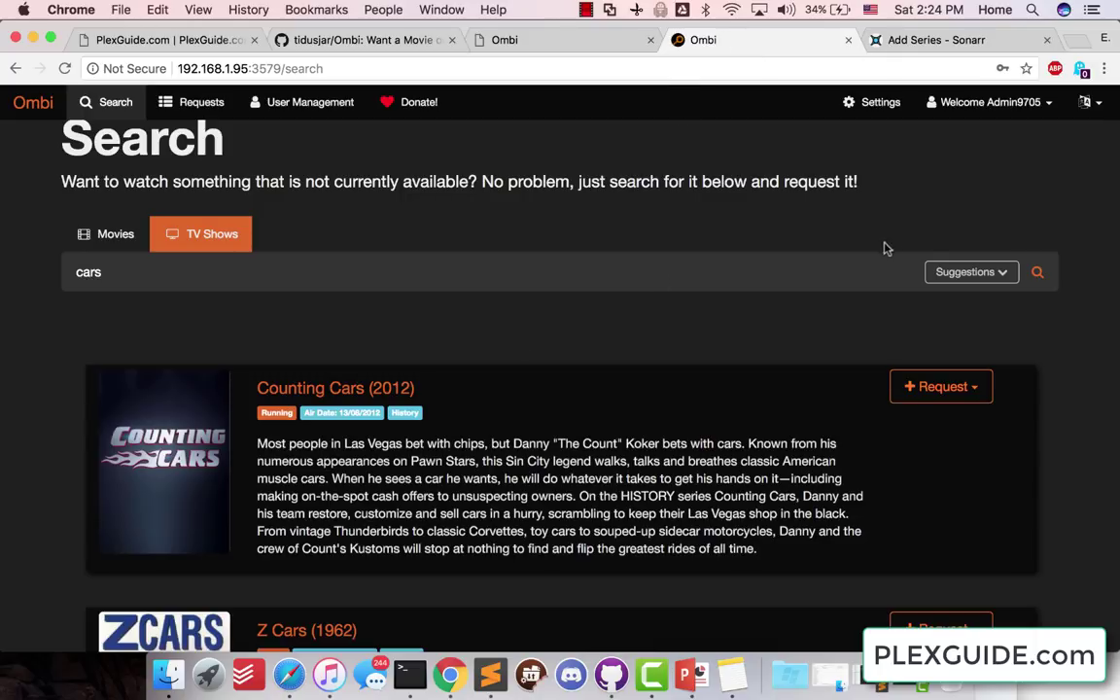
pyautogui.scroll(1, 793, 434)
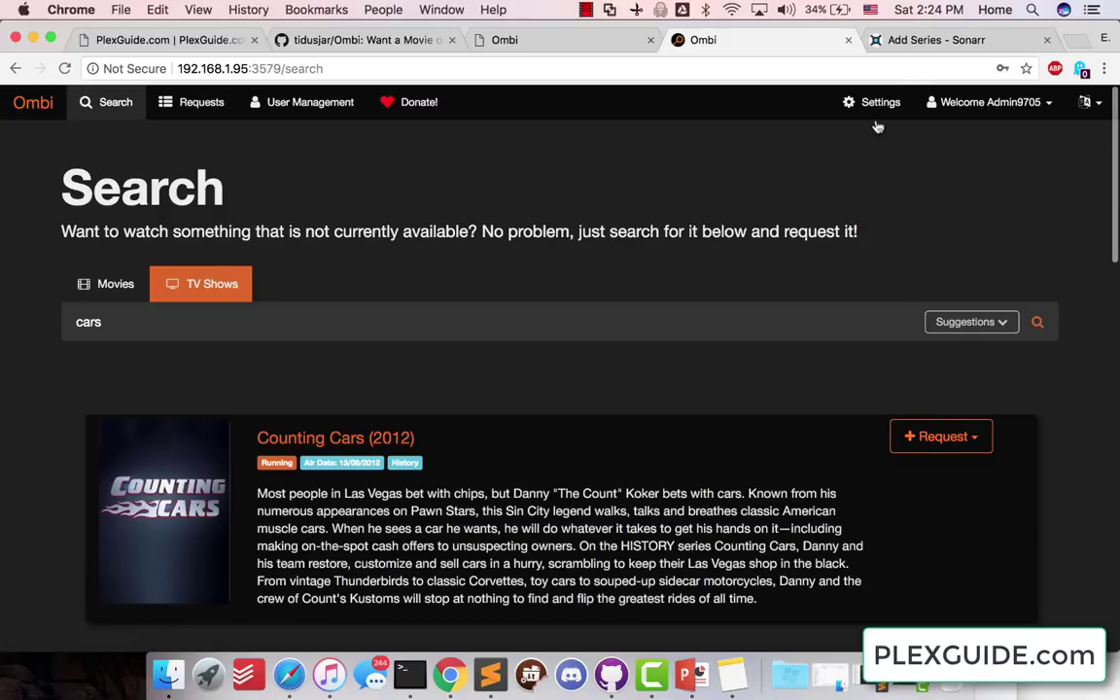
# - Check Sonarr's series list for the requested Counting Cars show, and return to Ombi
pyautogui.click(879, 40)
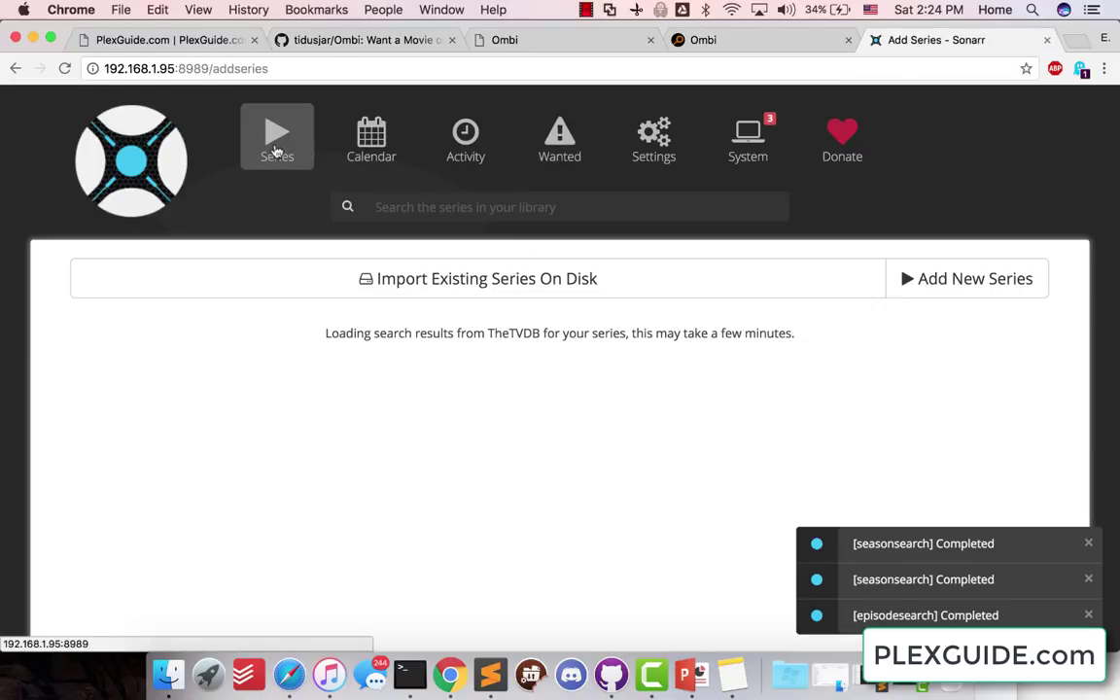
pyautogui.click(258, 159)
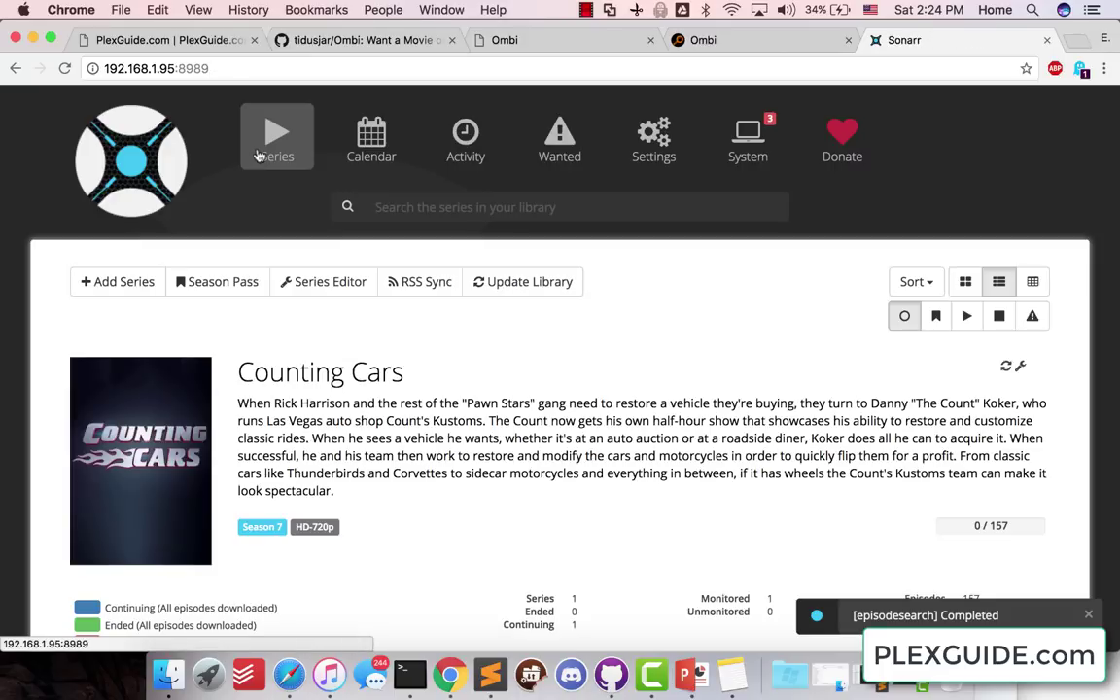
pyautogui.scroll(-2, 636, 374)
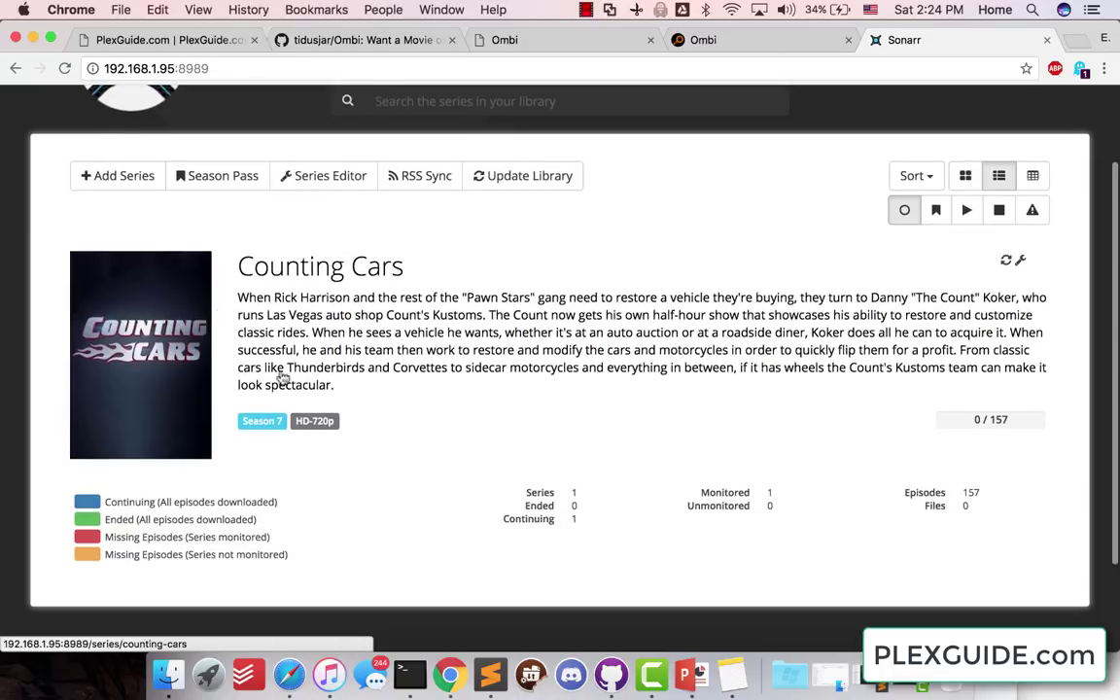
pyautogui.click(763, 40)
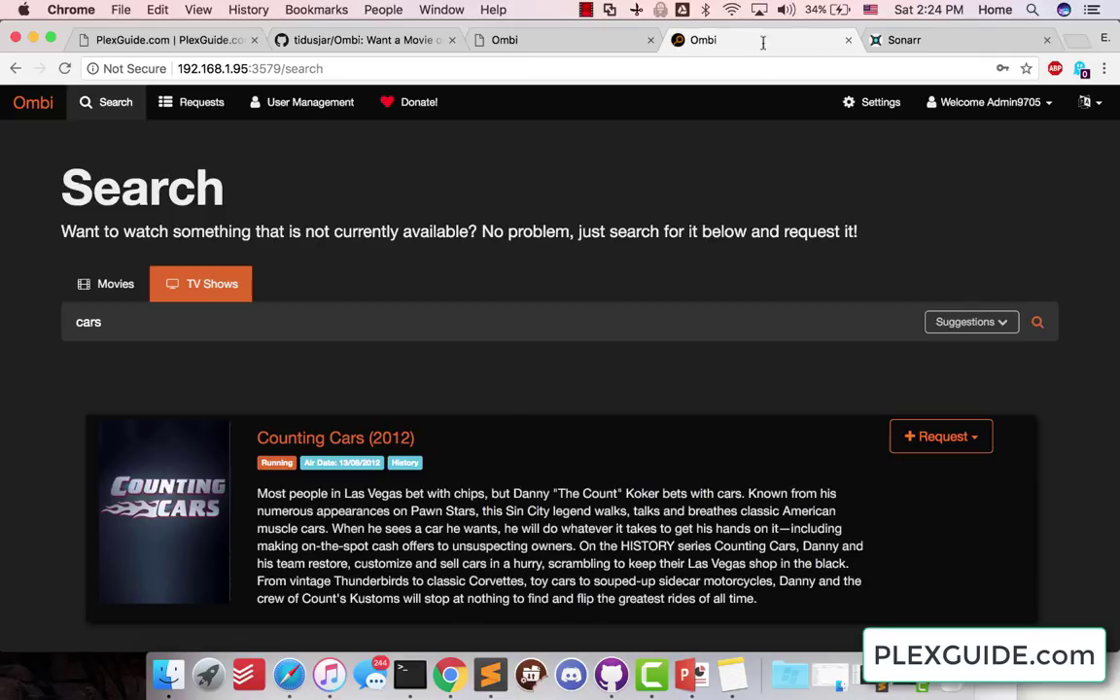
# - Show Ombi's popular TV show suggestions and request the latest season of Game of Thrones (2011)
pyautogui.click(961, 322)
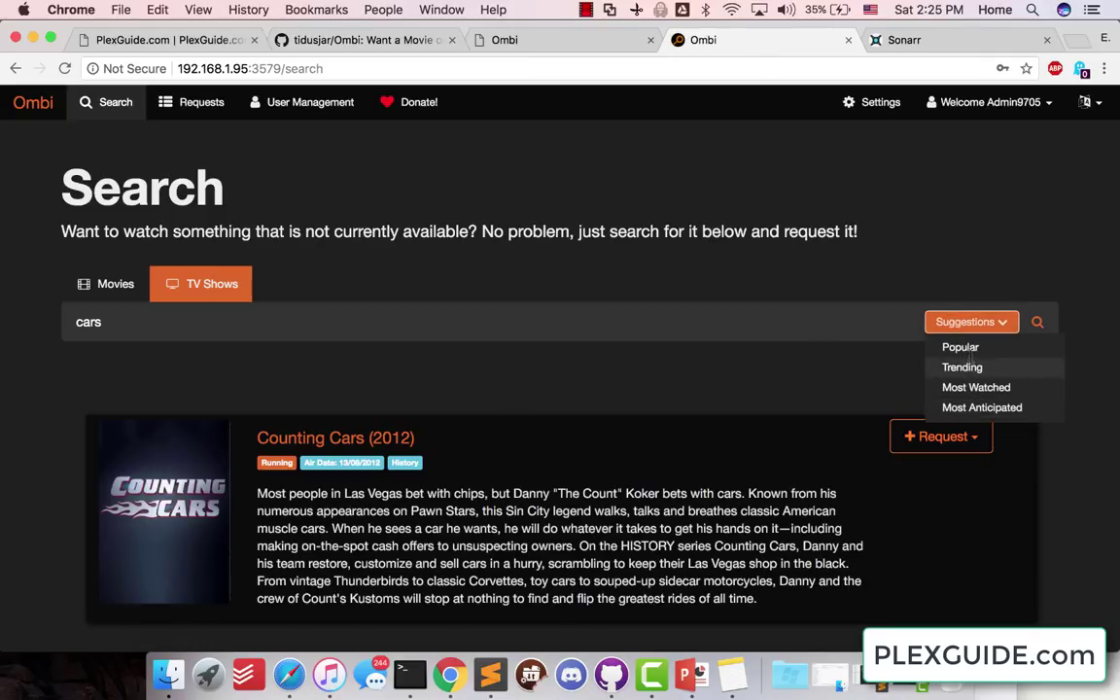
pyautogui.click(969, 351)
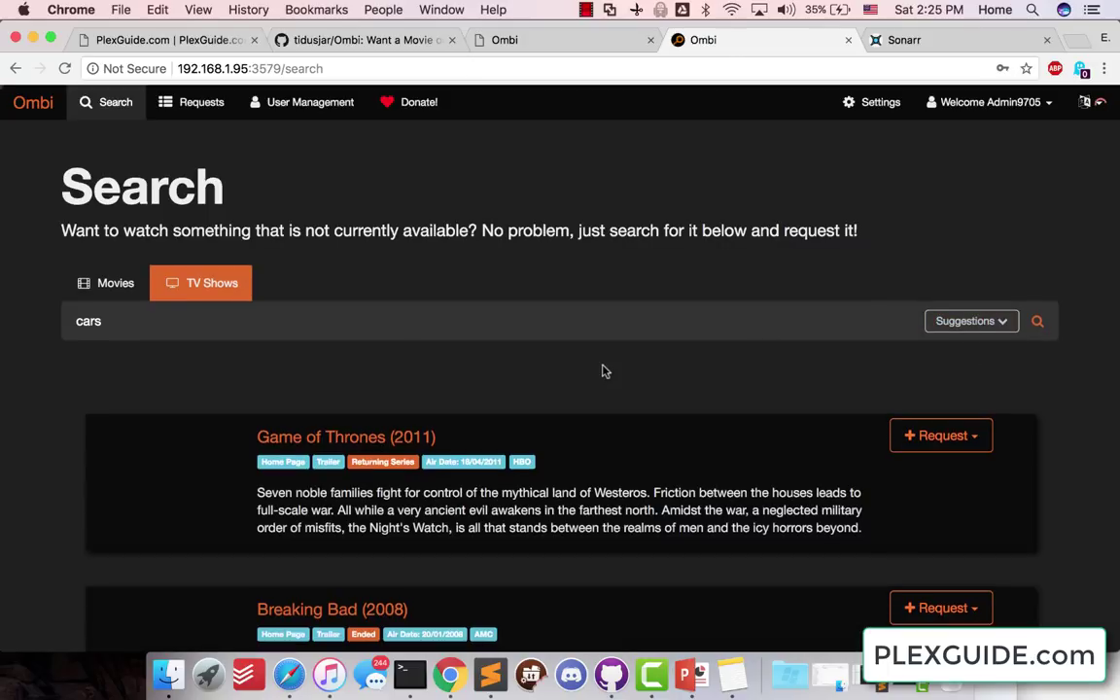
pyautogui.scroll(-3, 722, 362)
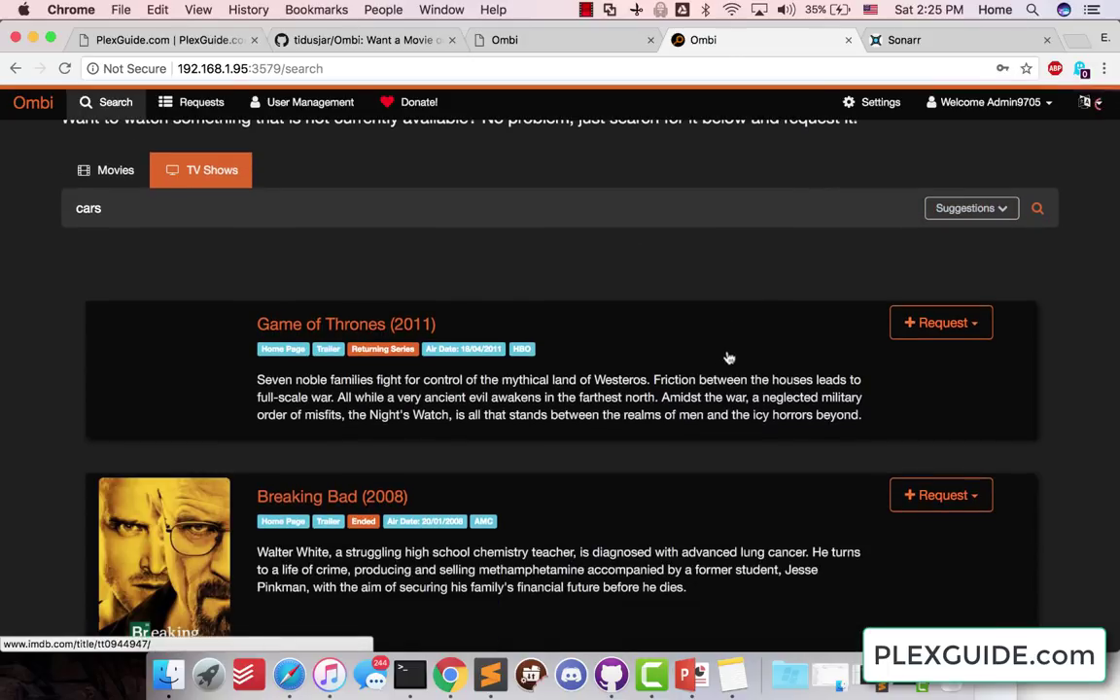
pyautogui.scroll(-6, 827, 335)
pyautogui.scroll(2, 933, 301)
pyautogui.scroll(6, 949, 290)
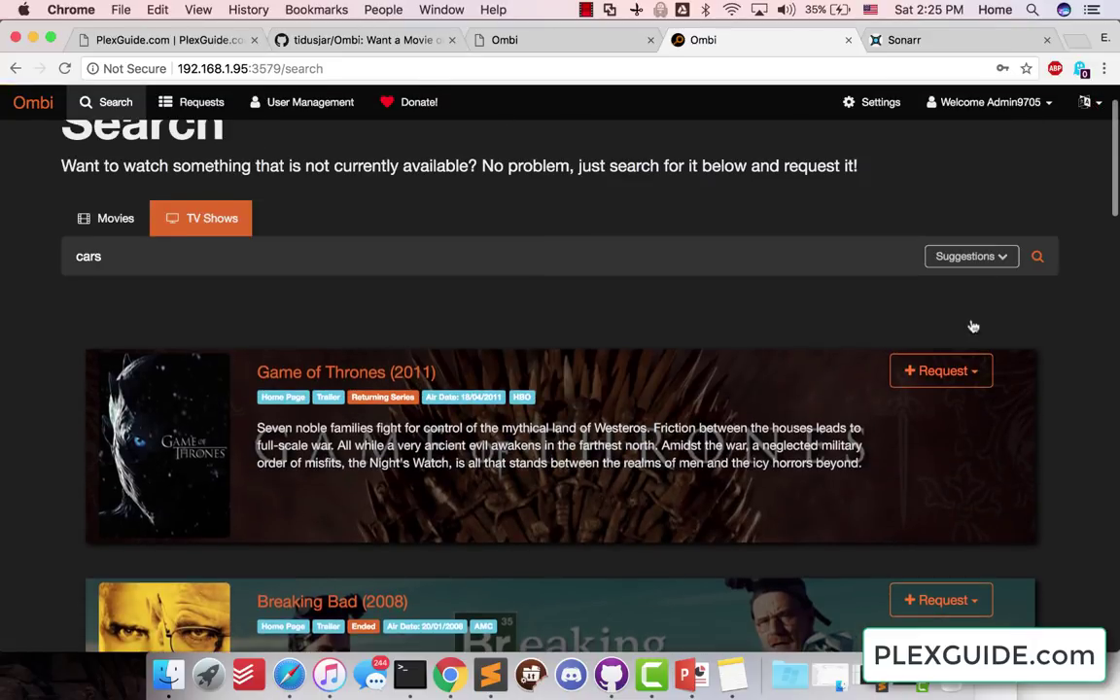
pyautogui.click(972, 370)
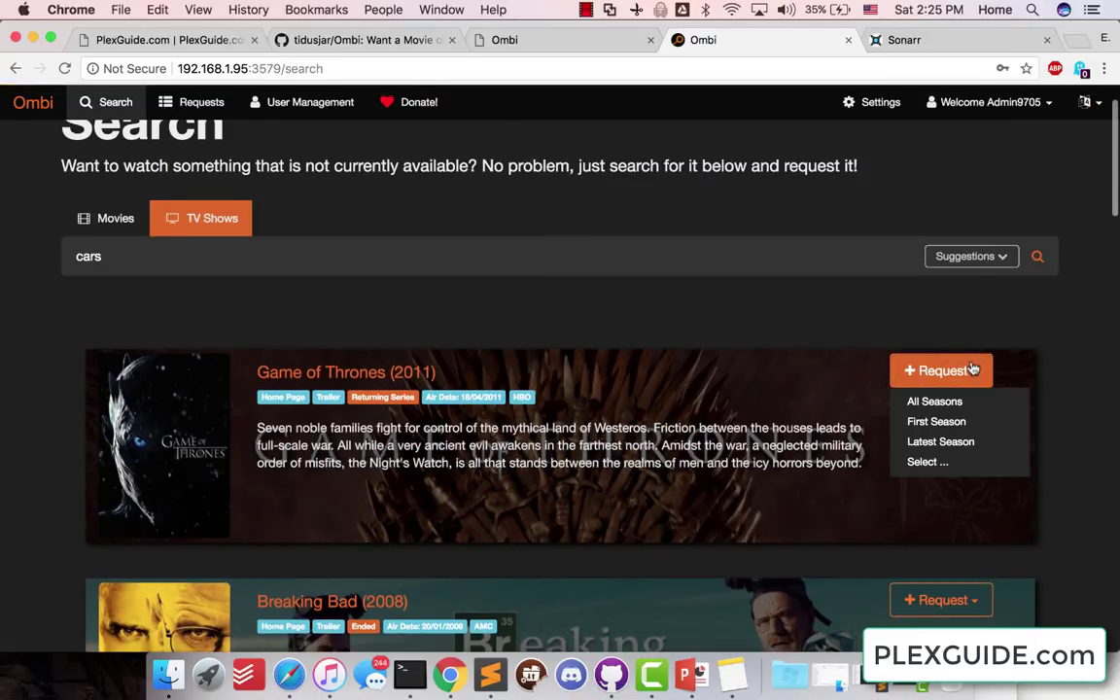
pyautogui.click(933, 442)
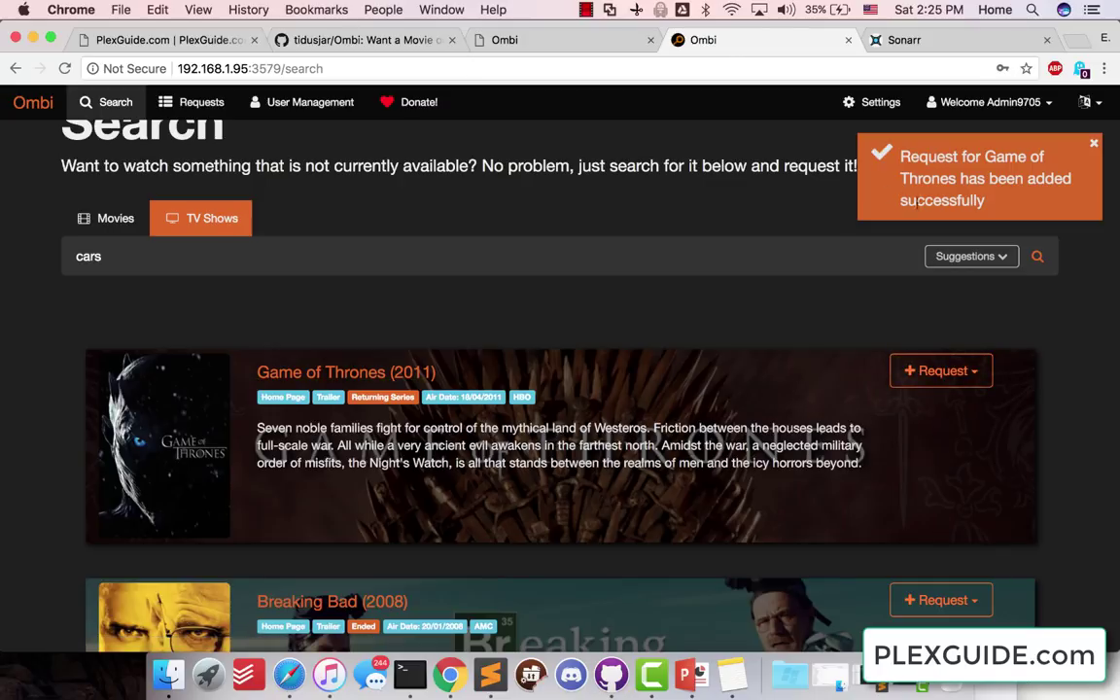
# - Switch to Sonarr, open the Game of Thrones series and examine which seasons are monitored
pyautogui.click(896, 43)
pyautogui.scroll(-5, 331, 321)
pyautogui.scroll(3, 425, 307)
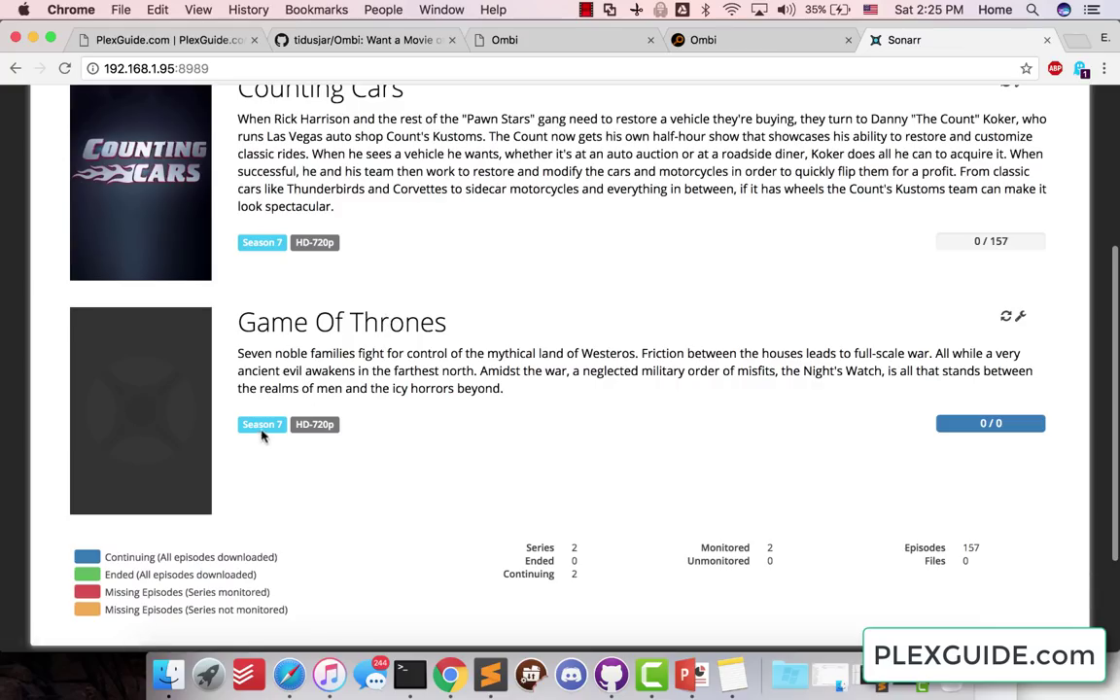
pyautogui.click(291, 324)
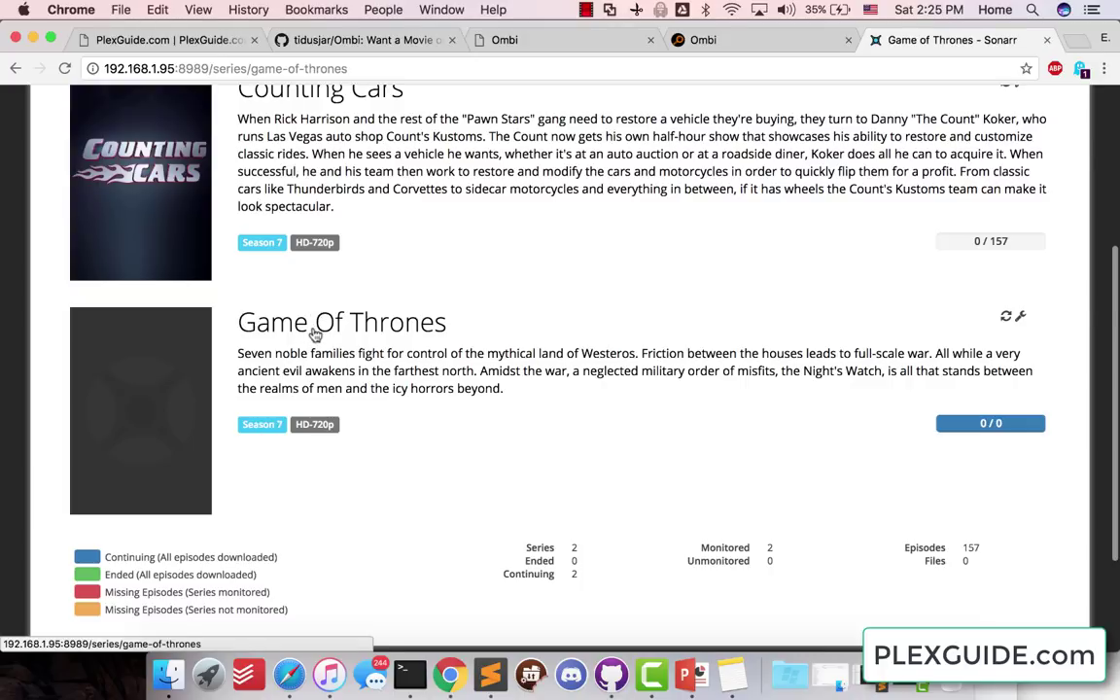
pyautogui.scroll(-3, 313, 334)
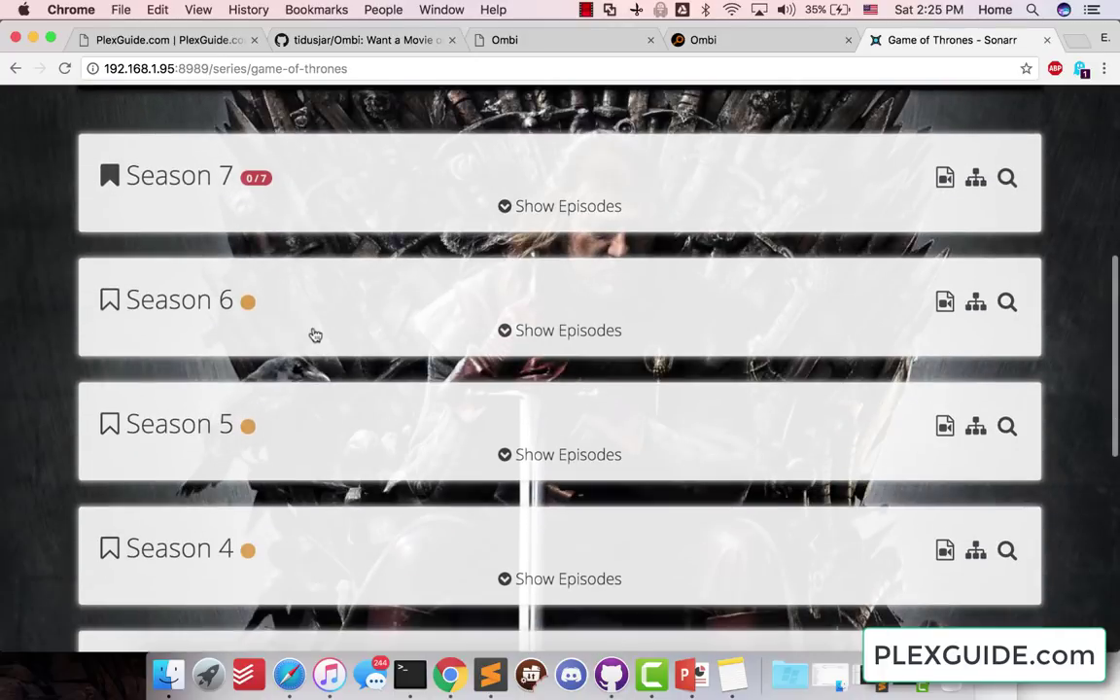
pyautogui.scroll(-4, 437, 277)
pyautogui.scroll(6, 240, 225)
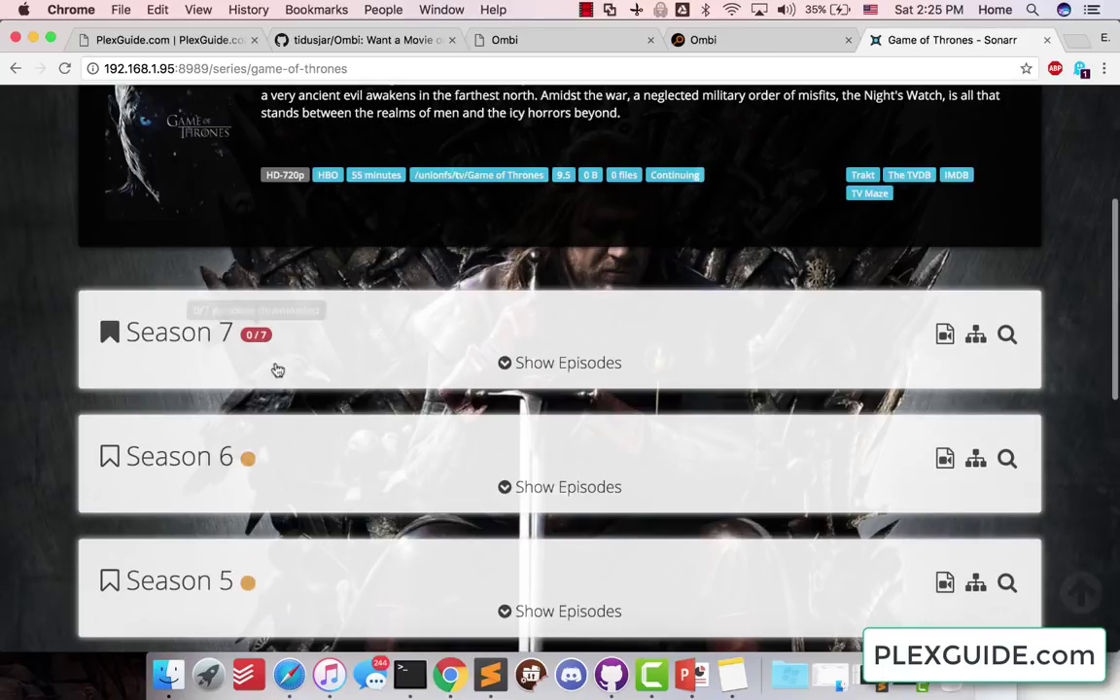
pyautogui.moveTo(253, 340)
pyautogui.scroll(-2, 245, 486)
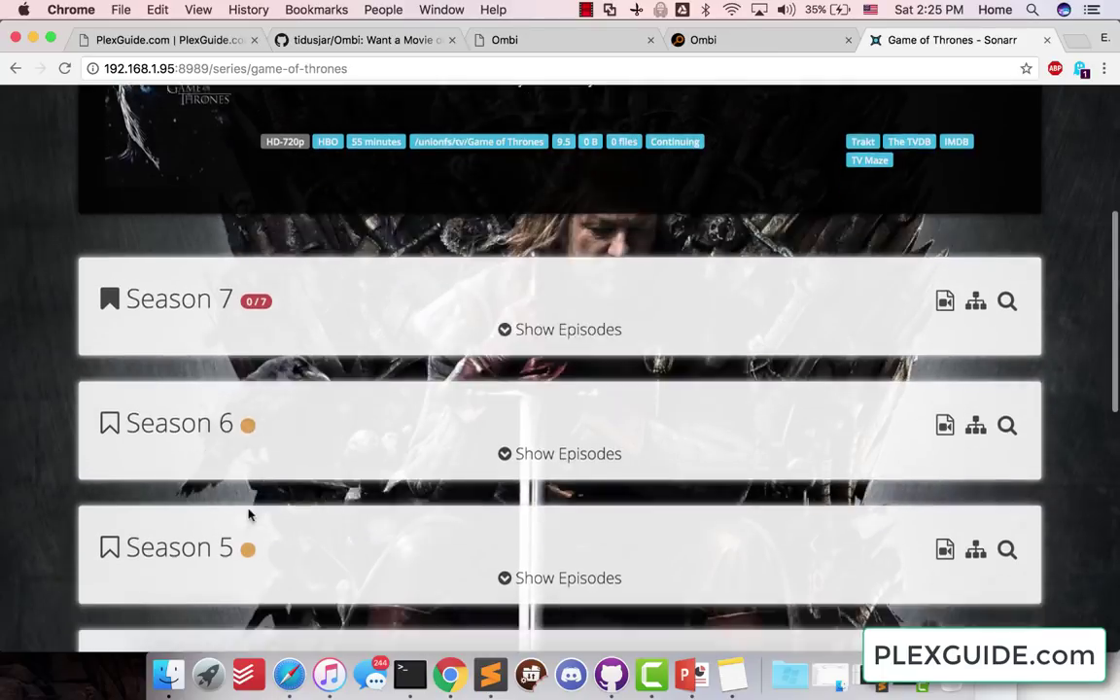
pyautogui.scroll(2, 227, 485)
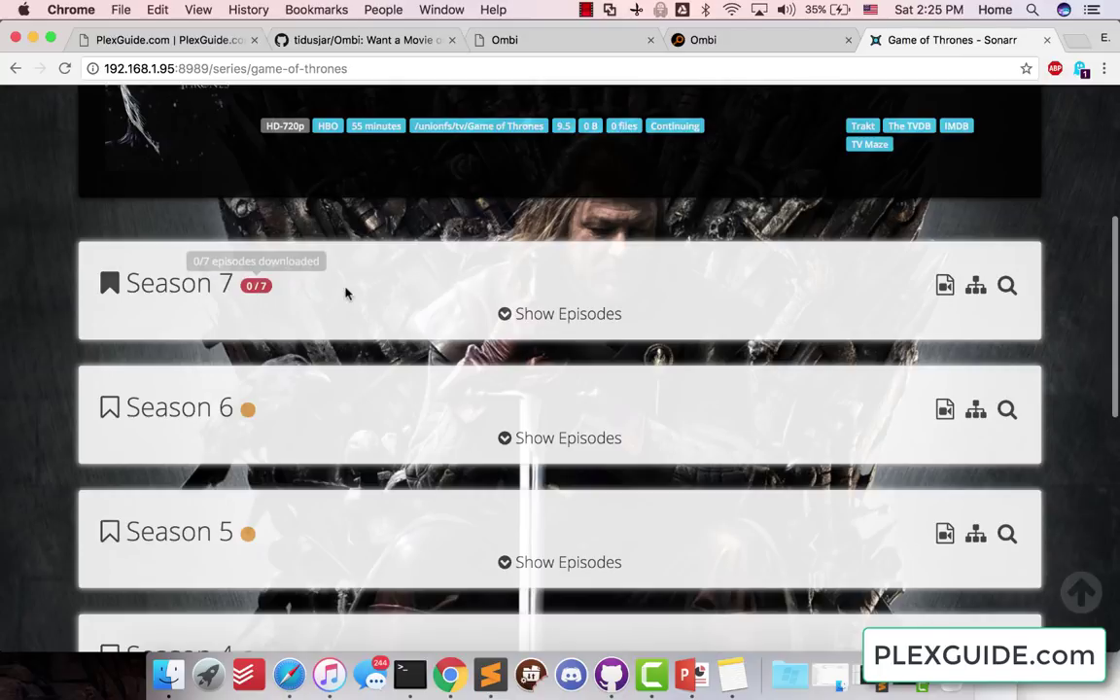
pyautogui.scroll(4, 627, 270)
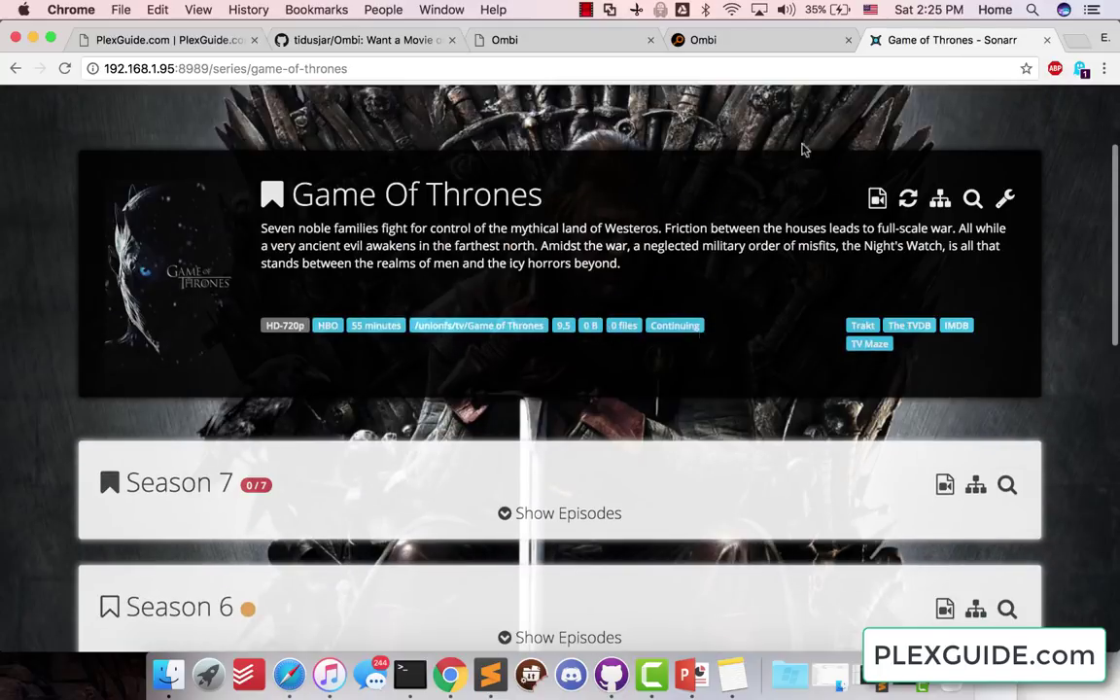
# - Return to Ombi, open its Radarr settings for movies and enable the Radarr integration
pyautogui.click(782, 41)
pyautogui.scroll(2, 575, 365)
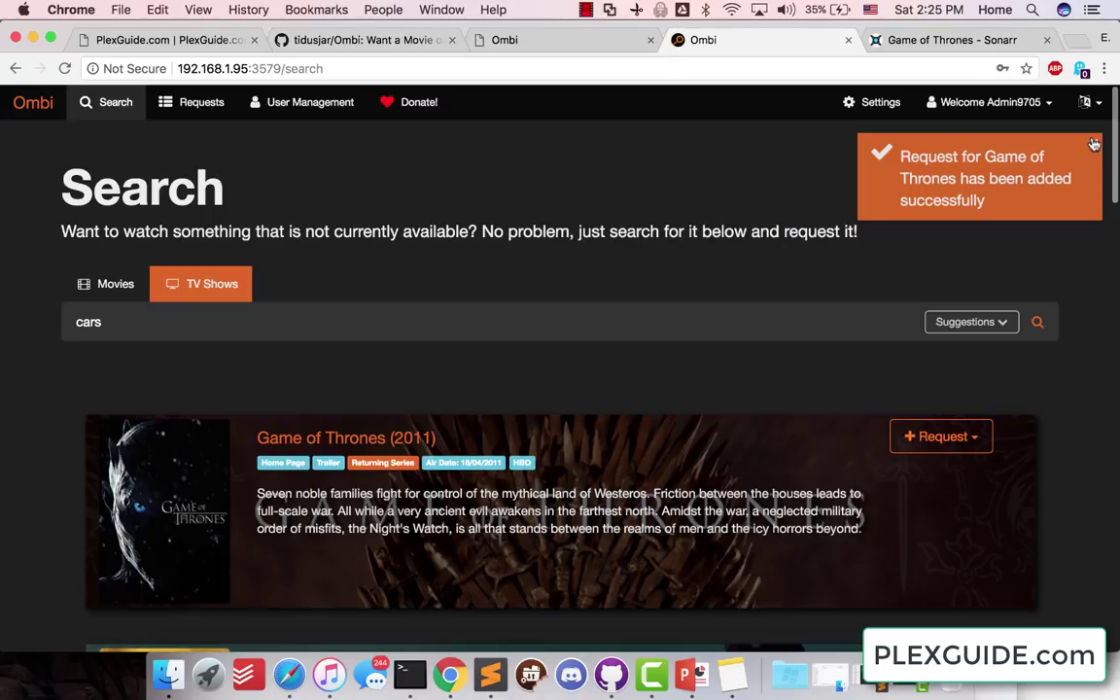
pyautogui.click(854, 115)
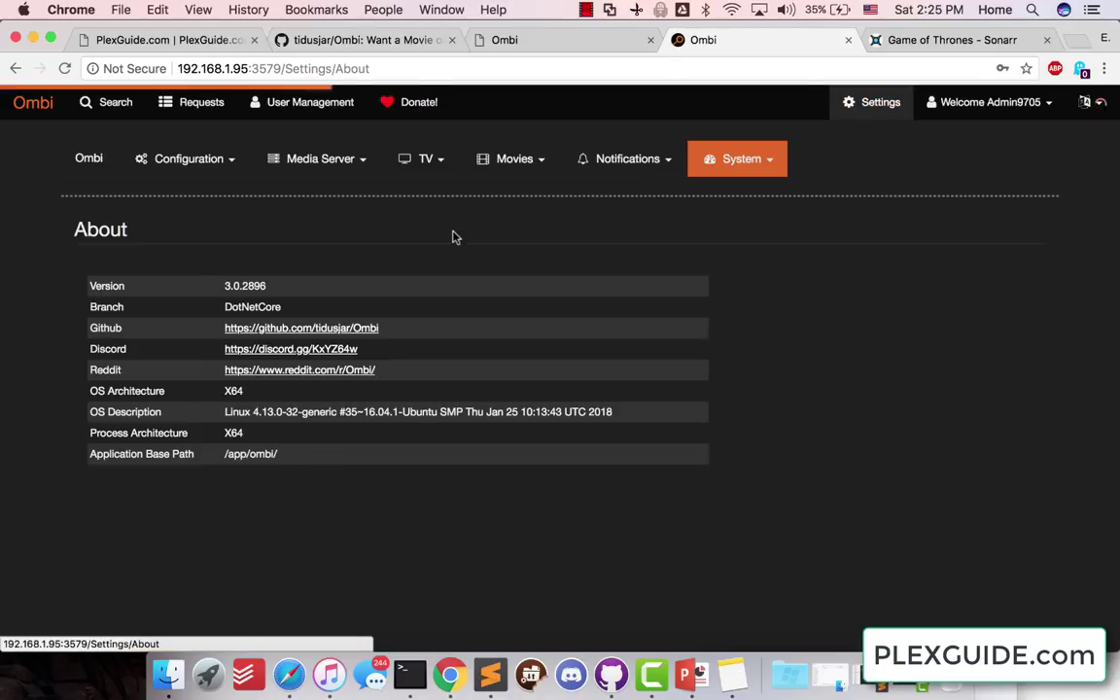
pyautogui.click(422, 163)
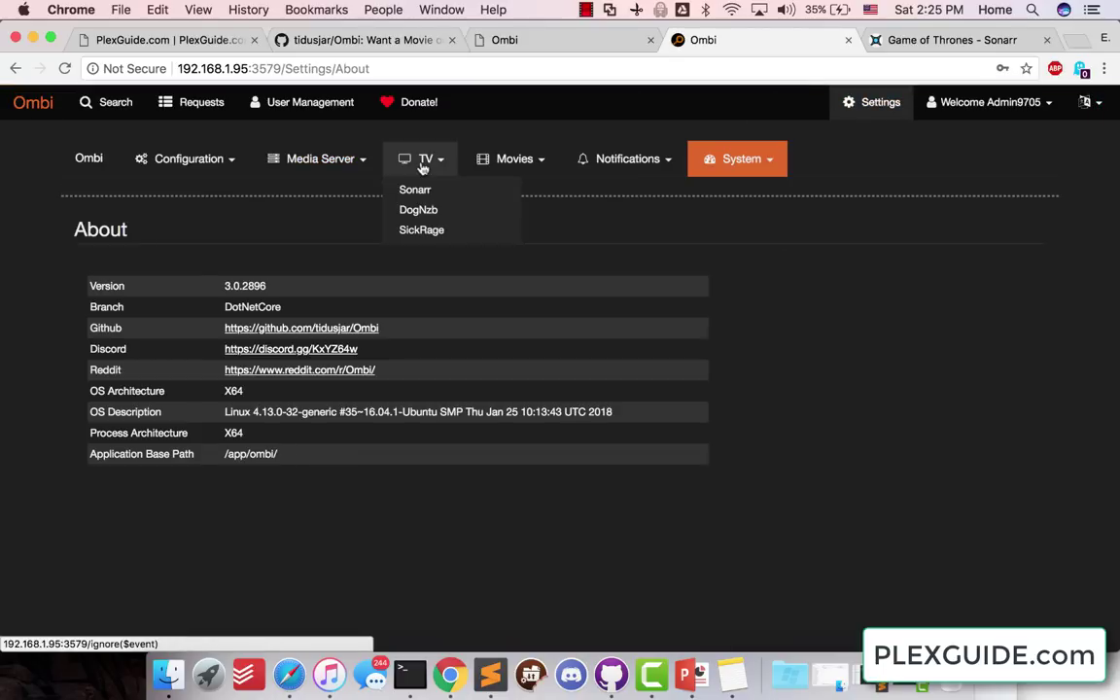
pyautogui.click(515, 161)
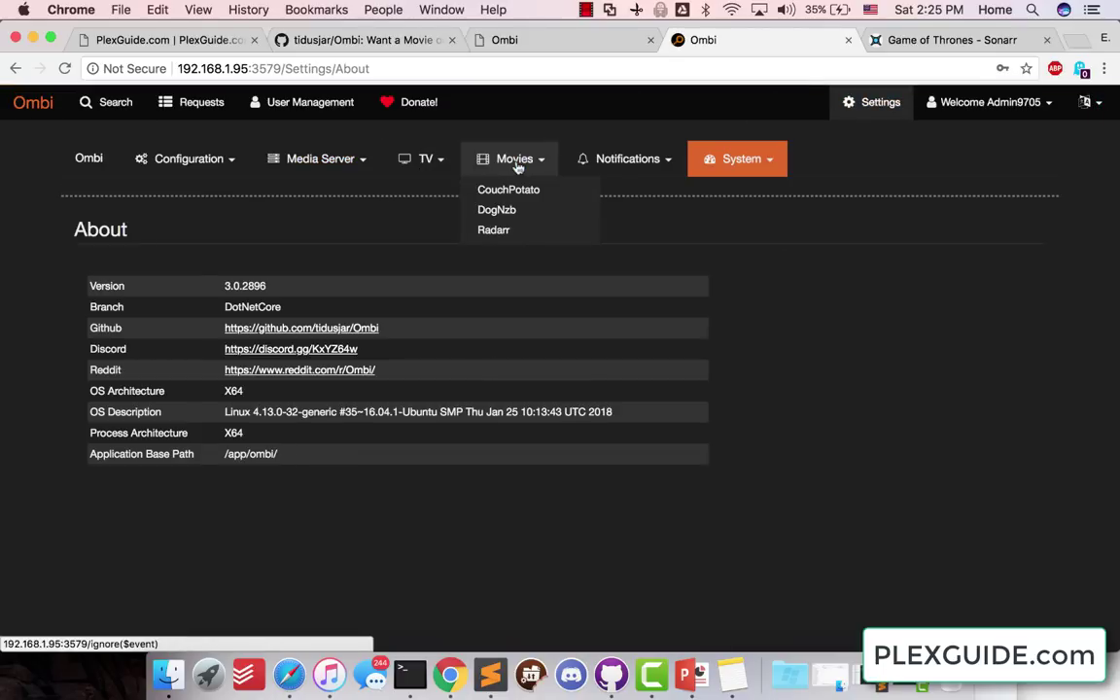
pyautogui.click(498, 233)
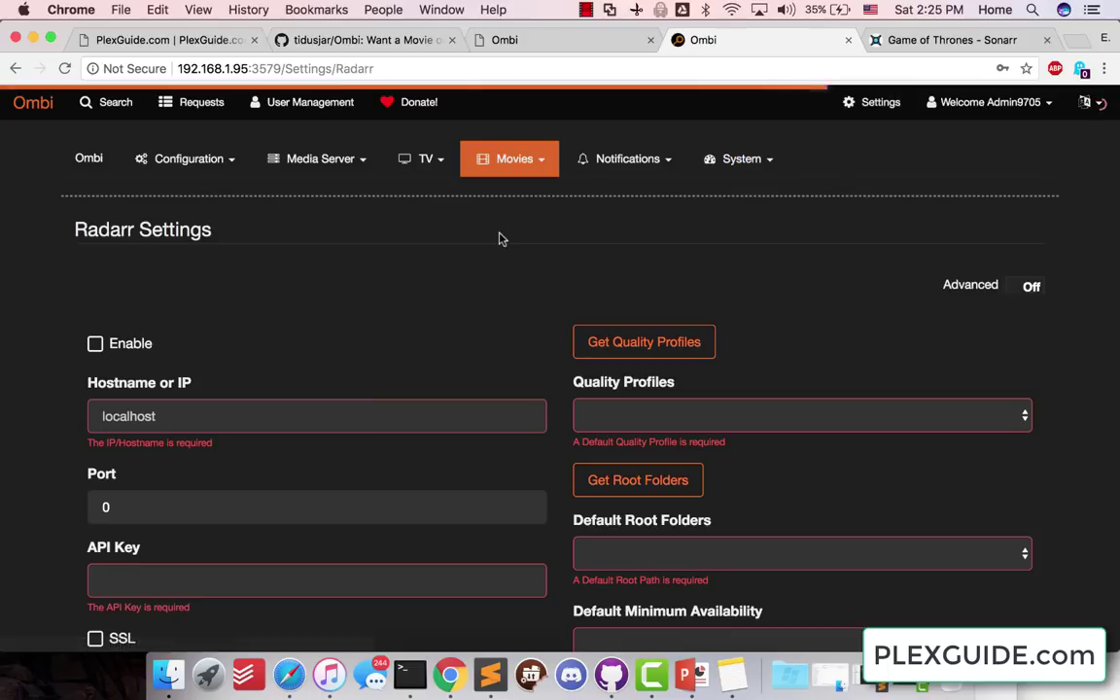
pyautogui.scroll(-2, 342, 347)
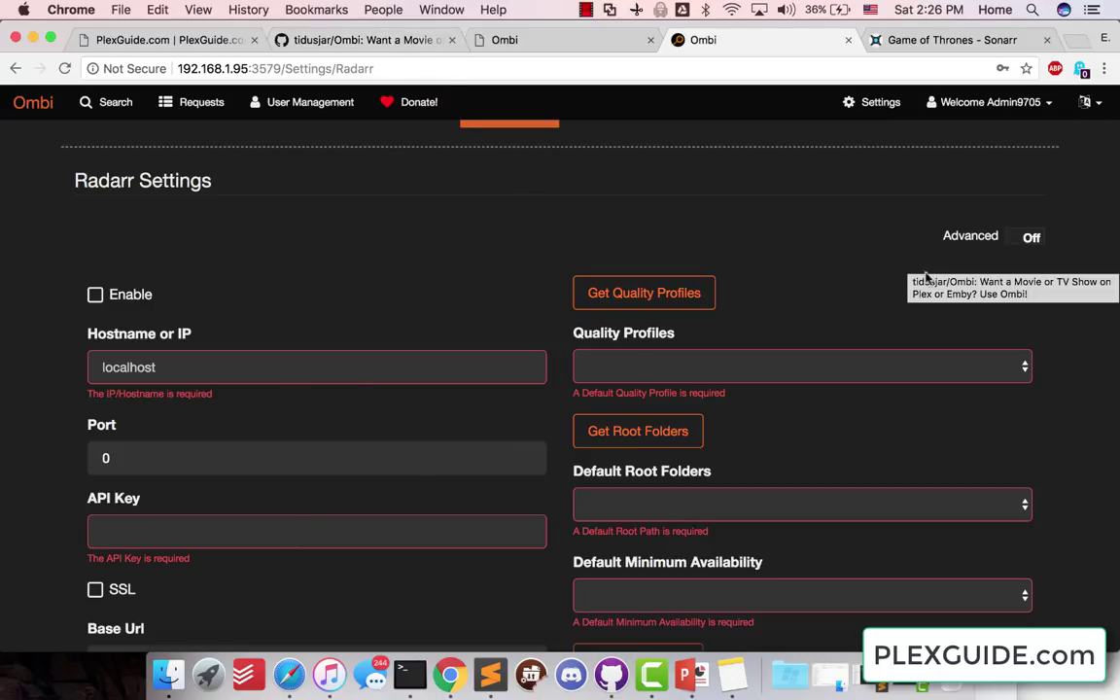
pyautogui.click(96, 295)
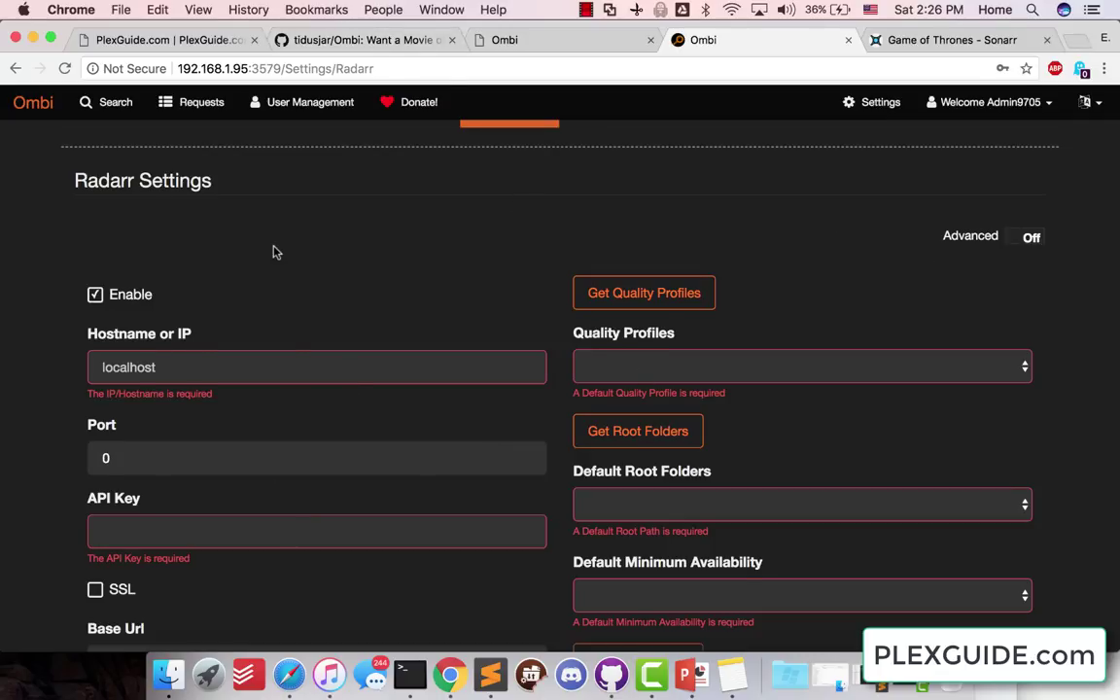
pyautogui.scroll(-2, 273, 252)
pyautogui.click(258, 289)
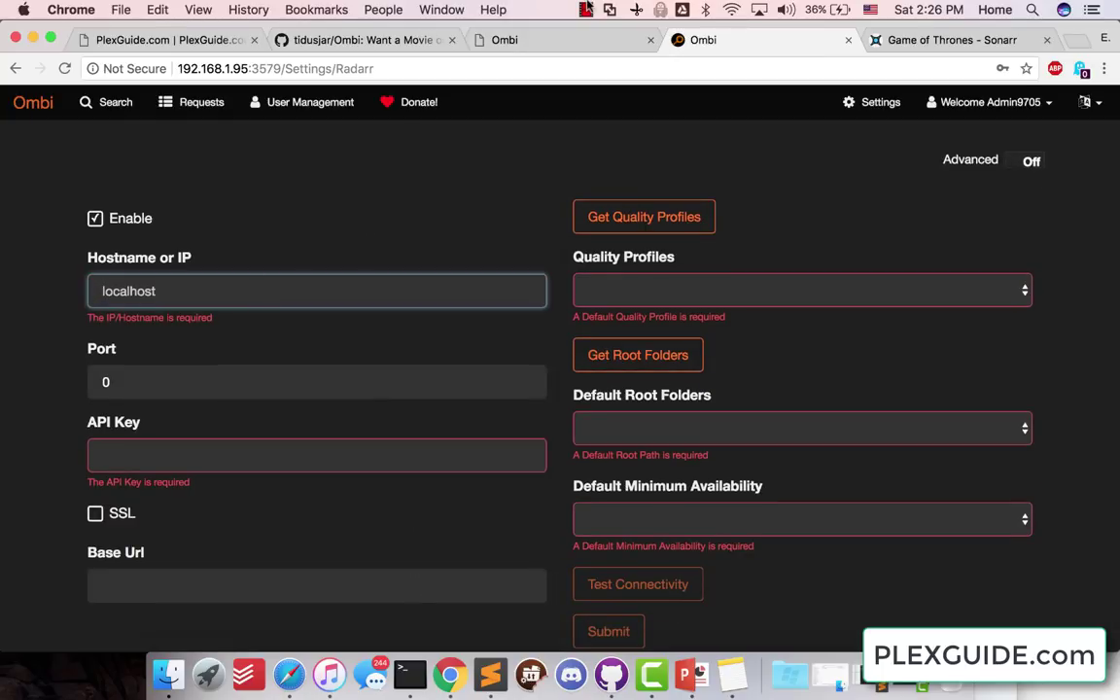
# - Switch to the Terminal and deploy Radarr from PlexGuide's list of programs
pyautogui.click(409, 672)
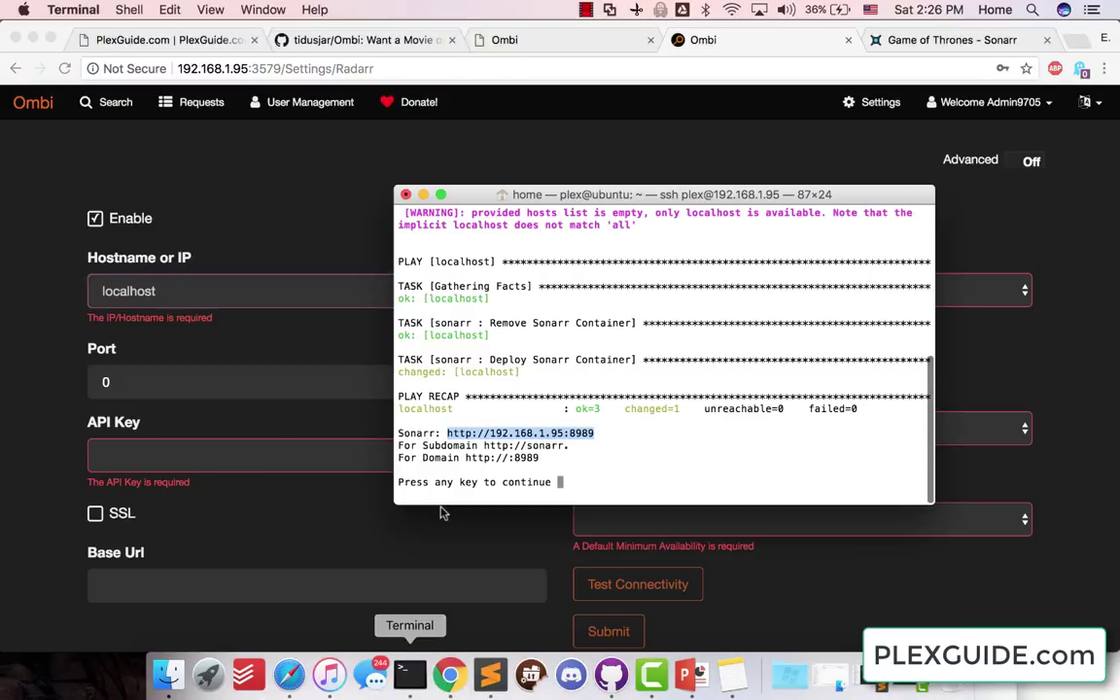
pyautogui.press('Return')
pyautogui.press('Down')
pyautogui.press('Down')
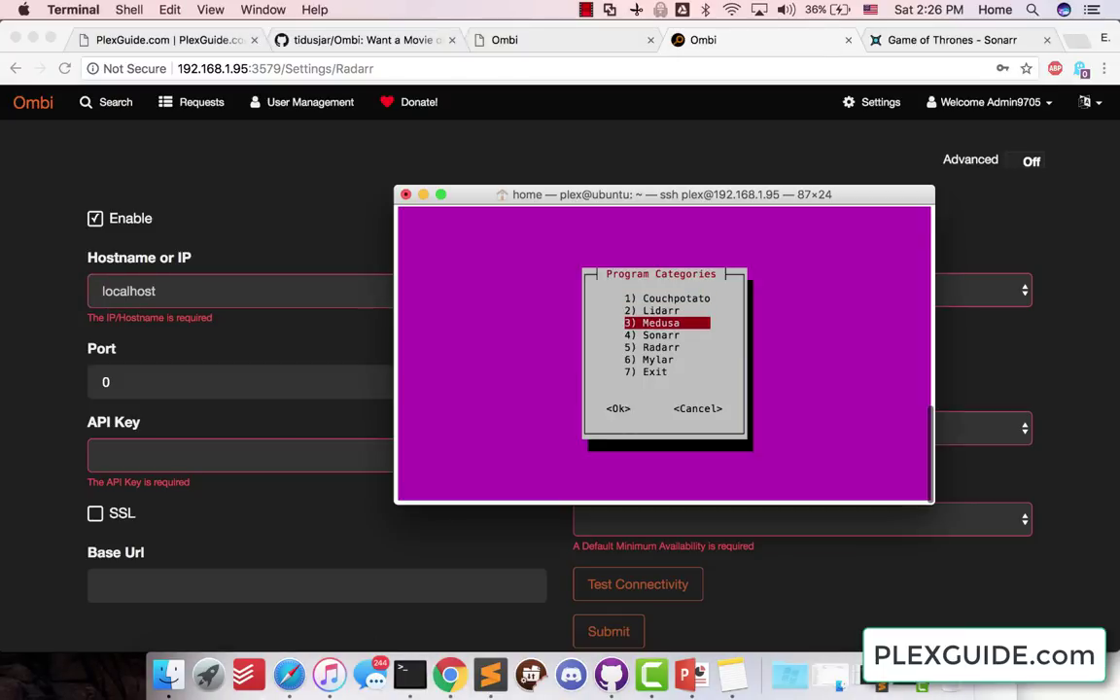
pyautogui.press('Down')
pyautogui.press('Down')
pyautogui.press('Down')
pyautogui.press('Up')
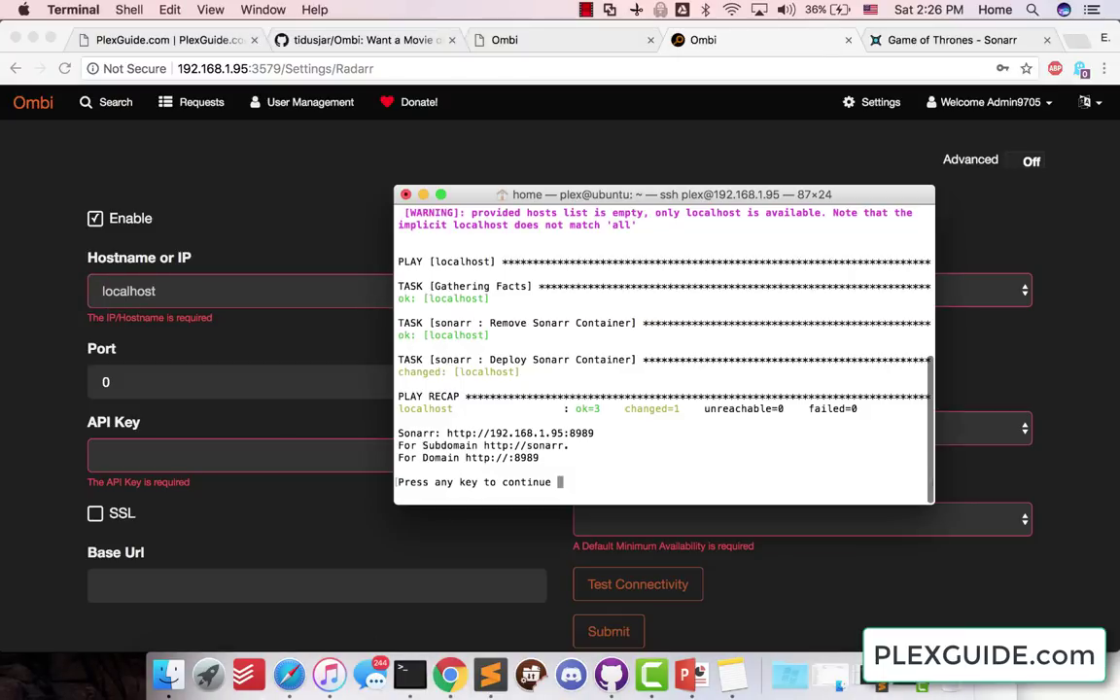
pyautogui.press('Return')
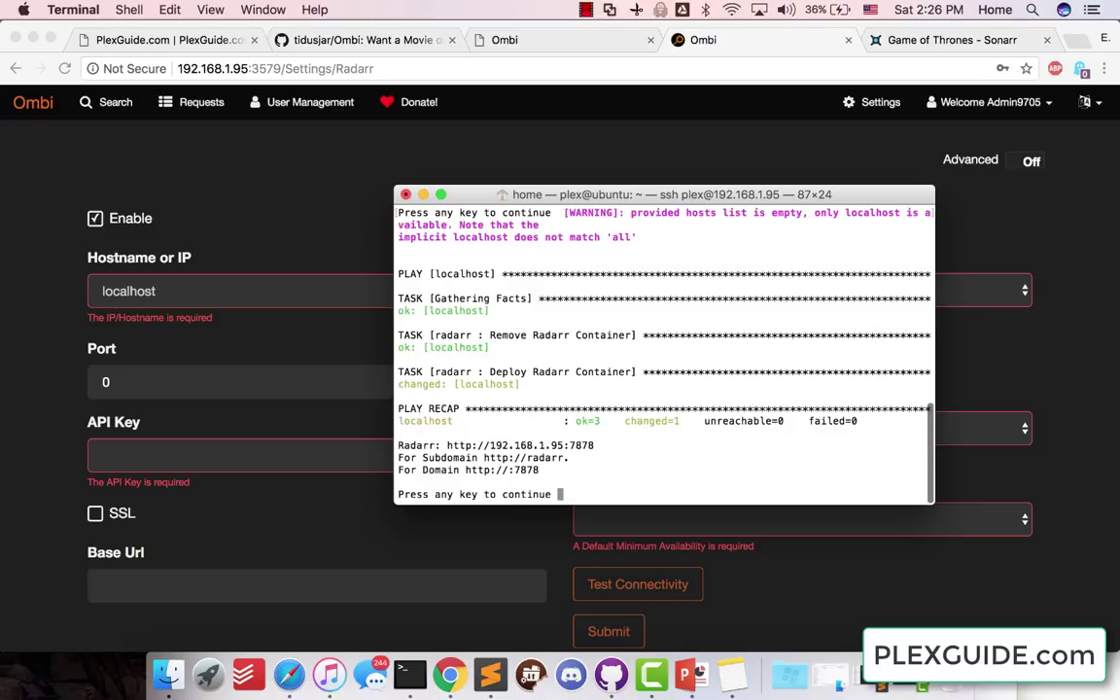
pyautogui.moveTo(597, 447); pyautogui.dragTo(450, 454)
pyautogui.rightClick(449, 450)
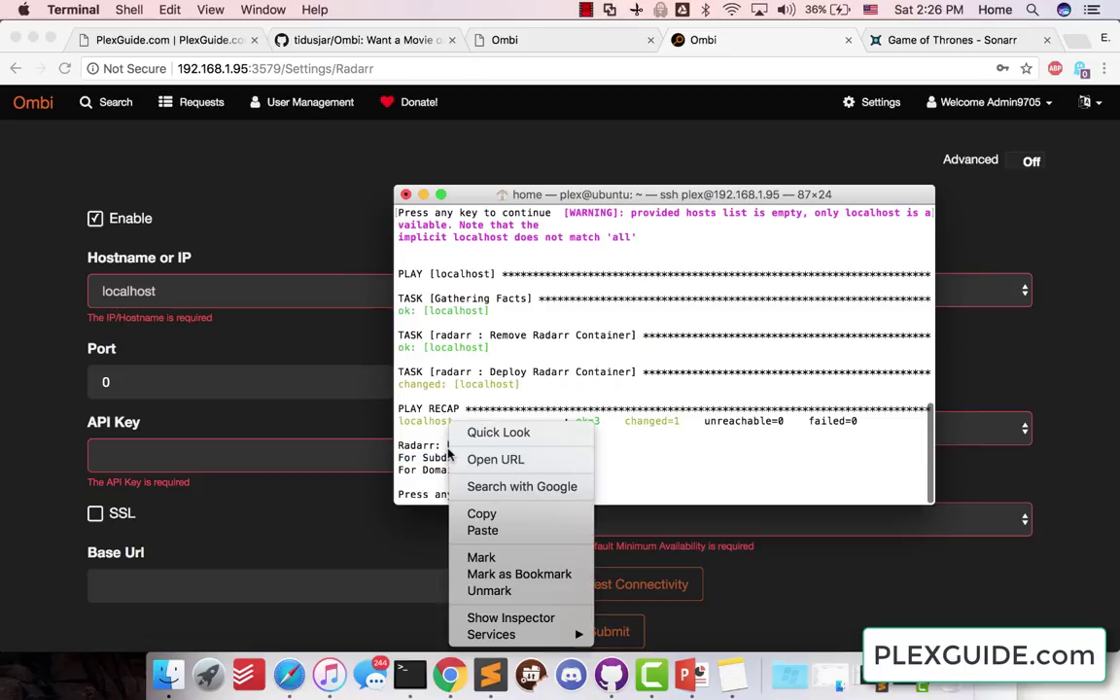
pyautogui.click(478, 512)
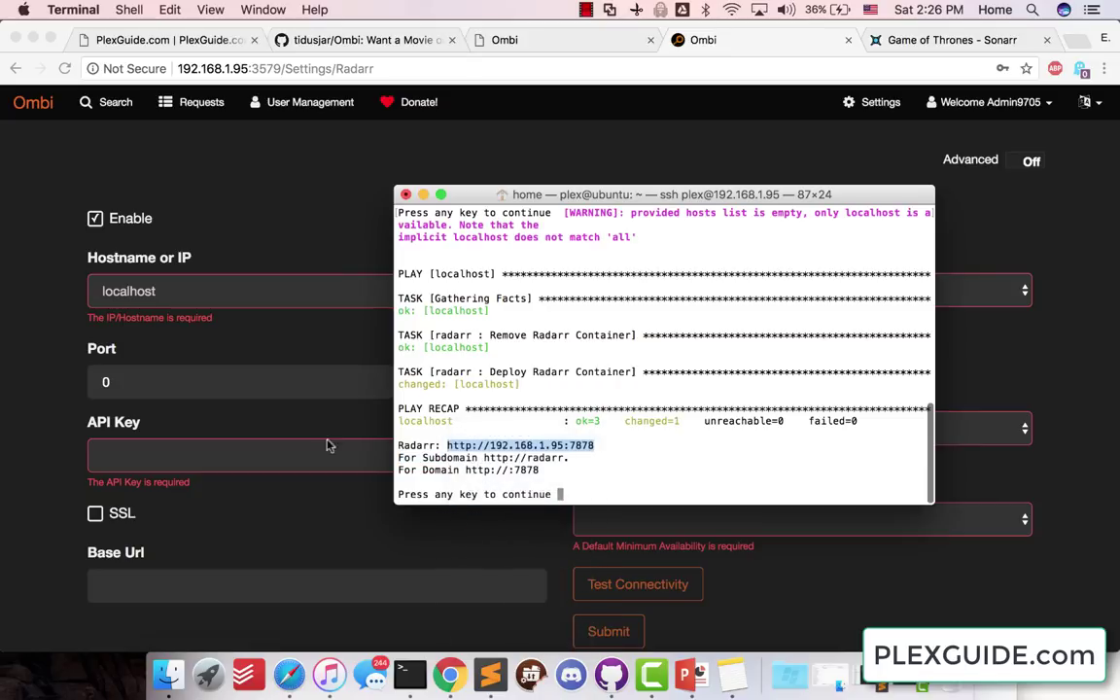
pyautogui.click(307, 321)
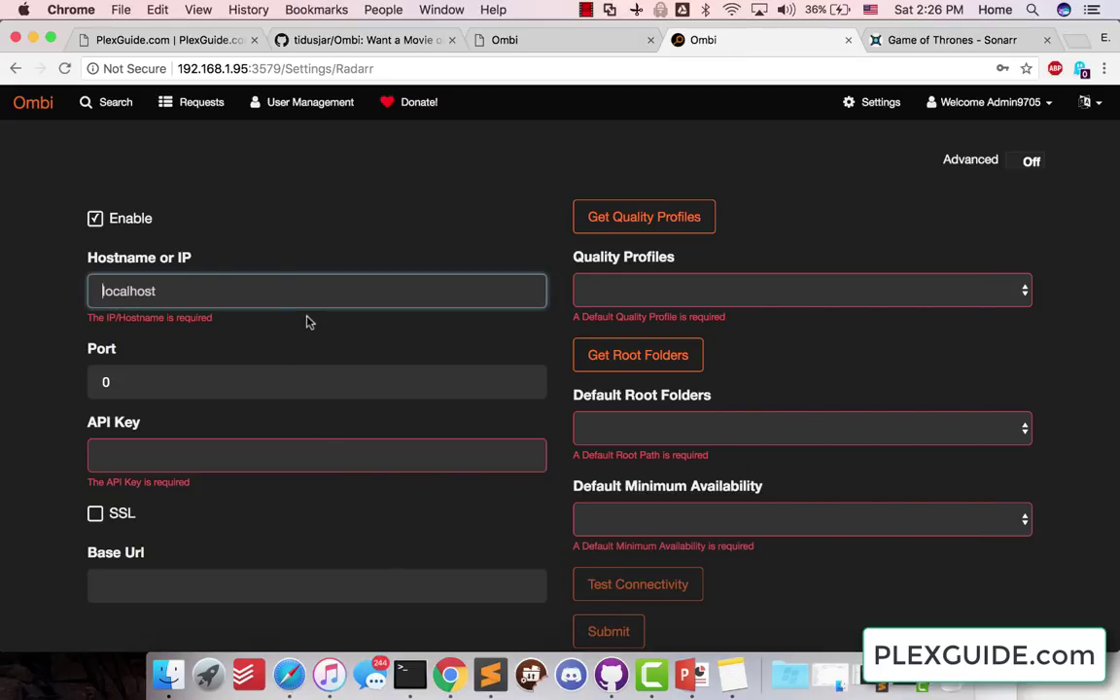
pyautogui.click(204, 295)
pyautogui.rightClick(201, 300)
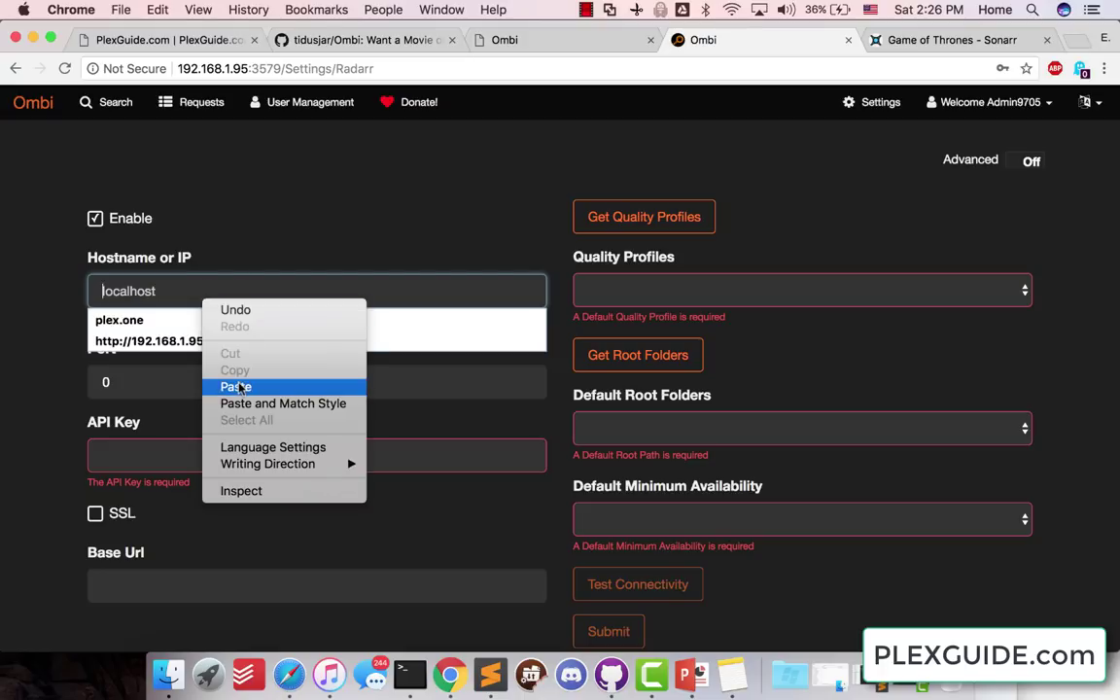
pyautogui.click(186, 292)
pyautogui.click(186, 345)
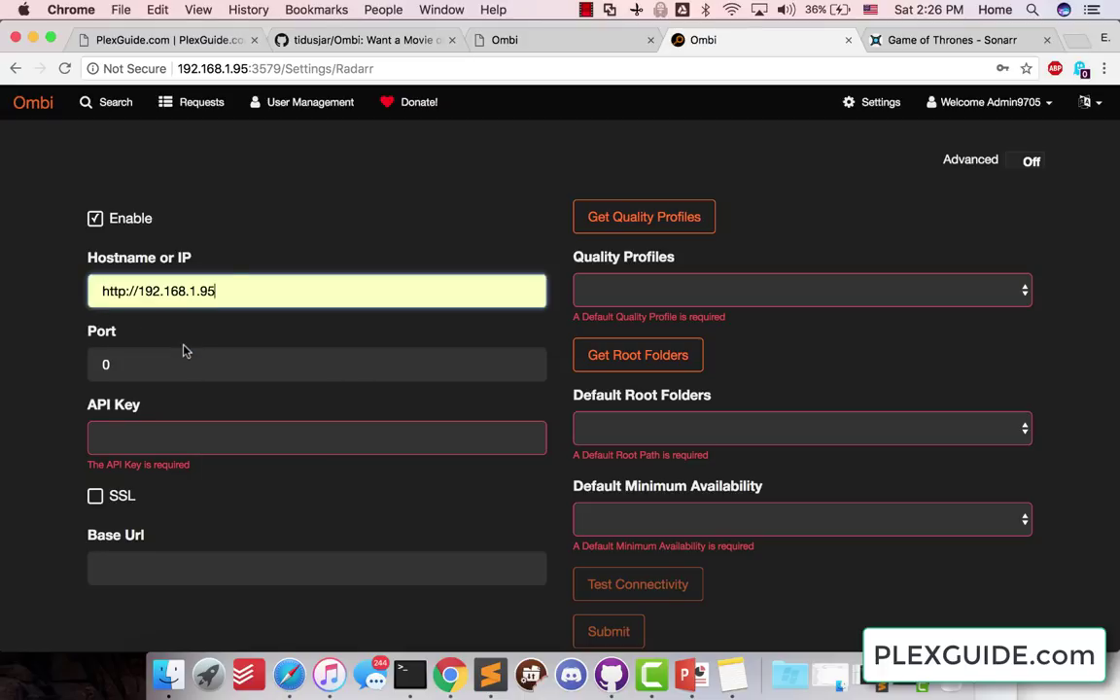
pyautogui.click(165, 374)
pyautogui.press('BackSpace')
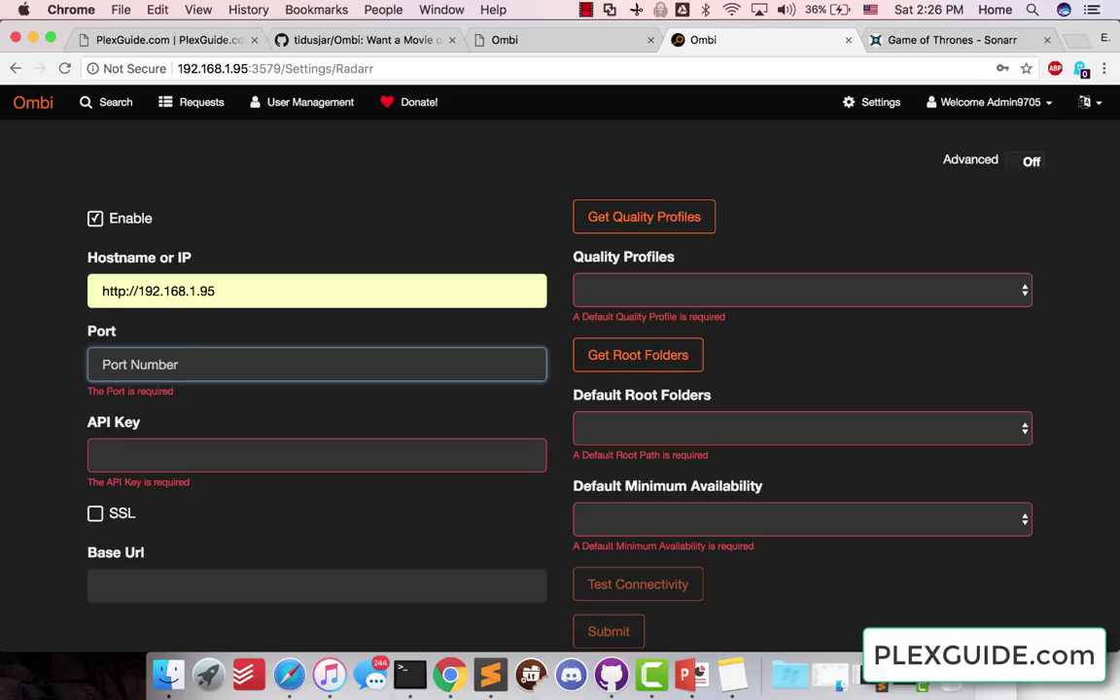
pyautogui.write('7878')
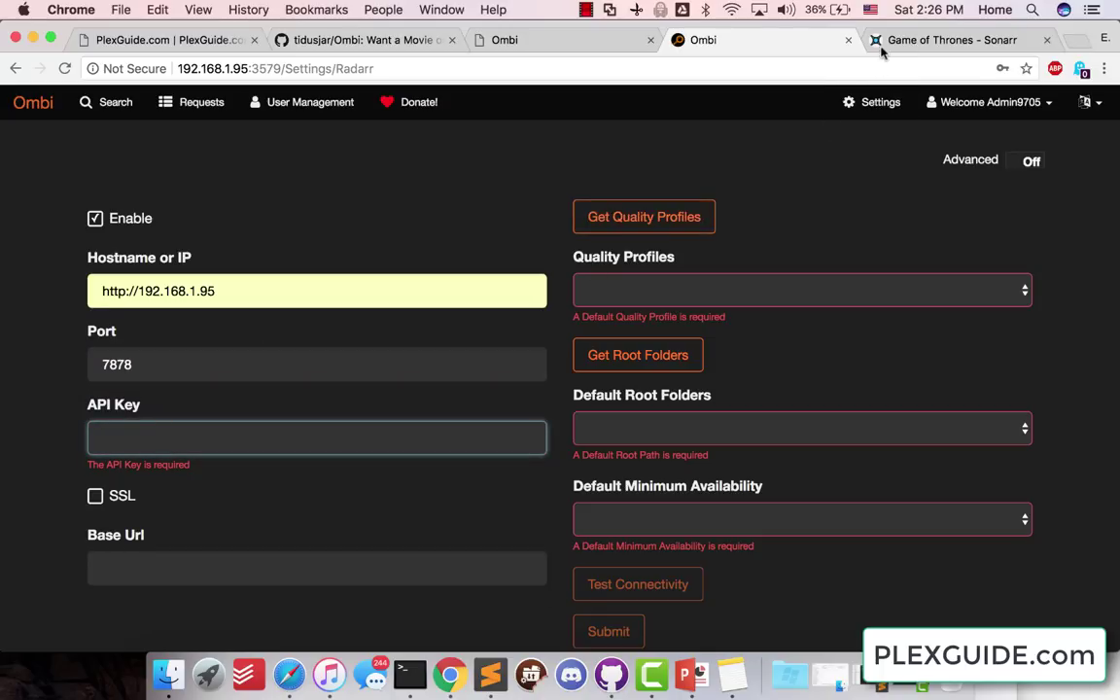
# - Load Radarr's web interface at 192.168.1.95:7878 in place of the Sonarr page
pyautogui.click(933, 40)
pyautogui.moveTo(358, 68); pyautogui.dragTo(194, 69)
pyautogui.press('BackSpace')
pyautogui.press('BackSpace')
pyautogui.press('BackSpace')
pyautogui.press('BackSpace')
pyautogui.write(':7878')
pyautogui.press('Return')
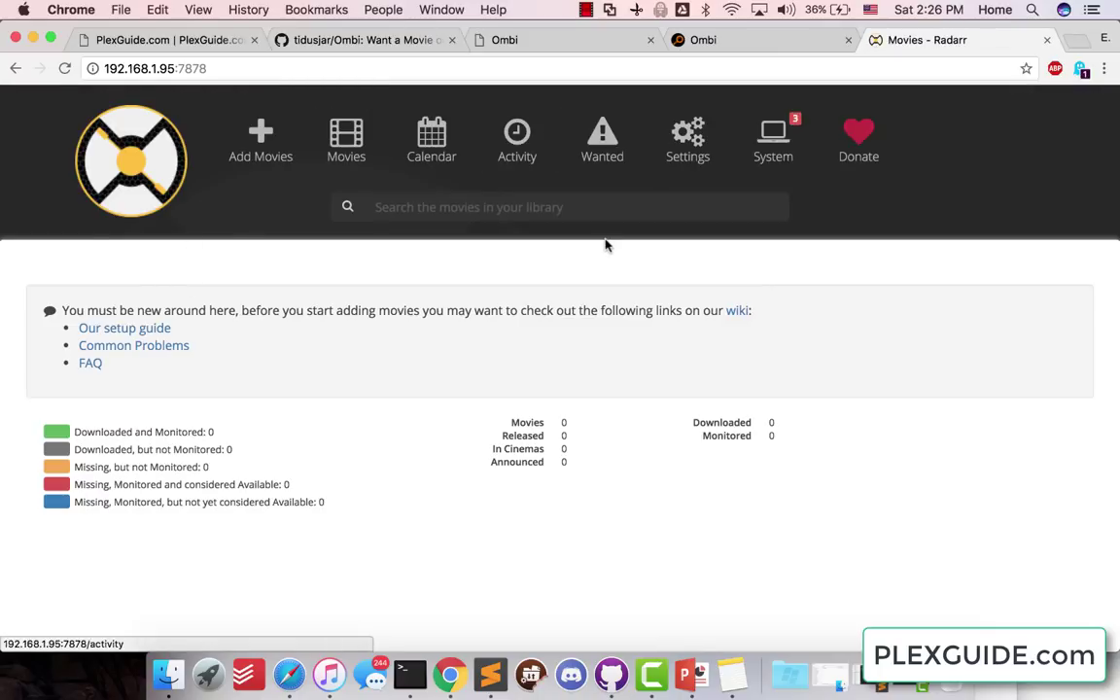
# - Copy the API key from Radarr's general settings
pyautogui.click(704, 165)
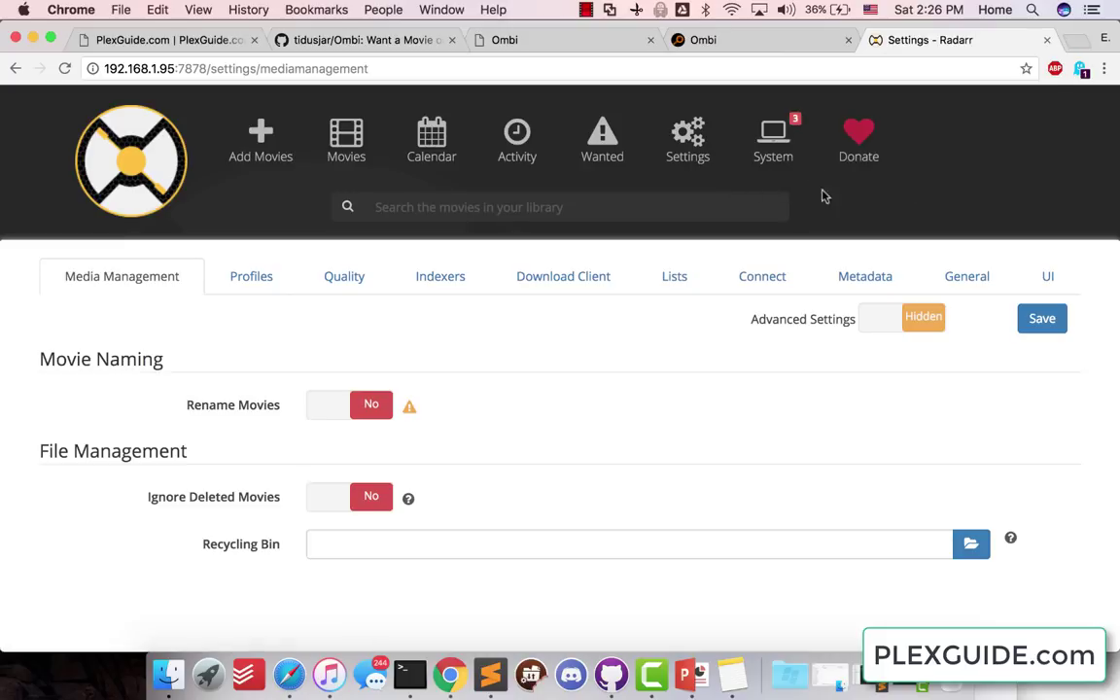
pyautogui.click(985, 280)
pyautogui.scroll(-3, 396, 390)
pyautogui.doubleClick(385, 360)
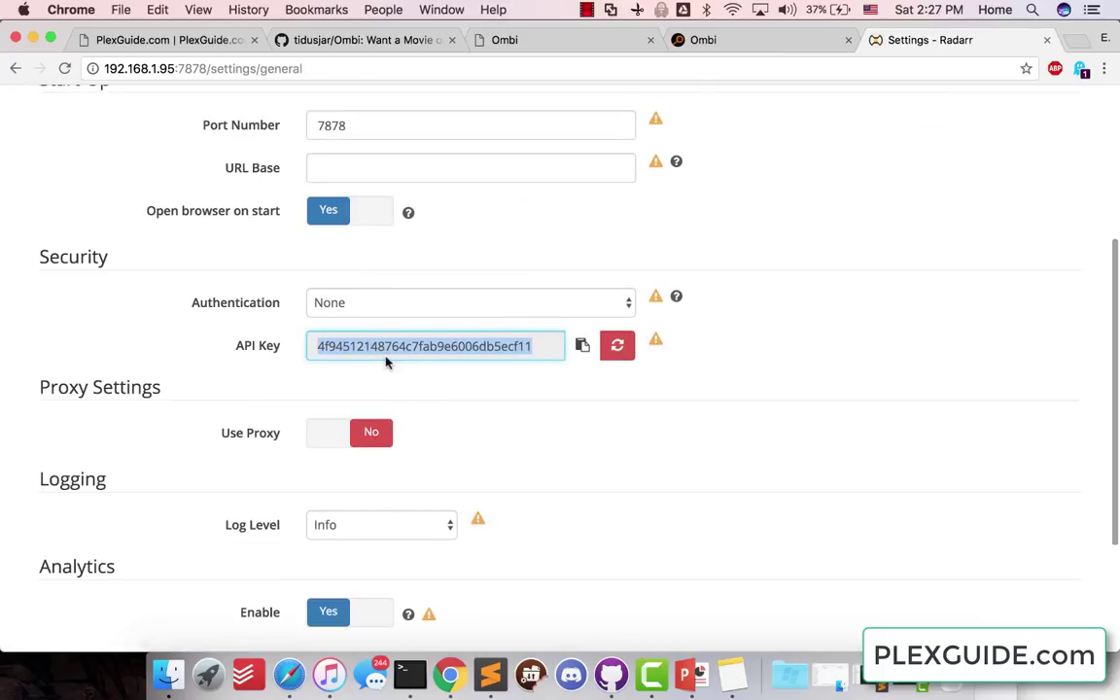
pyautogui.rightClick(386, 358)
pyautogui.click(419, 393)
pyautogui.scroll(5, 469, 388)
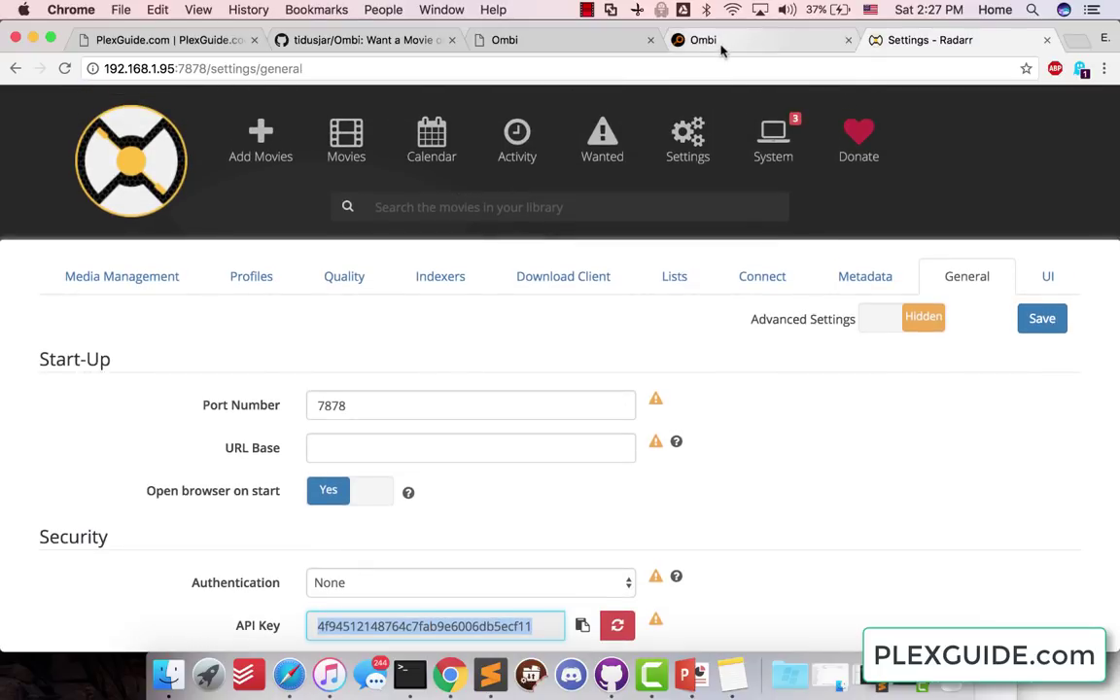
# - Back in Ombi's Radarr settings, paste the copied Radarr API key into the API Key field
pyautogui.click(721, 43)
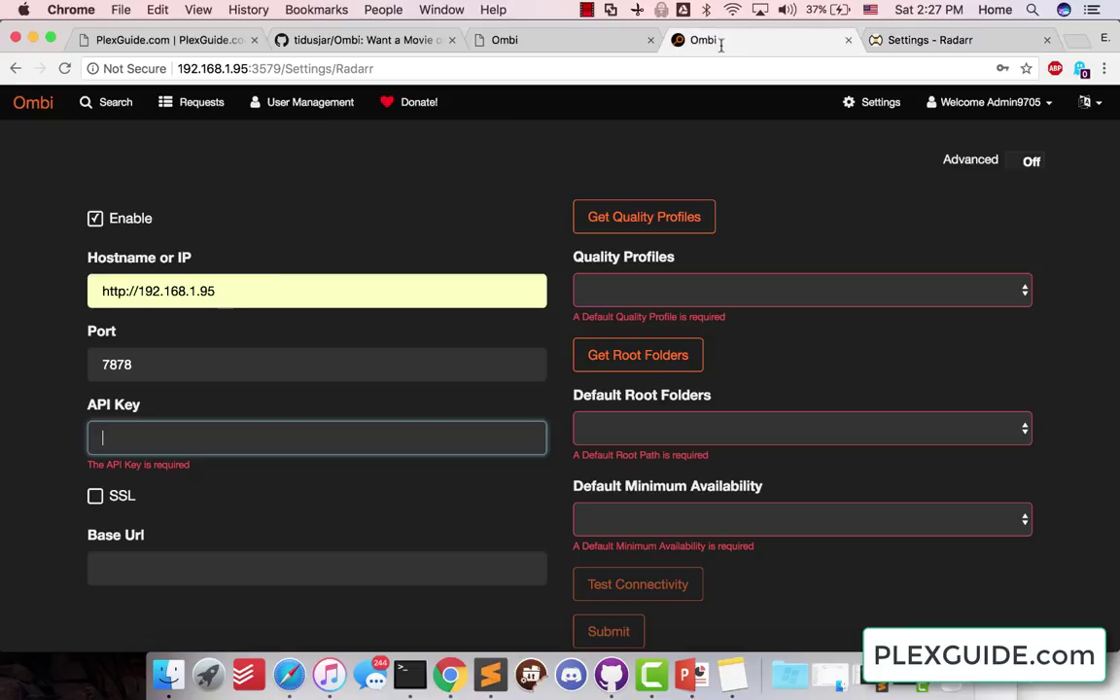
pyautogui.rightClick(177, 445)
pyautogui.click(211, 528)
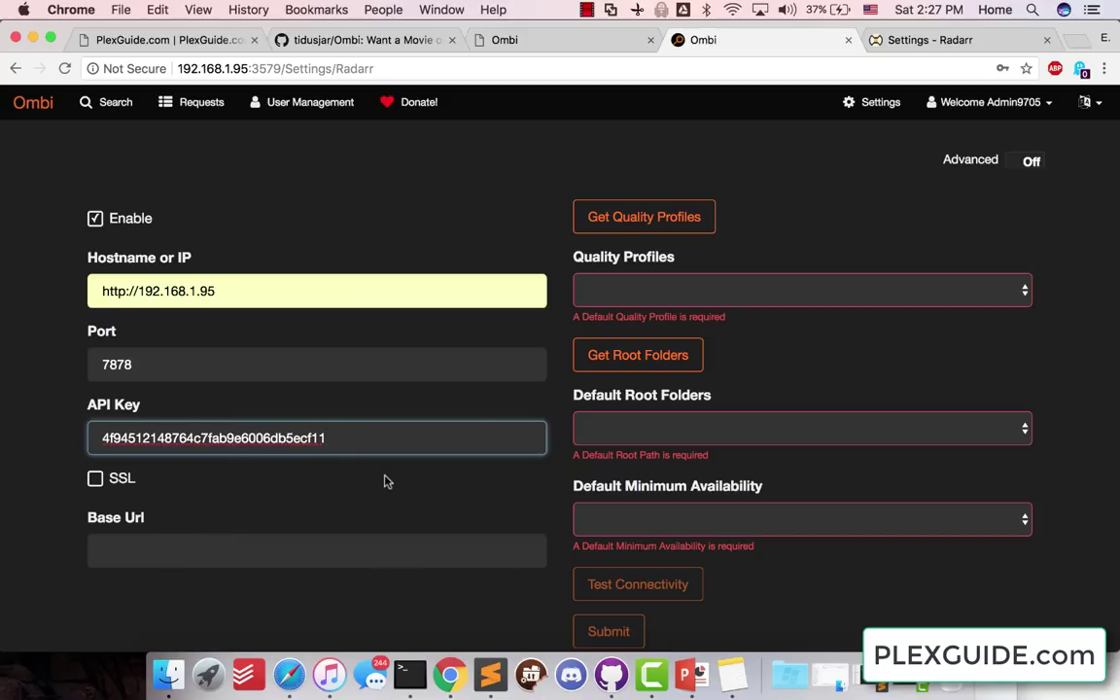
# - Fetch Radarr's quality profiles and choose HD-1080p, and fetch the root folders
pyautogui.click(627, 219)
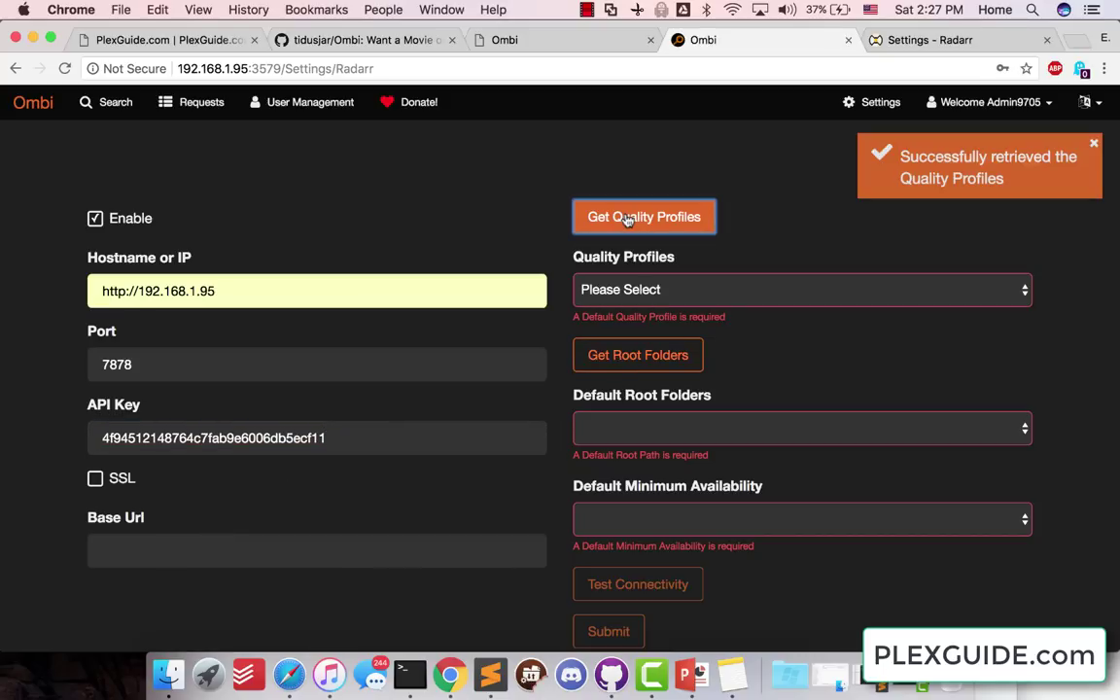
pyautogui.click(639, 282)
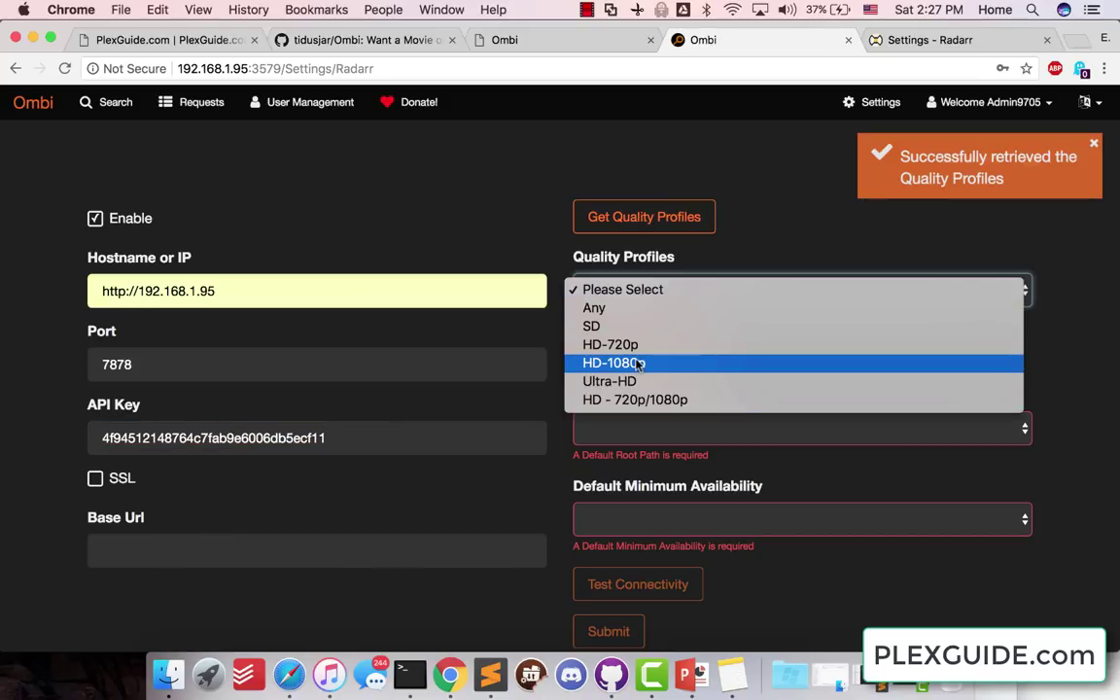
pyautogui.click(639, 364)
pyautogui.click(638, 337)
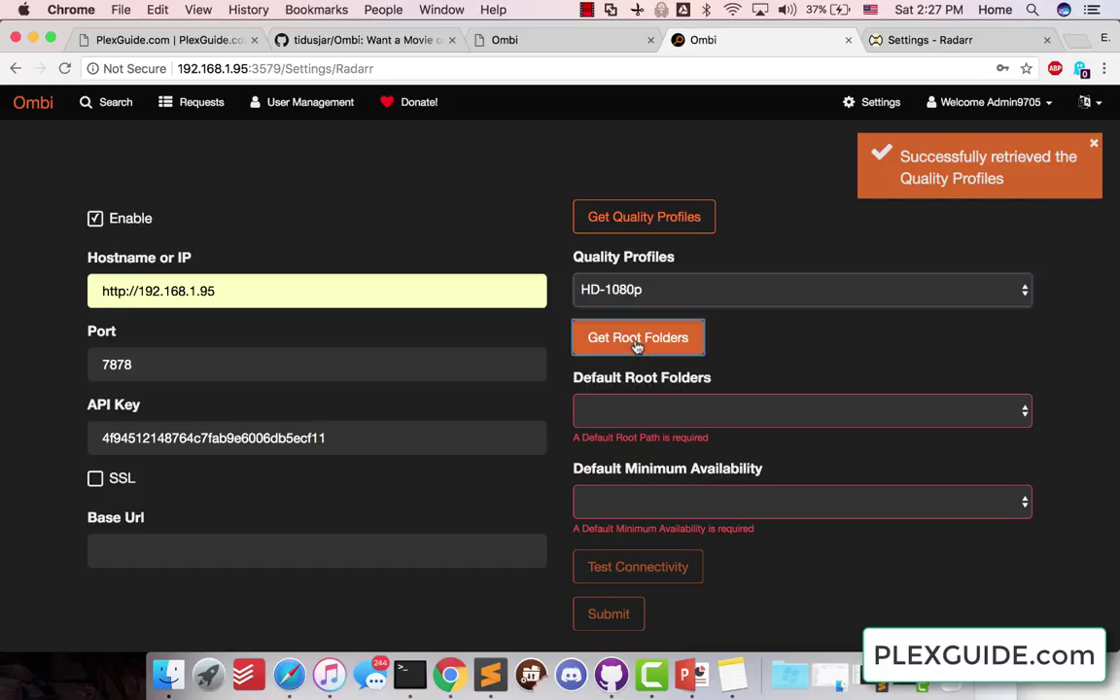
pyautogui.click(637, 409)
pyautogui.click(637, 409)
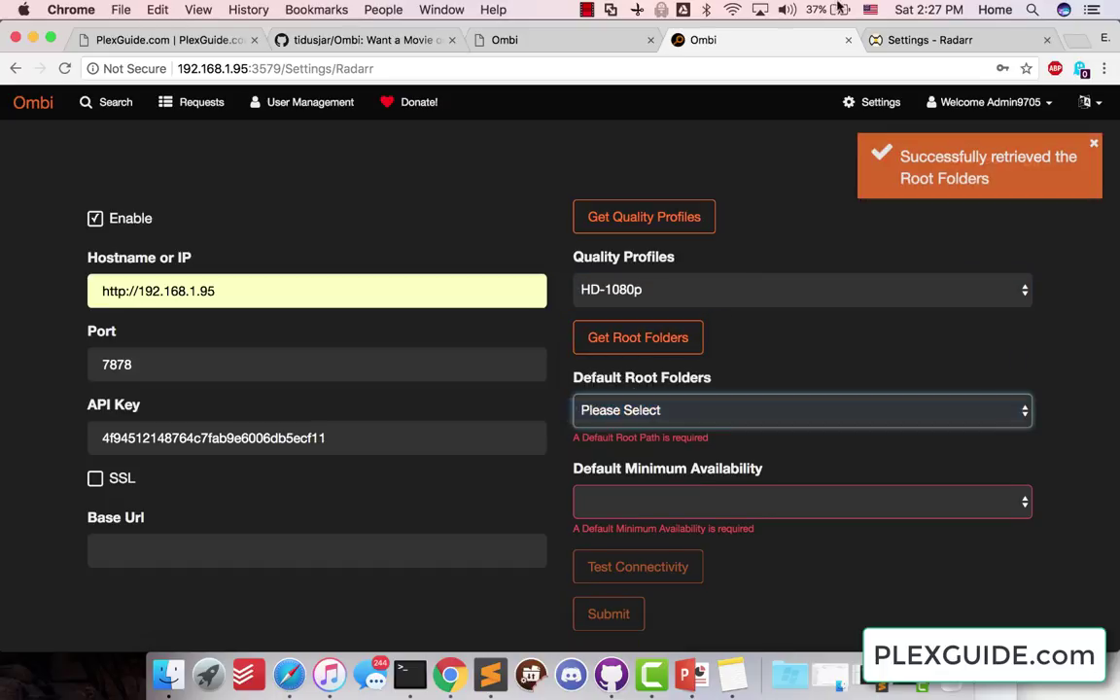
# - In Radarr, add /unionfs/movies/ as the movie folder through a bulk import
pyautogui.click(911, 43)
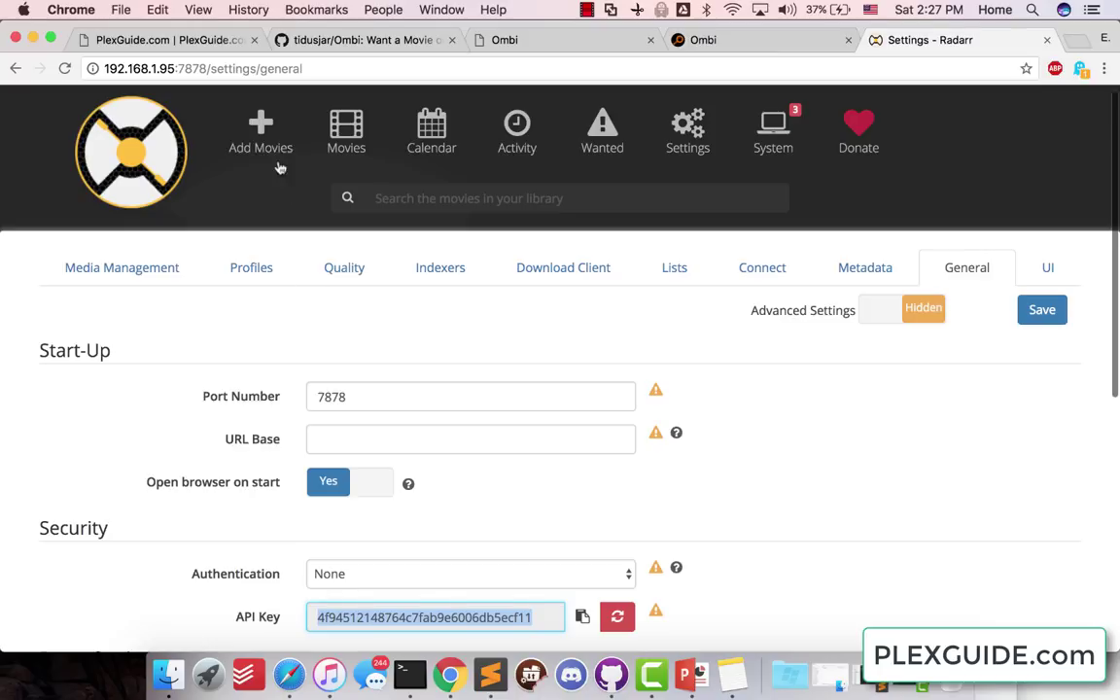
pyautogui.click(277, 160)
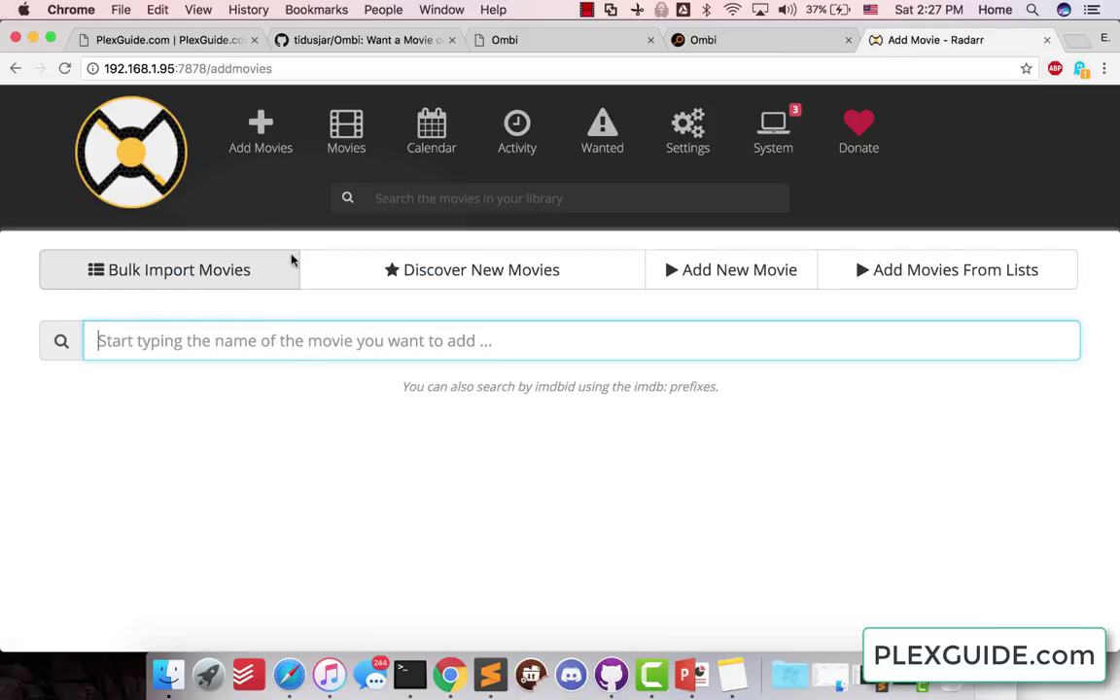
pyautogui.click(243, 144)
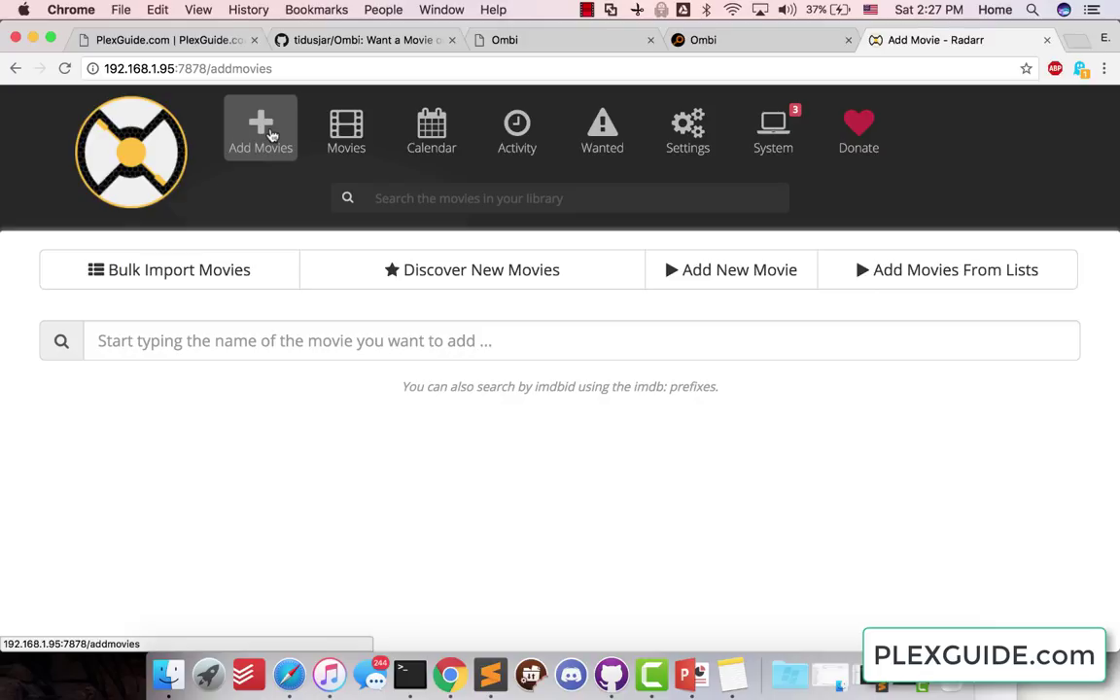
pyautogui.click(236, 280)
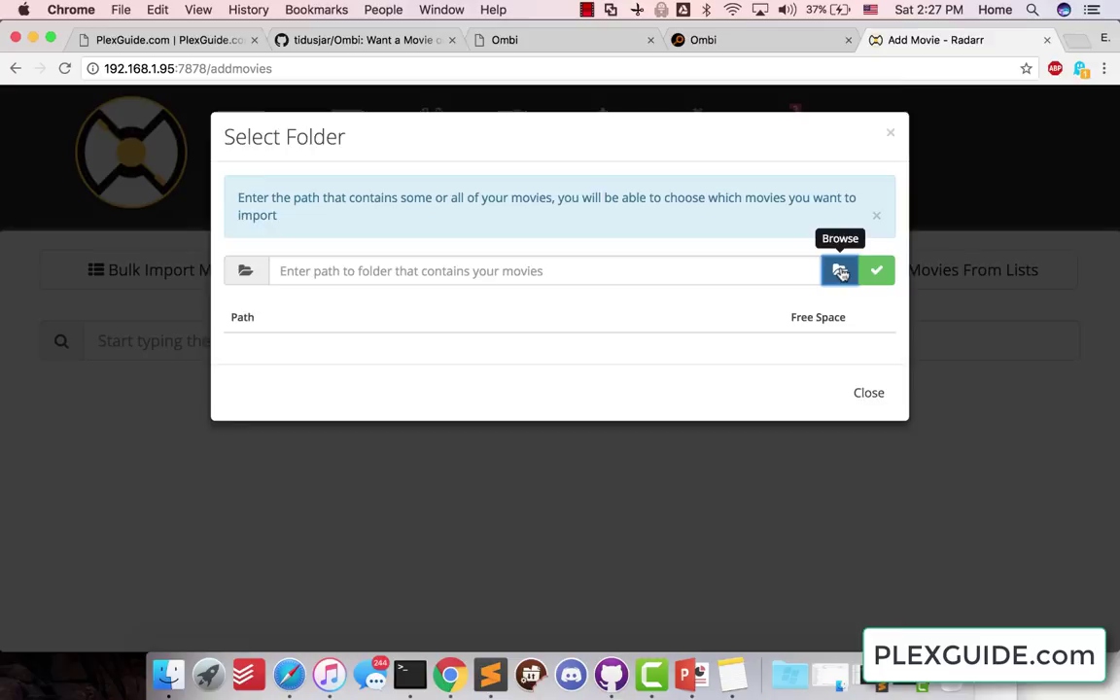
pyautogui.click(840, 271)
pyautogui.scroll(-5, 404, 419)
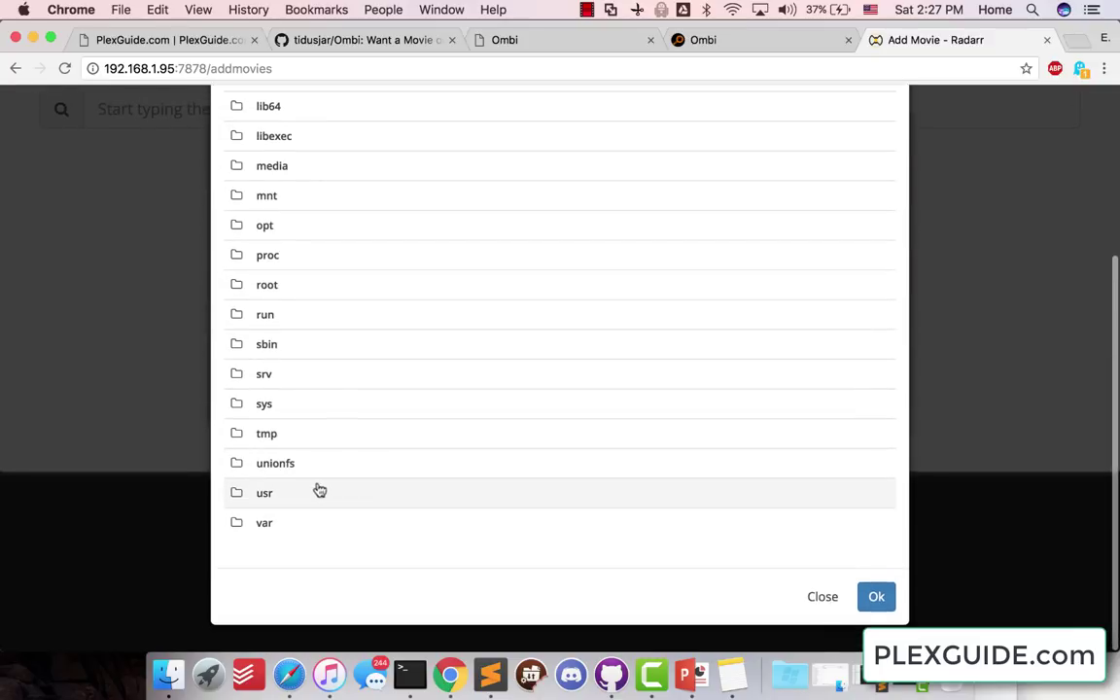
pyautogui.click(310, 466)
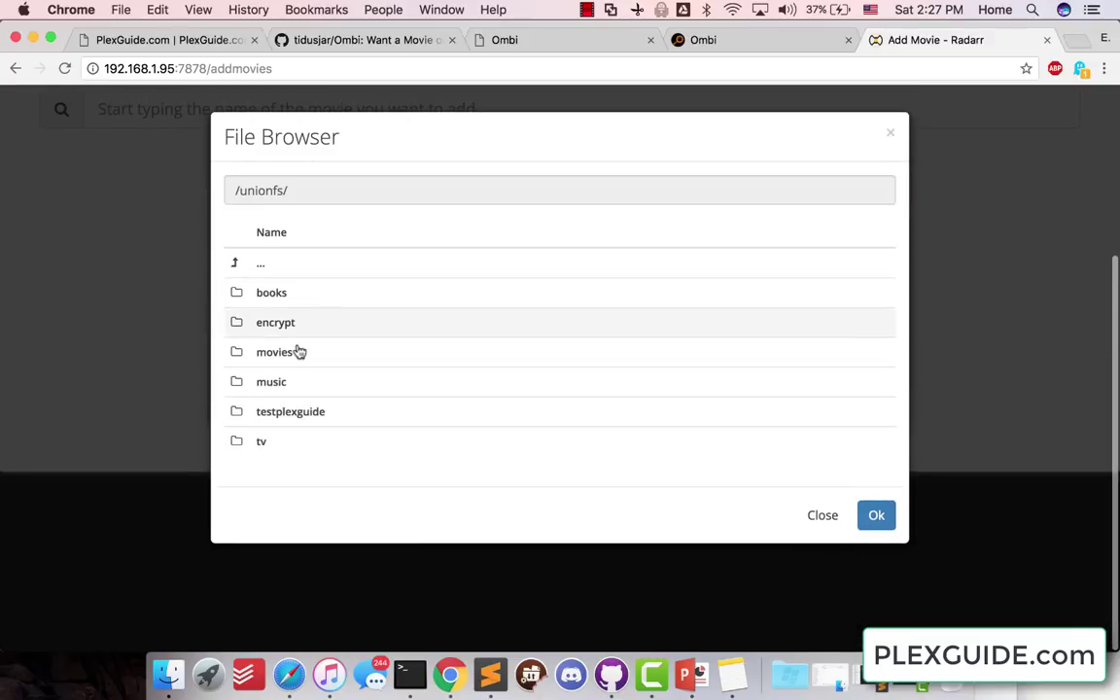
pyautogui.click(301, 356)
pyautogui.click(885, 337)
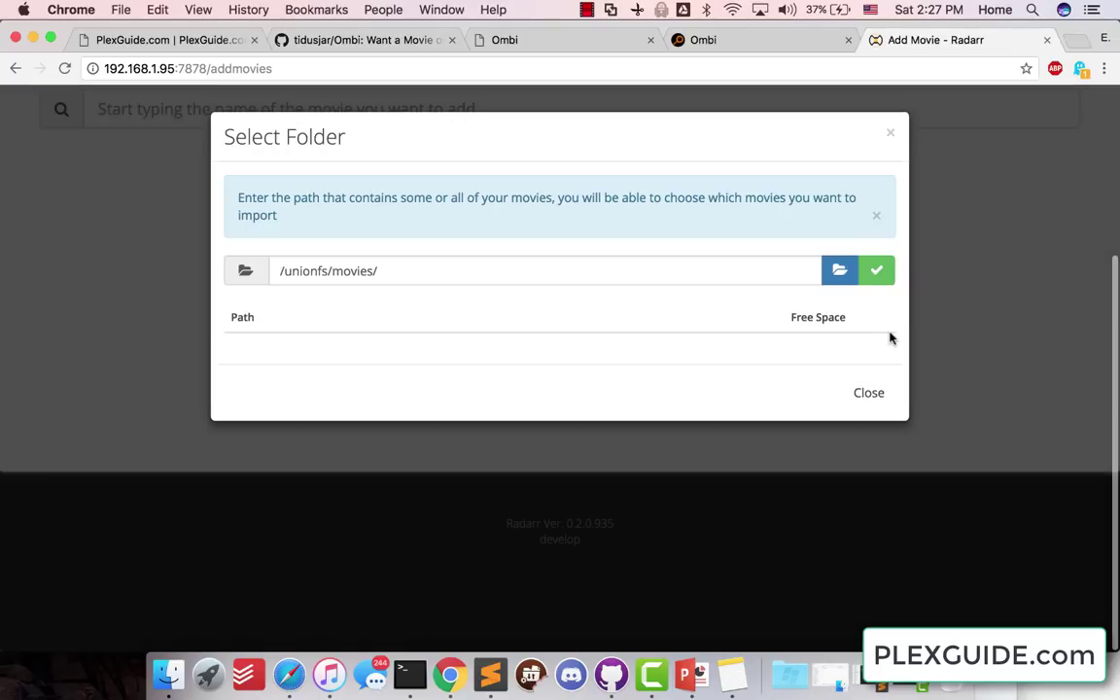
pyautogui.click(875, 269)
pyautogui.scroll(5, 438, 268)
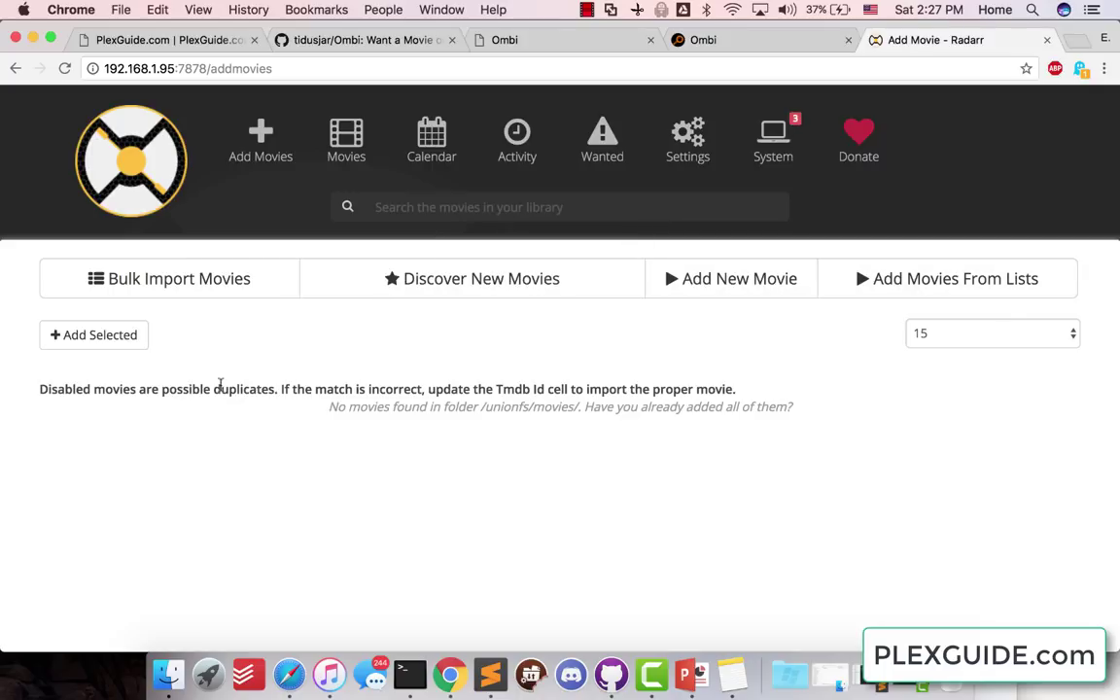
# - Back in Ombi, fetch the root folders again and set the default root folder to /unionfs/movies/
pyautogui.click(701, 43)
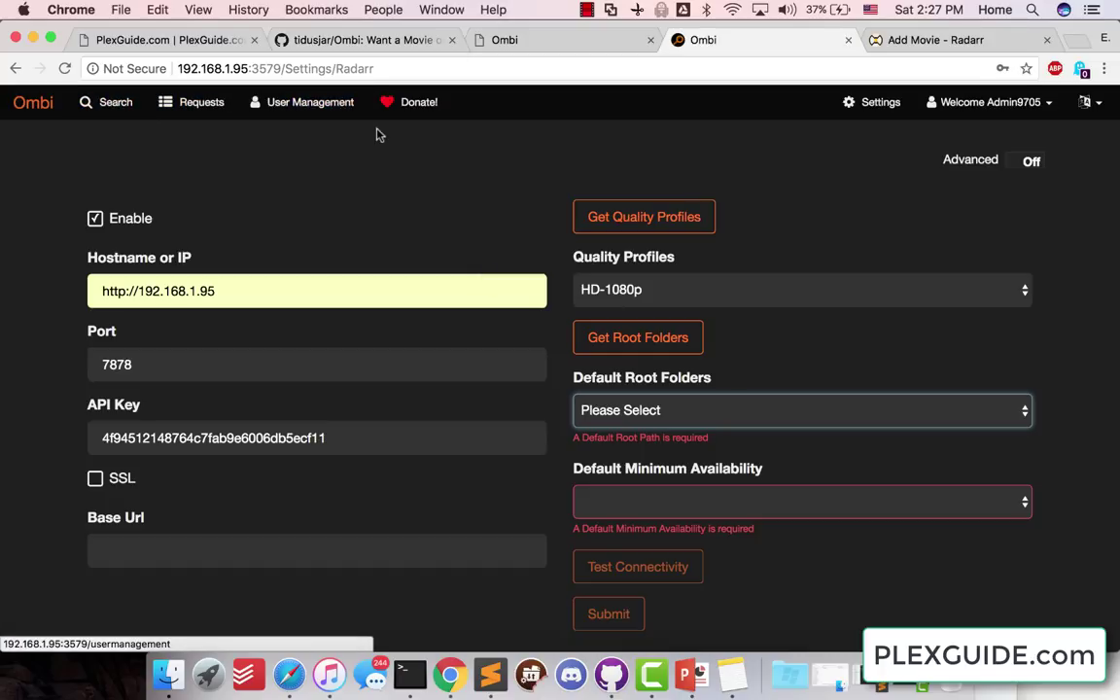
pyautogui.click(700, 411)
pyautogui.click(657, 359)
pyautogui.click(658, 348)
pyautogui.click(677, 412)
pyautogui.click(677, 429)
# - Set the default minimum availability to Physical / Web, and save the Radarr settings after testing connectivity
pyautogui.click(678, 491)
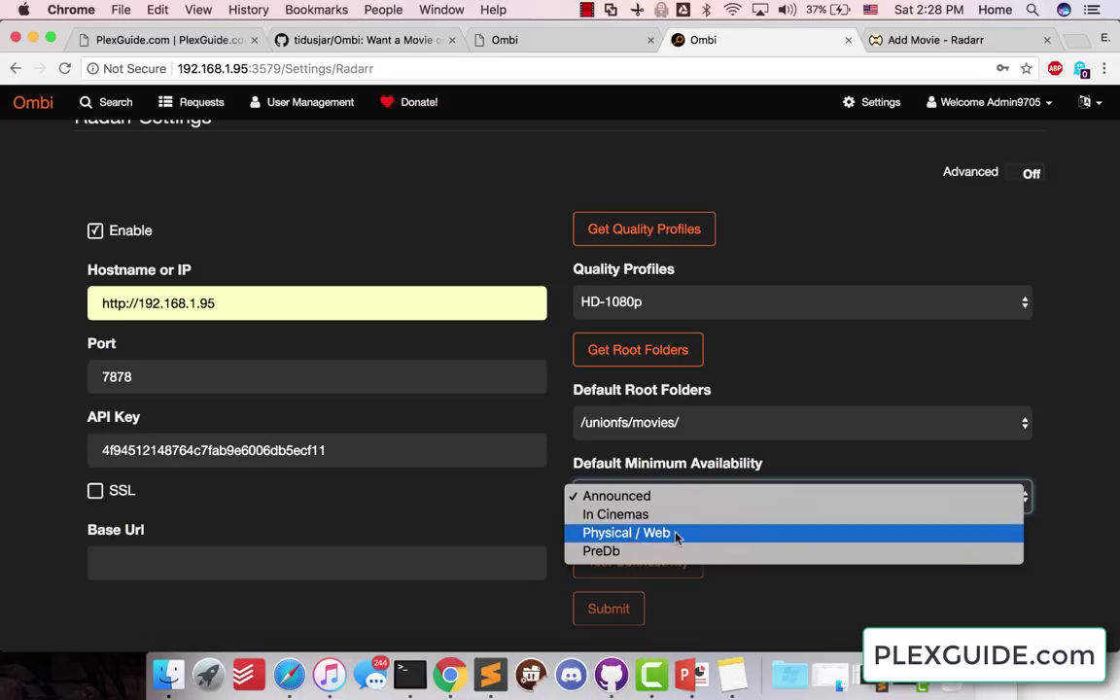
pyautogui.click(634, 536)
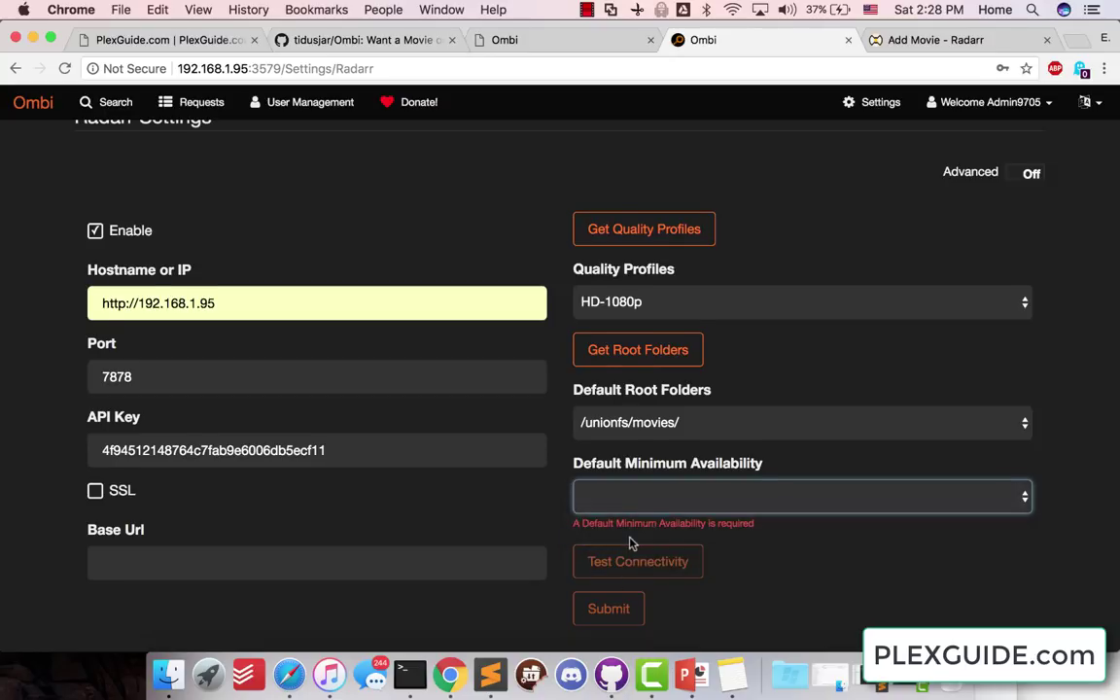
pyautogui.click(639, 563)
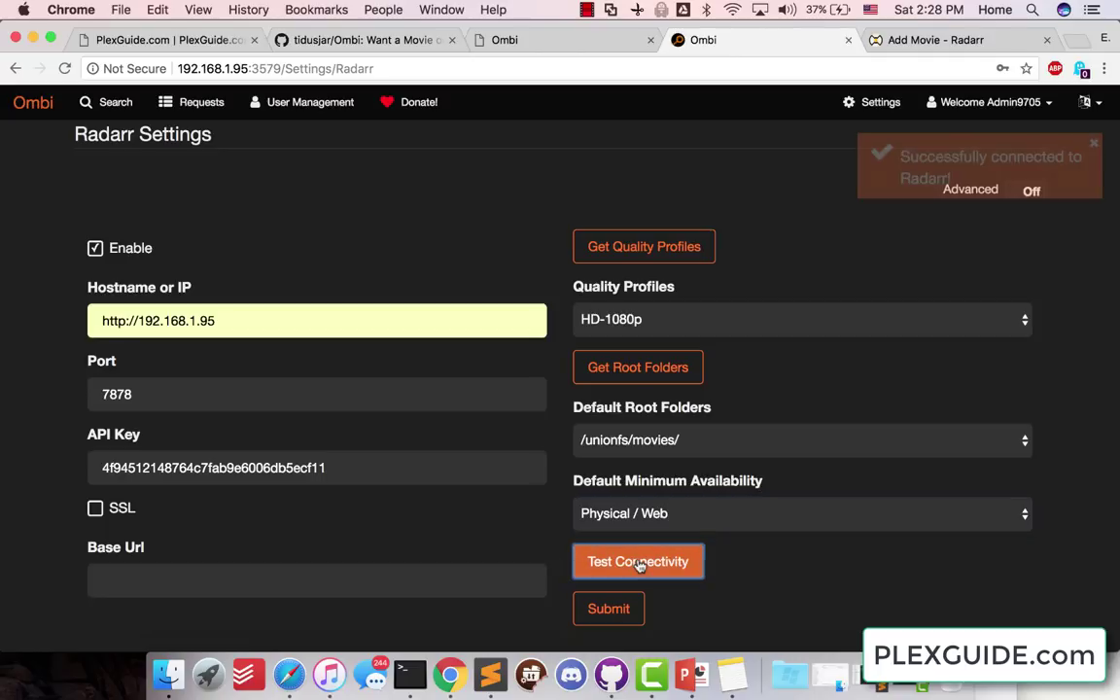
pyautogui.click(595, 617)
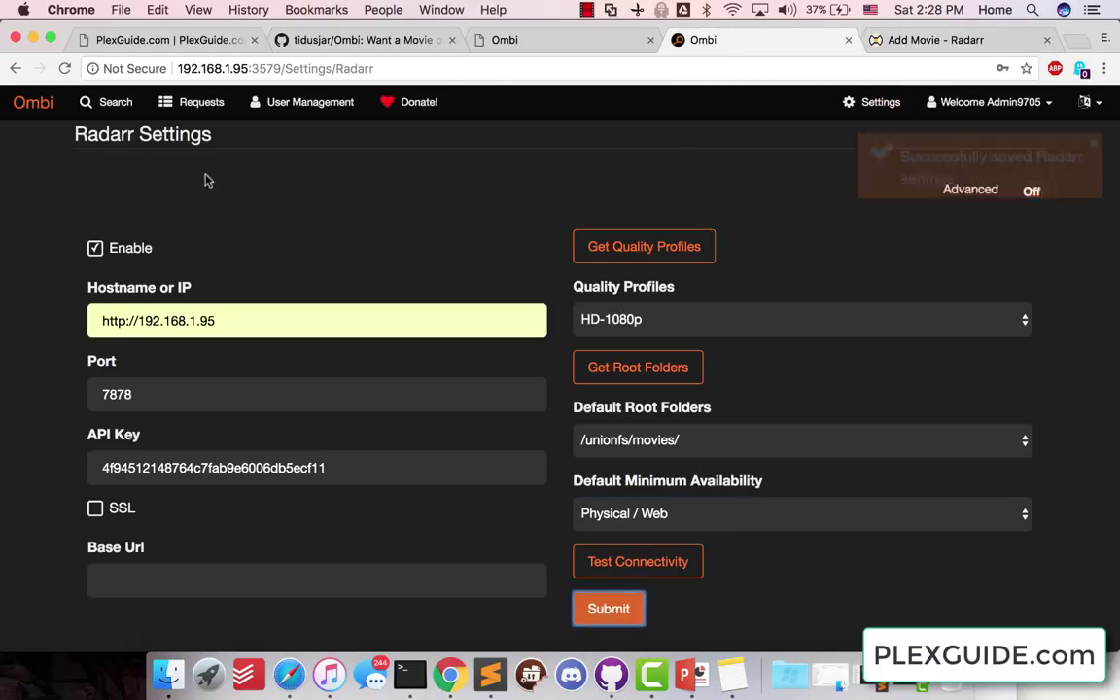
# - Search Ombi's movies for "home alone" and check Radarr's movie library for matching entries
pyautogui.click(98, 103)
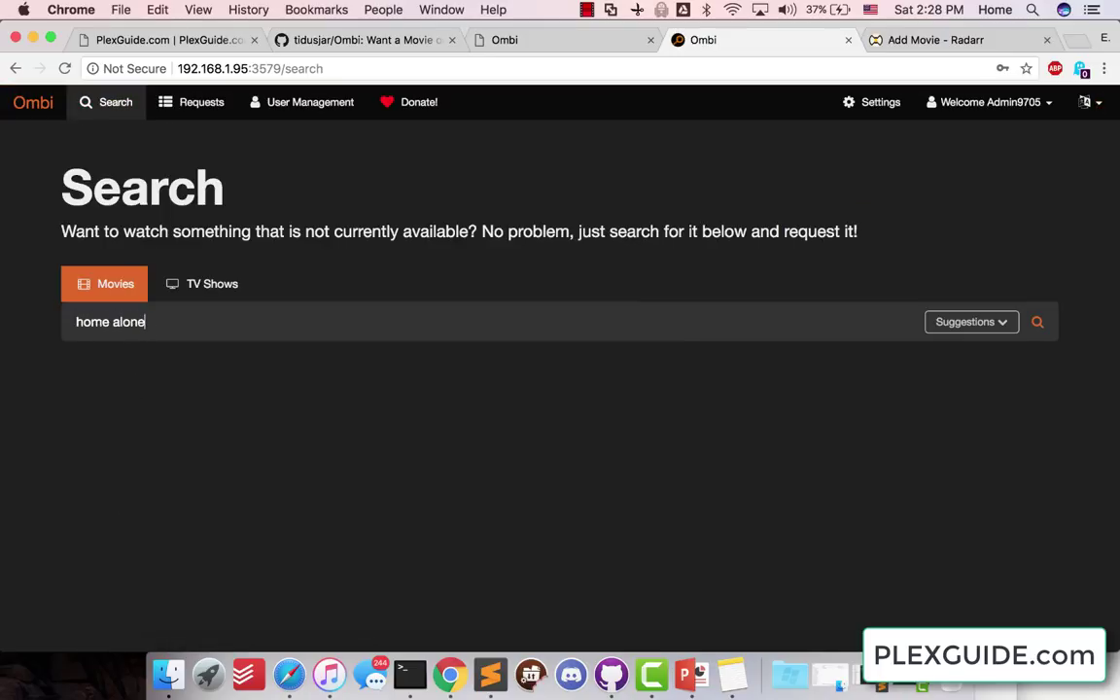
pyautogui.write('home alone')
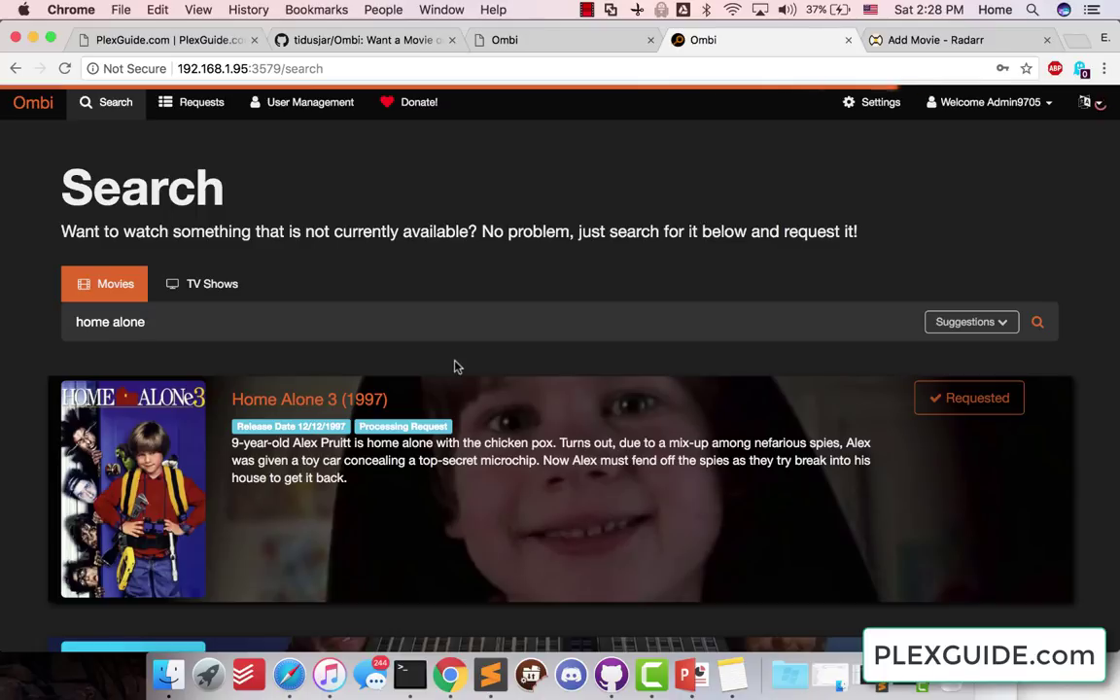
pyautogui.scroll(-5, 523, 369)
pyautogui.scroll(4, 523, 369)
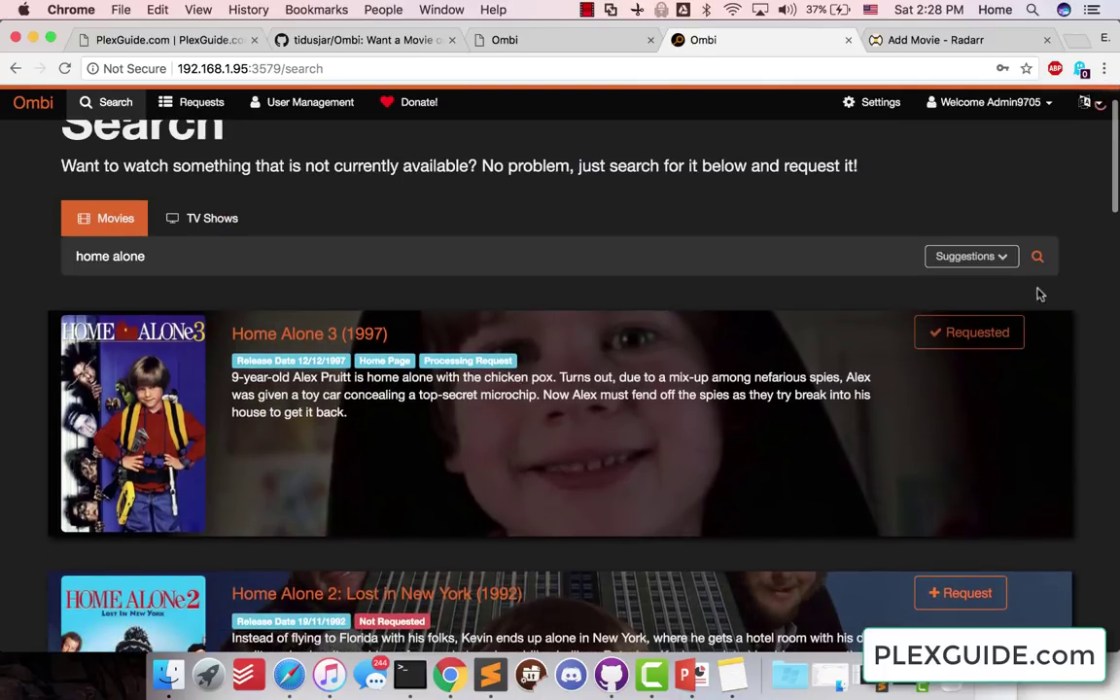
pyautogui.click(948, 42)
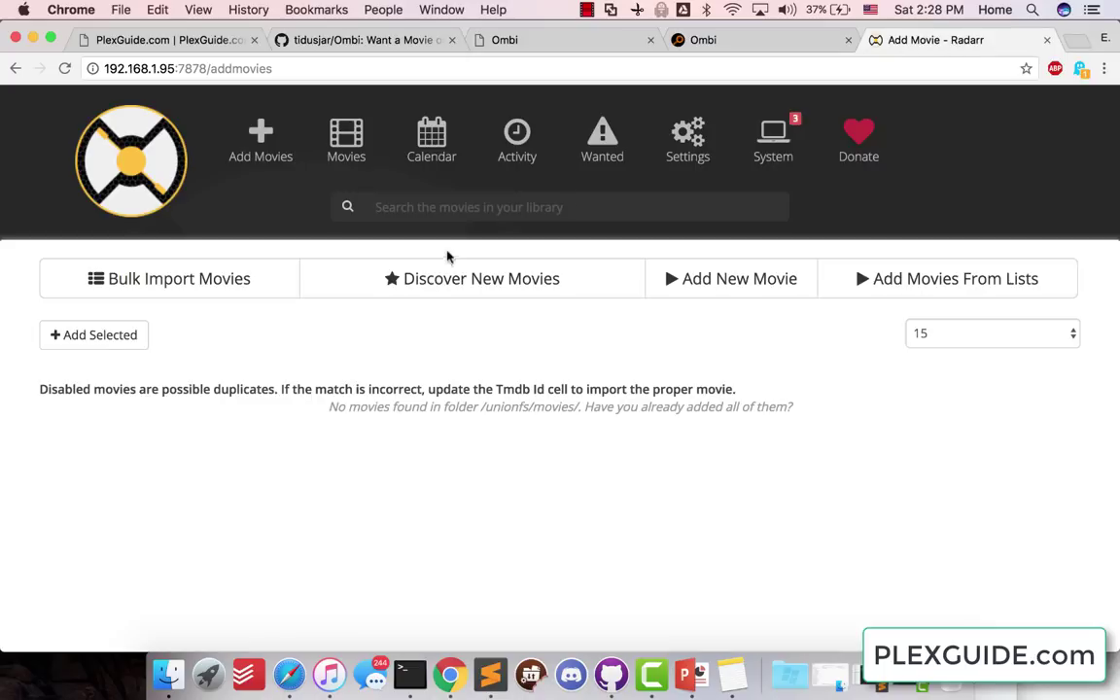
pyautogui.click(356, 154)
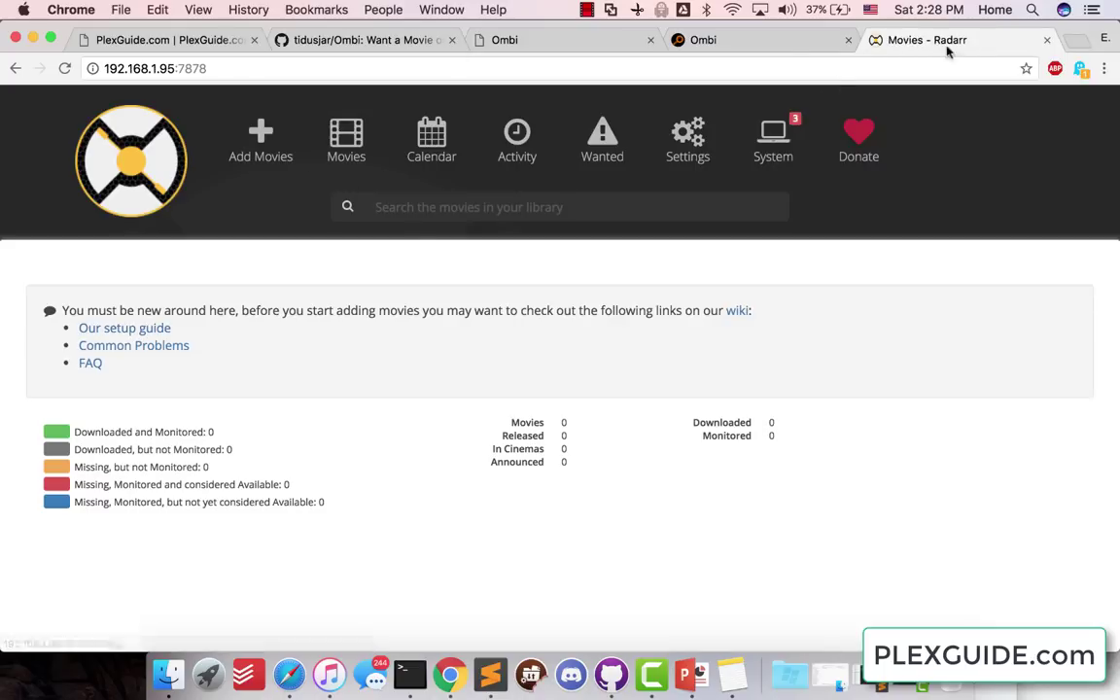
# - Request Home Alone 2: Lost in New York and Home Alone 4 from Ombi's search results
pyautogui.click(708, 40)
pyautogui.scroll(-5, 645, 218)
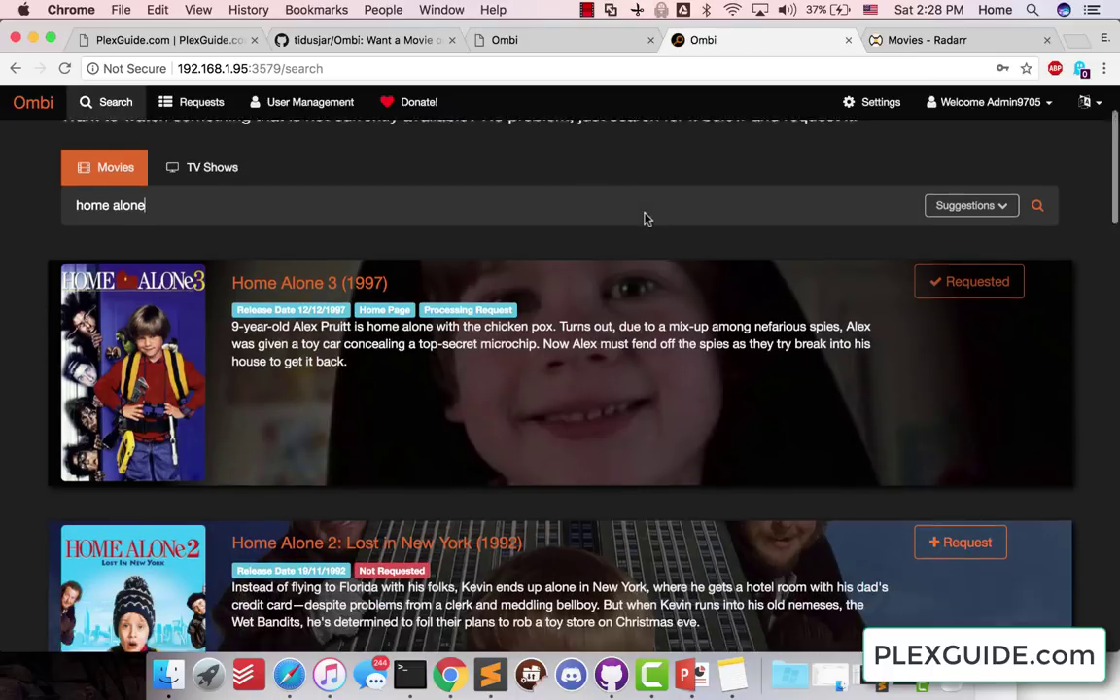
pyautogui.scroll(3, 973, 224)
pyautogui.scroll(-3, 967, 229)
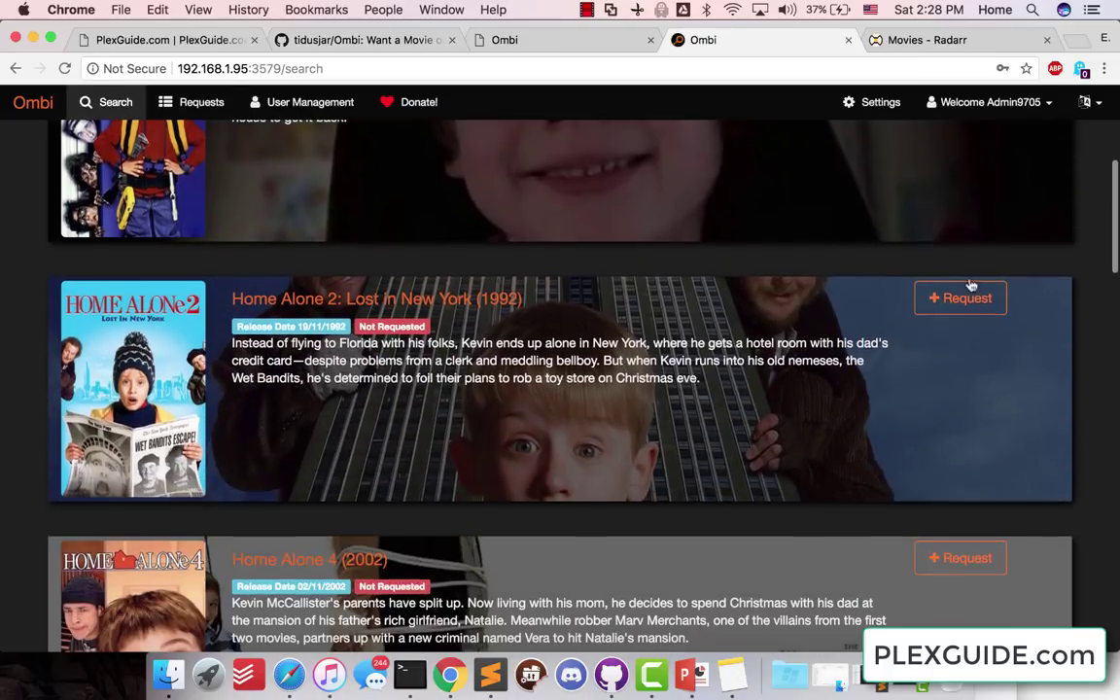
pyautogui.click(973, 309)
pyautogui.scroll(-3, 972, 311)
pyautogui.click(963, 327)
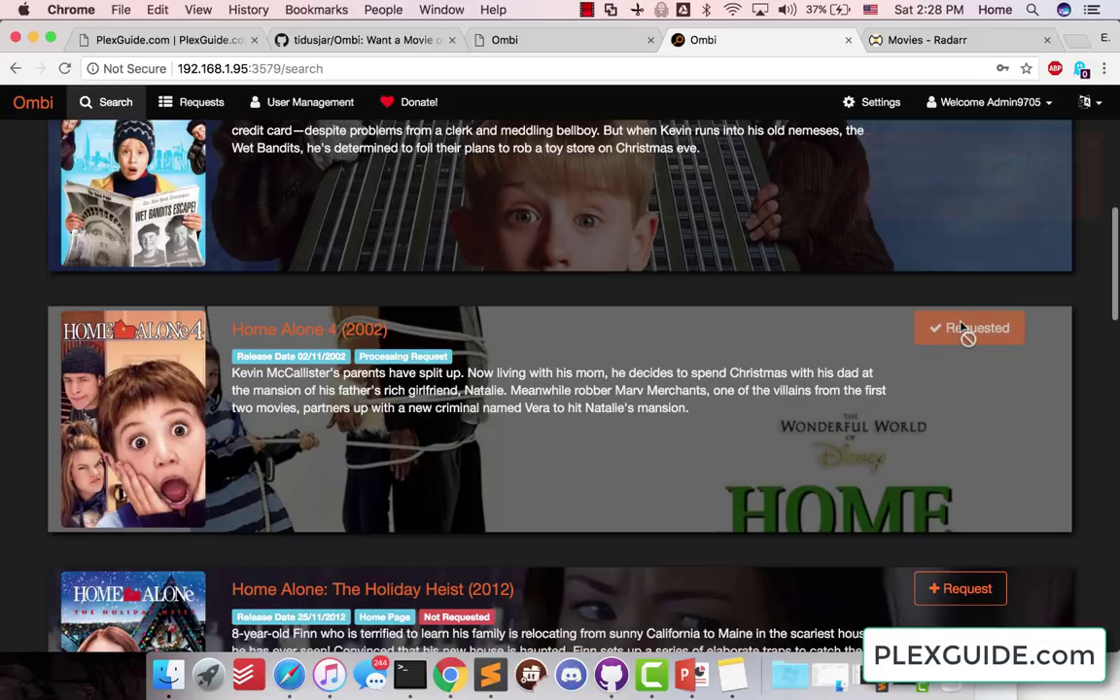
# - Check Radarr's movie library for the newly requested Home Alone movies
pyautogui.scroll(5, 795, 397)
pyautogui.scroll(3, 795, 397)
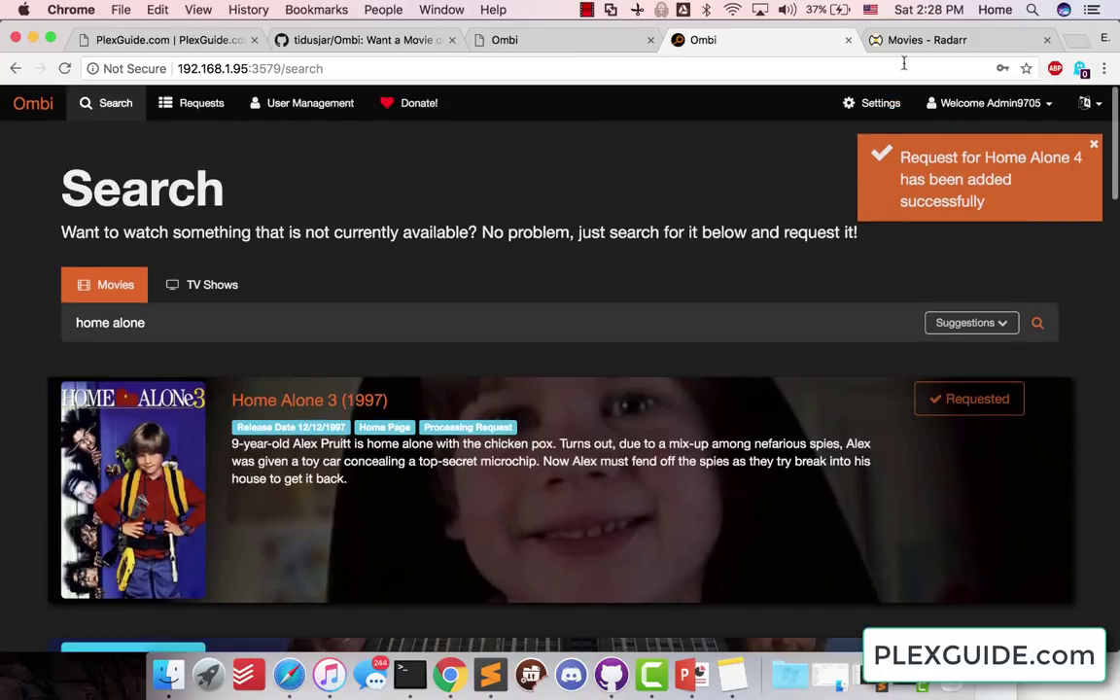
pyautogui.click(880, 40)
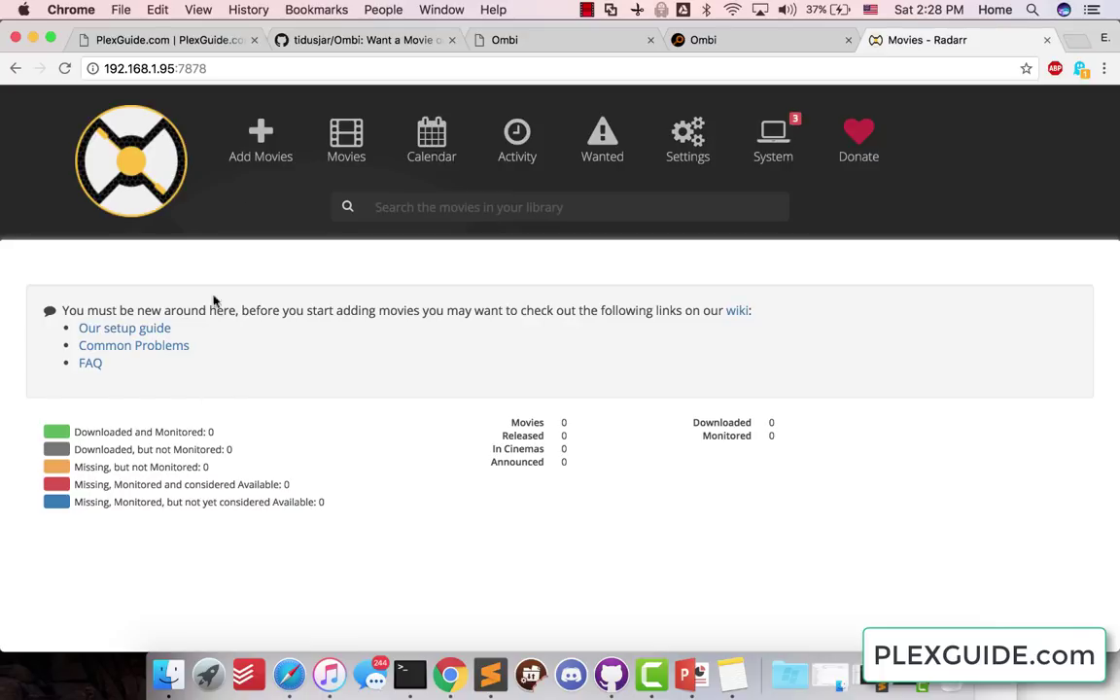
pyautogui.click(199, 68)
pyautogui.click(222, 69)
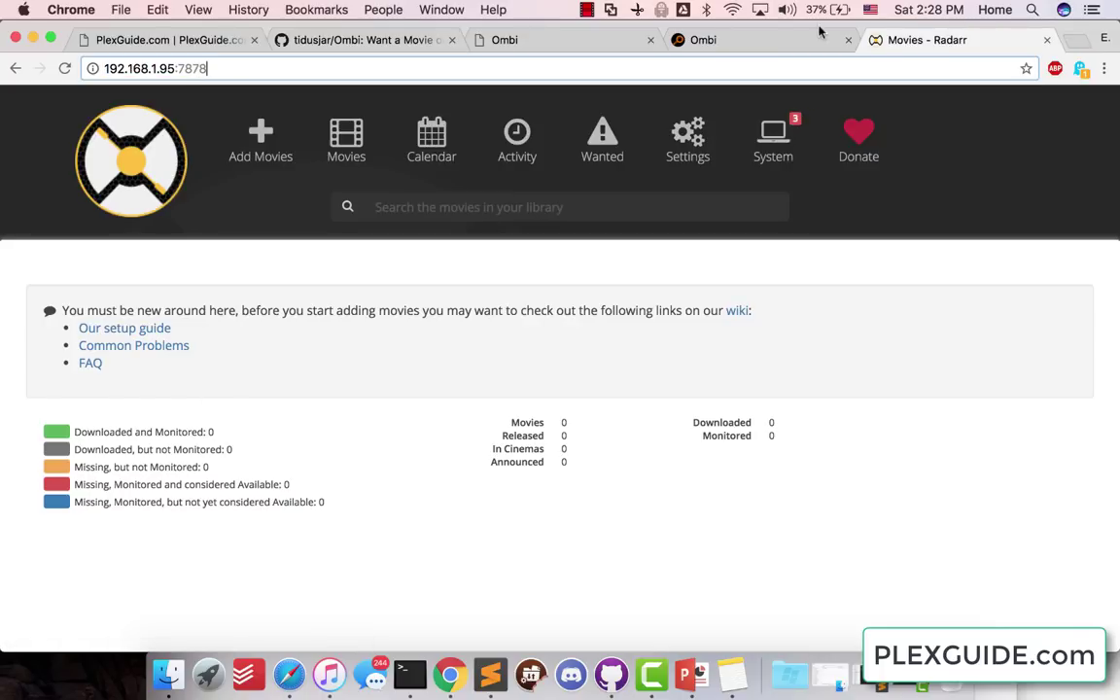
pyautogui.click(795, 44)
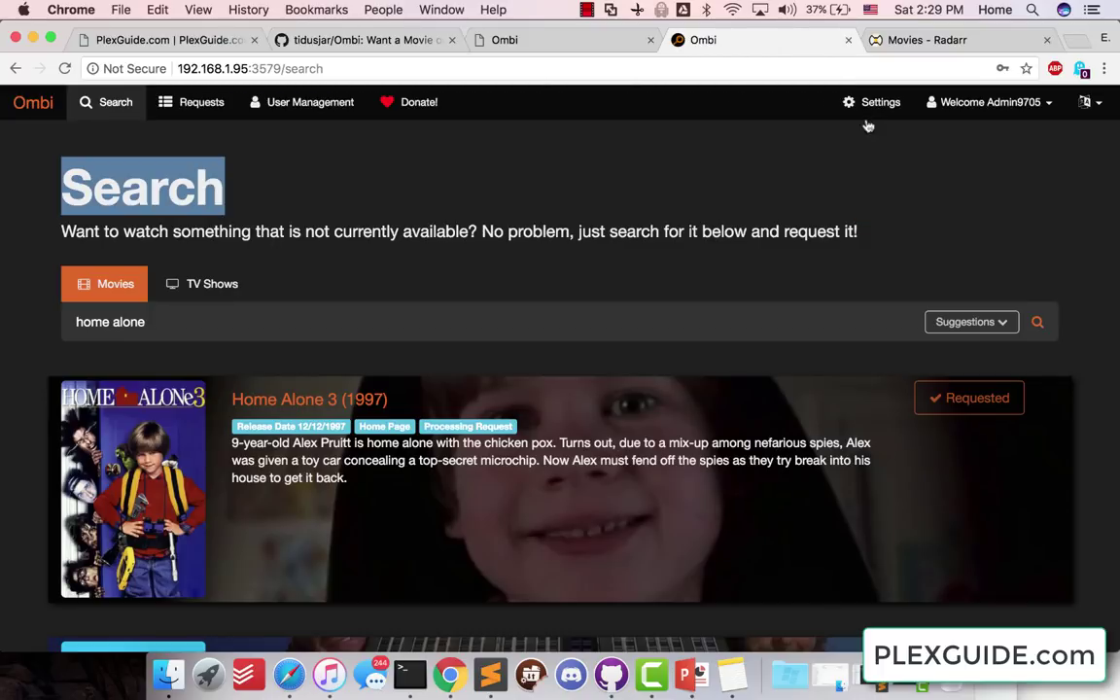
pyautogui.click(909, 41)
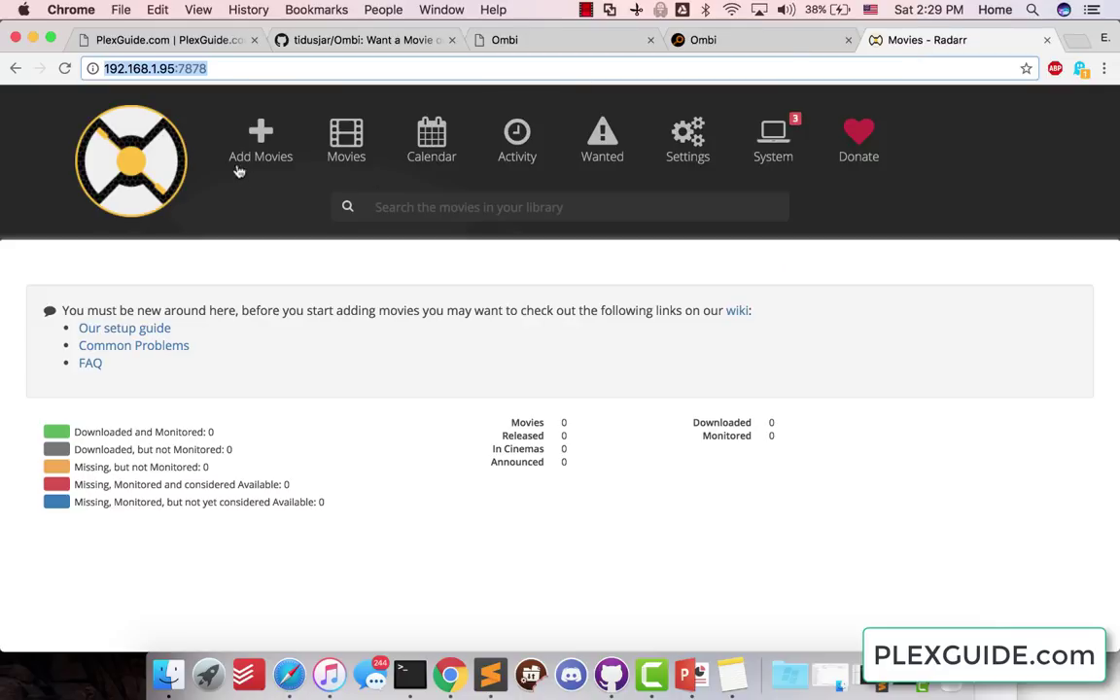
# - Reload Radarr's movie library, check the newly requested movies, and open the Home Alone 4 entry
pyautogui.click(131, 183)
pyautogui.click(165, 70)
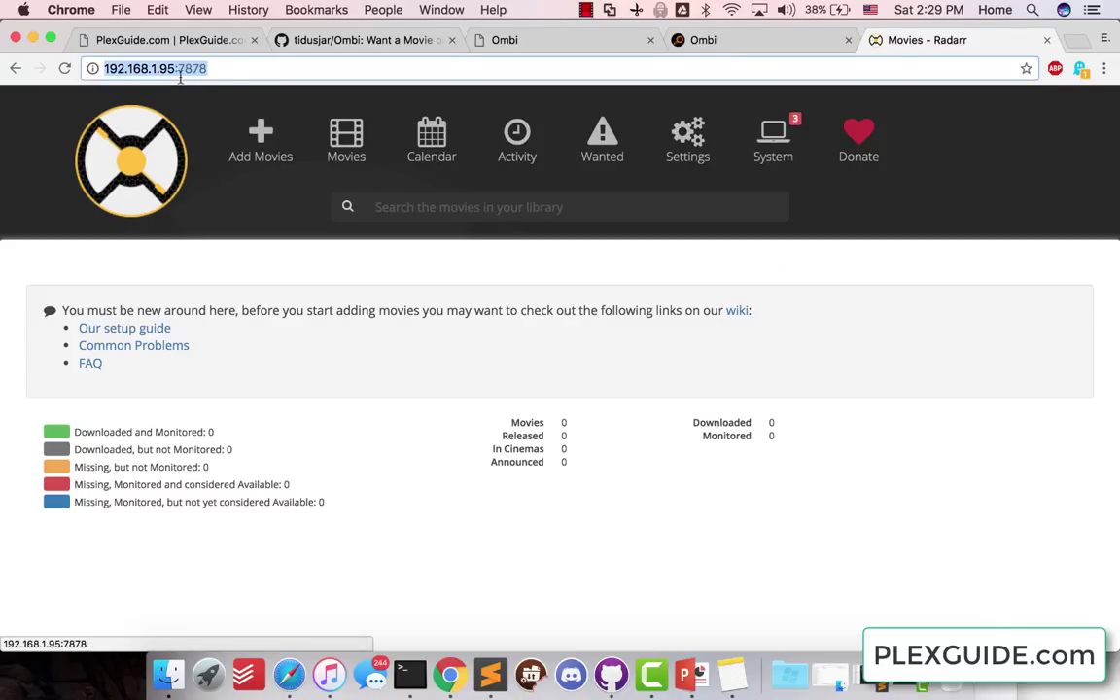
pyautogui.press('Return')
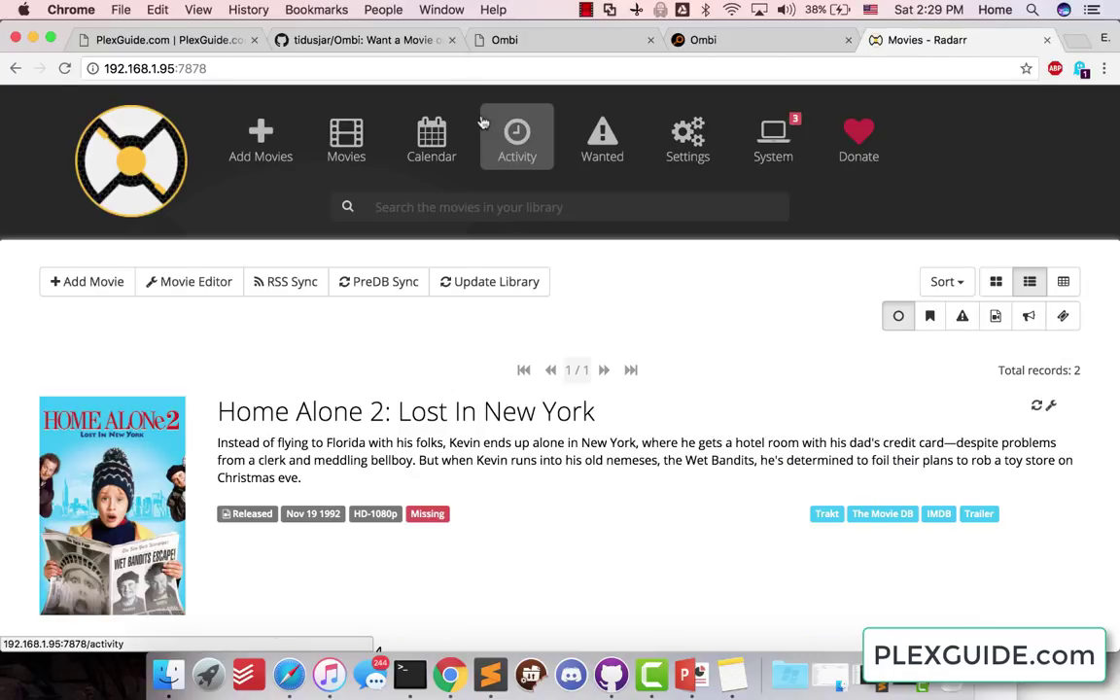
pyautogui.scroll(-5, 415, 376)
pyautogui.scroll(4, 384, 313)
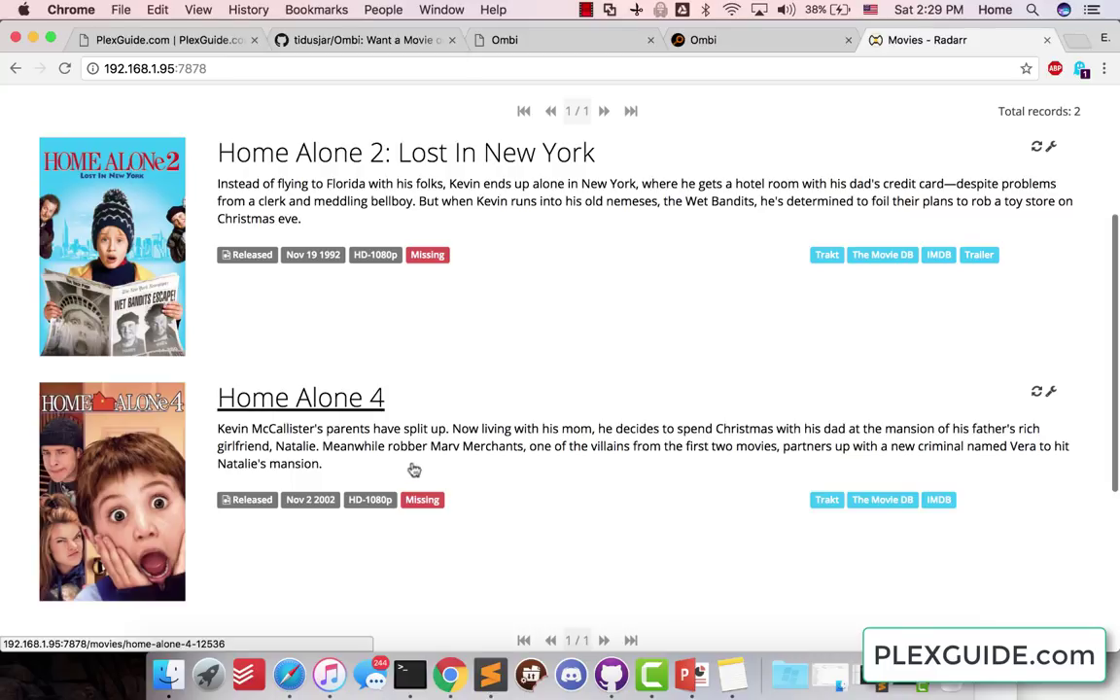
pyautogui.click(345, 394)
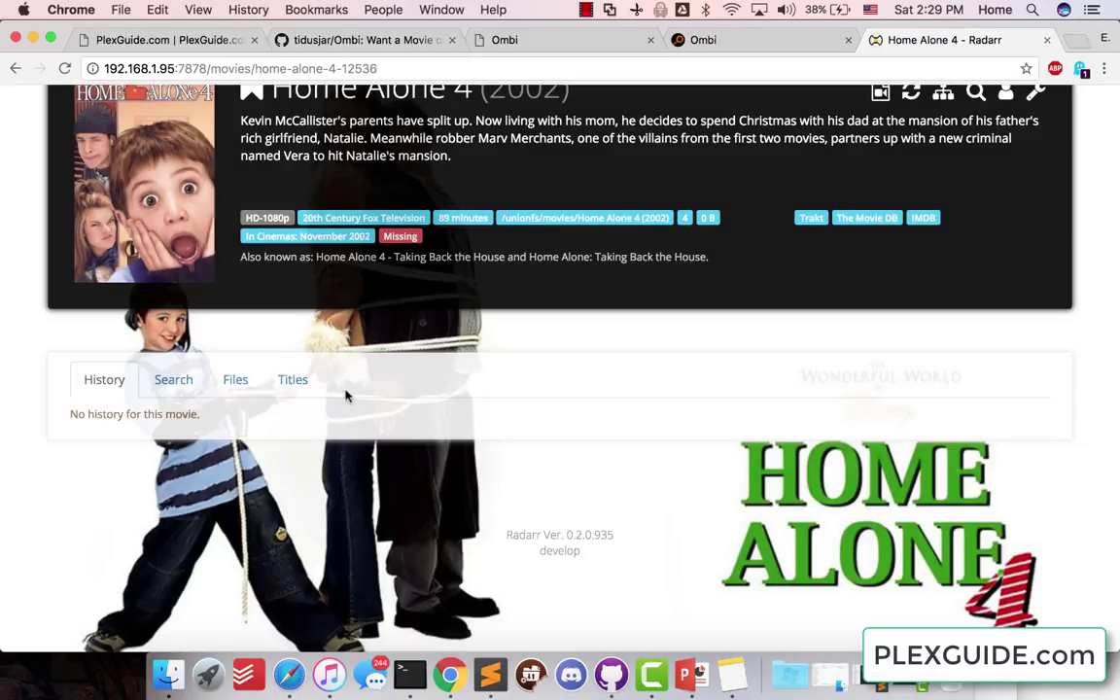
# - Return to Ombi's settings and view the available notification services and movie options
pyautogui.click(702, 40)
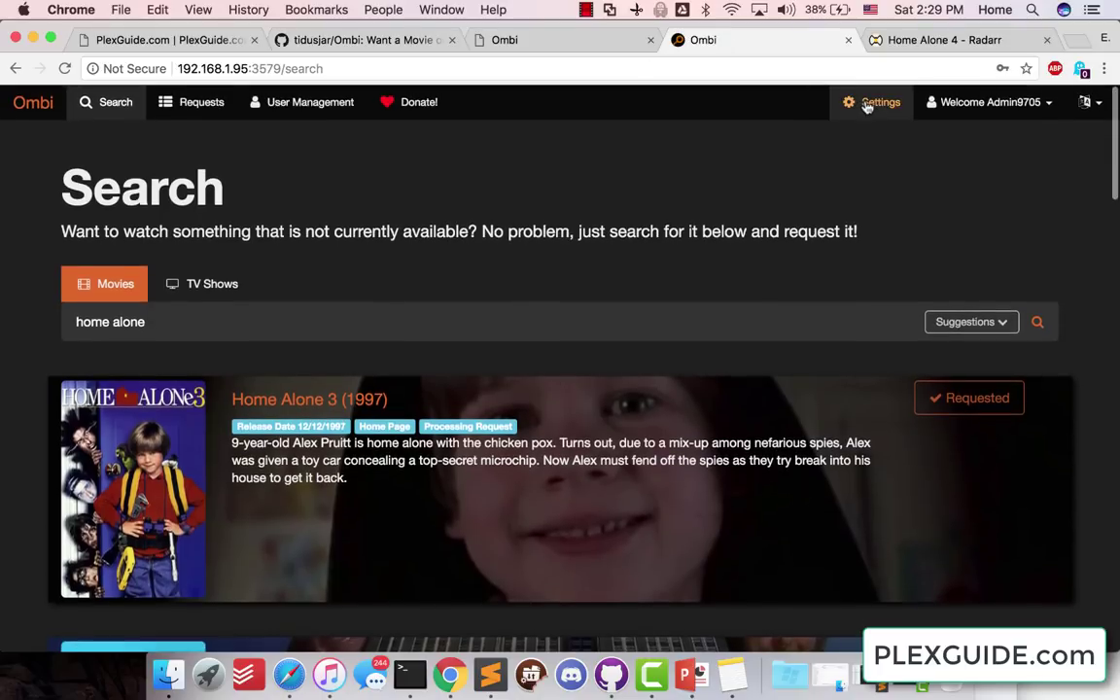
pyautogui.click(867, 104)
pyautogui.click(588, 158)
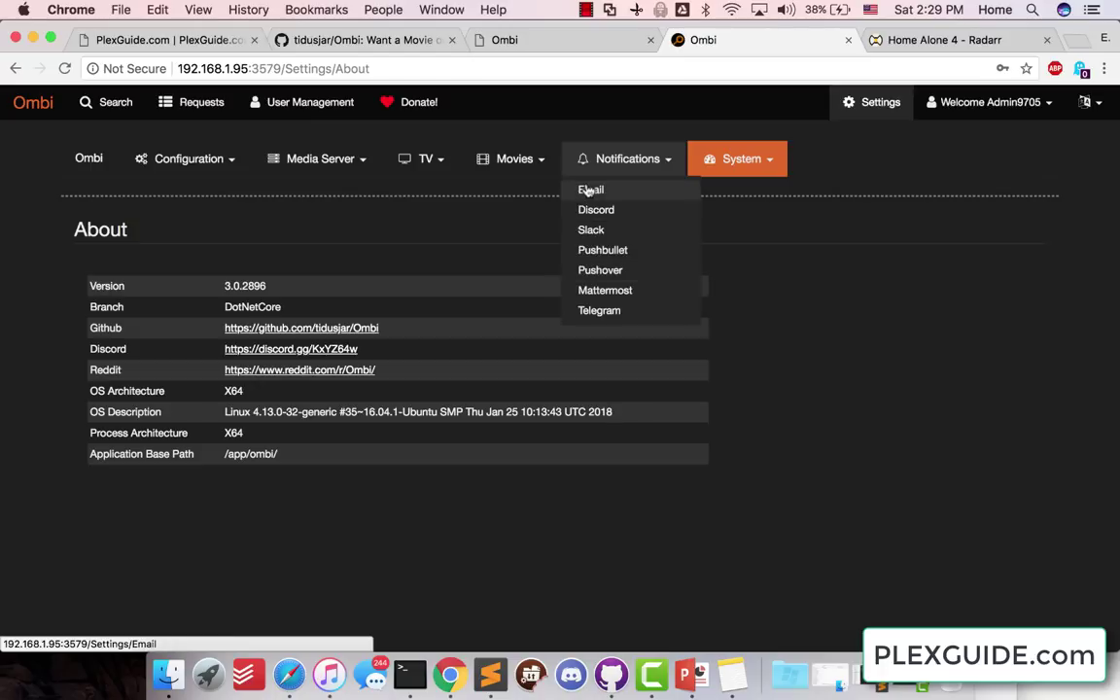
pyautogui.click(420, 225)
pyautogui.click(515, 165)
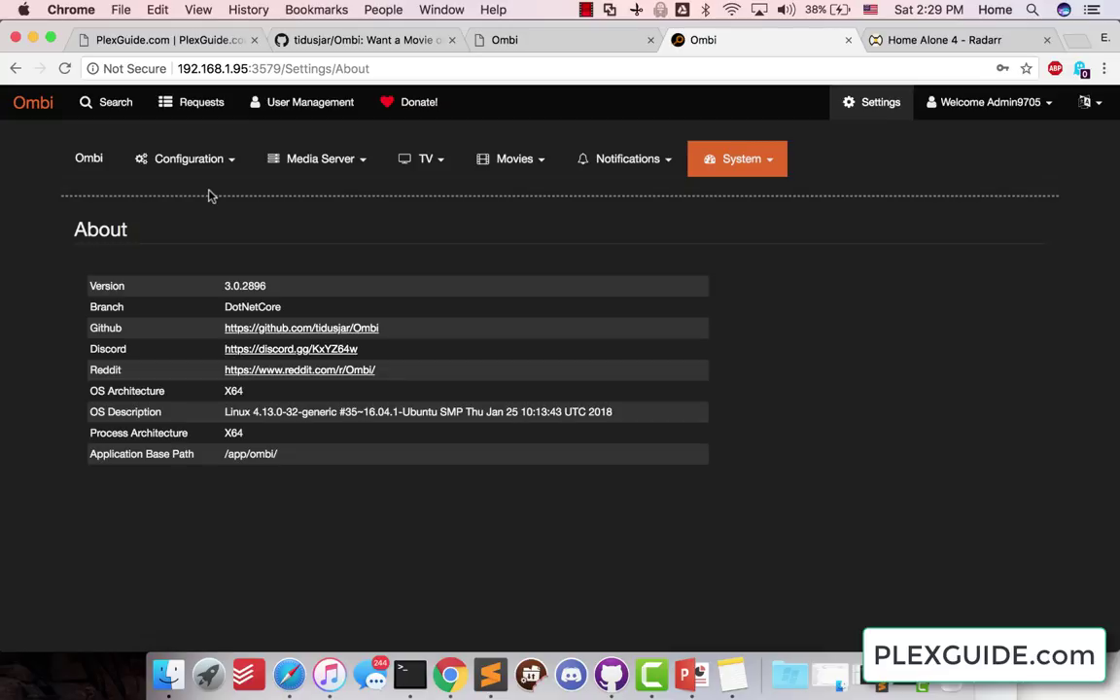
# - Review the Ombi GitHub repository's README and open its PayPal donation page, returning to the repository
pyautogui.click(360, 40)
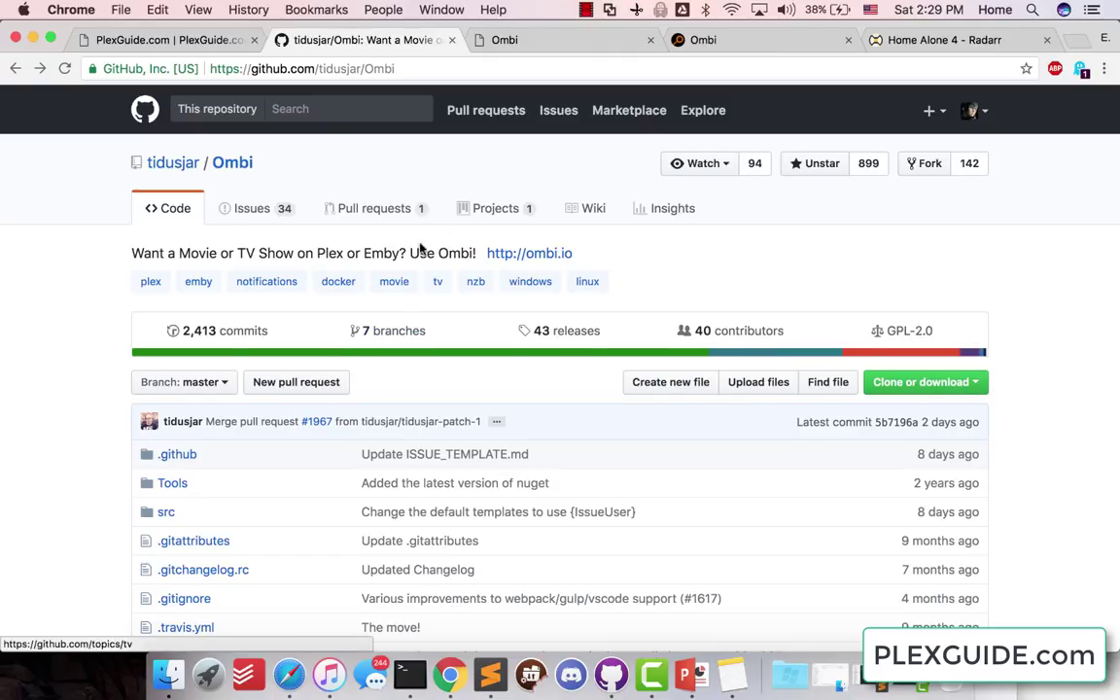
pyautogui.scroll(-3, 420, 249)
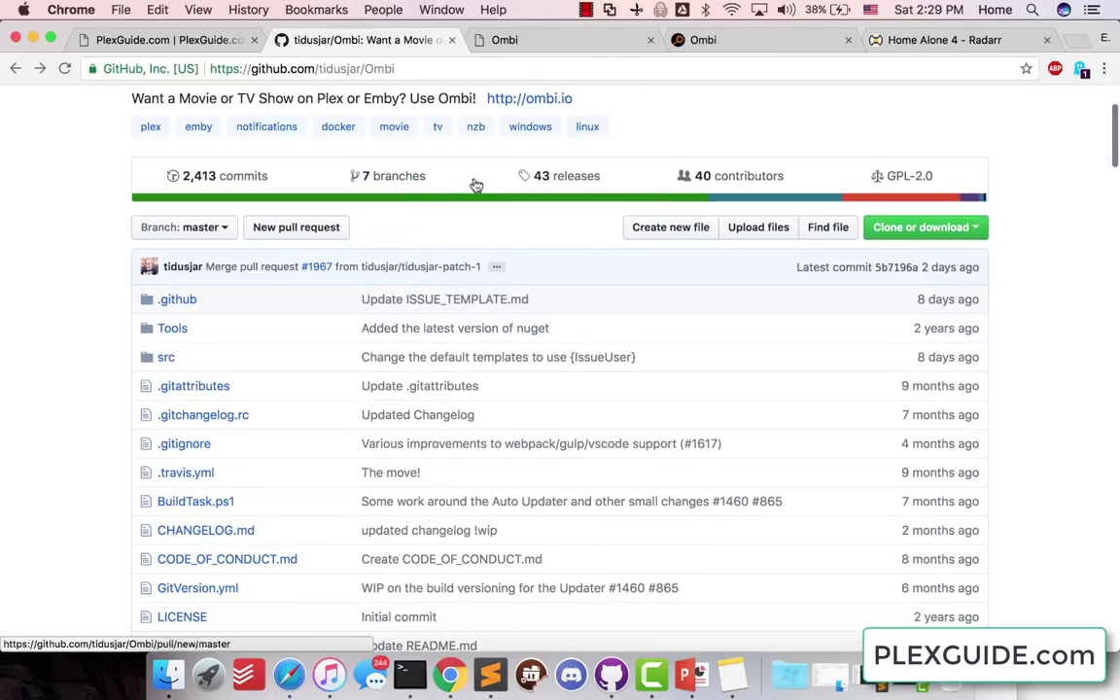
pyautogui.scroll(-1, 543, 137)
pyautogui.scroll(-10, 341, 181)
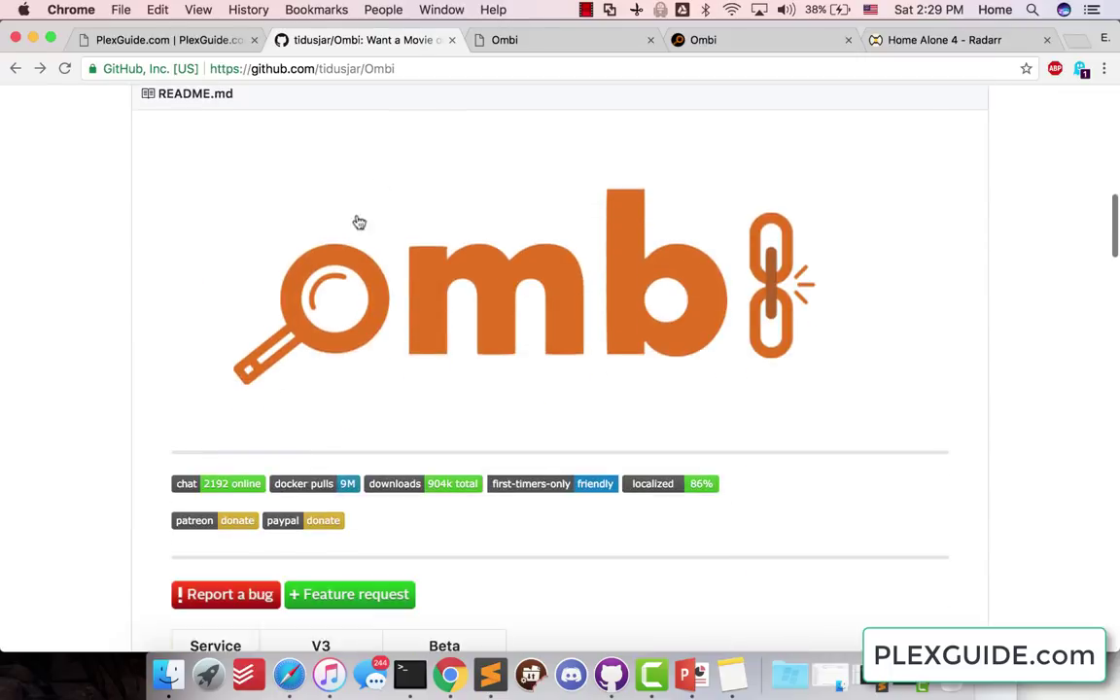
pyautogui.click(280, 428)
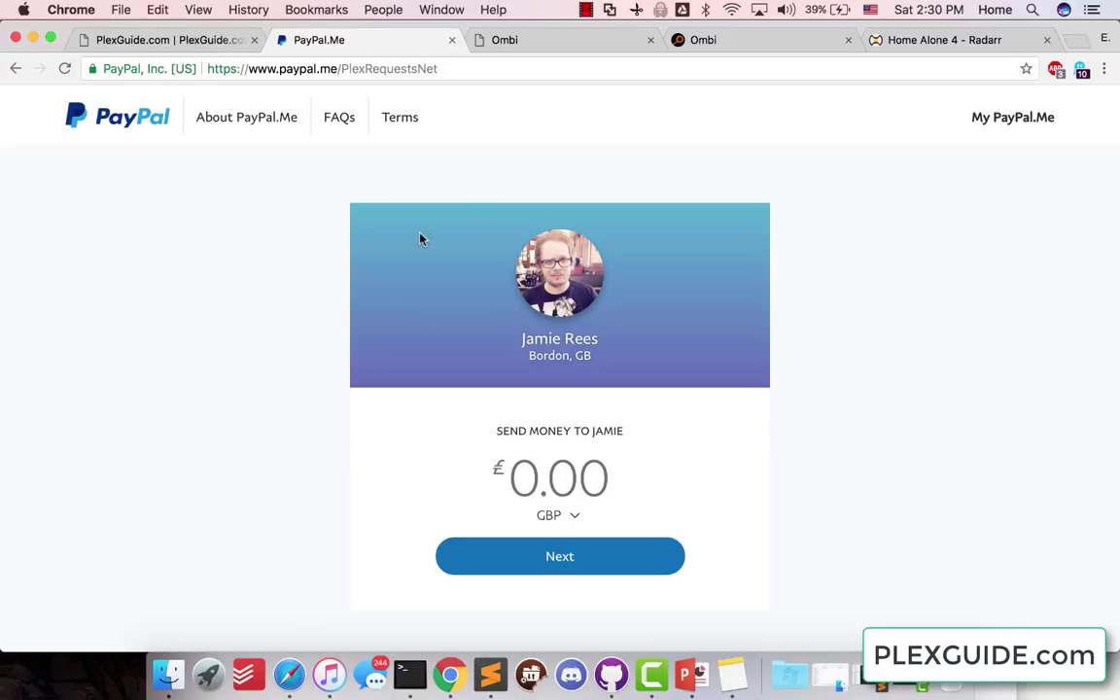
pyautogui.click(14, 68)
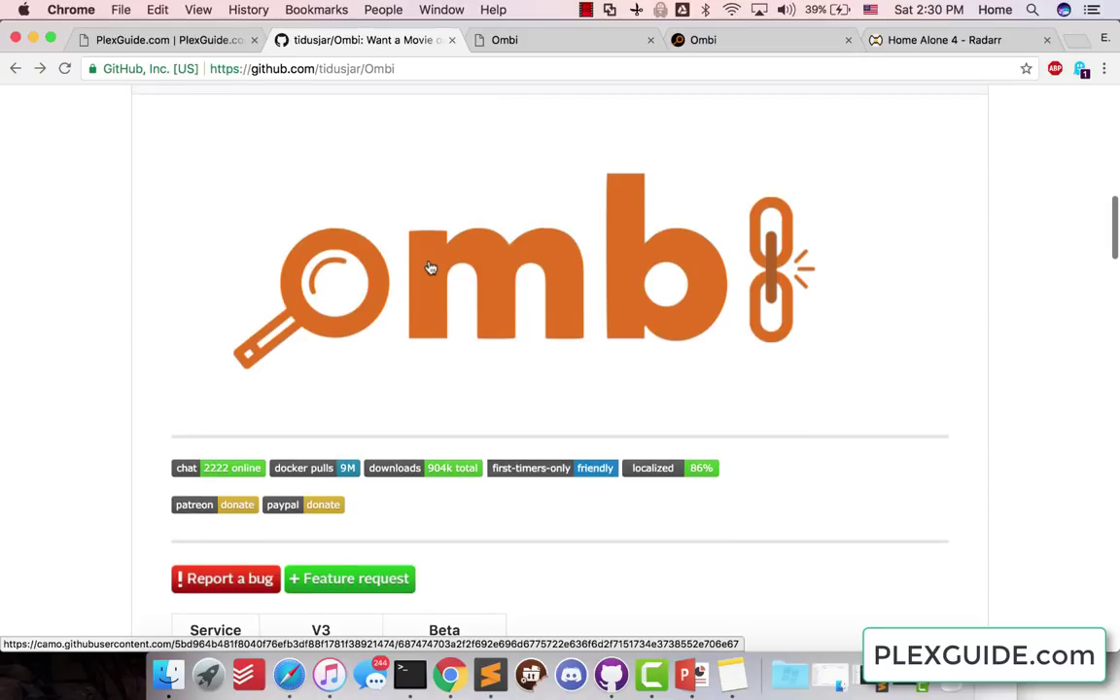
pyautogui.scroll(-3, 333, 257)
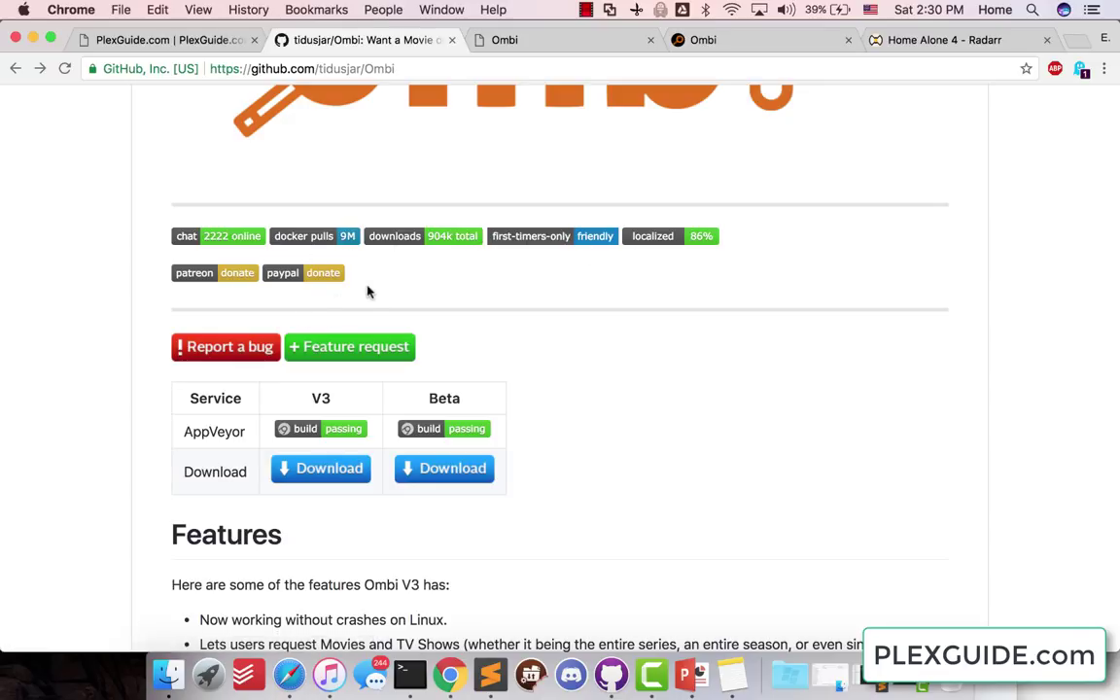
pyautogui.scroll(10, 368, 291)
pyautogui.scroll(5, 304, 369)
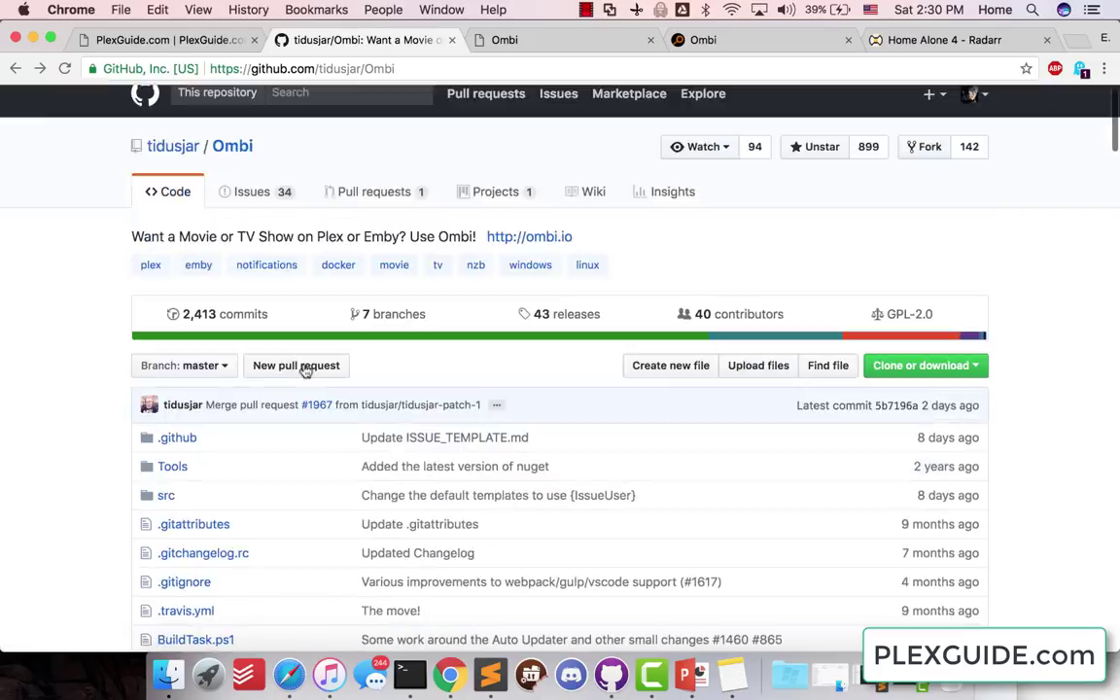
# - View the Ombi website, switch to Terminal, and dismiss the finished Radarr deployment output
pyautogui.click(501, 40)
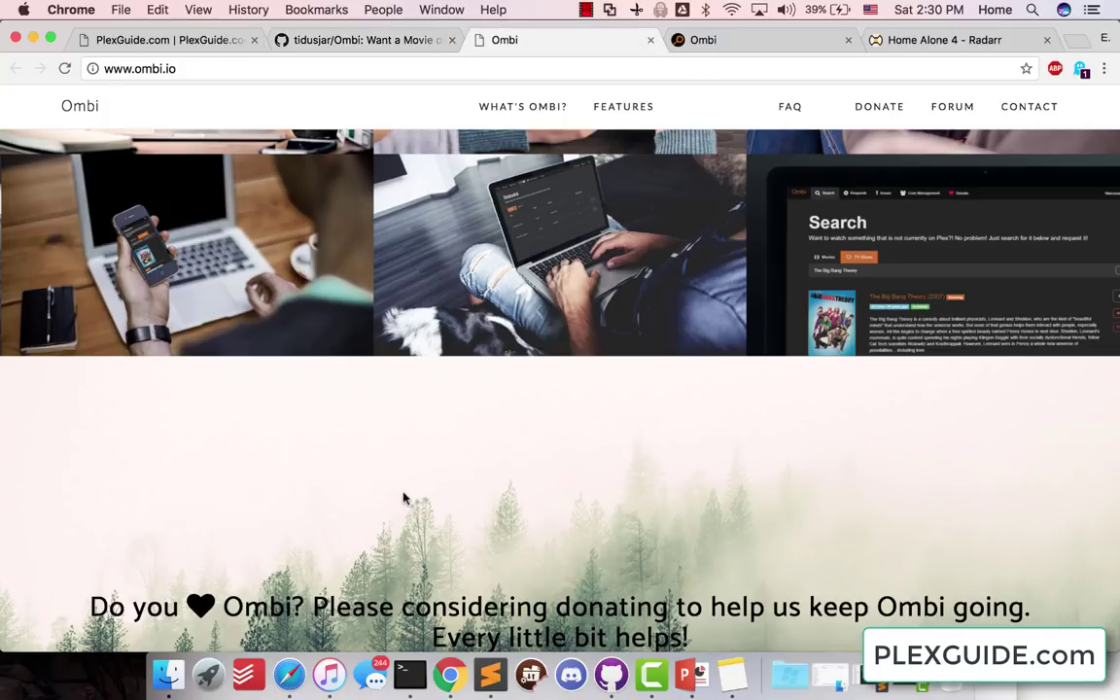
pyautogui.click(410, 674)
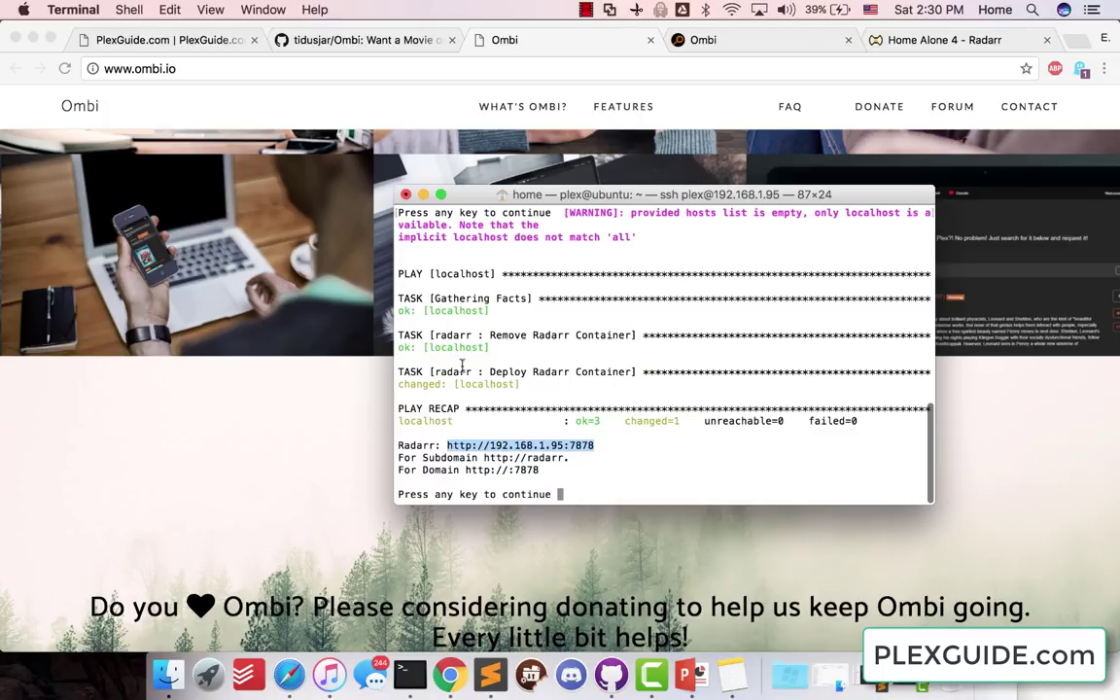
pyautogui.press('Return')
pyautogui.press('Down')
pyautogui.press('Down')
pyautogui.press('Down')
pyautogui.press('Down')
pyautogui.press('Down')
# - Switch to Chrome and open the ansible/roles folder of the PlexGuide GitHub project
pyautogui.click(170, 47)
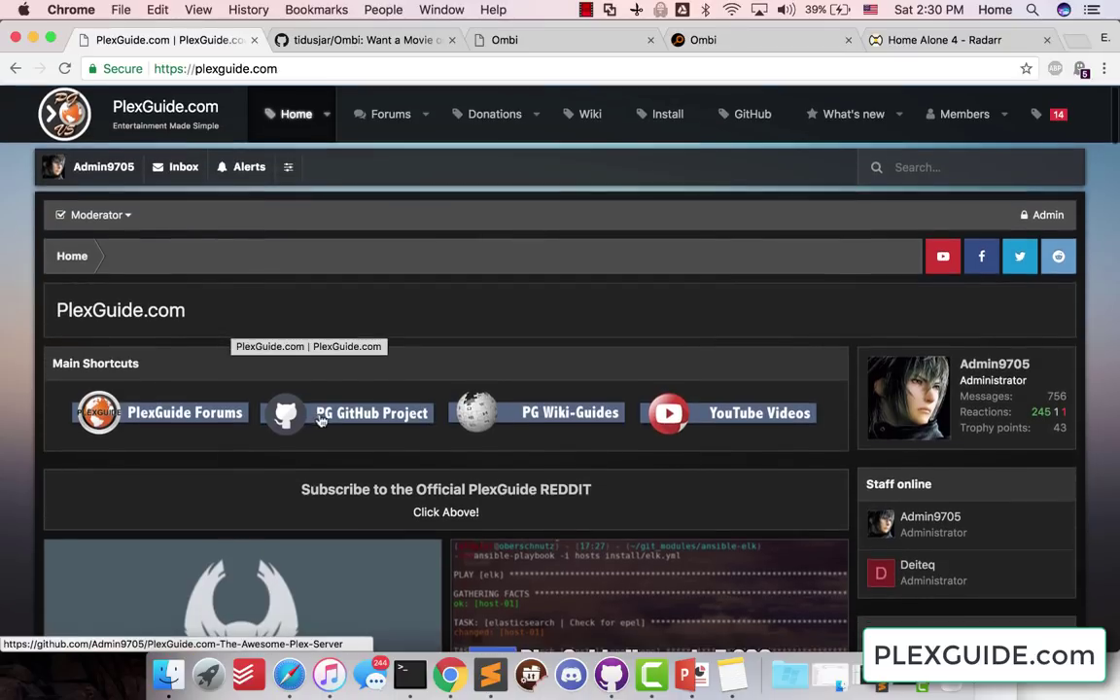
pyautogui.click(321, 416)
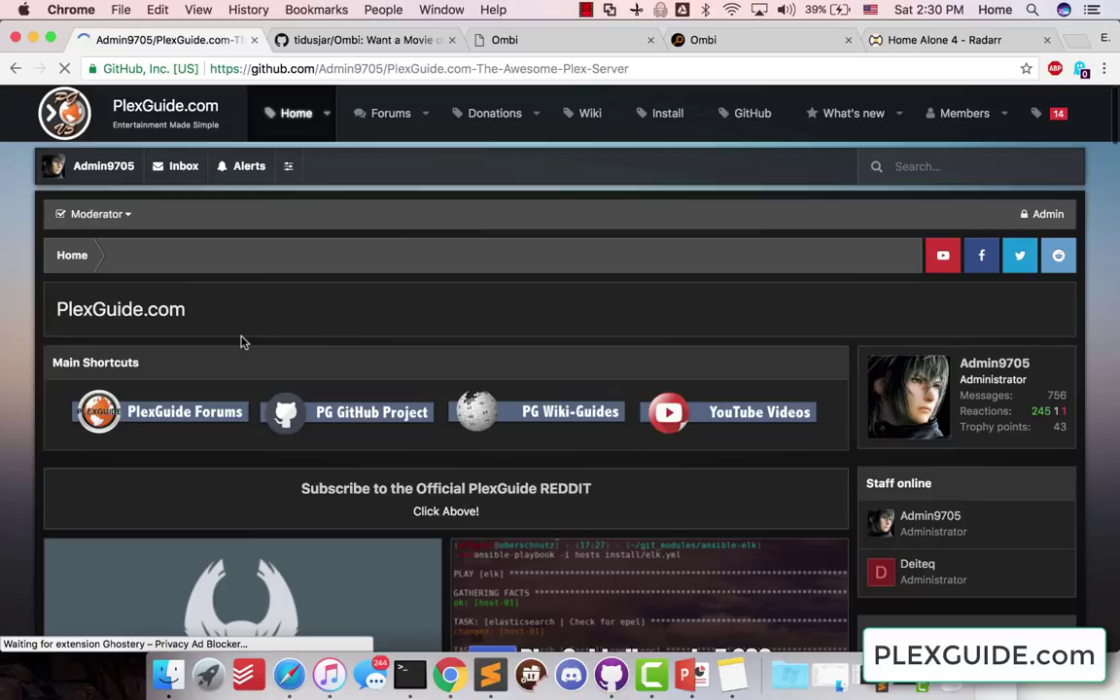
pyautogui.scroll(-2, 184, 396)
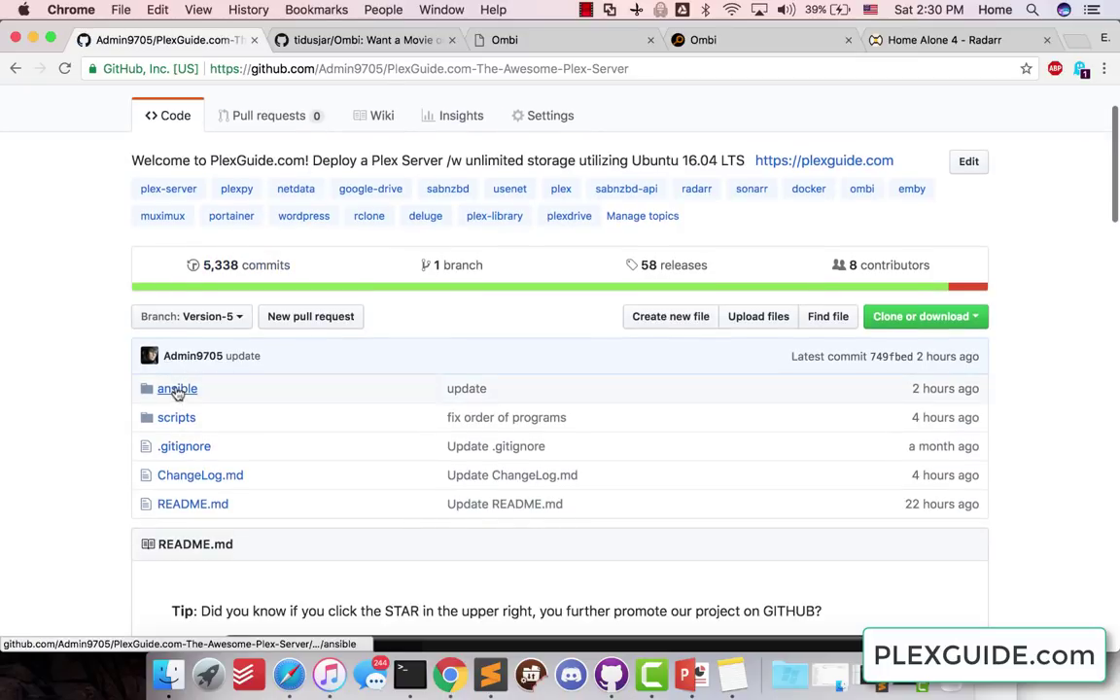
pyautogui.click(177, 389)
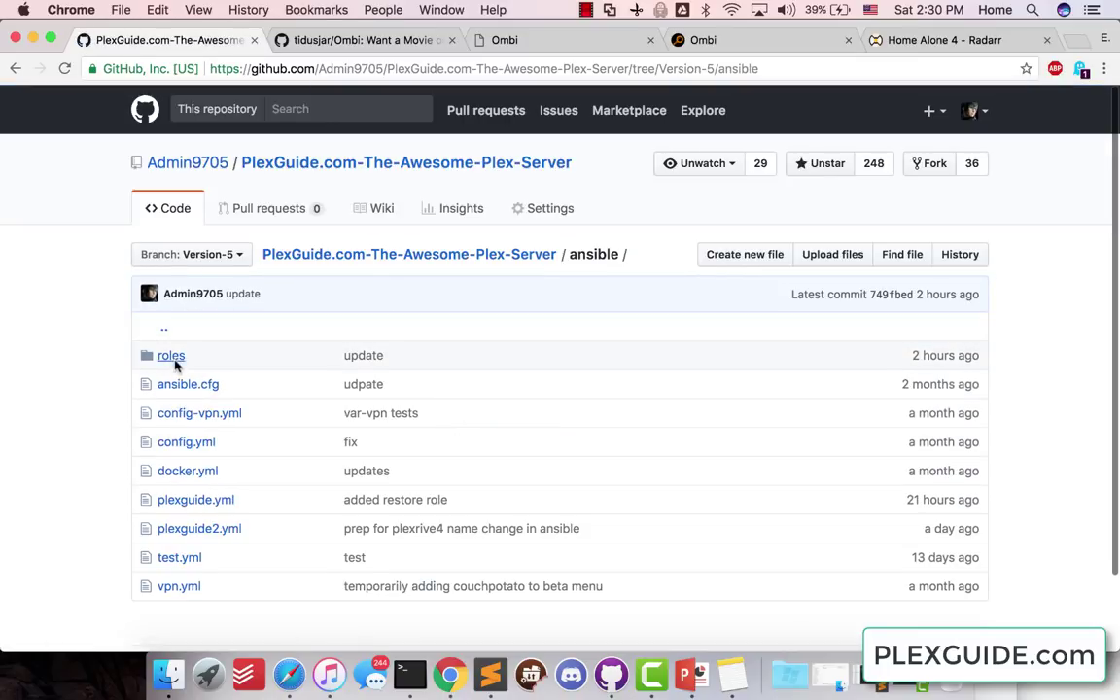
pyautogui.click(175, 361)
# - Open main.yml in the ombi role's tasks folder and examine the Ombi container's image, port and volume settings
pyautogui.scroll(-10, 194, 355)
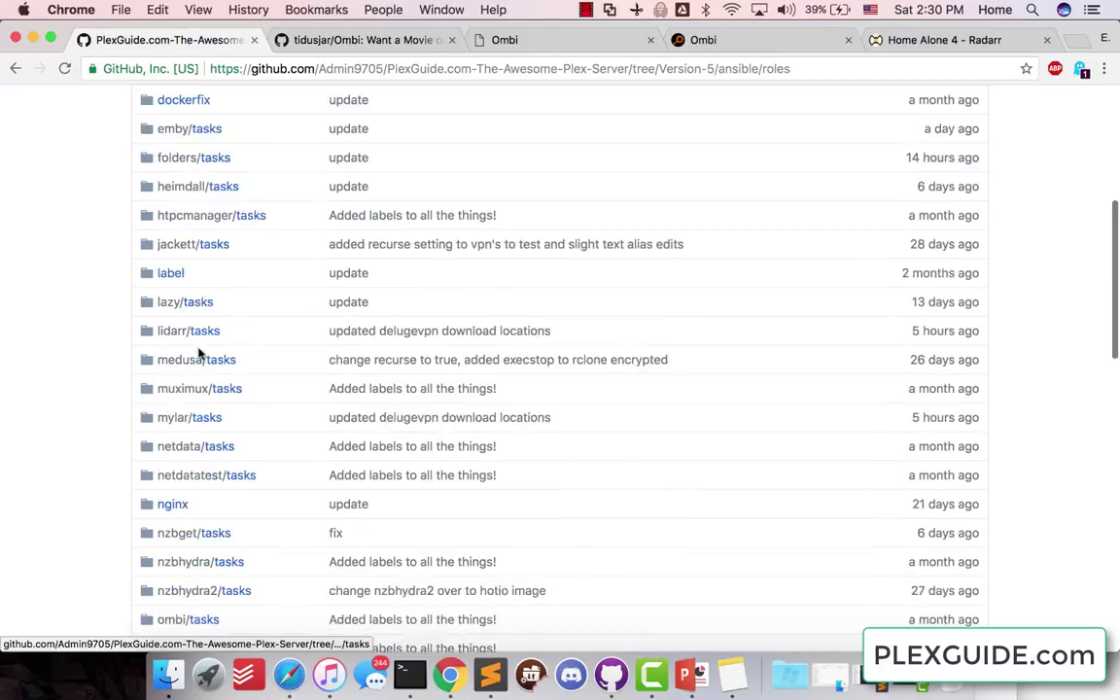
pyautogui.scroll(-10, 192, 350)
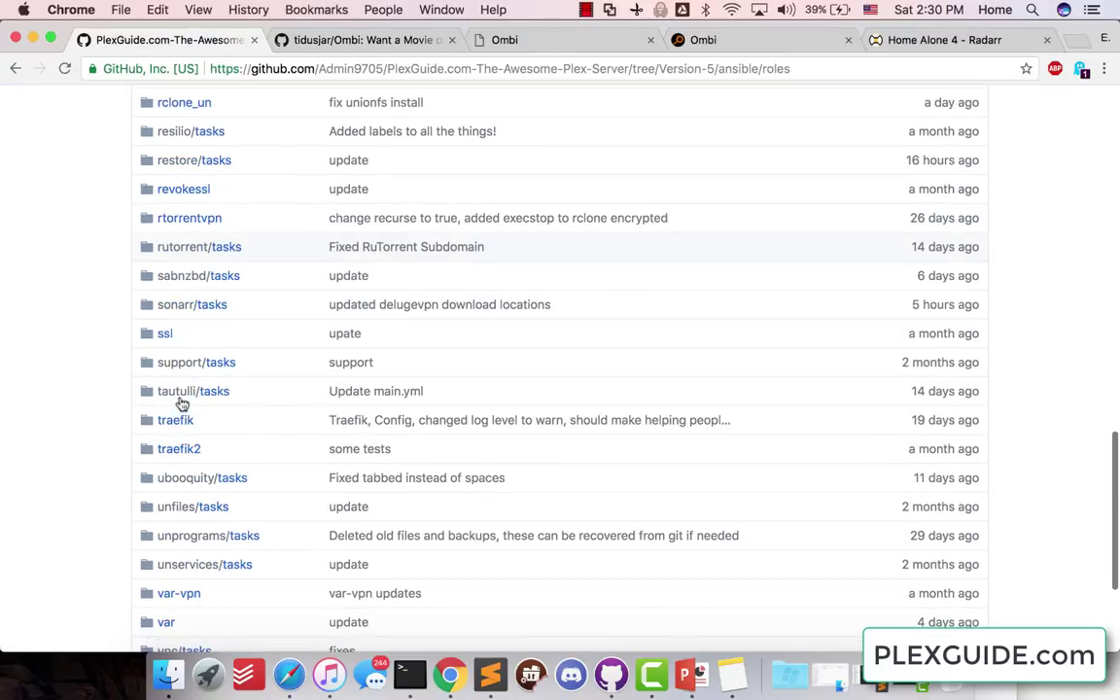
pyautogui.scroll(10, 220, 381)
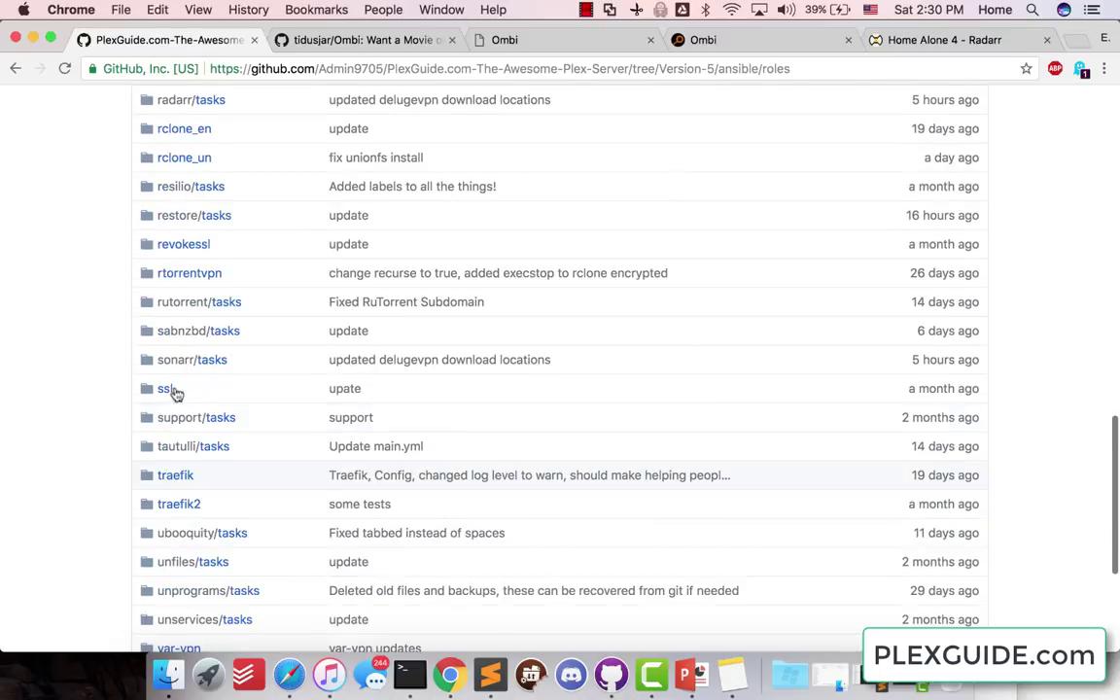
pyautogui.scroll(5, 200, 281)
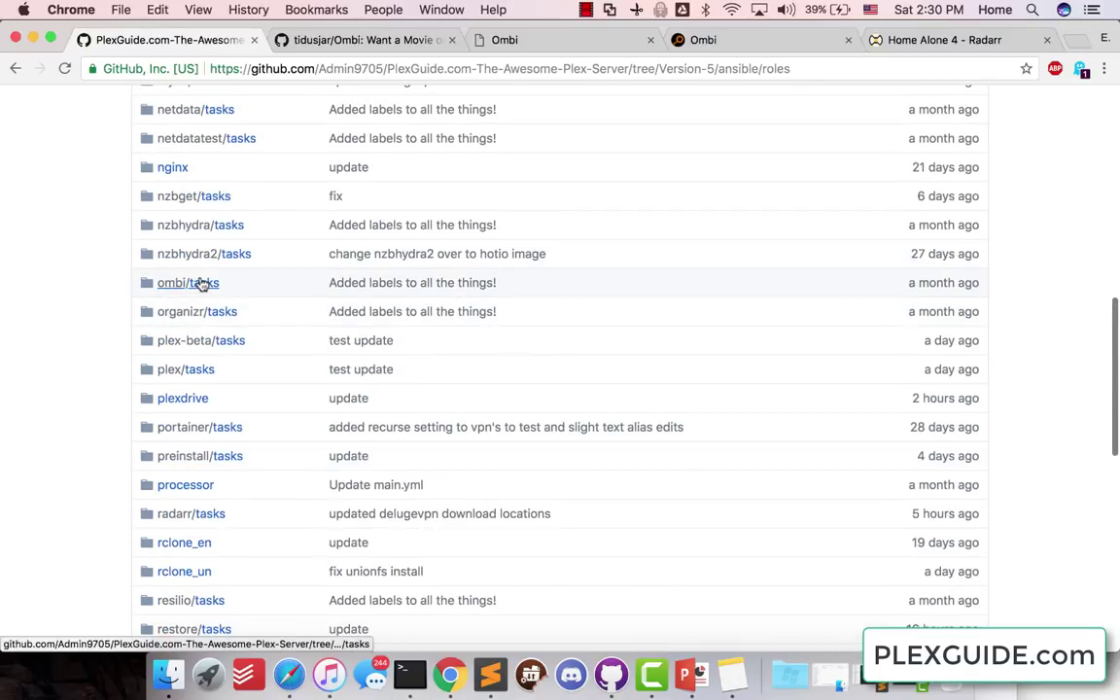
pyautogui.click(202, 283)
pyautogui.click(167, 389)
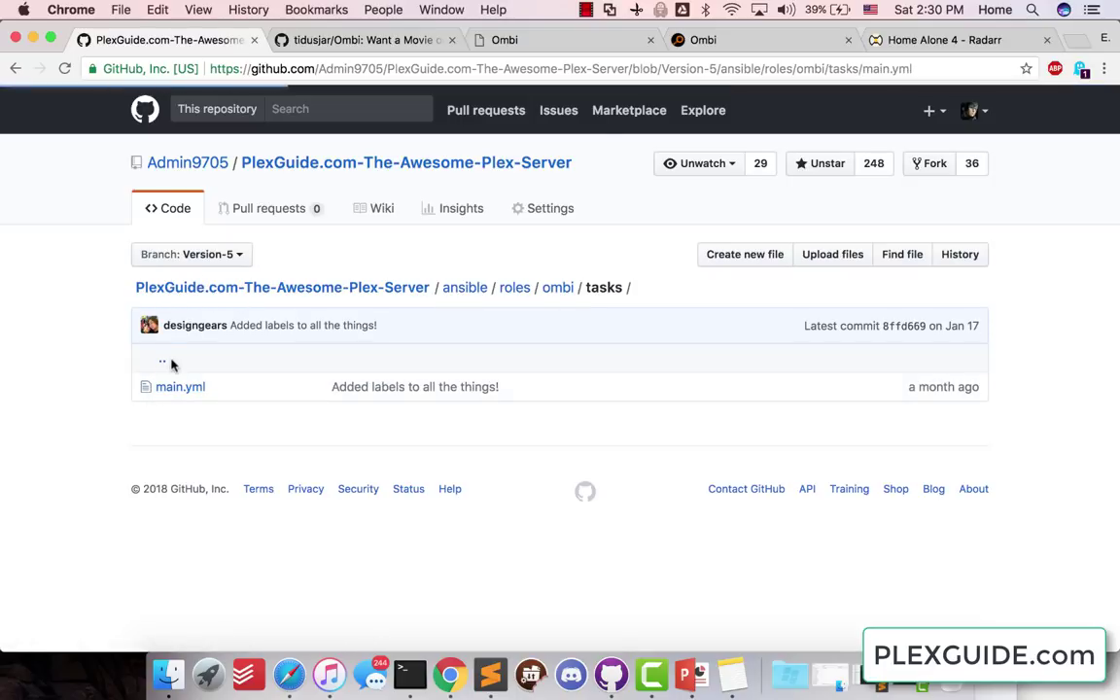
pyautogui.scroll(-3, 340, 321)
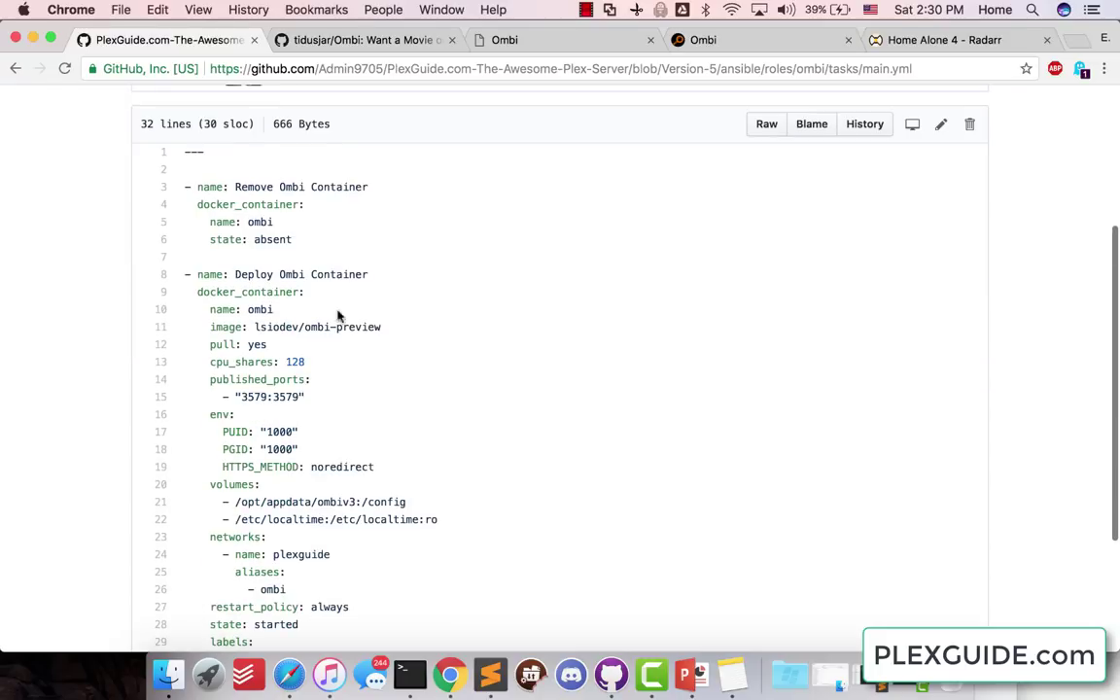
pyautogui.scroll(-1, 282, 194)
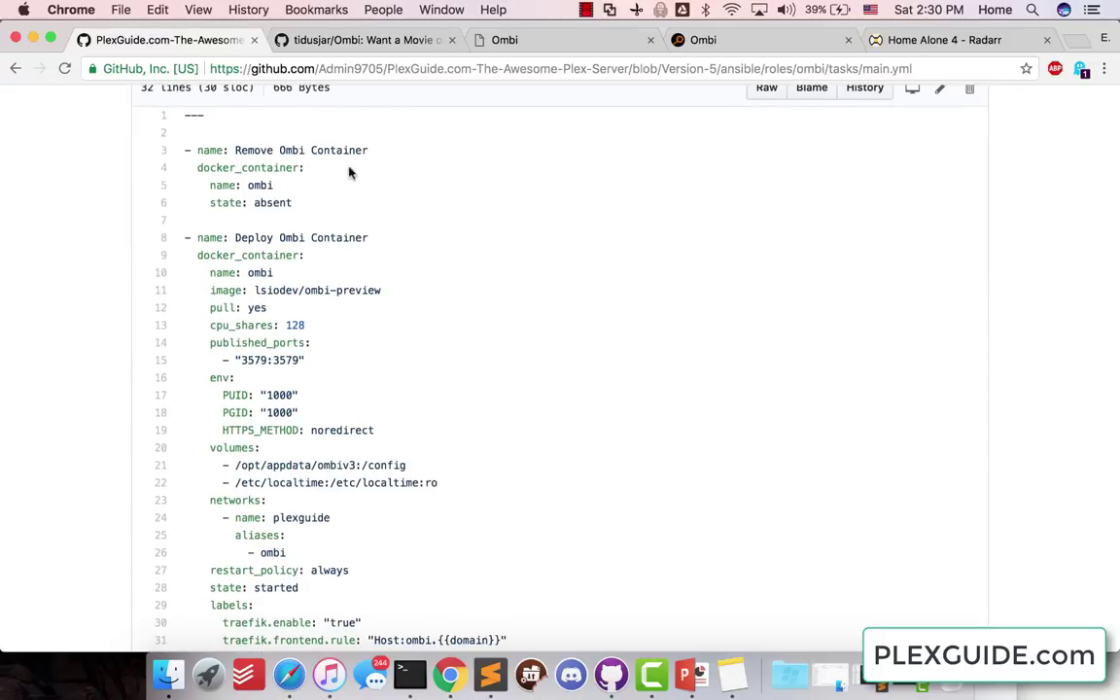
pyautogui.scroll(-3, 331, 195)
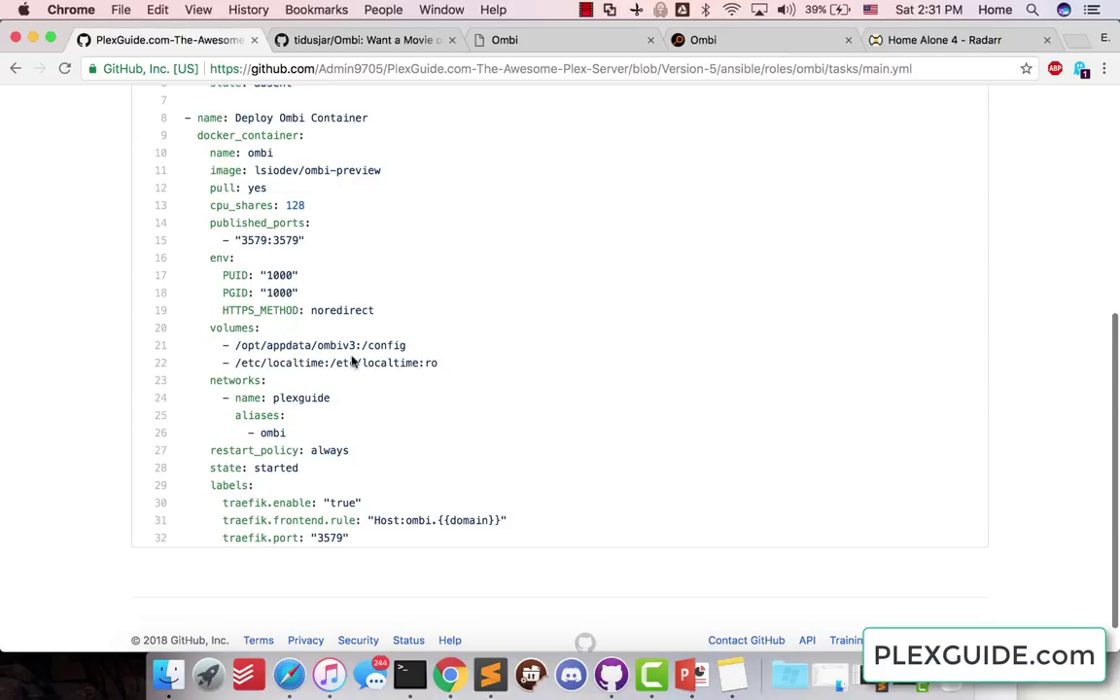
# - Switch to Terminal and exit the program categories back to PlexGuide's main menu
pyautogui.click(410, 673)
pyautogui.press('Down')
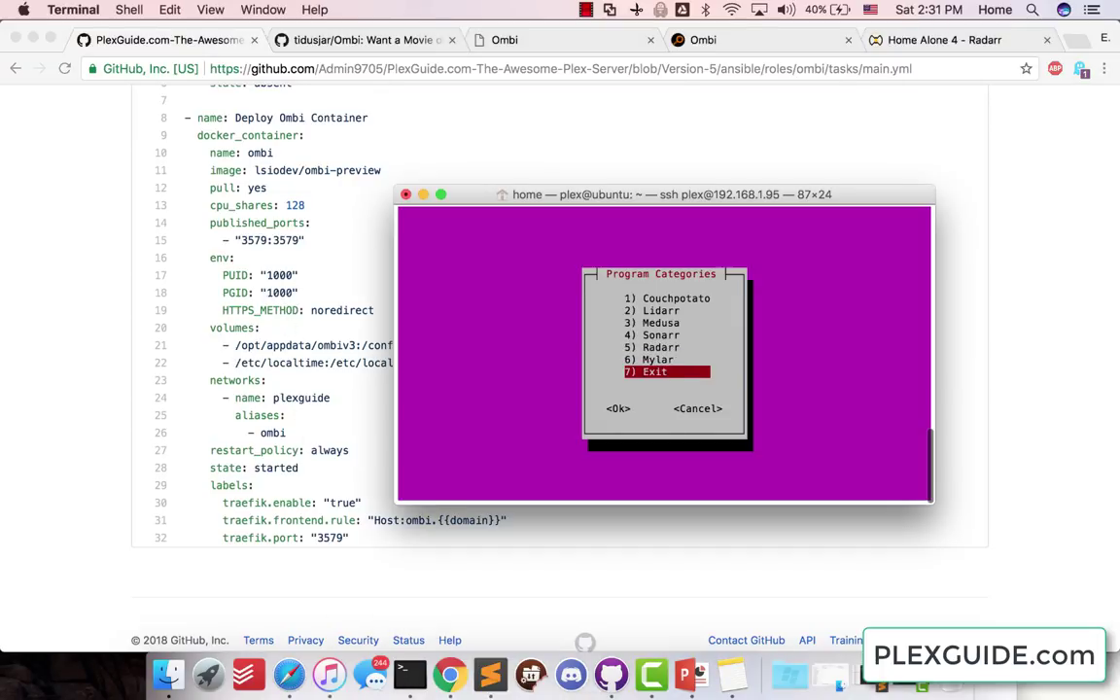
pyautogui.press('Return')
pyautogui.press('Down')
pyautogui.press('Down')
pyautogui.press('Down')
pyautogui.press('Down')
pyautogui.press('Down')
pyautogui.press('Down')
pyautogui.press('Down')
pyautogui.press('Down')
pyautogui.press('Return')
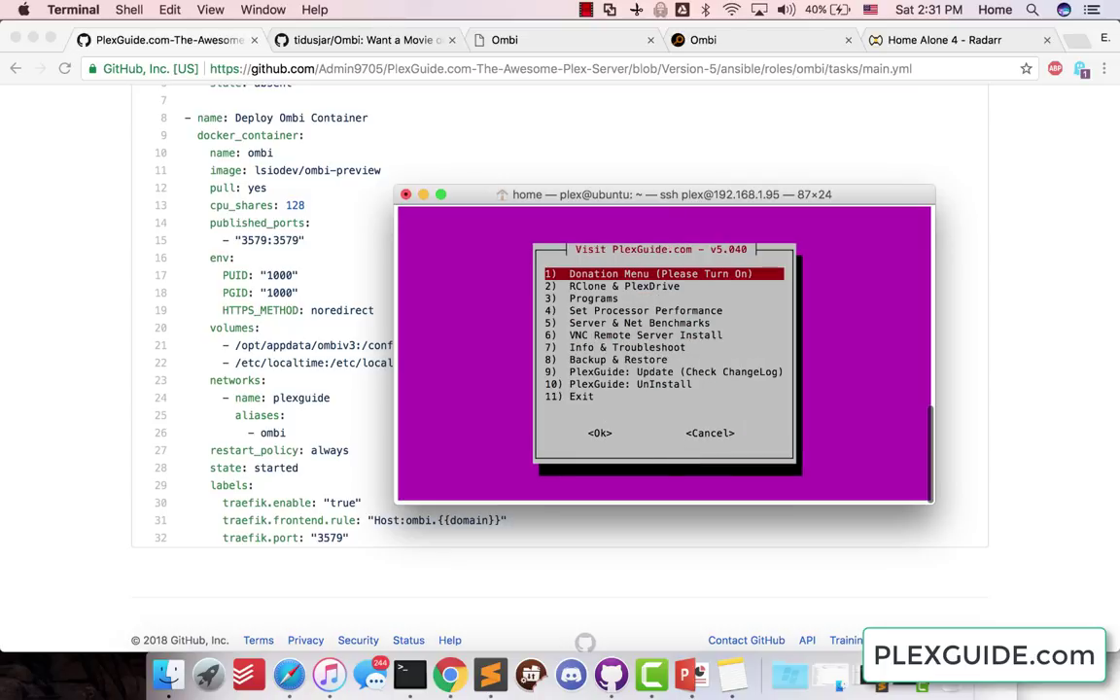
# - Exit PlexGuide to the shell prompt
pyautogui.press('Down')
pyautogui.press('Down')
pyautogui.press('Down')
pyautogui.press('Down')
pyautogui.press('Down')
pyautogui.press('Down')
pyautogui.press('Down')
pyautogui.press('Down')
pyautogui.press('Down')
pyautogui.press('Down')
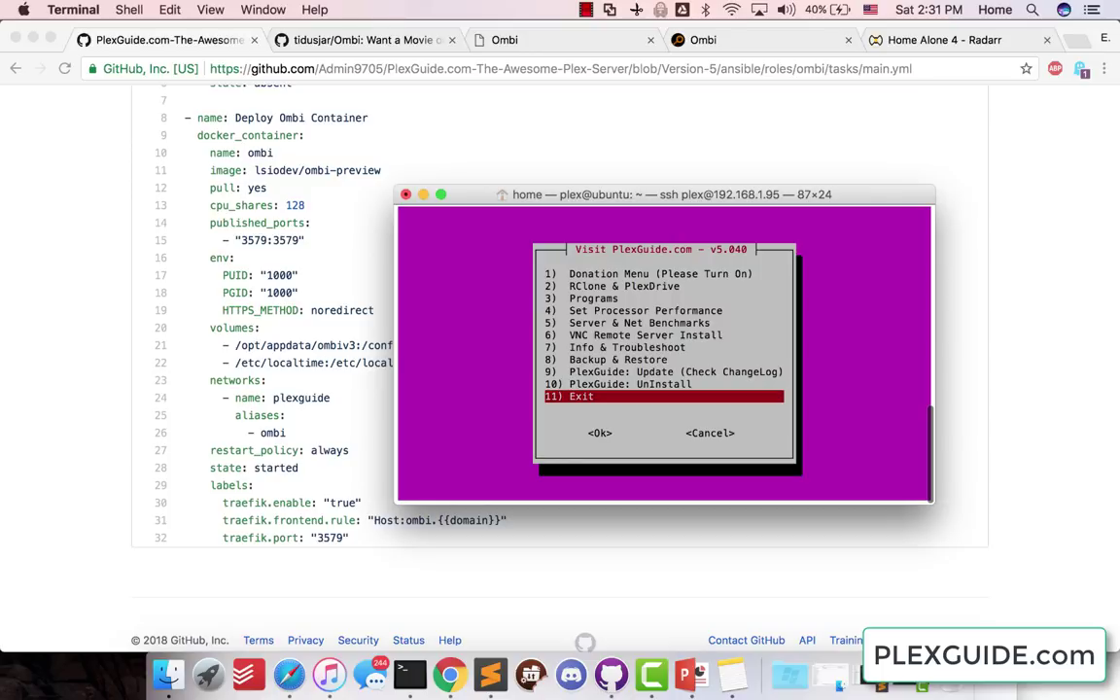
pyautogui.press('Return')
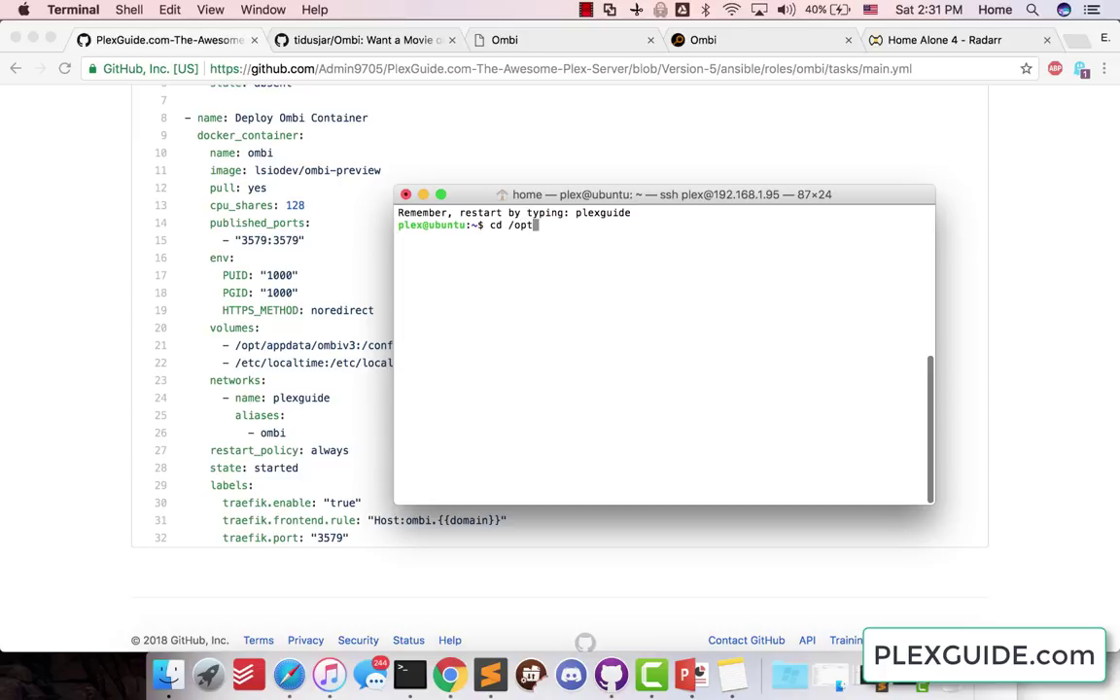
# - Change to the /opt/appdata directory and list its contents with dir
pyautogui.write('ata')
pyautogui.press('Return')
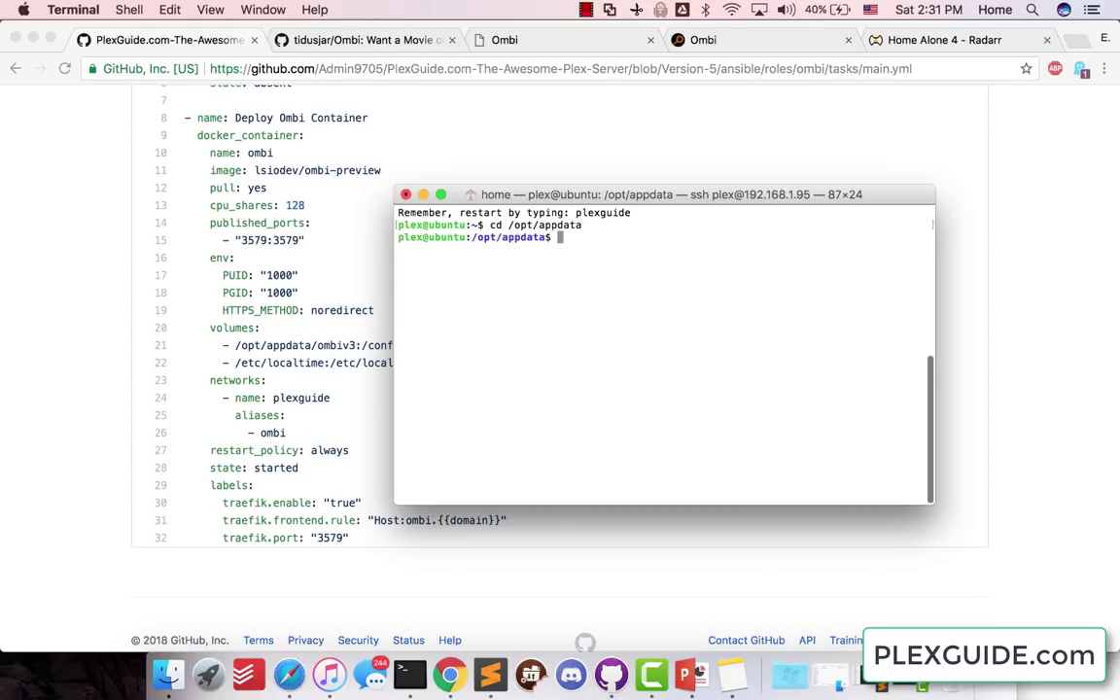
pyautogui.write('dir')
pyautogui.press('Return')
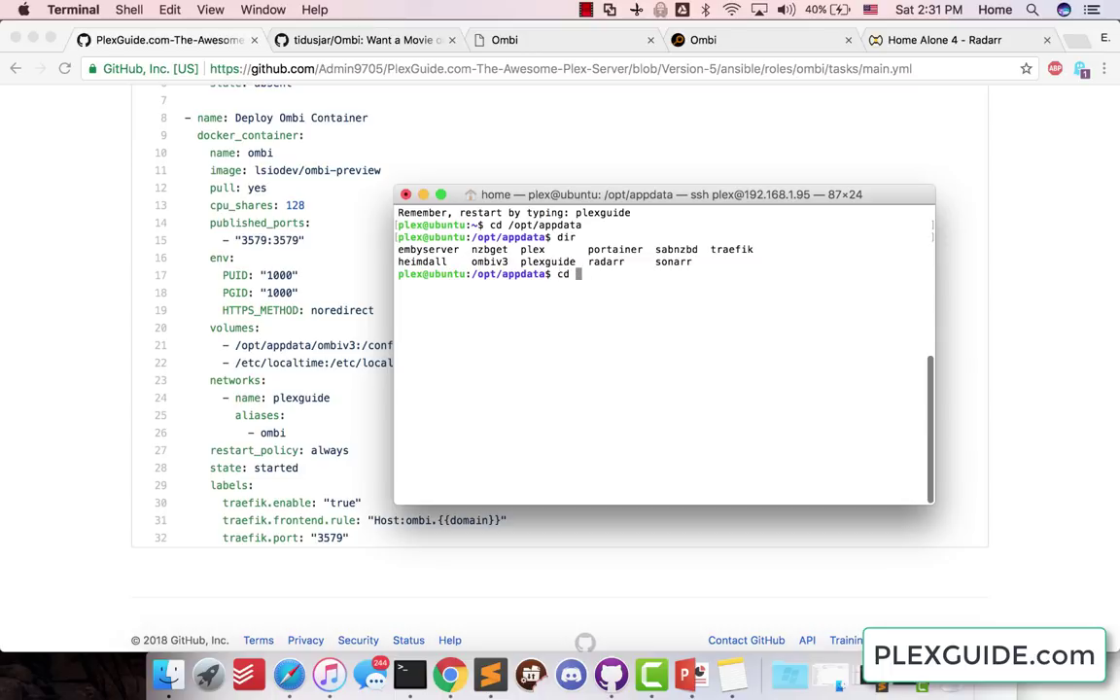
# - Change to the ombiv3 directory and list its files with dir
pyautogui.write('cd ombi dv')
pyautogui.press('Return')
pyautogui.write('dir')
pyautogui.press('Return')
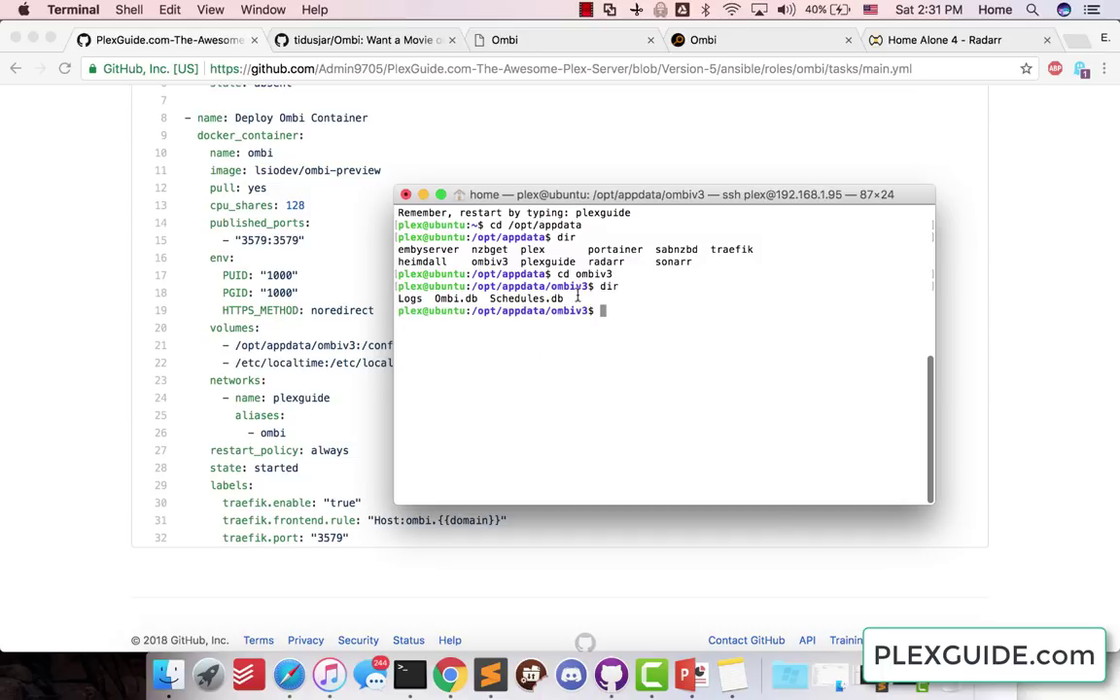
# - Relaunch PlexGuide with "sudo plexguide", entering the sudo account password
pyautogui.write('pdata/ombiv3$ sudo plexguide')
pyautogui.press('Return')
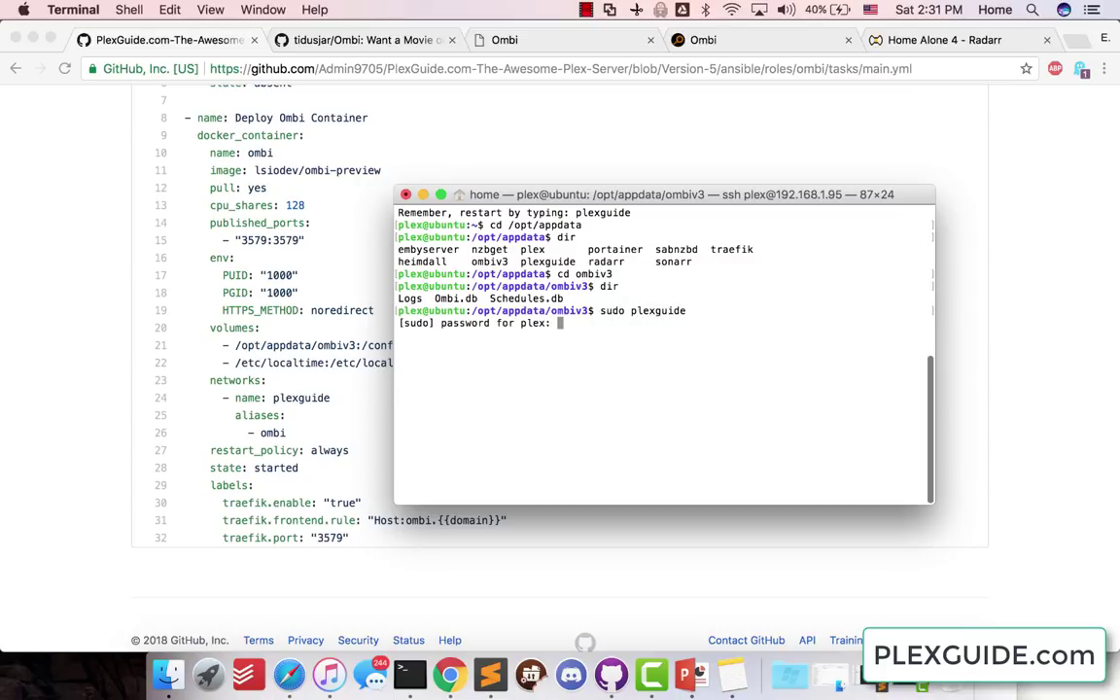
pyautogui.press('Return')
pyautogui.press('Return')
# - Open the Backup menu under PlexGuide's Backup & Restore
pyautogui.press('Down')
pyautogui.press('Down')
pyautogui.press('Down')
pyautogui.press('Down')
pyautogui.press('Down')
pyautogui.press('Down')
pyautogui.press('Down')
pyautogui.press('Return')
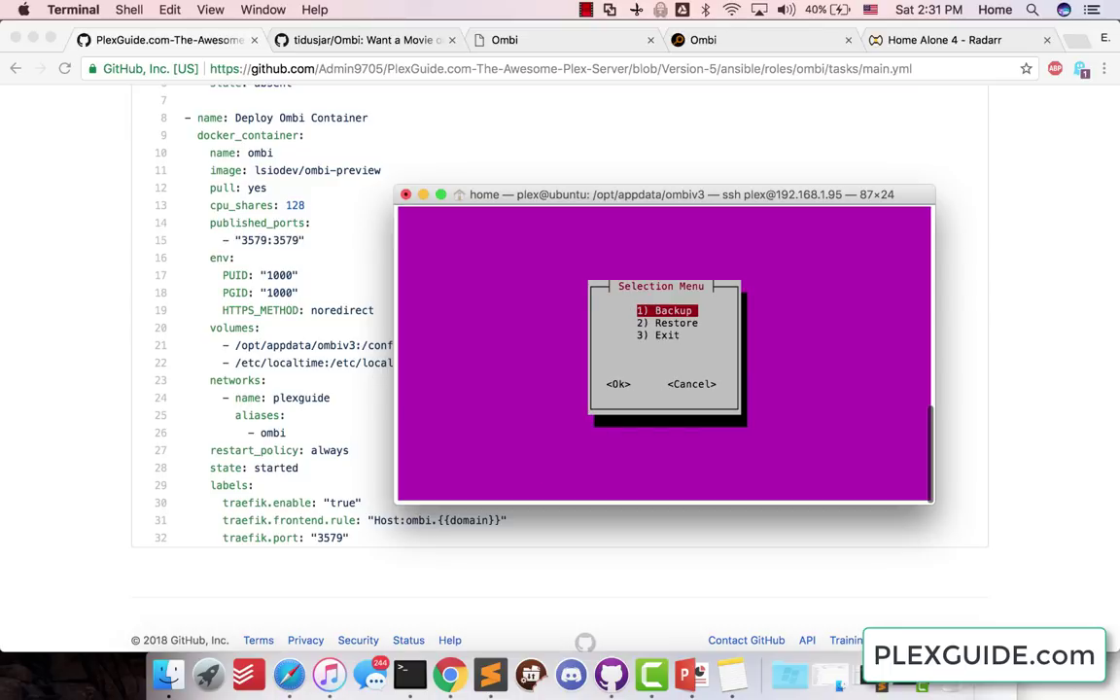
pyautogui.press('Return')
# - Browse the programs available for backup, from Ombi through the end of the list
pyautogui.press('Down')
pyautogui.press('Down')
pyautogui.press('Down')
pyautogui.press('Down')
pyautogui.press('Down')
pyautogui.press('Down')
pyautogui.press('Down')
pyautogui.press('Down')
pyautogui.press('Down')
pyautogui.press('Down')
pyautogui.press('Down')
pyautogui.press('Down')
pyautogui.press('Down')
pyautogui.press('Down')
pyautogui.press('Down')
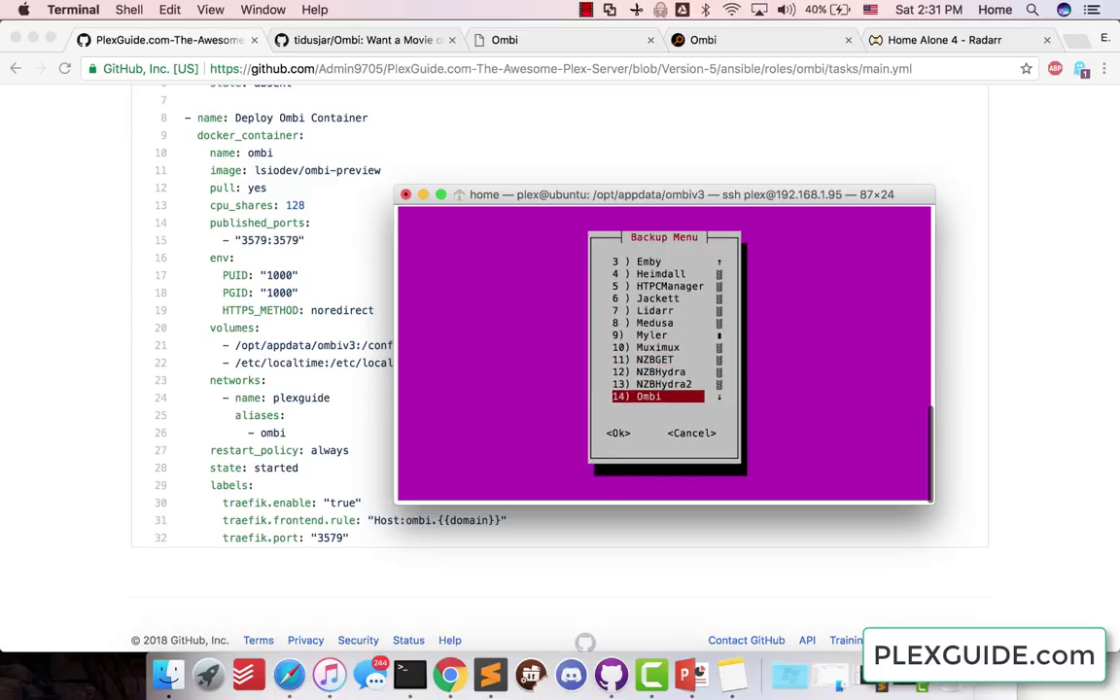
pyautogui.press('Up')
pyautogui.press('Up')
pyautogui.press('Down')
pyautogui.press('Down')
pyautogui.press('Down')
pyautogui.press('Down')
pyautogui.press('Down')
pyautogui.press('Down')
pyautogui.press('Down')
pyautogui.press('Down')
pyautogui.press('Down')
pyautogui.press('Down')
pyautogui.press('Down')
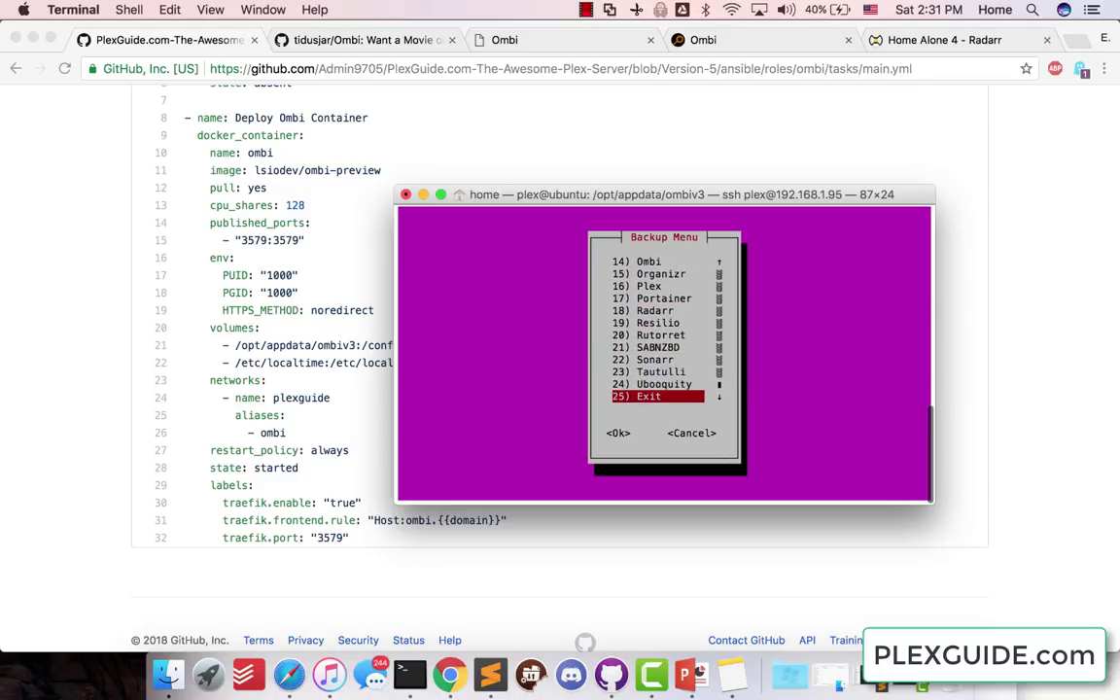
pyautogui.press('Up')
pyautogui.press('Up')
pyautogui.press('Up')
pyautogui.press('Up')
pyautogui.press('Up')
pyautogui.press('Up')
pyautogui.press('Up')
pyautogui.press('Up')
pyautogui.press('Up')
pyautogui.press('Up')
pyautogui.press('Up')
pyautogui.press('Down')
pyautogui.press('Down')
pyautogui.press('Down')
pyautogui.press('Down')
pyautogui.press('Down')
pyautogui.press('Down')
pyautogui.press('Down')
pyautogui.press('Down')
pyautogui.press('Down')
pyautogui.press('Down')
pyautogui.press('Down')
# - Exit the backup menus back to PlexGuide's main menu
pyautogui.press('Return')
pyautogui.press('Down')
pyautogui.press('Down')
pyautogui.press('Return')
pyautogui.press('Down')
pyautogui.press('Down')
pyautogui.press('Down')
pyautogui.press('Down')
# - Switch to Chrome and return to Ombi's About settings page
pyautogui.click(173, 217)
pyautogui.scroll(10, 531, 289)
pyautogui.click(725, 41)
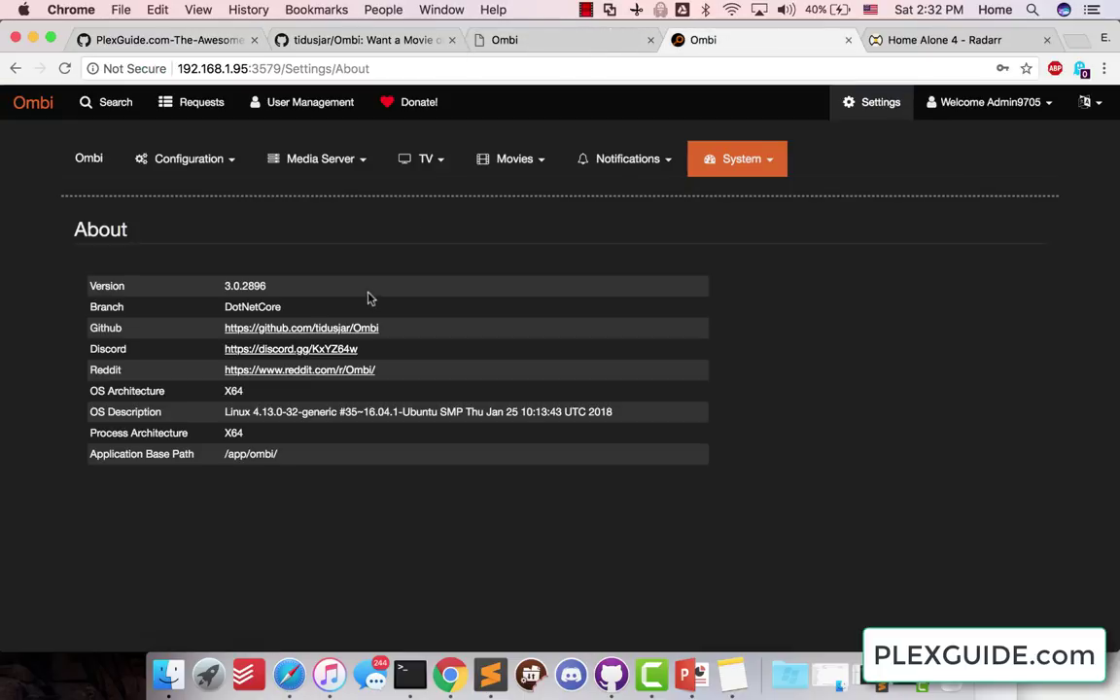